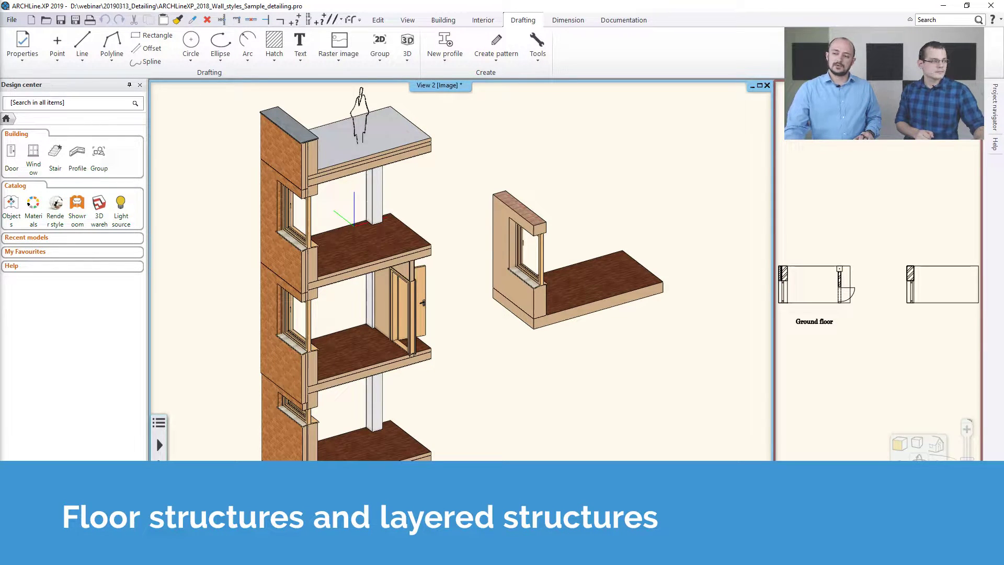
- Pan and zoom the 3D view in on the L-shaped wall and floor slab piece
middle_click_drag(308, 306, 286, 292)
scroll(308, 282, "up", 5)
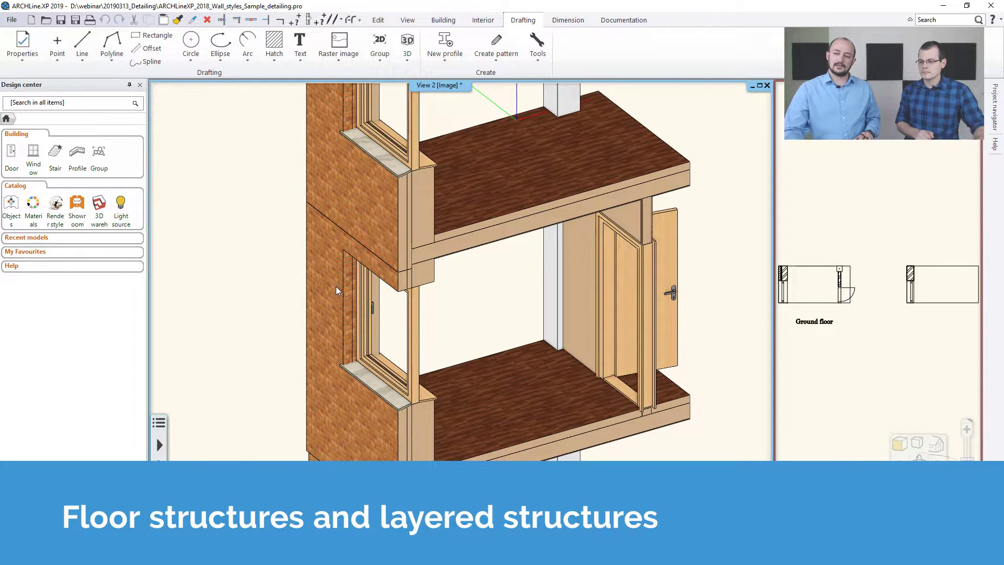
scroll(335, 288, "down", 2)
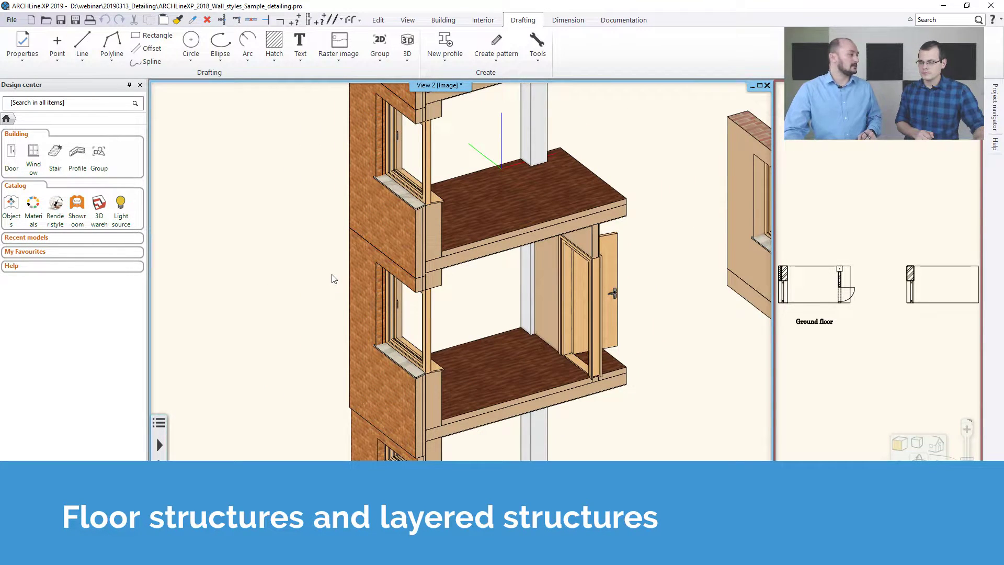
scroll(361, 262, "down", 4)
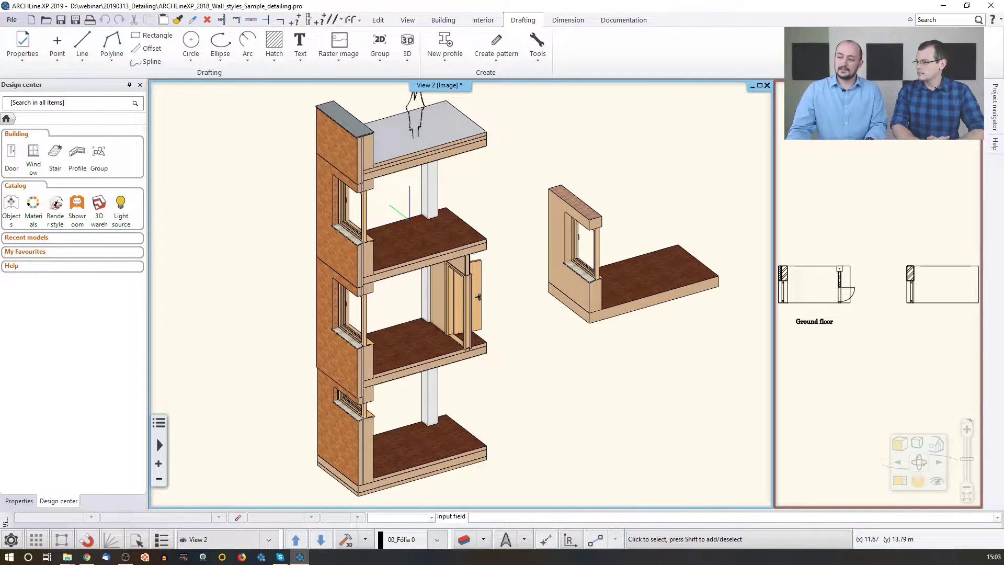
scroll(616, 280, "up", 3)
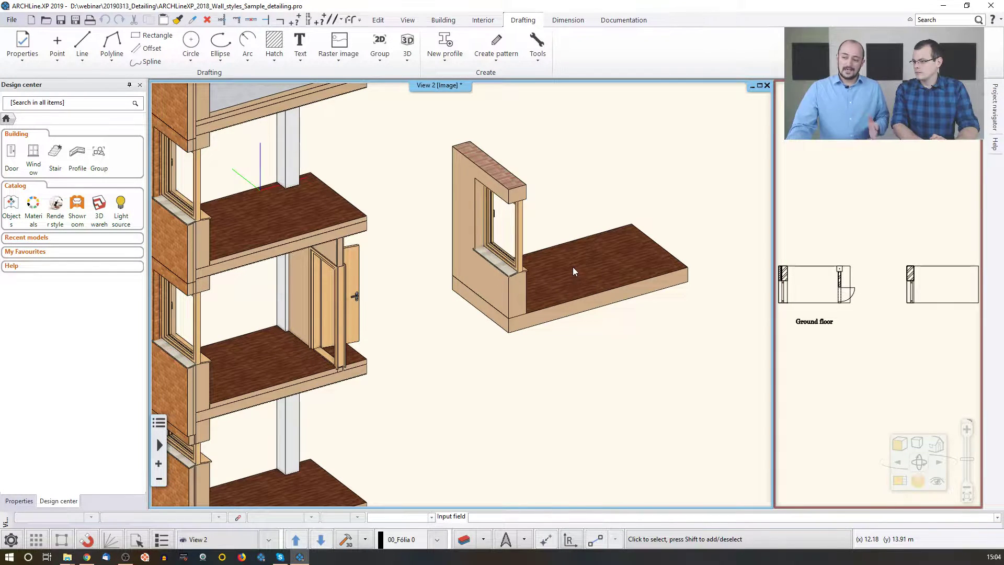
scroll(574, 273, "up", 3)
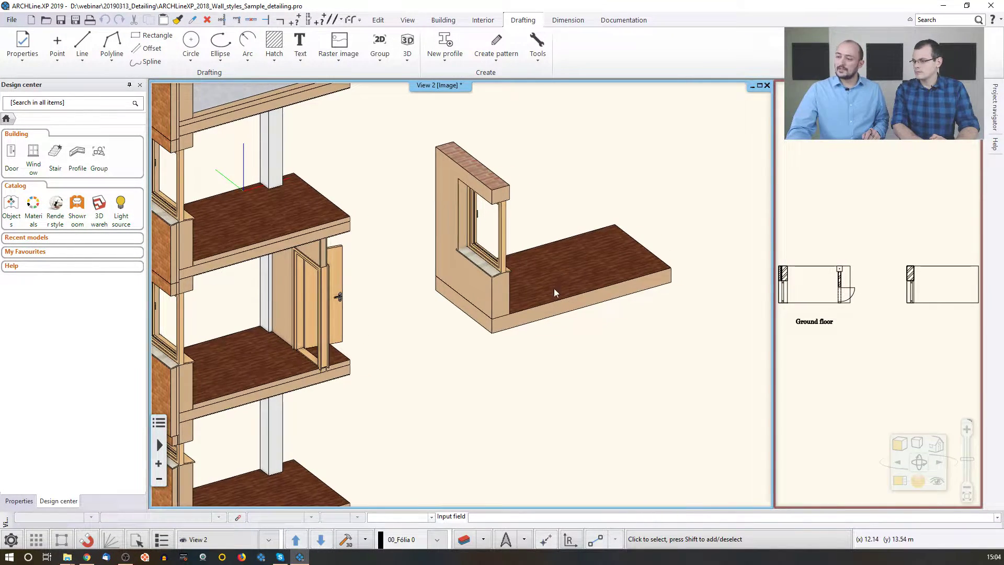
- Open the floor slab's properties, showing 0.3 m thickness and the 1 layered 30 r.c. style
left_click(516, 261)
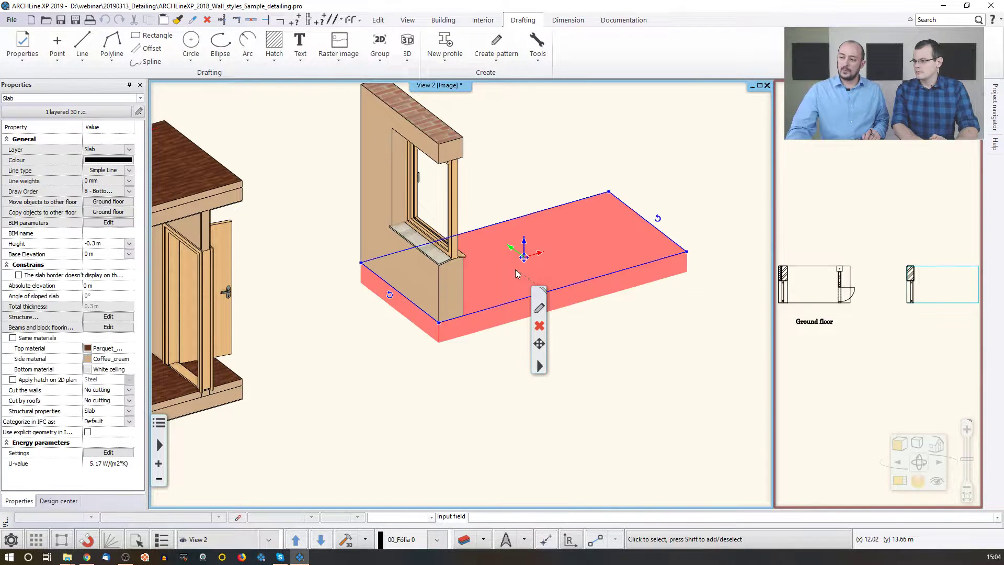
left_click(543, 311)
double_click(544, 311)
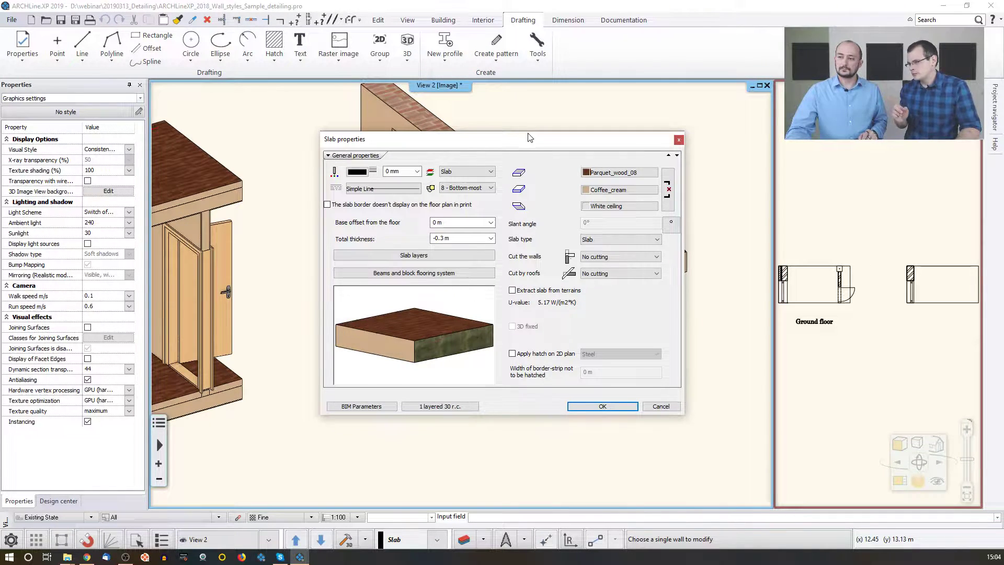
left_click_drag(529, 138, 535, 137)
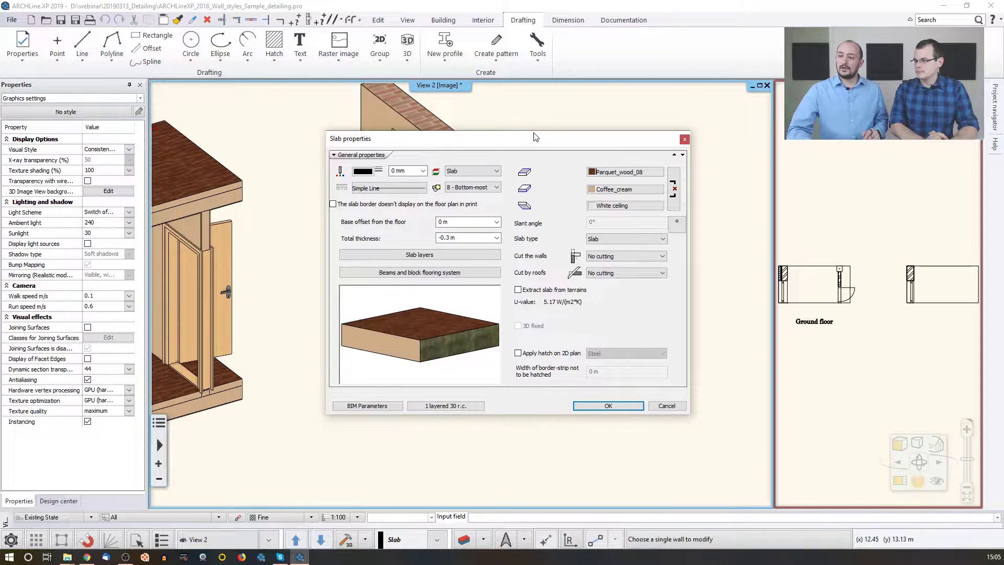
left_click_drag(484, 151, 529, 229)
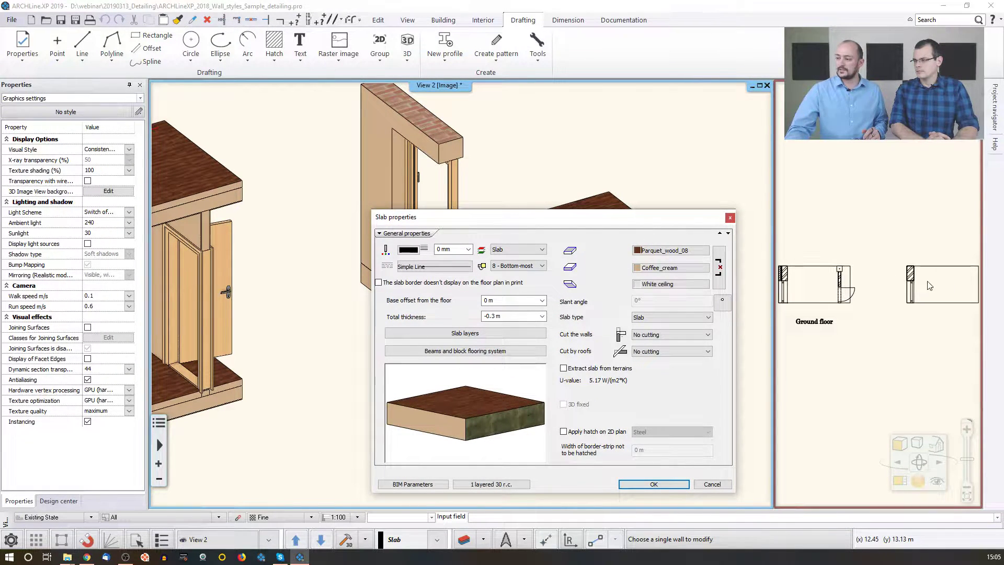
left_click_drag(602, 218, 560, 178)
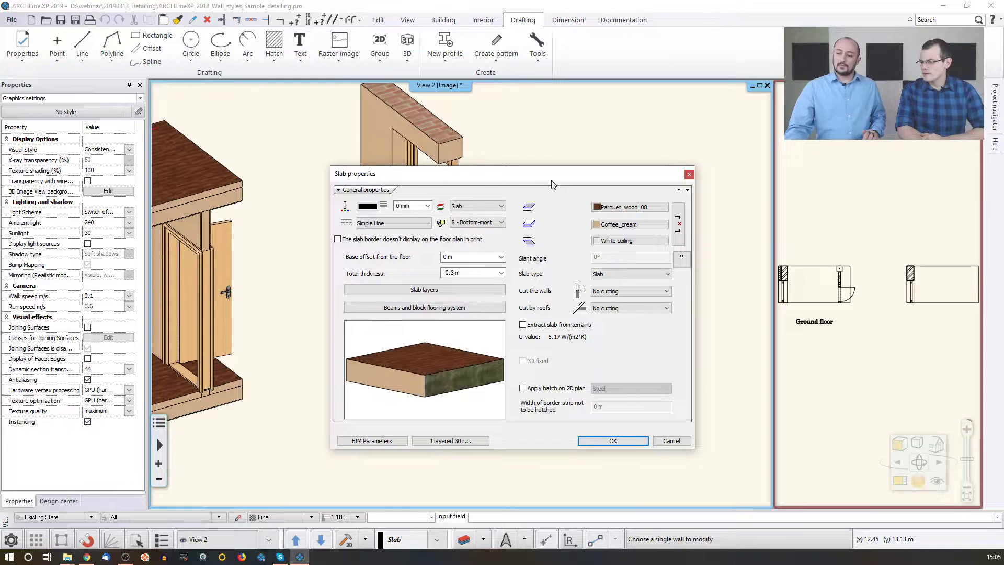
- Add two more Reinforced_concrete layers in the Slab layers dialog
left_click(438, 290)
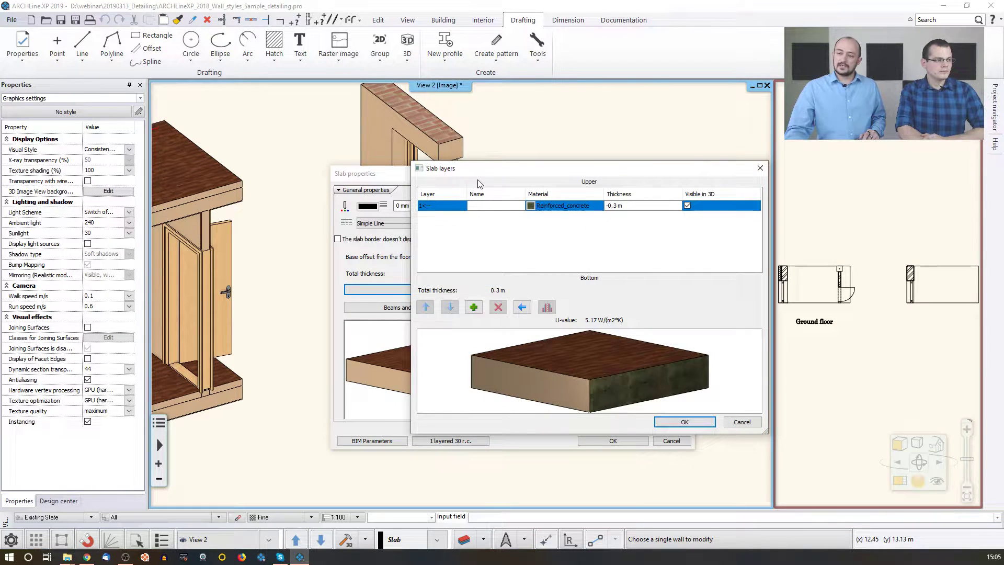
left_click_drag(480, 174, 526, 145)
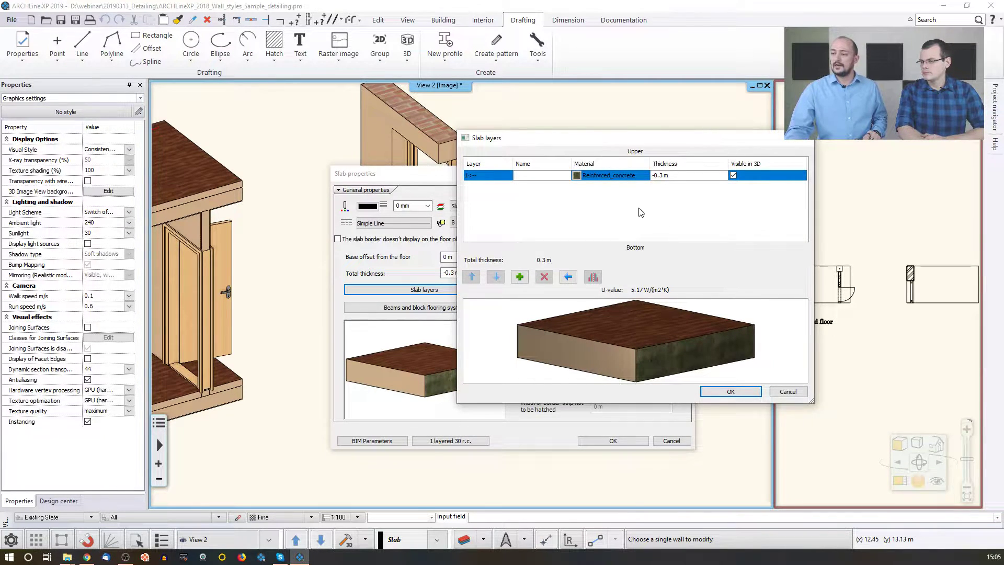
left_click(520, 277)
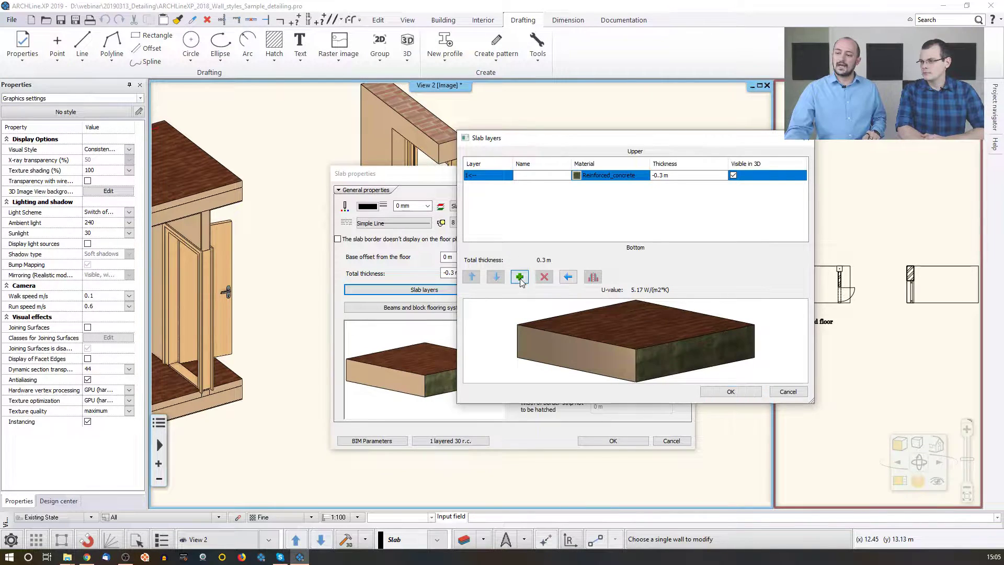
left_click(519, 277)
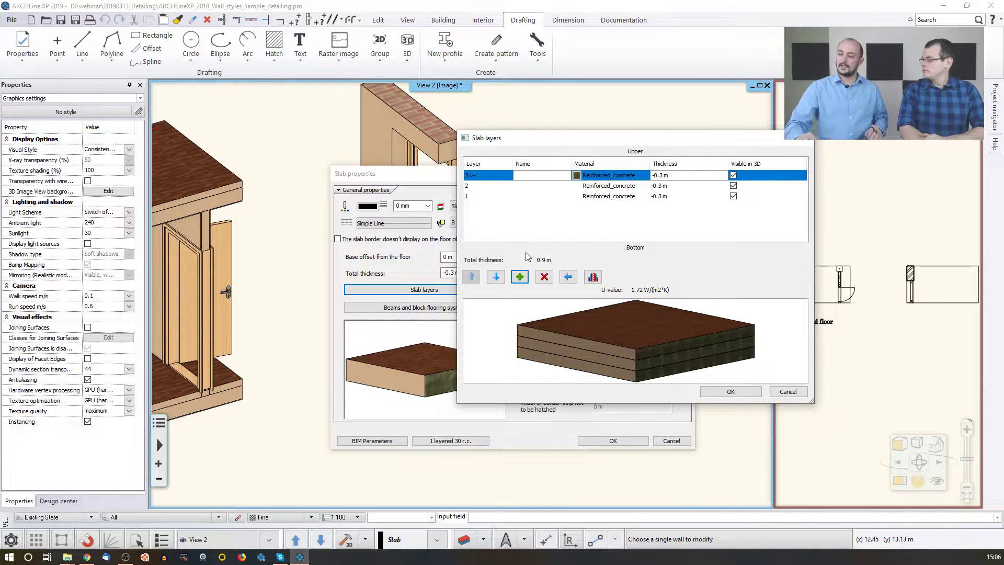
- Set the top layer's thickness to -0.1 m and begin editing the middle layer
left_click(660, 175)
left_click_drag(660, 175, 687, 175)
type("1")
left_click(676, 217)
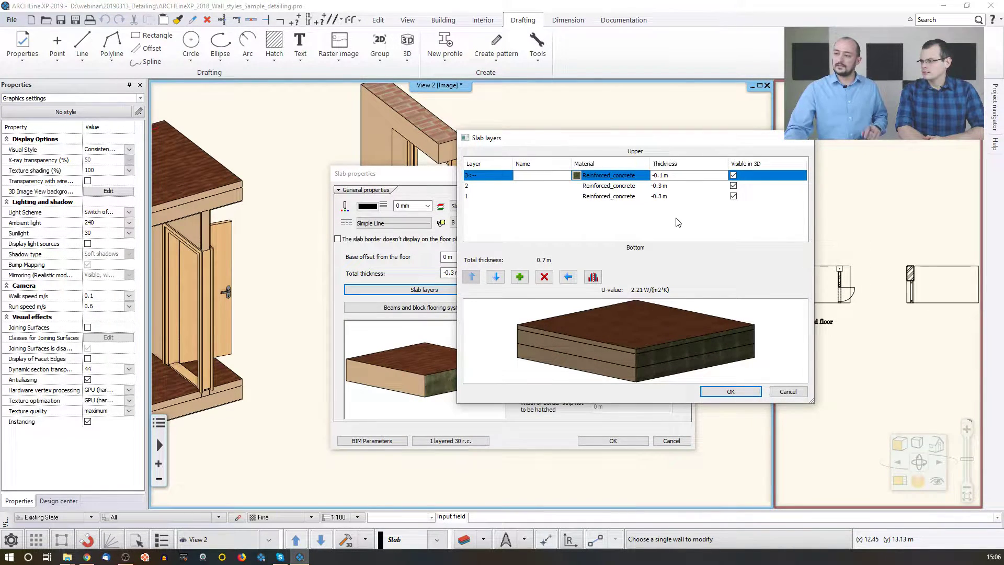
left_click(680, 186)
left_click(694, 185)
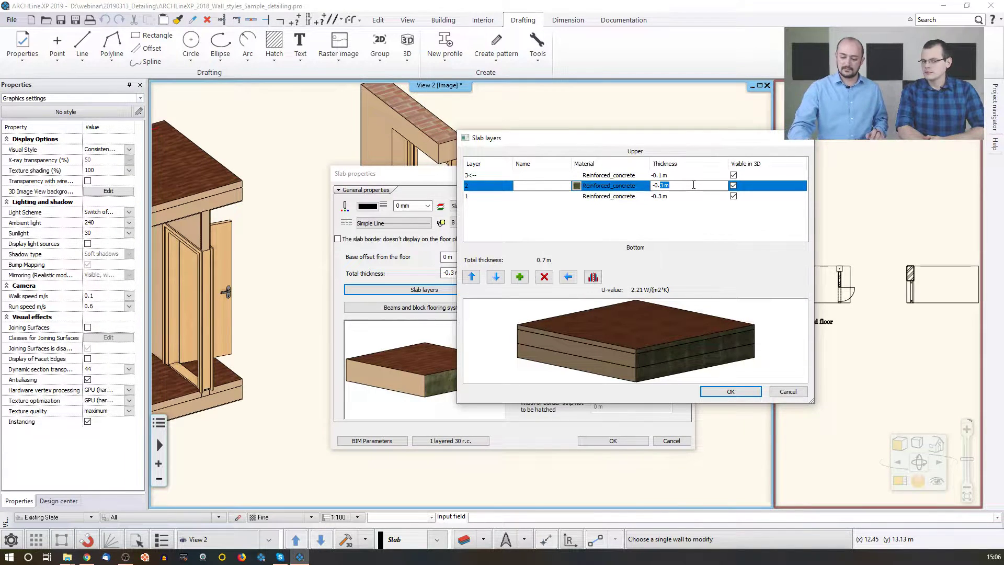
- Set the middle layer to -0.2 m and the bottom layer to -0.01 m thick
key("Return")
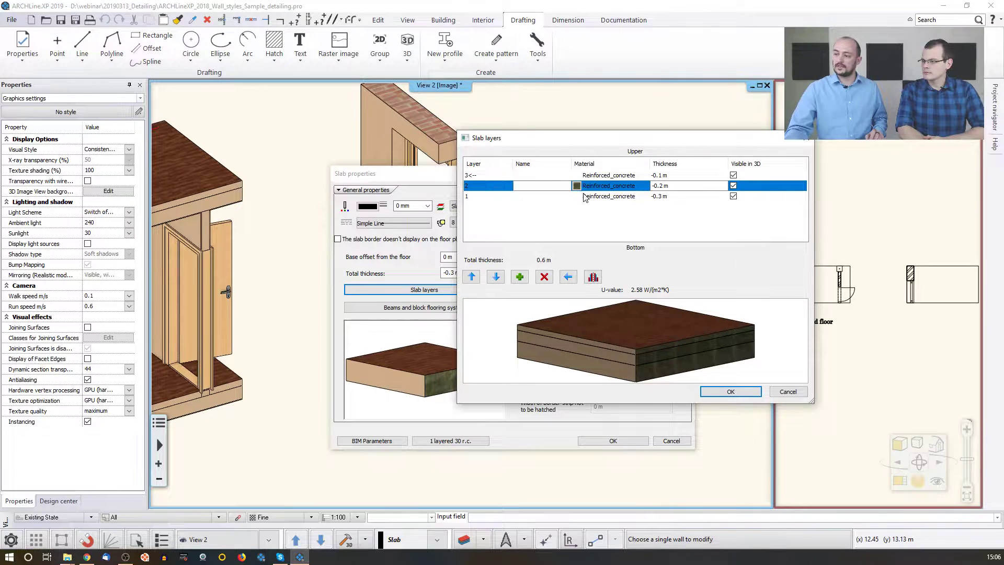
left_click(660, 196)
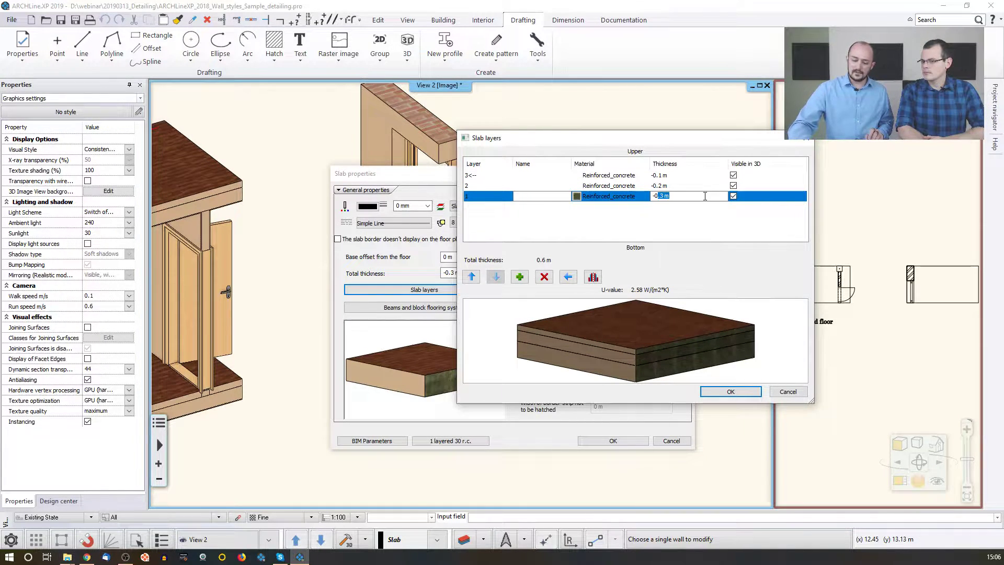
type(".")
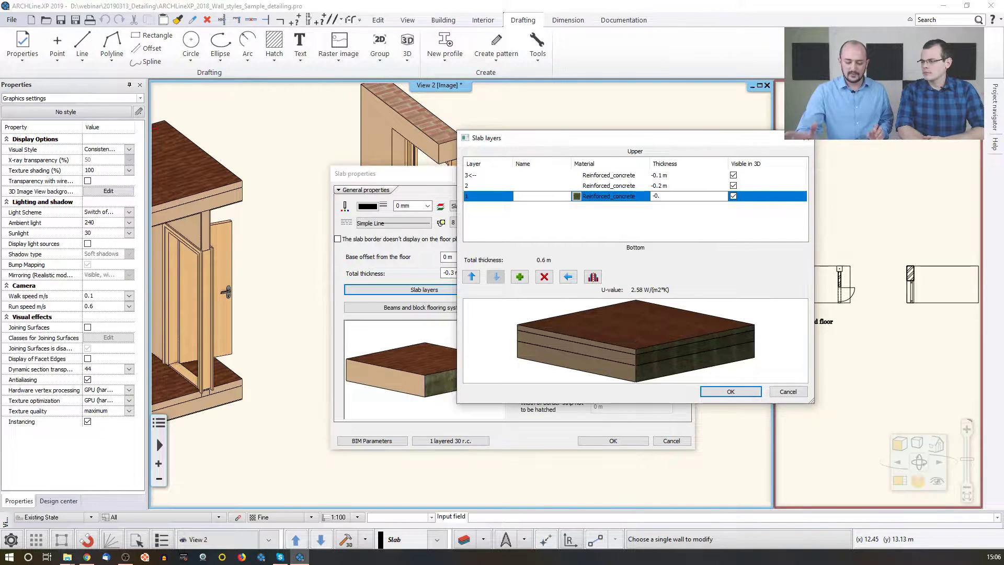
type("01")
key("Return")
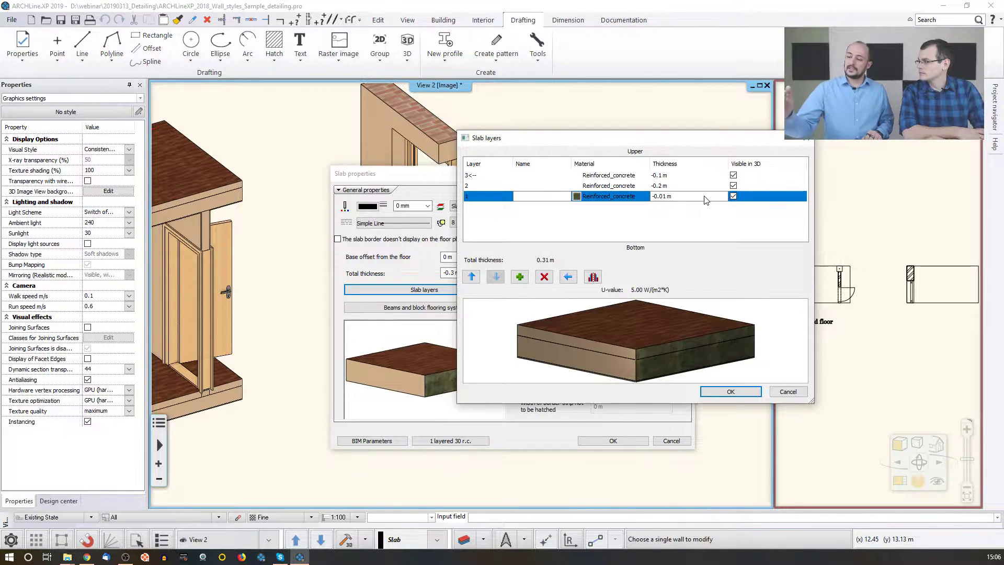
scroll(686, 340, "up", 5)
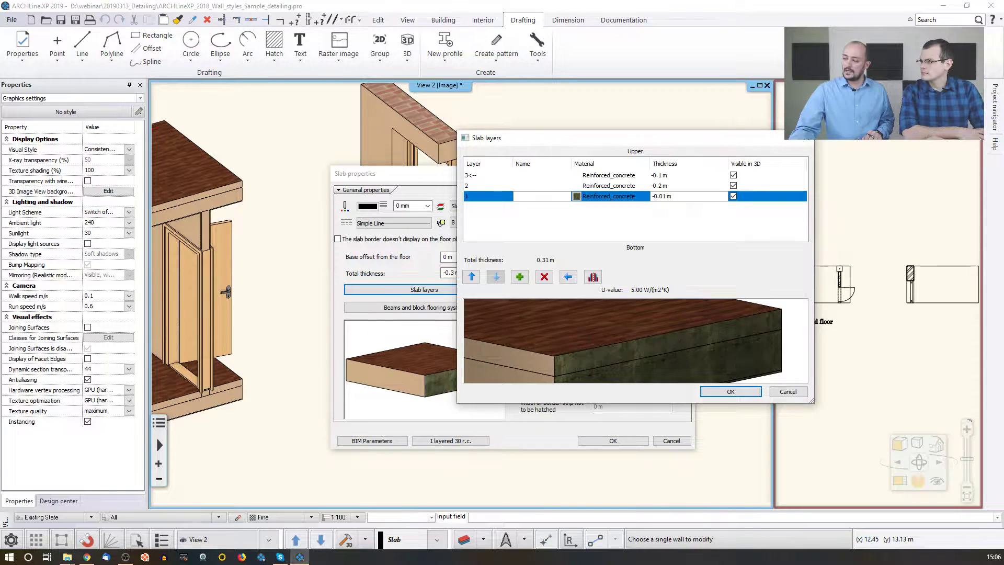
scroll(685, 337, "down", 5)
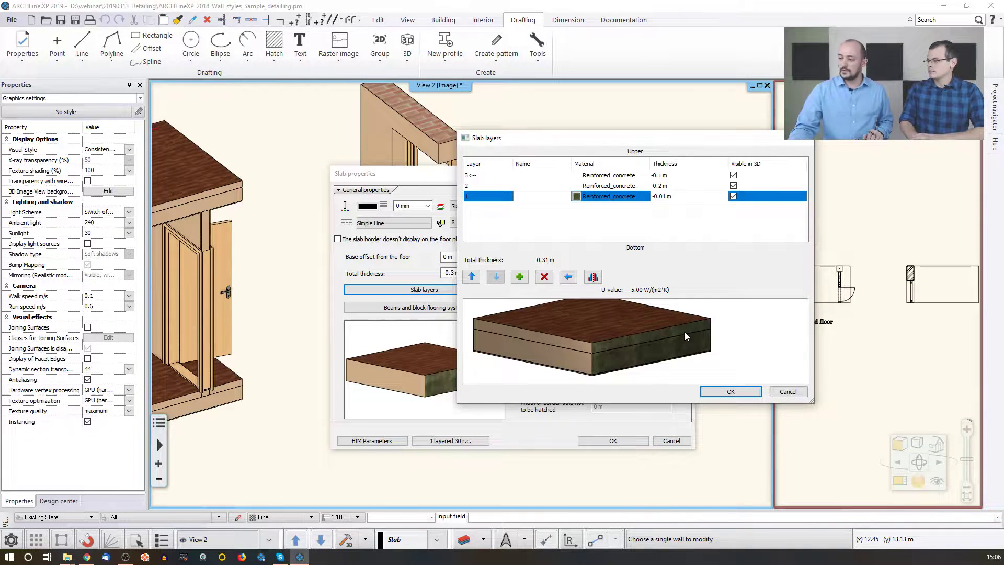
- Change the top slab layer's material to Prefab concrete
left_click(598, 176)
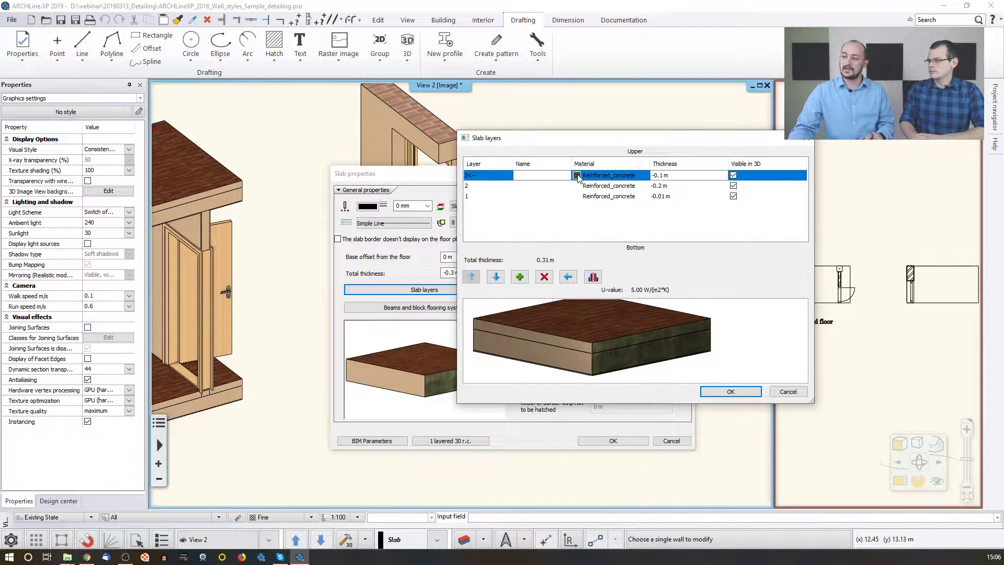
left_click(577, 176)
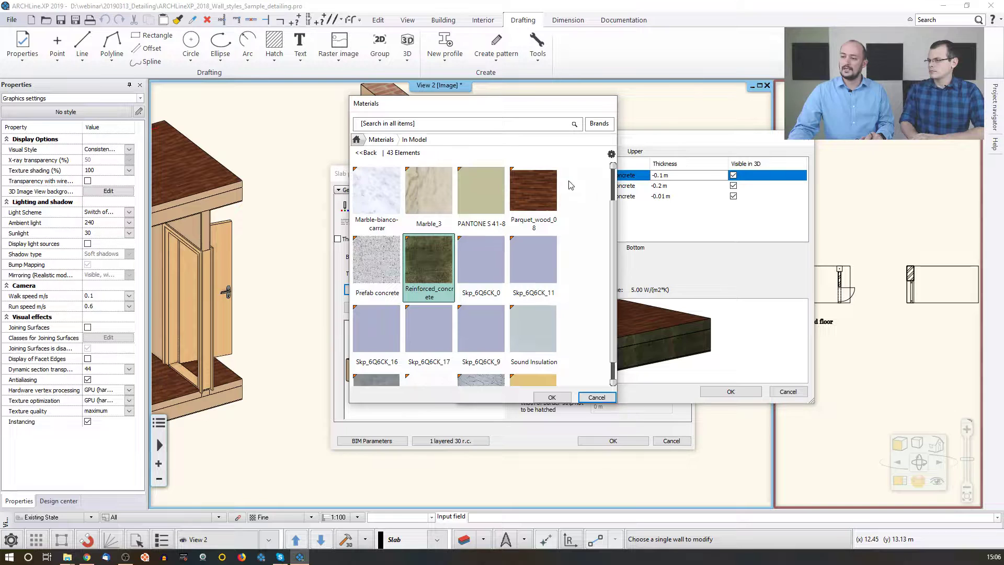
left_click(388, 278)
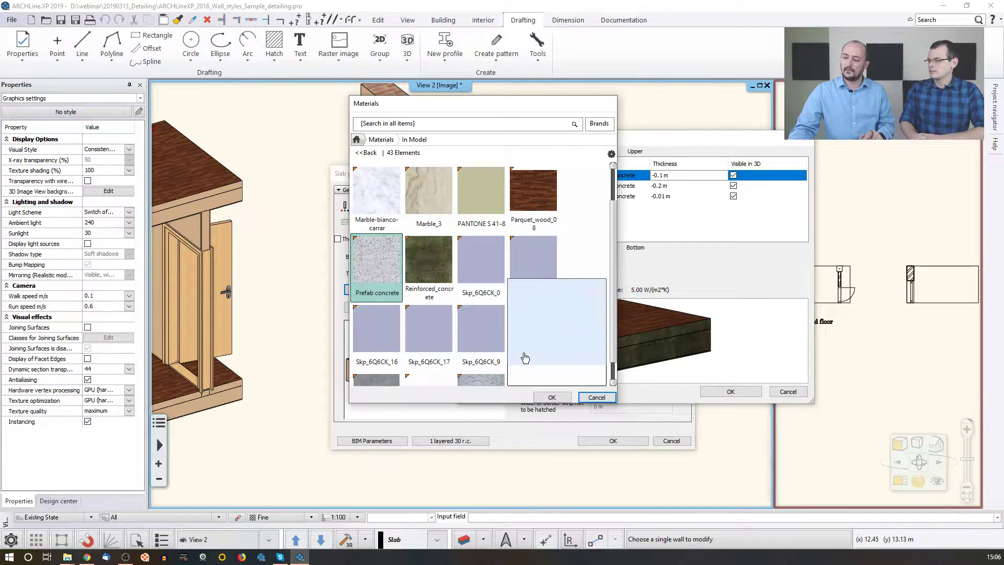
left_click(552, 396)
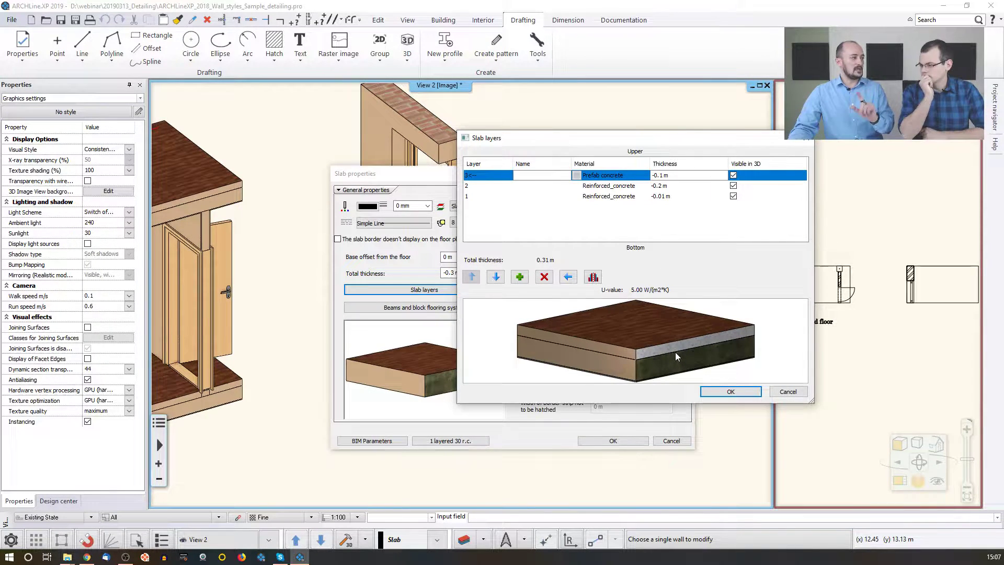
- Search materials for 'plaster' and assign Bright plaster 03 to the bottom layer
left_click(622, 187)
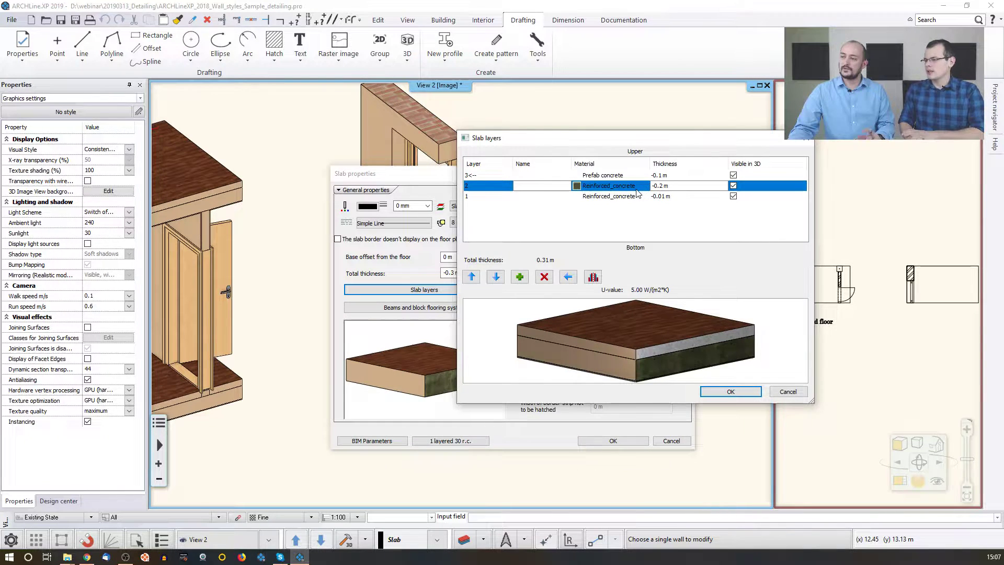
left_click(633, 197)
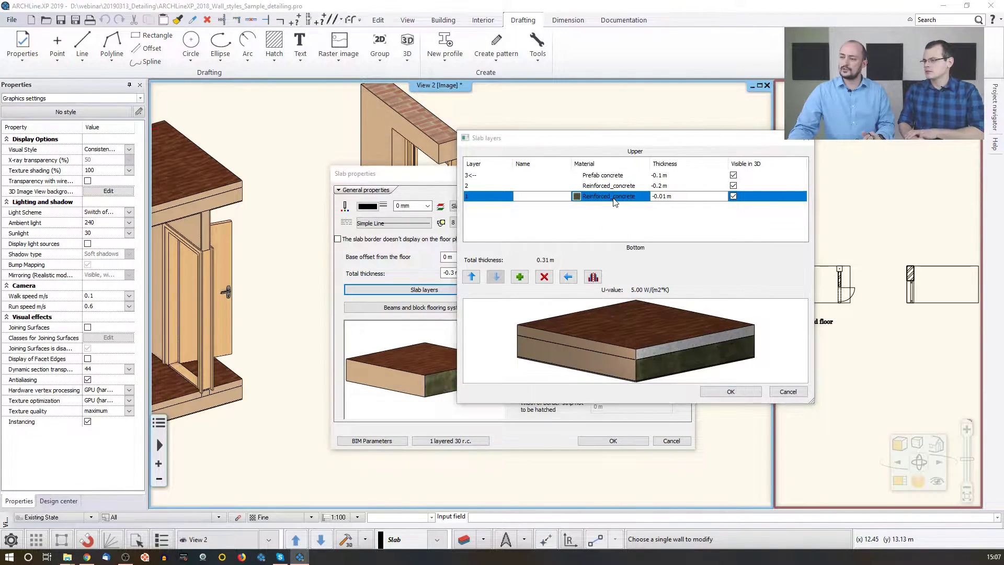
left_click(617, 197)
left_click(357, 141)
left_click(403, 128)
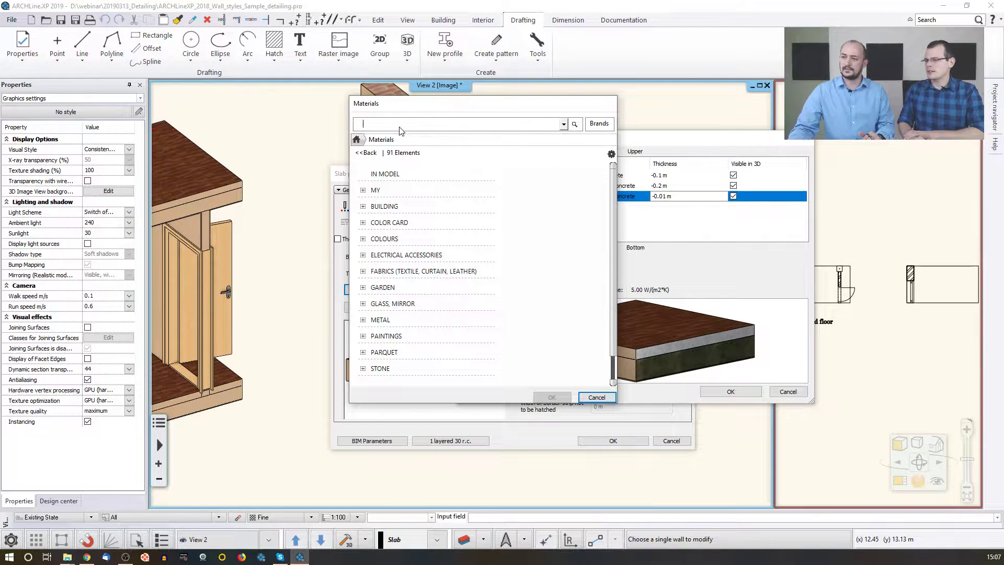
type("plaster")
key("Return")
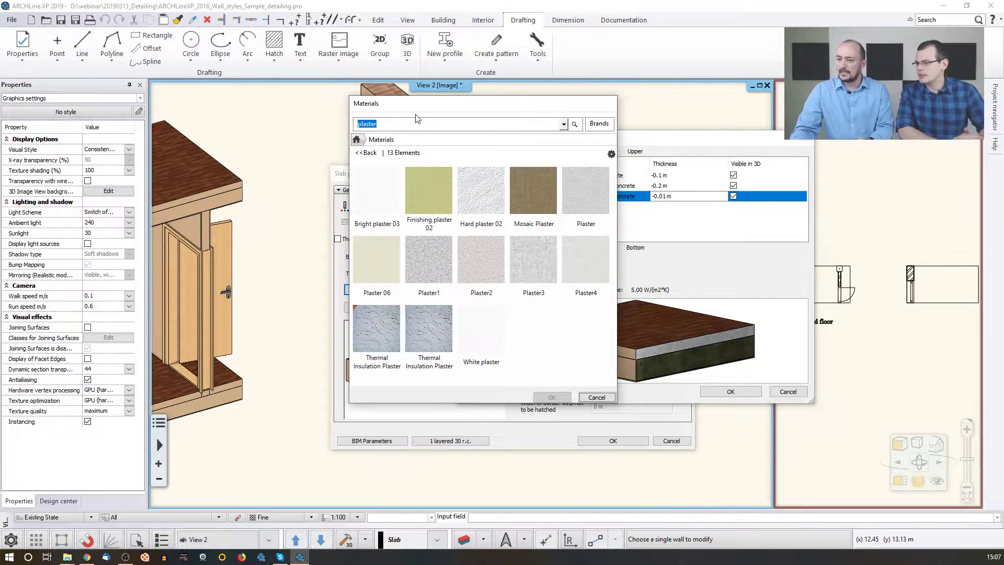
left_click(387, 197)
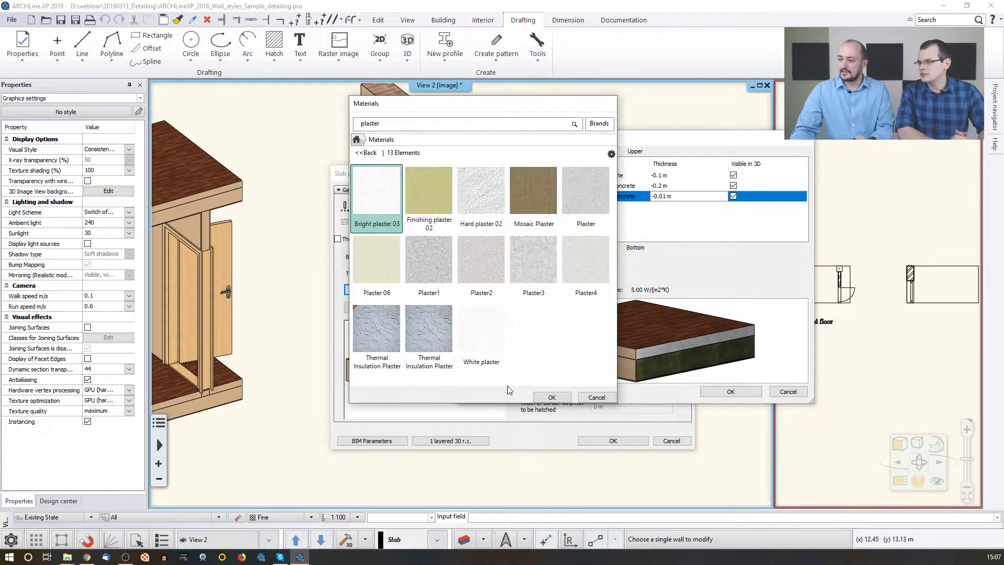
left_click(551, 397)
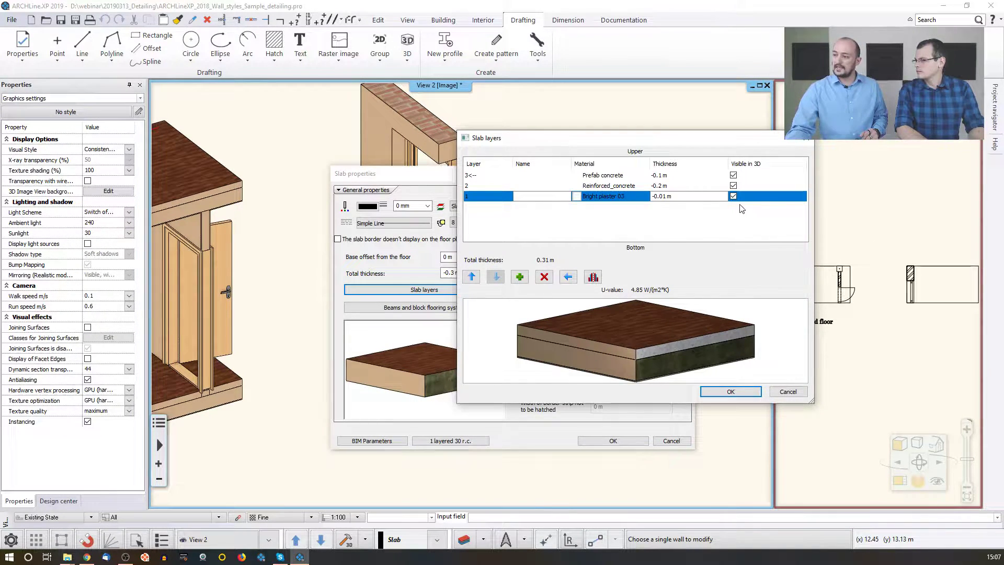
- Toggle the Reinforced_concrete layer's 3D visibility off and on, then make it the displayed layer
left_click(733, 187)
left_click(733, 186)
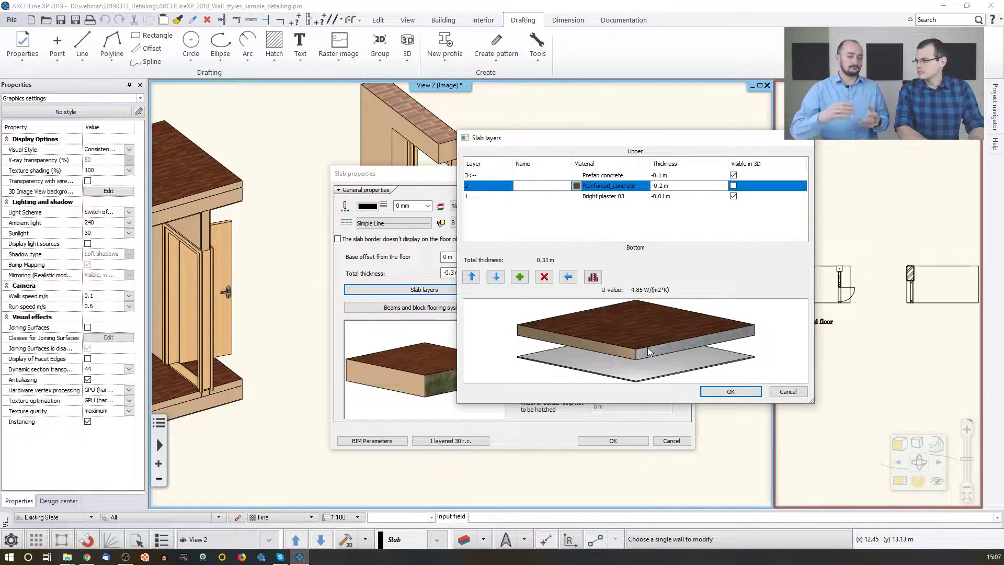
left_click_drag(554, 347, 520, 321)
left_click(733, 186)
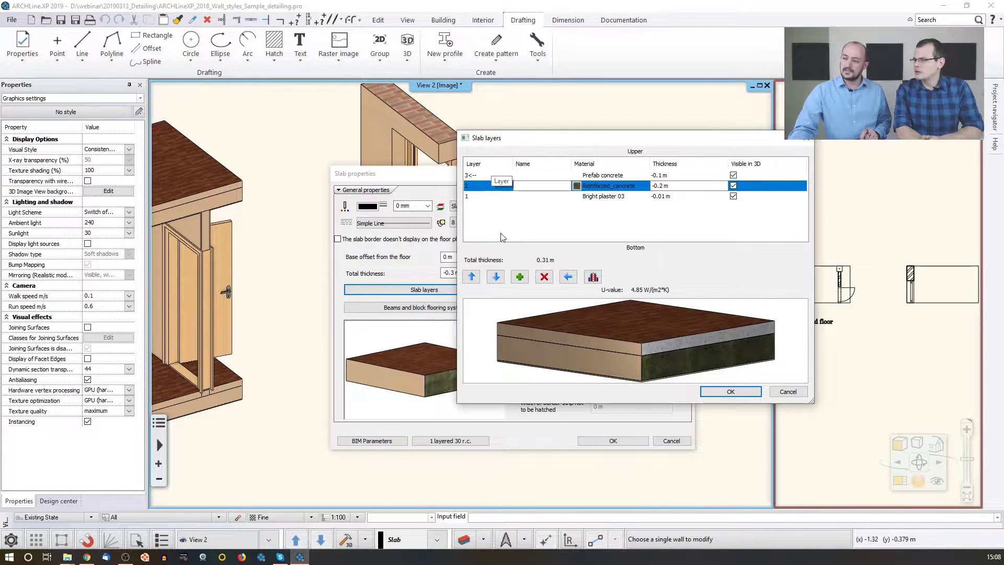
left_click(568, 278)
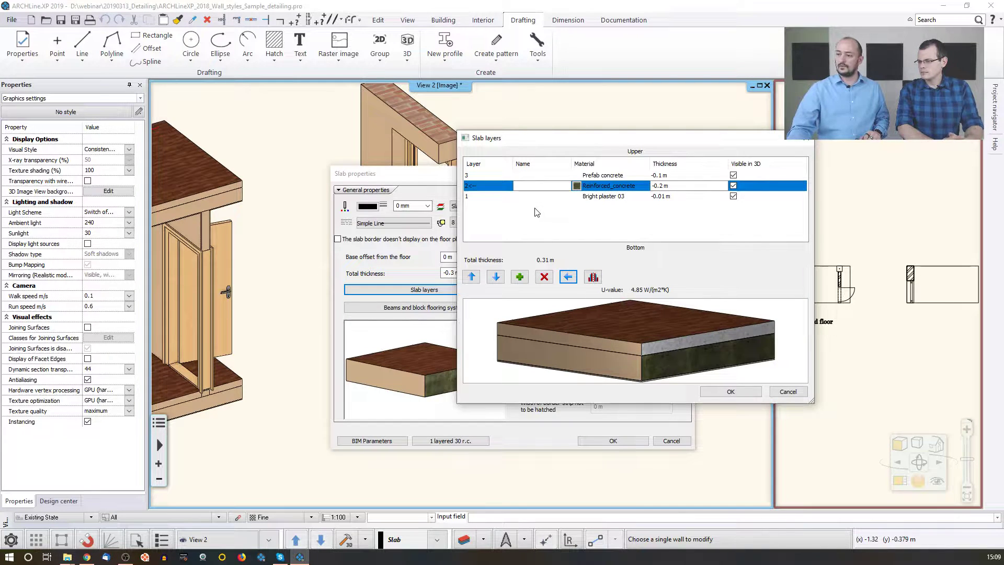
- Confirm the three-layer slab stack in the Slab layers dialog with OK
left_click(730, 392)
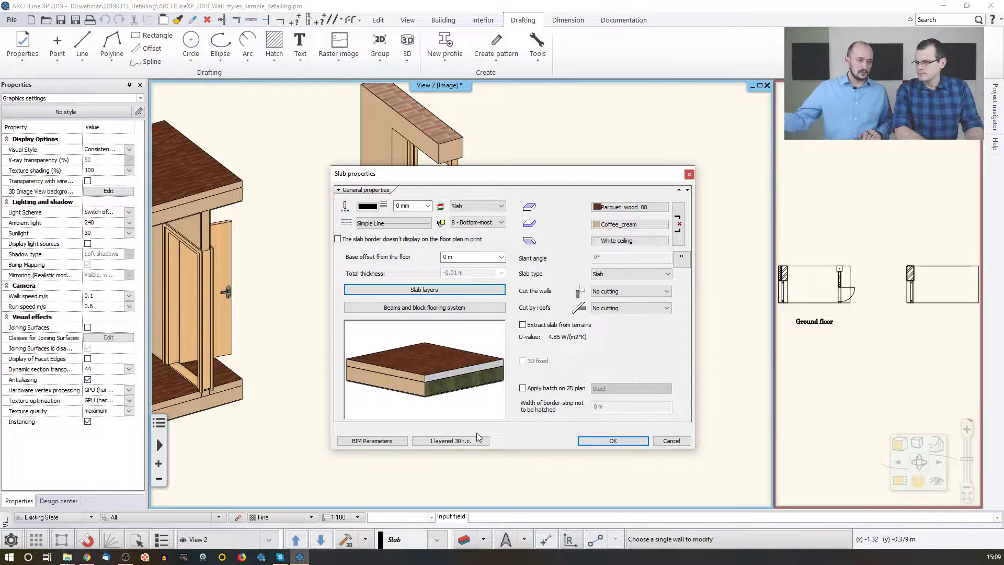
left_click(447, 441)
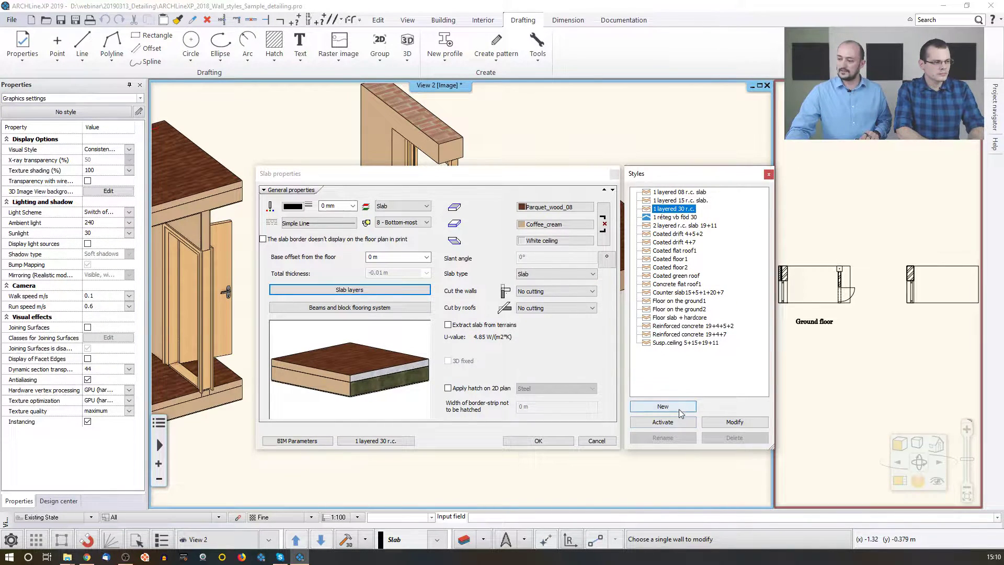
left_click(768, 175)
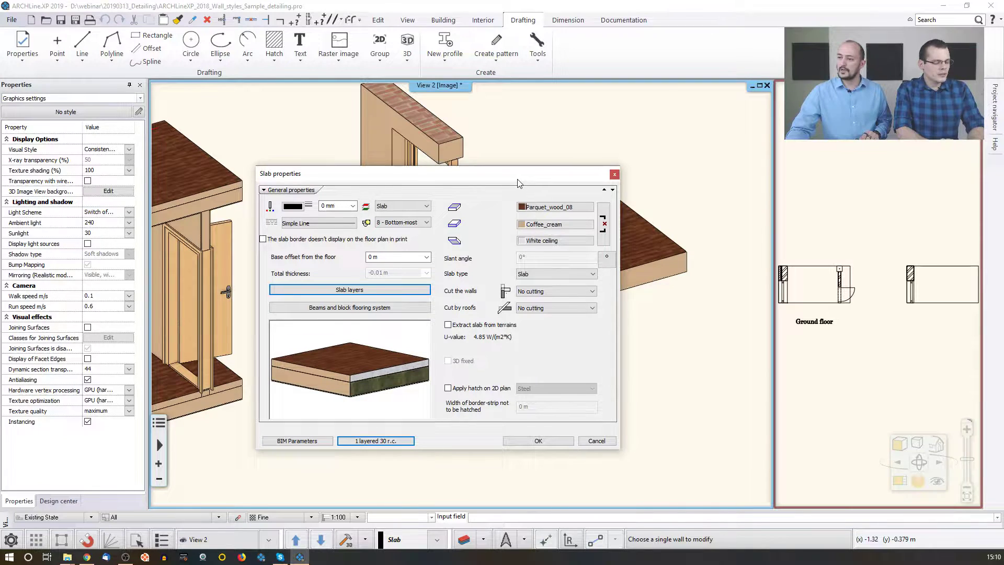
left_click_drag(511, 190, 576, 182)
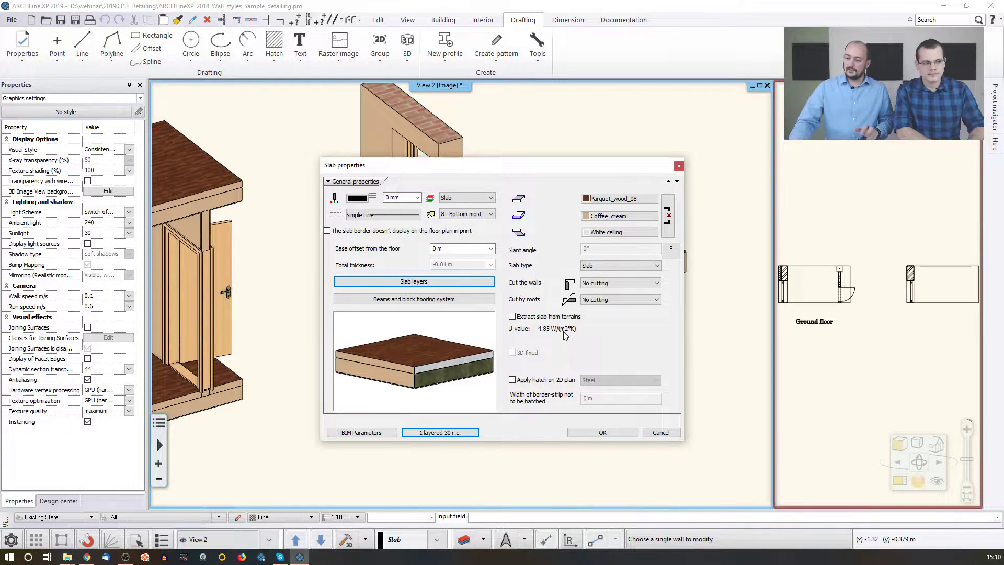
- Apply the slab properties, then open the properties of the corner wall beside the slab
left_click(587, 434)
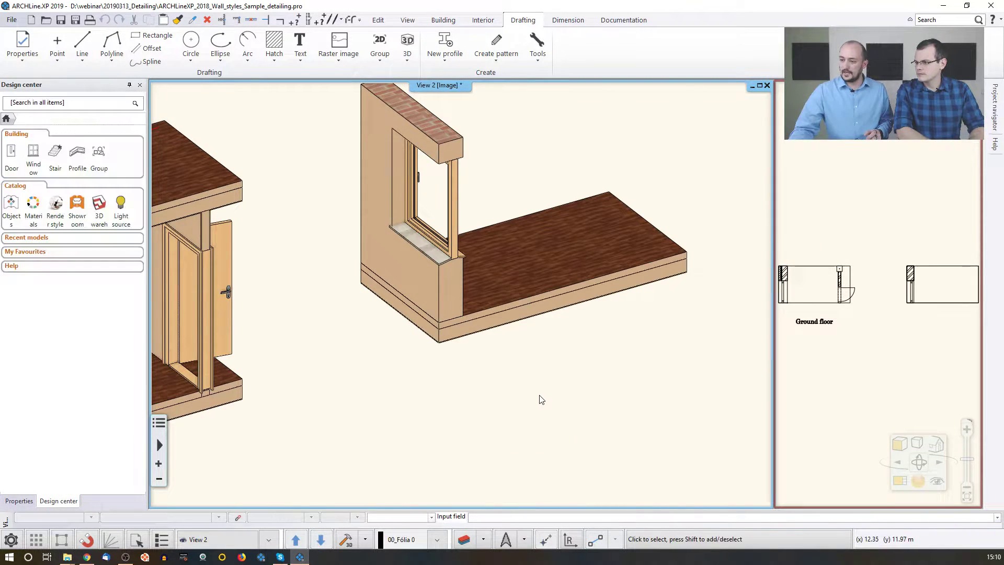
scroll(494, 318, "up", 3)
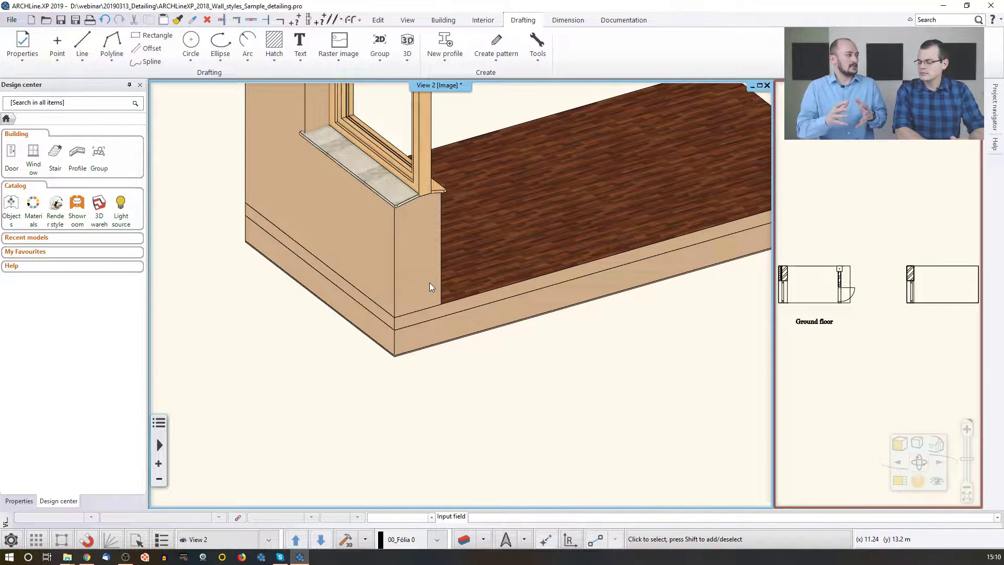
left_click(411, 259)
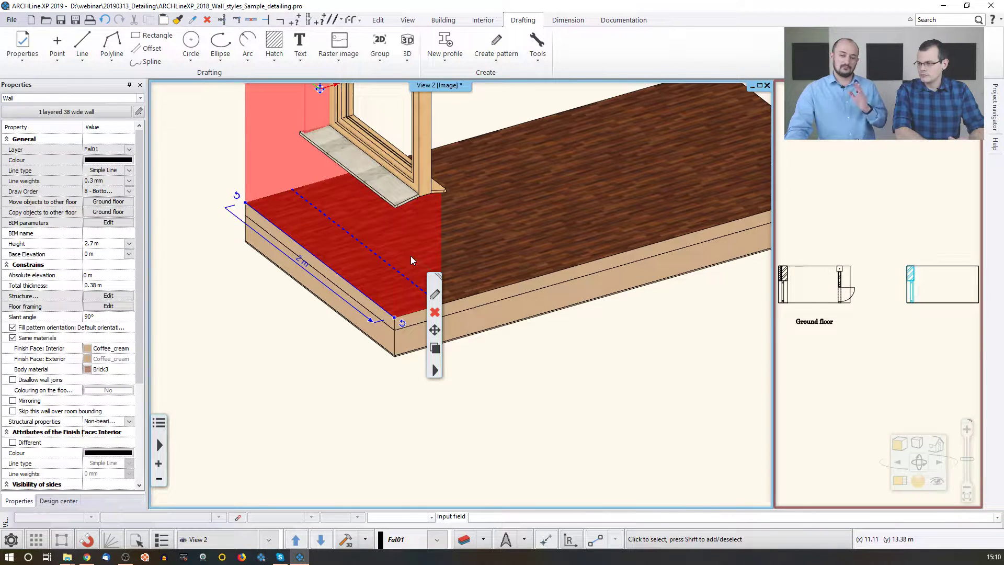
left_click(437, 296)
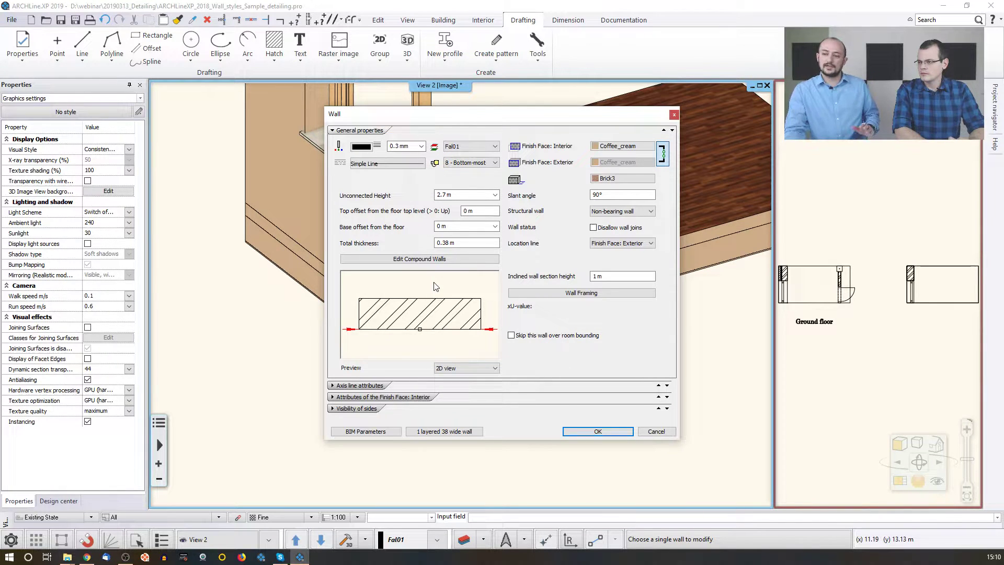
left_click_drag(473, 117, 664, 227)
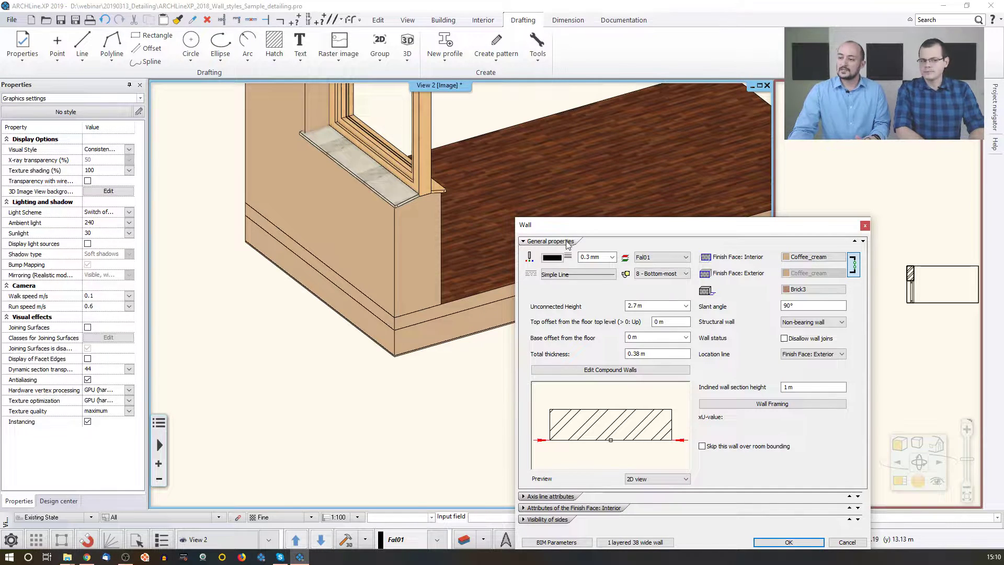
left_click_drag(572, 230, 507, 223)
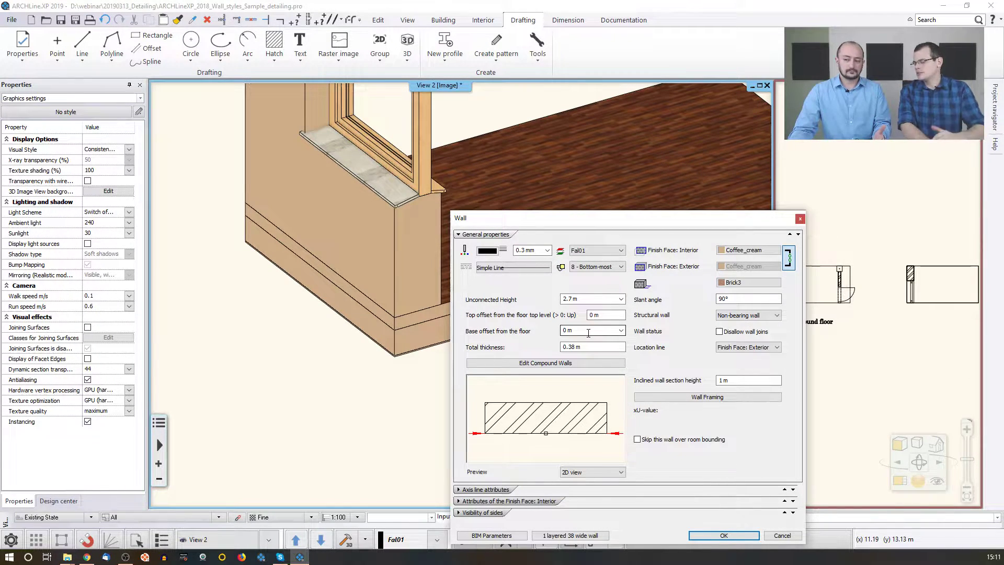
left_click_drag(609, 218, 598, 183)
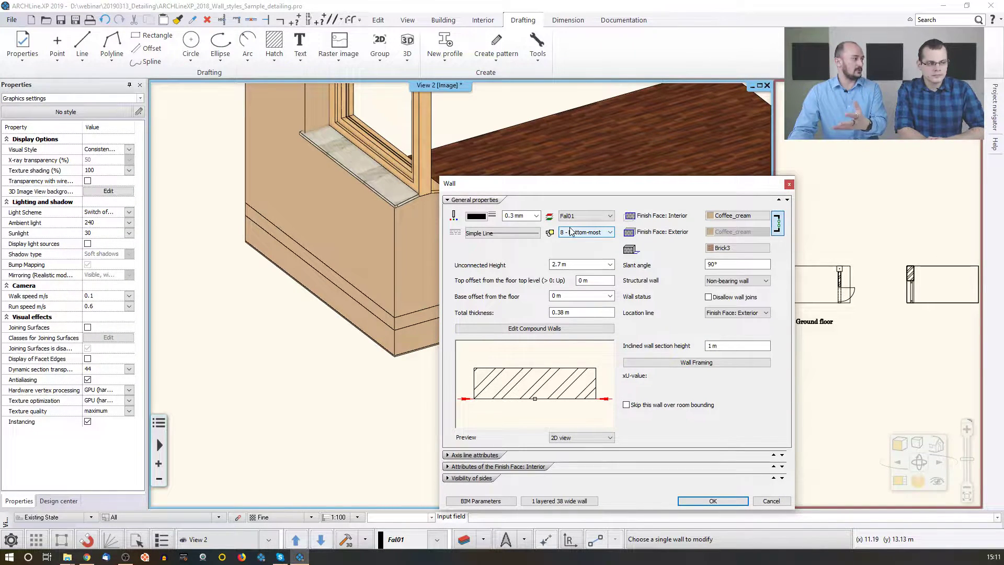
left_click_drag(591, 183, 552, 135)
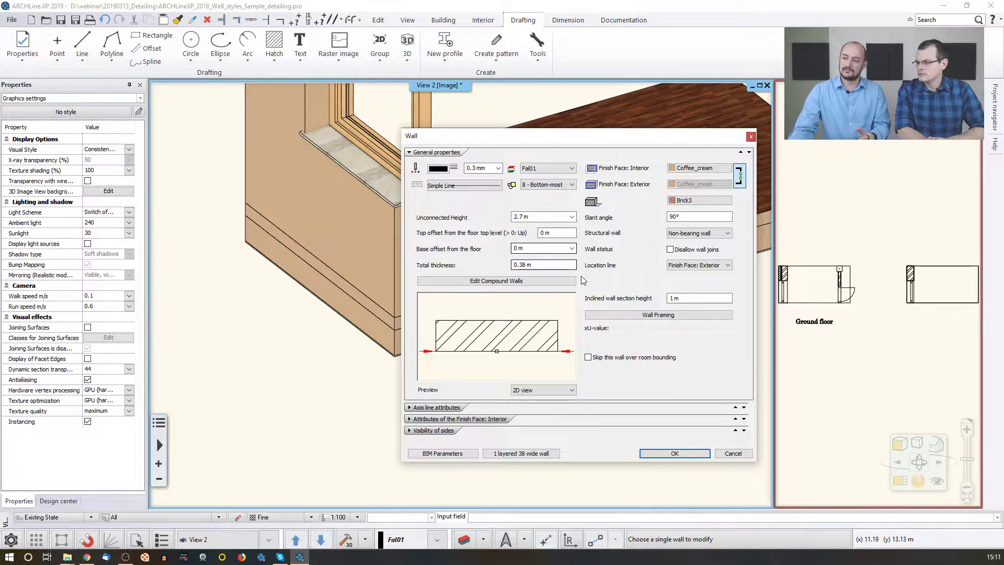
left_click(674, 455)
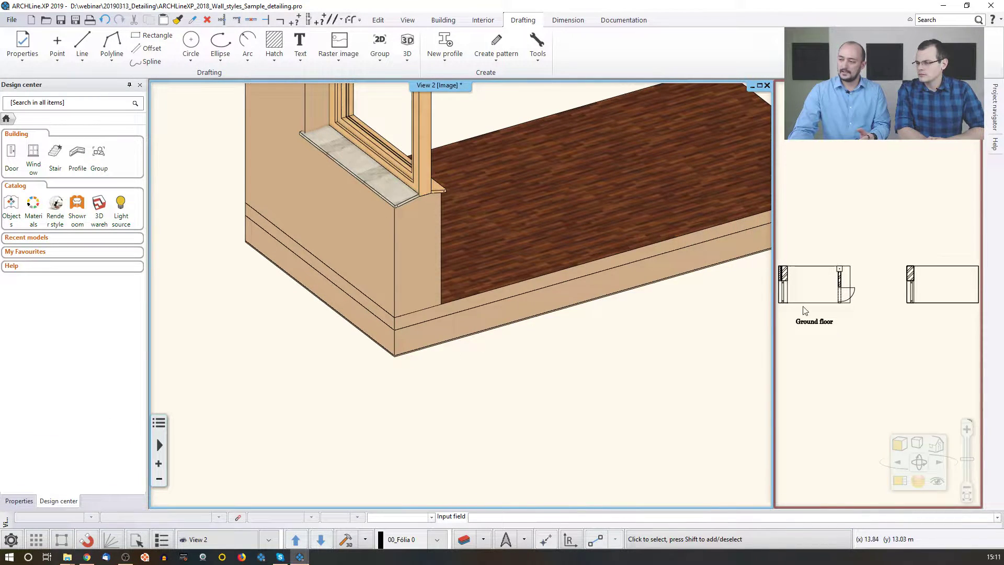
- Switch between the Ground floor plan and 3D view, then open the Edit levels dialog
left_click(914, 287)
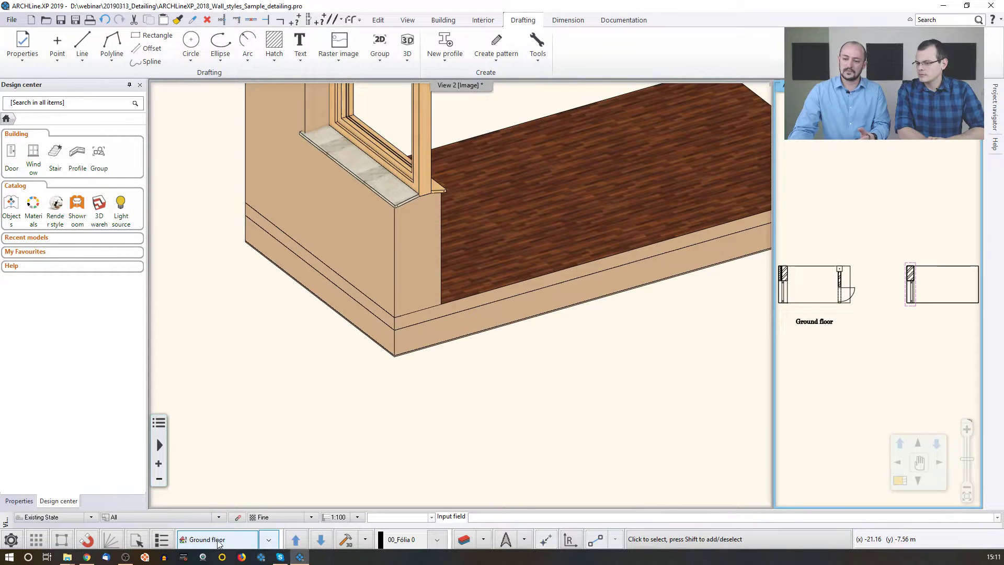
left_click(394, 375)
scroll(410, 354, "down", 5)
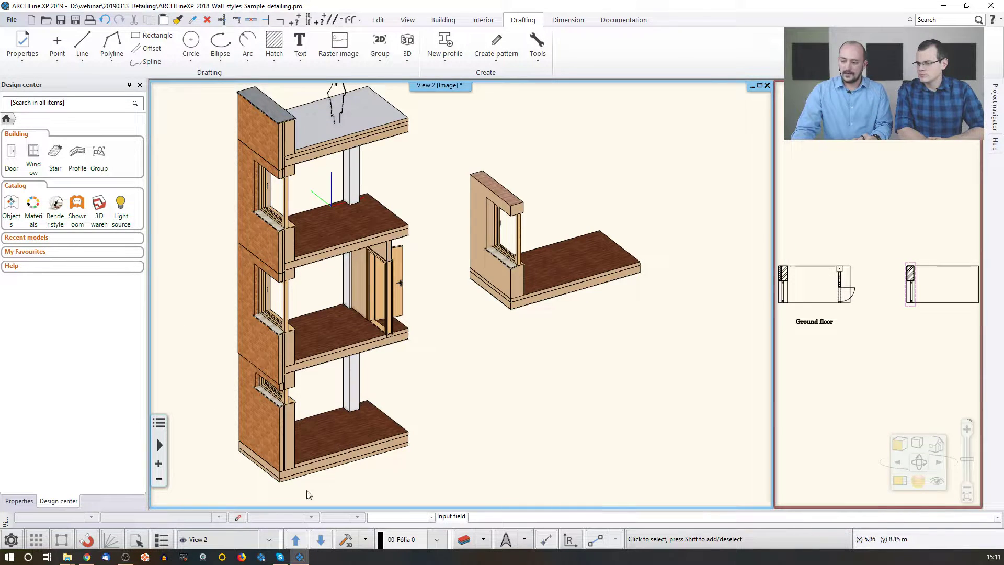
left_click(857, 340)
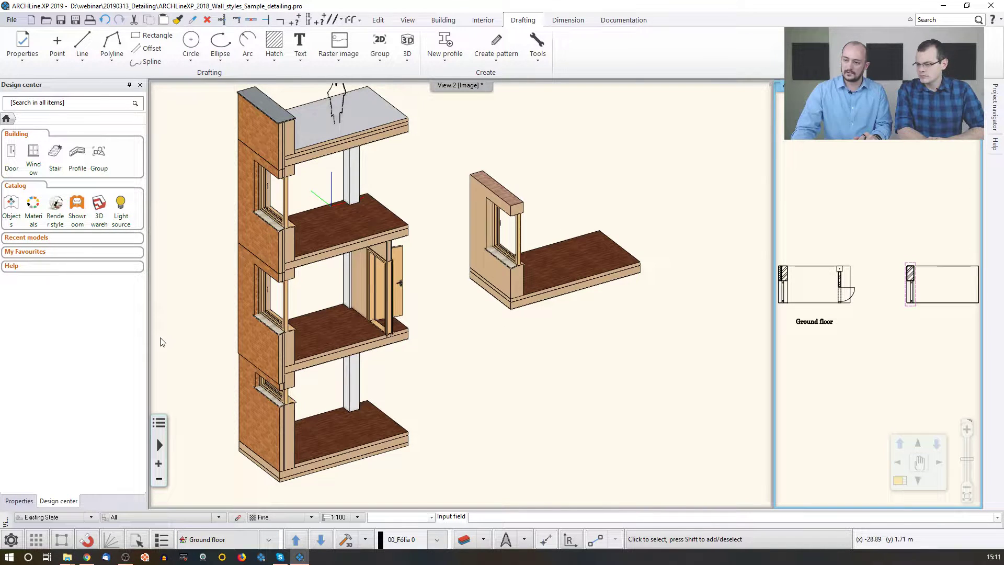
left_click(220, 540)
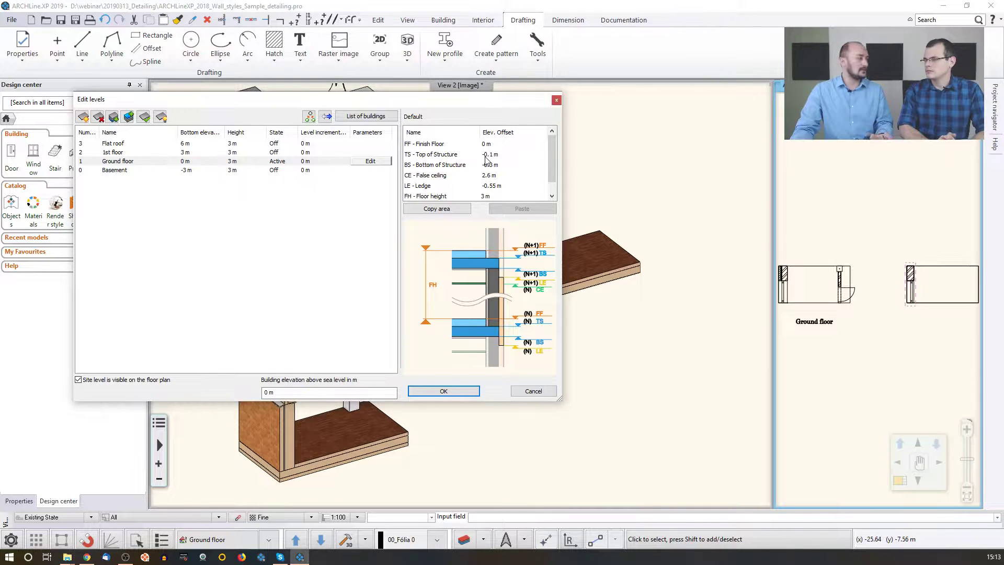
- Check the Flat roof, 1st floor and Ground floor elevation offsets, then close with OK
left_click(141, 146)
left_click(141, 152)
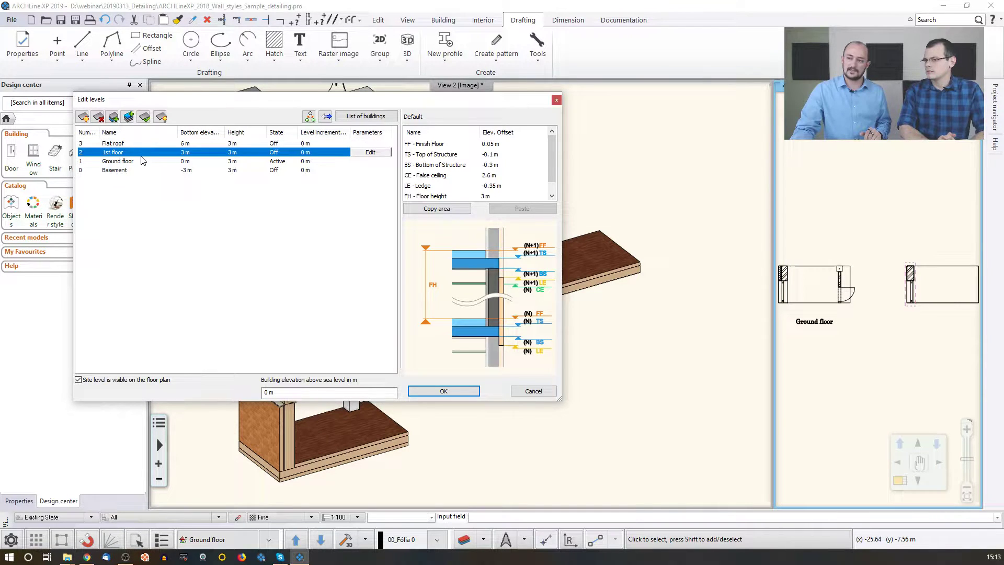
left_click(142, 161)
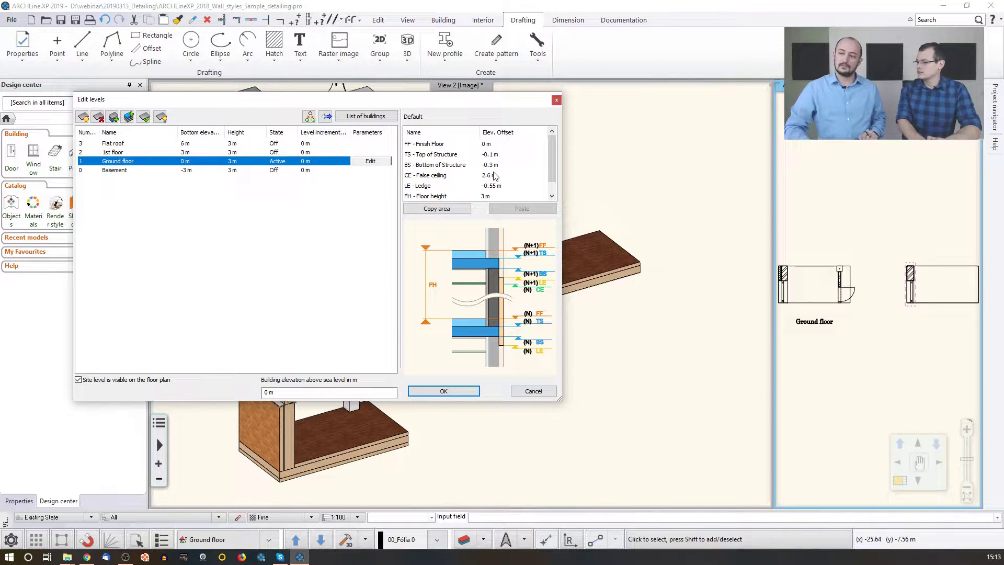
left_click(444, 391)
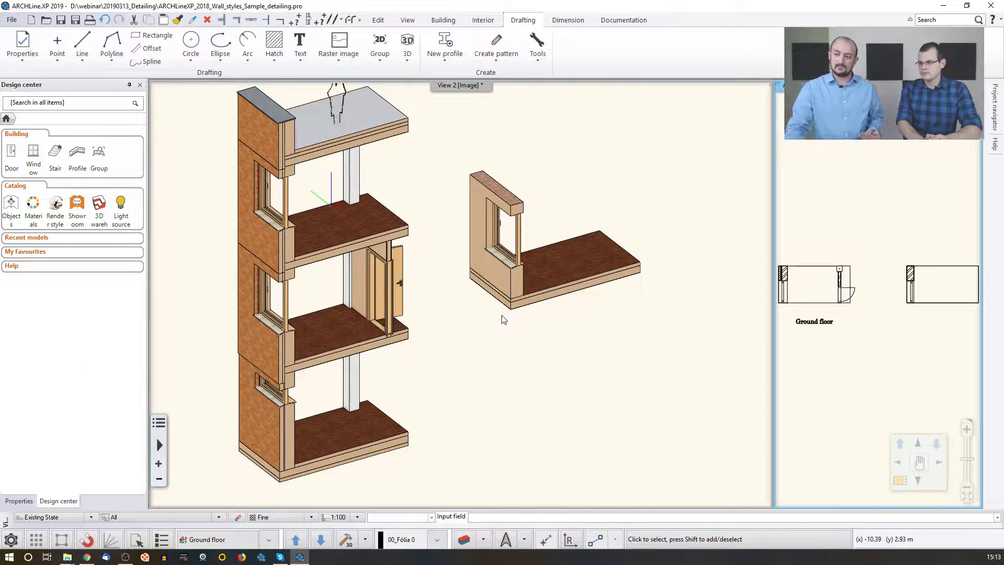
- Bind the small wall's base to TS - Top of Structure, putting its base at −0.1 m
left_click(512, 288)
left_click(518, 294)
left_click(544, 324)
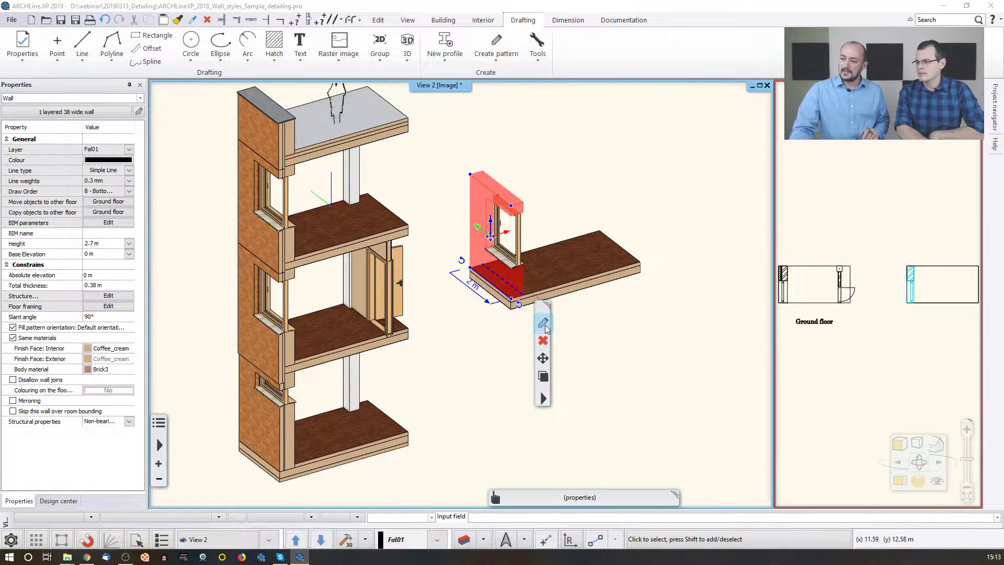
left_click(453, 228)
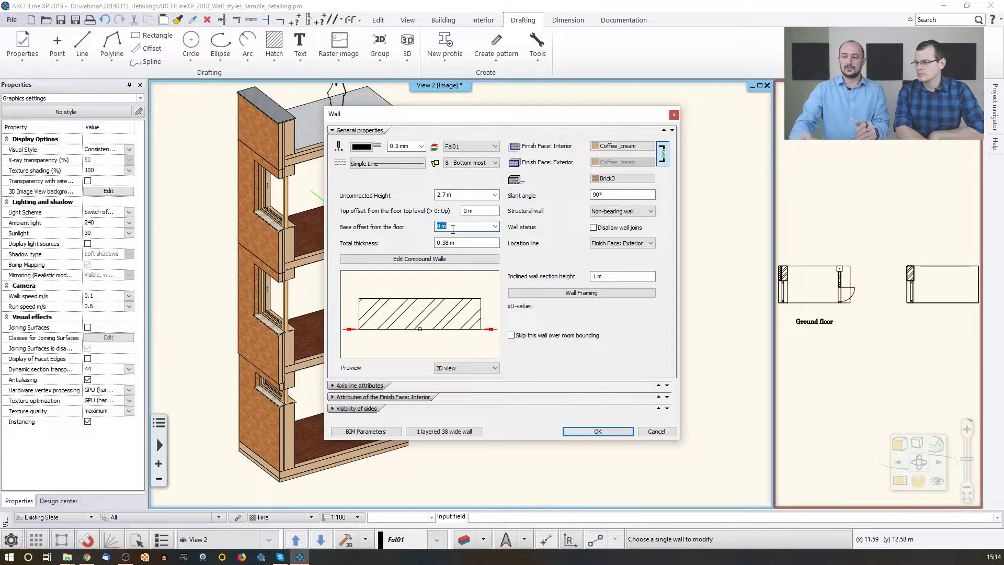
left_click(495, 226)
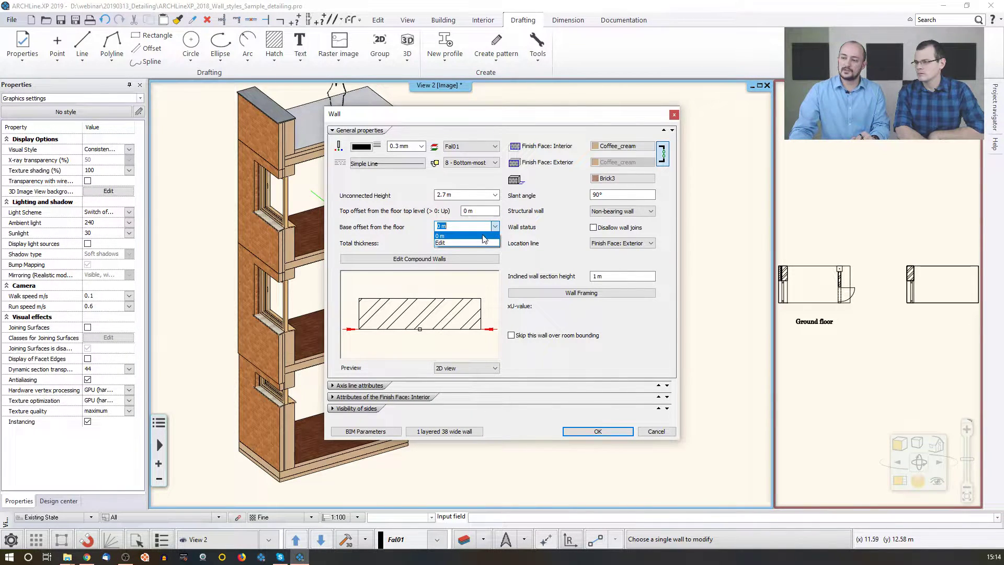
left_click(448, 245)
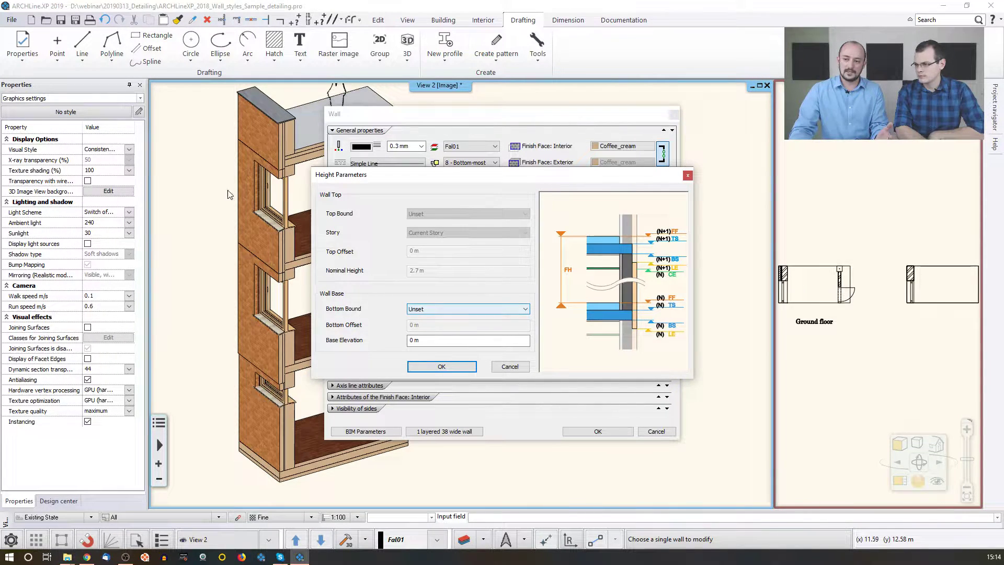
left_click(415, 309)
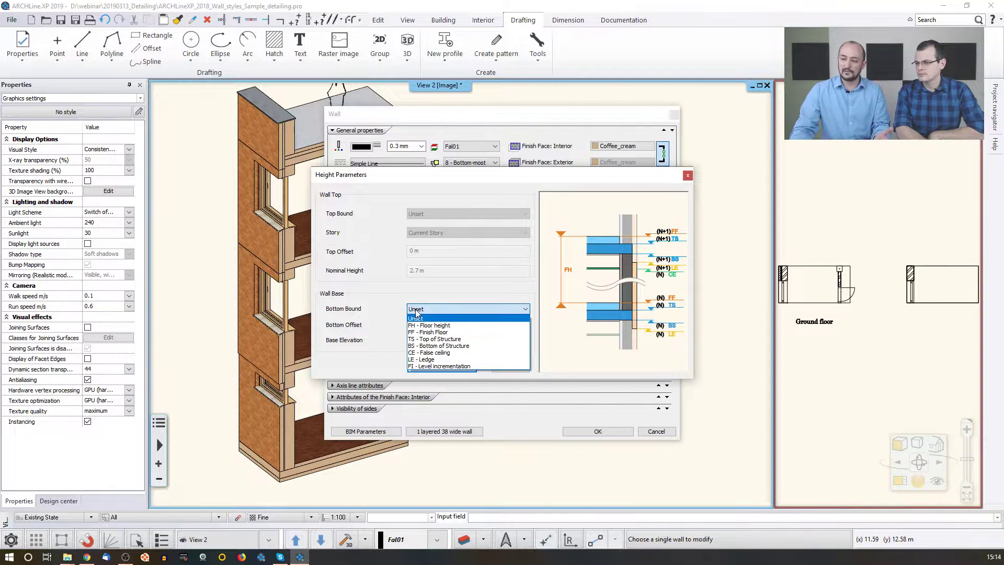
left_click(416, 339)
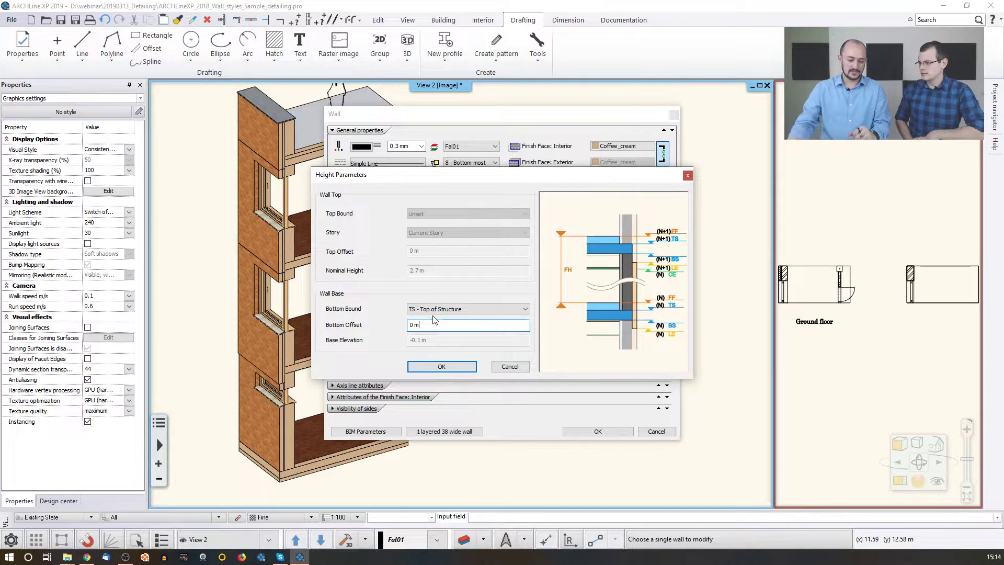
left_click(442, 366)
left_click(596, 430)
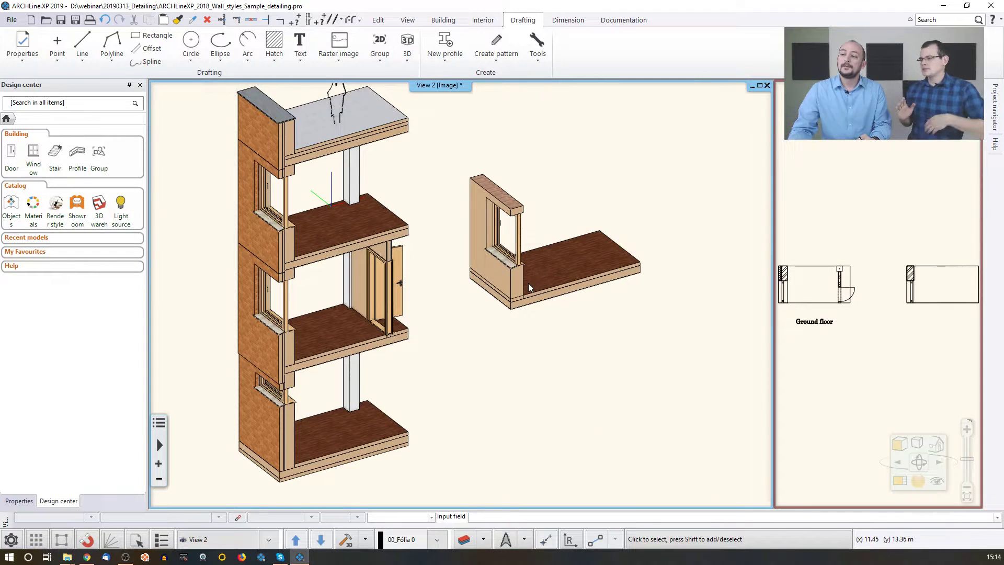
scroll(522, 291, "up", 4)
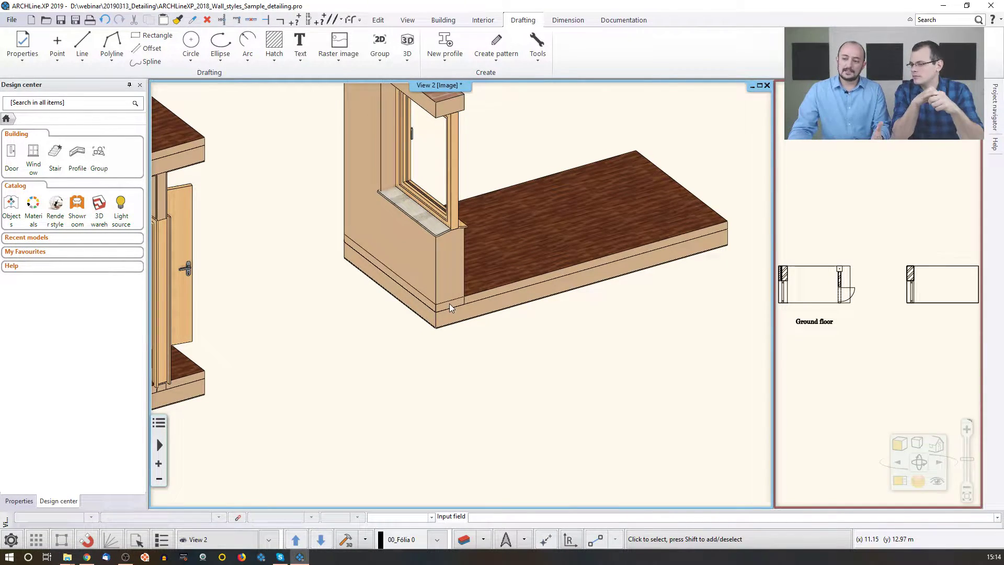
left_click(901, 296)
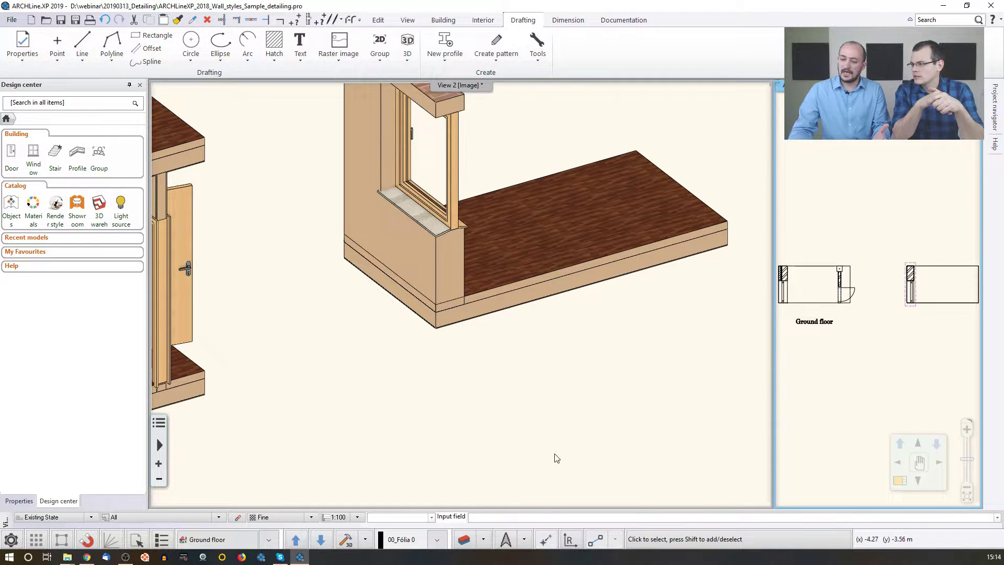
left_click(491, 499)
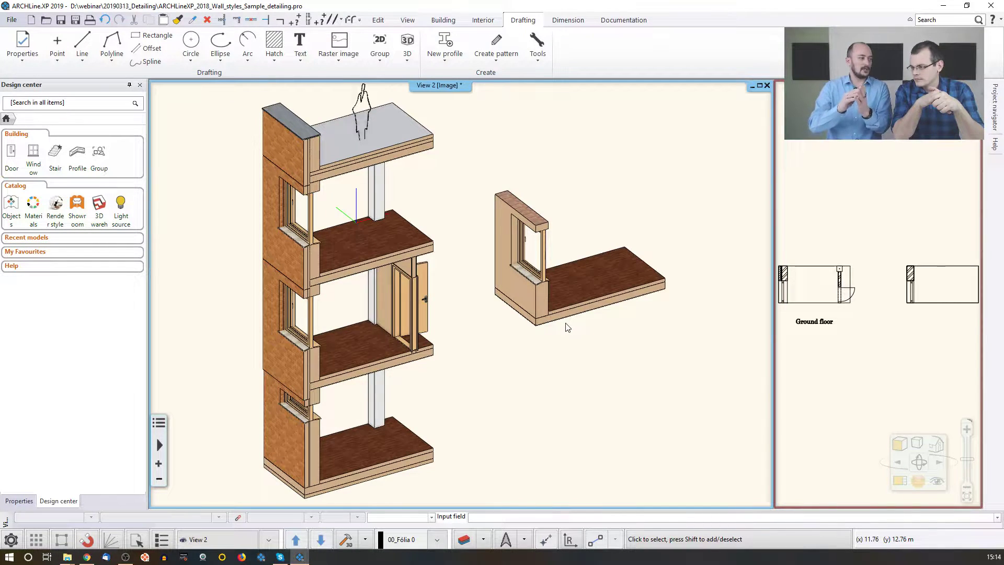
scroll(565, 325, "up", 4)
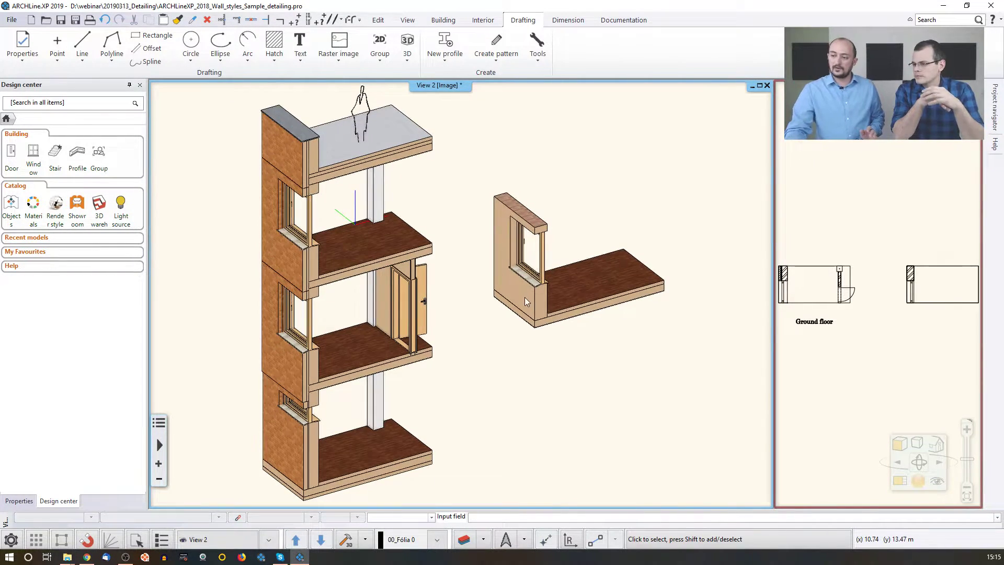
left_click(516, 323)
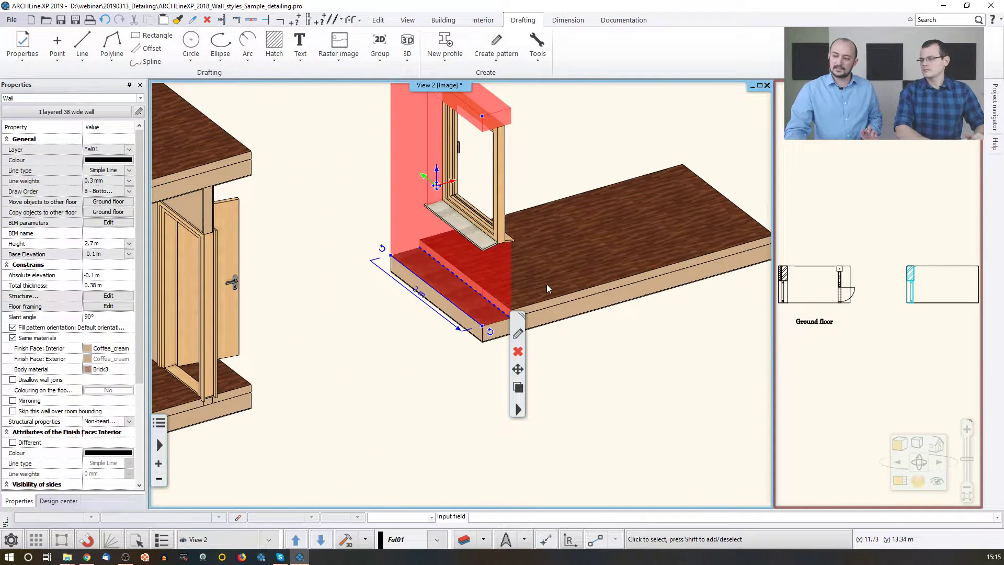
left_click(547, 284)
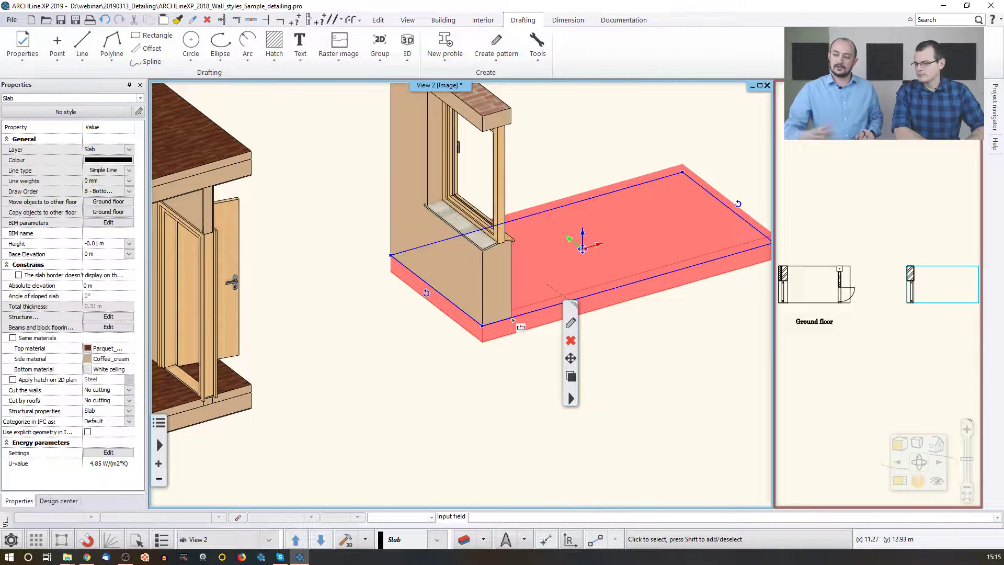
left_click(487, 285)
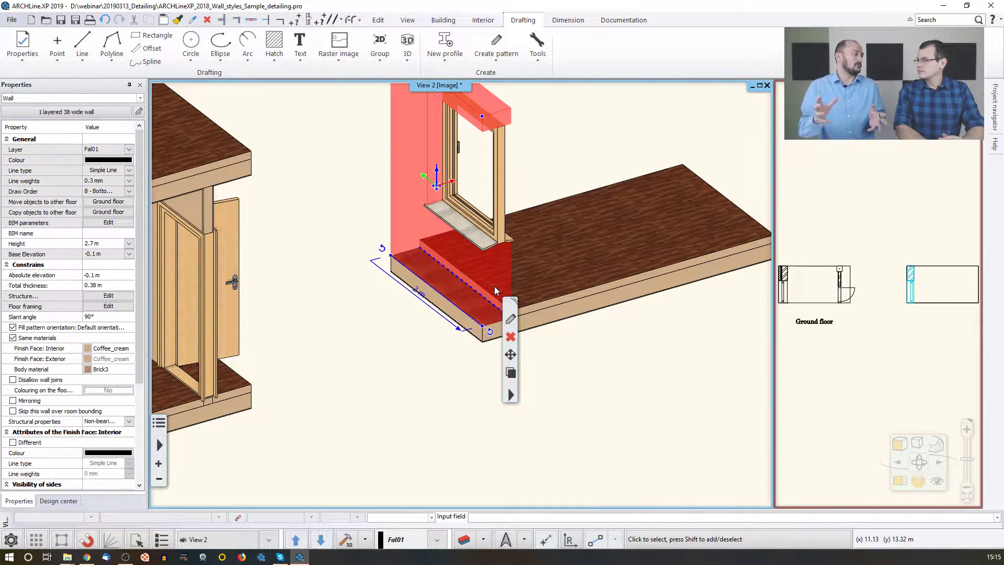
- Bind the wall top to BS - Bottom of Structure of the (Current + 1) Story for a 2.8 m height
left_click(511, 319)
left_click(437, 195)
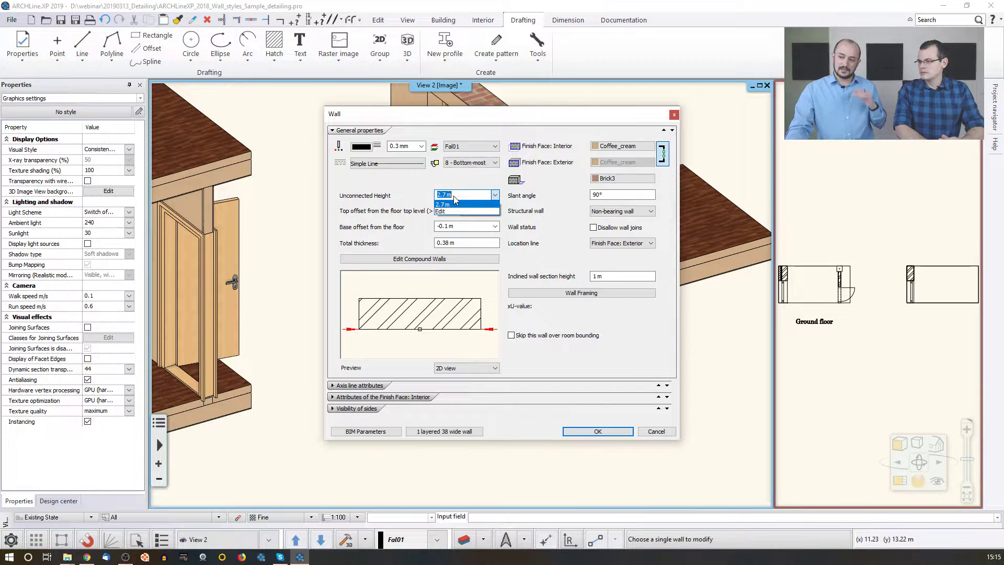
left_click(452, 211)
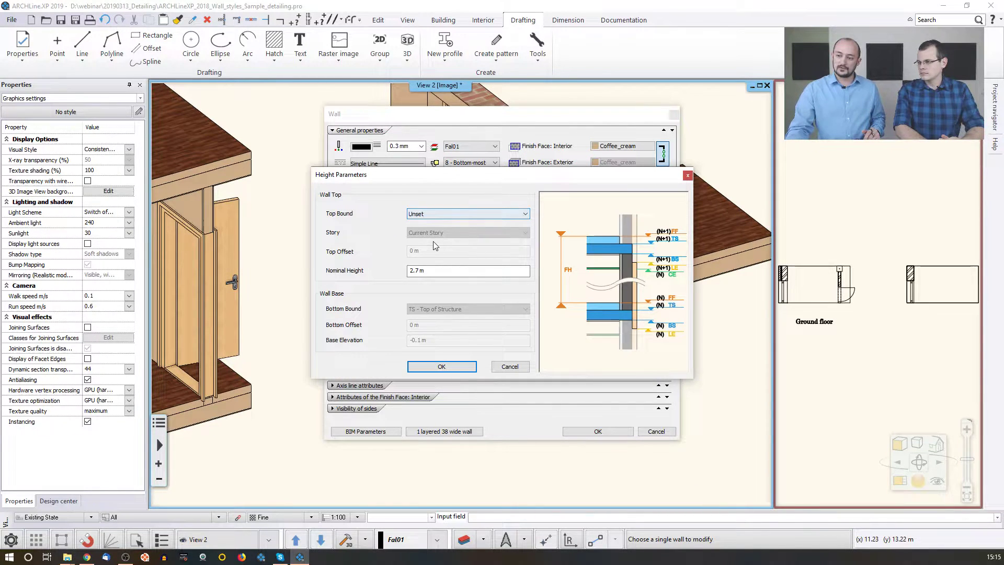
left_click(437, 214)
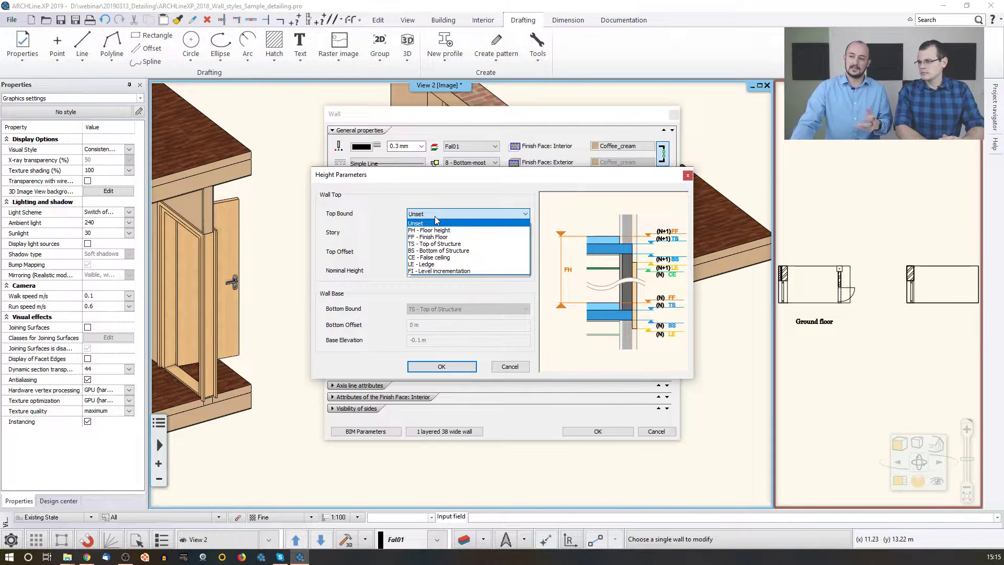
left_click(438, 243)
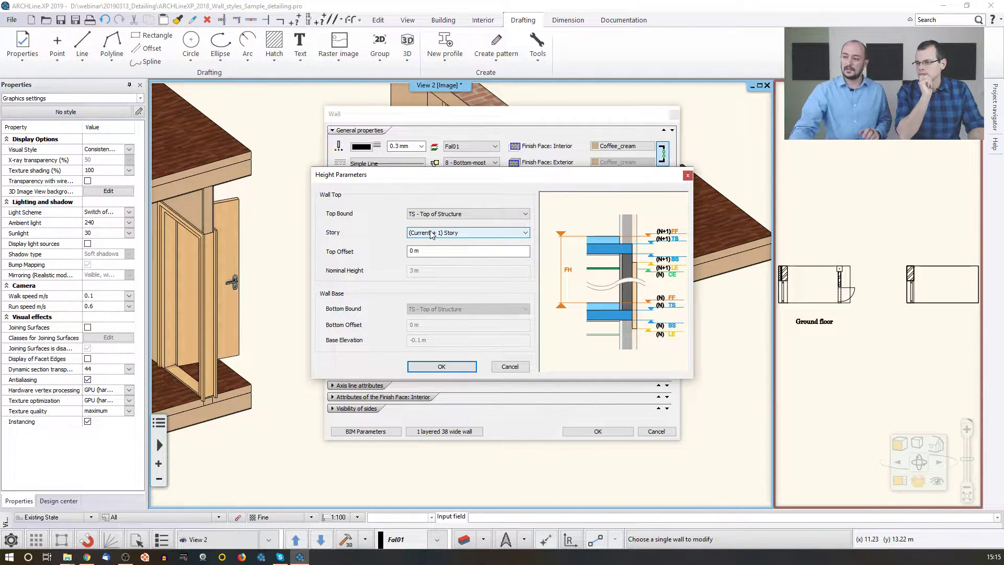
left_click(437, 216)
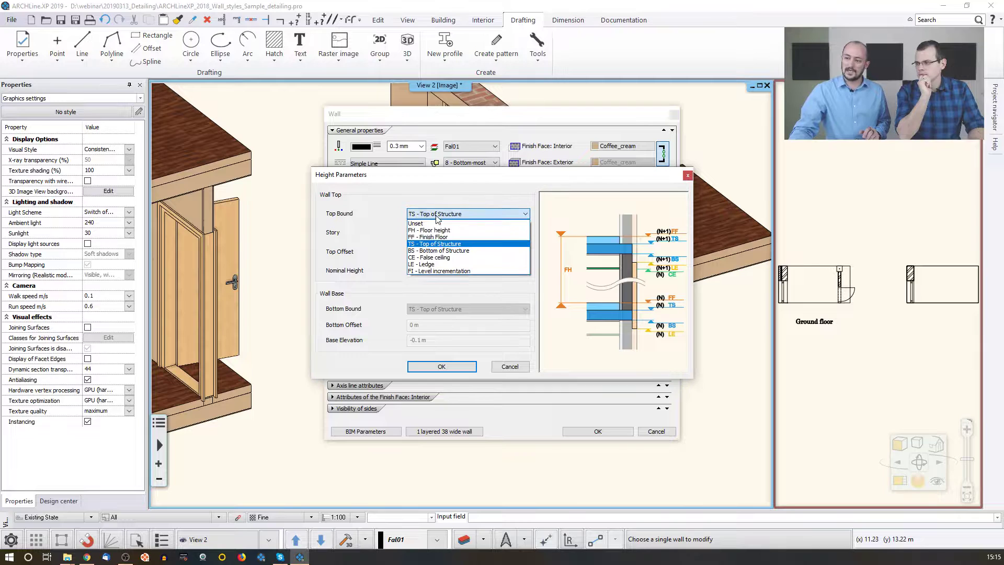
left_click(429, 250)
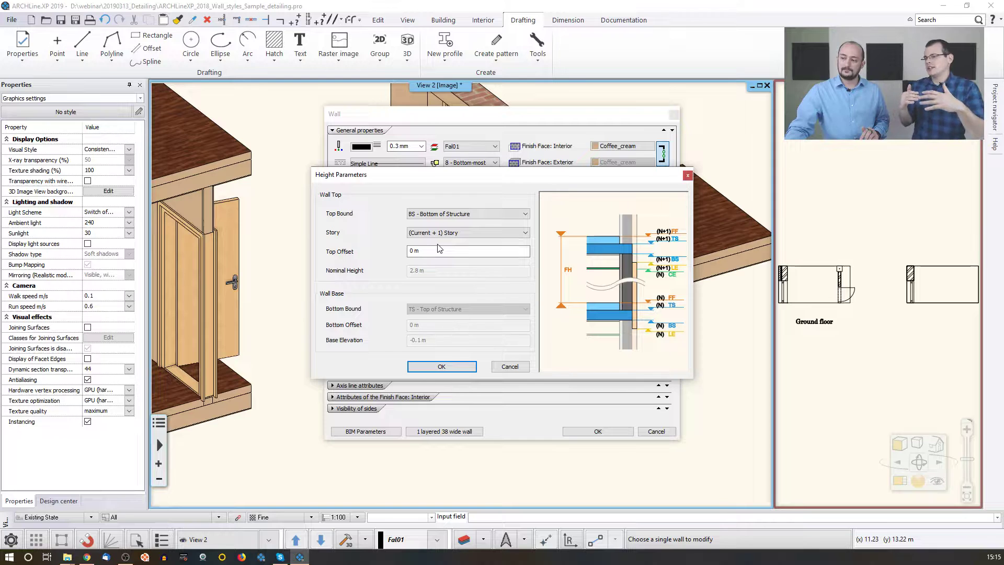
mouse_move(596, 259)
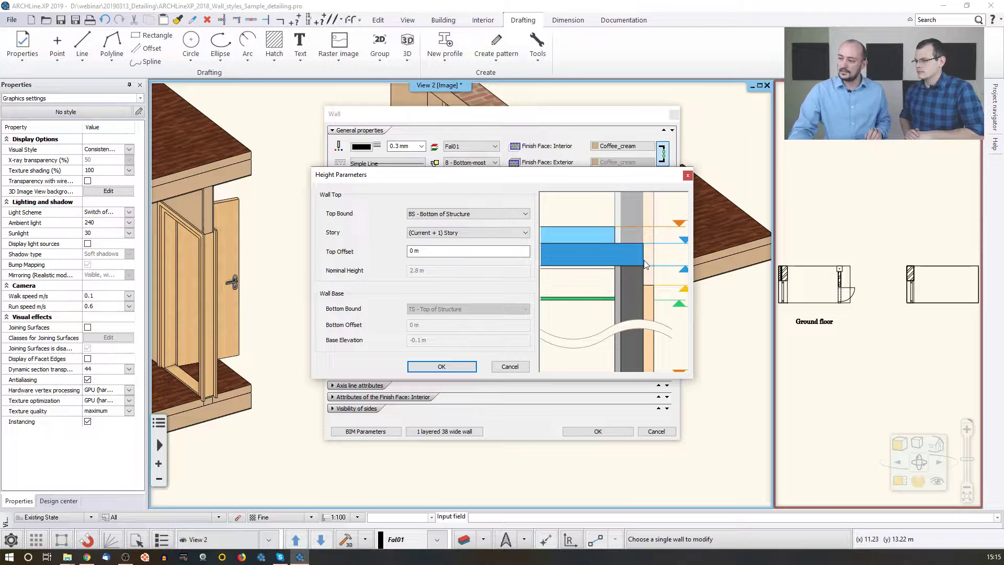
left_click(456, 369)
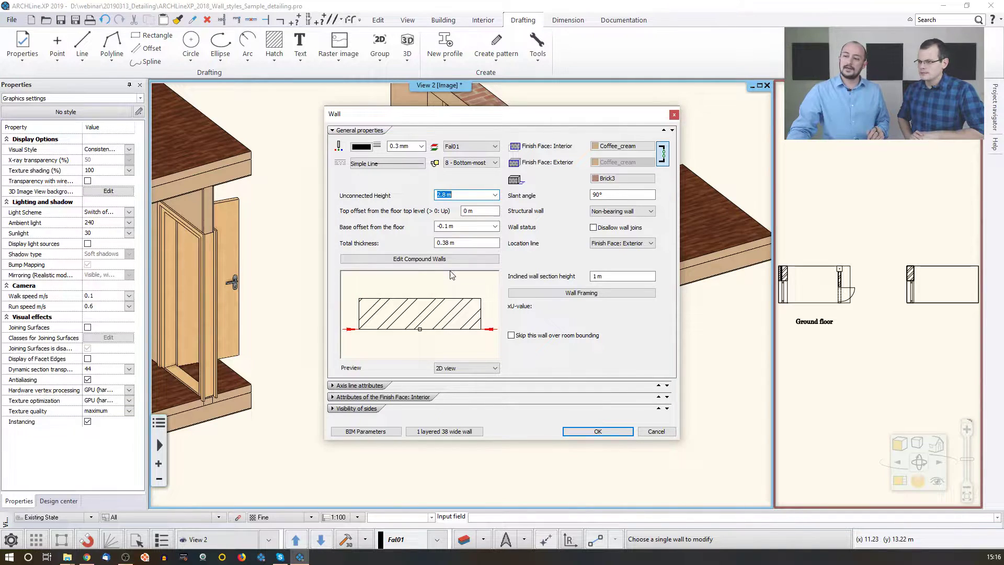
- Apply the 2.8 m height, then add a second layer to the wall's compound structure
left_click(579, 431)
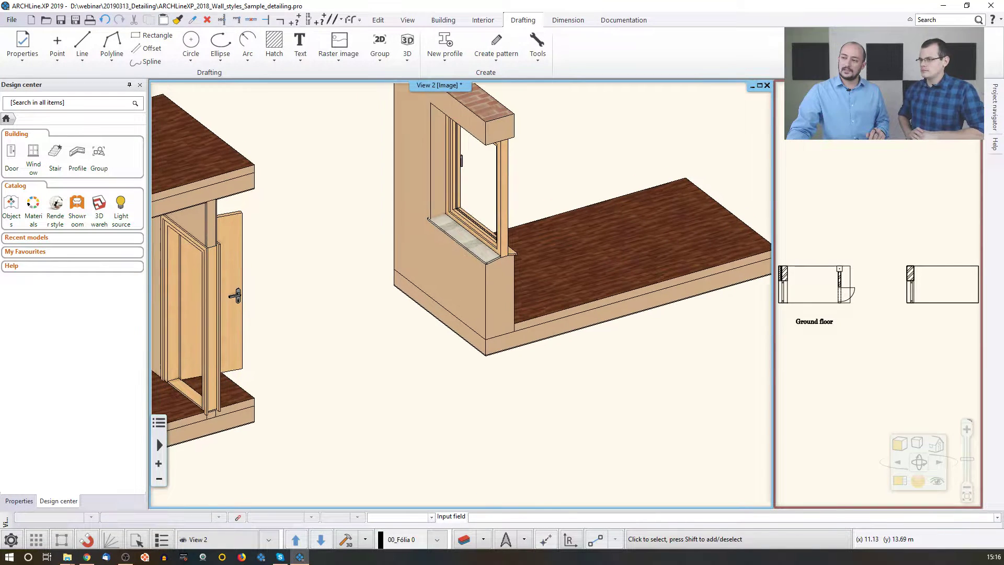
left_click(484, 321)
left_click(507, 360)
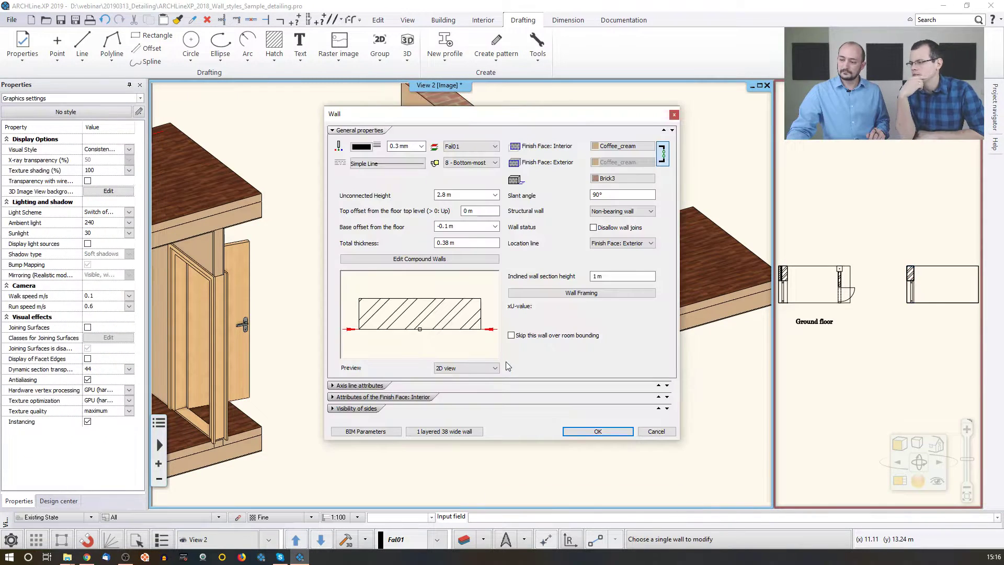
left_click(434, 260)
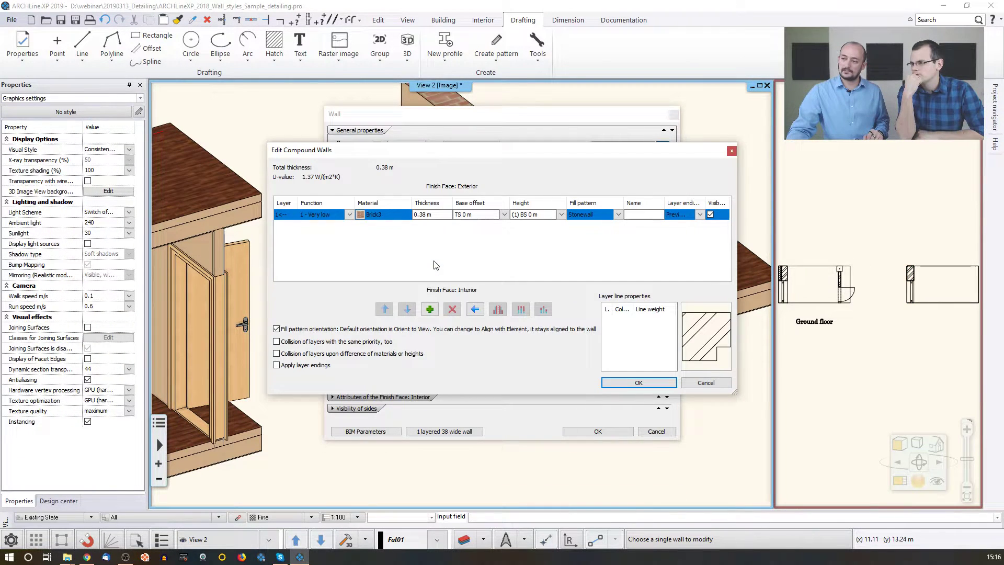
left_click(429, 309)
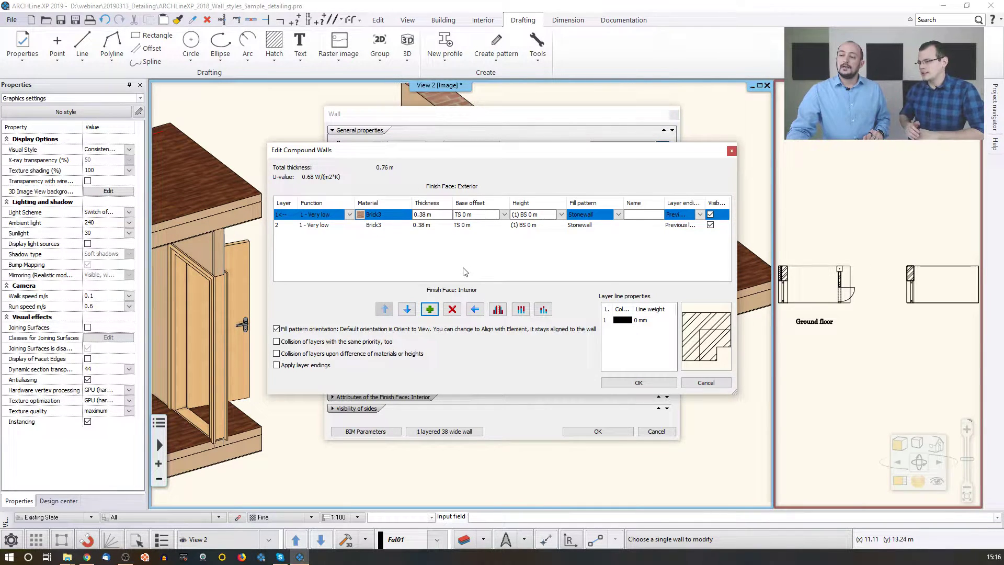
- Make the outer layer 0.08 m thick (0.46 m total) and open its Stonewall hatch properties
left_click(425, 230)
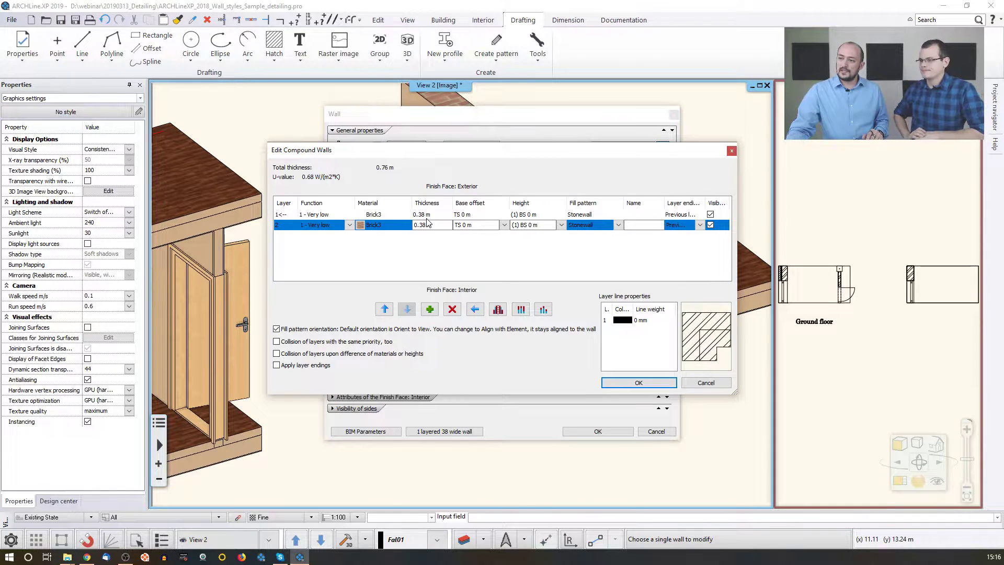
left_click(425, 214)
left_click(422, 214)
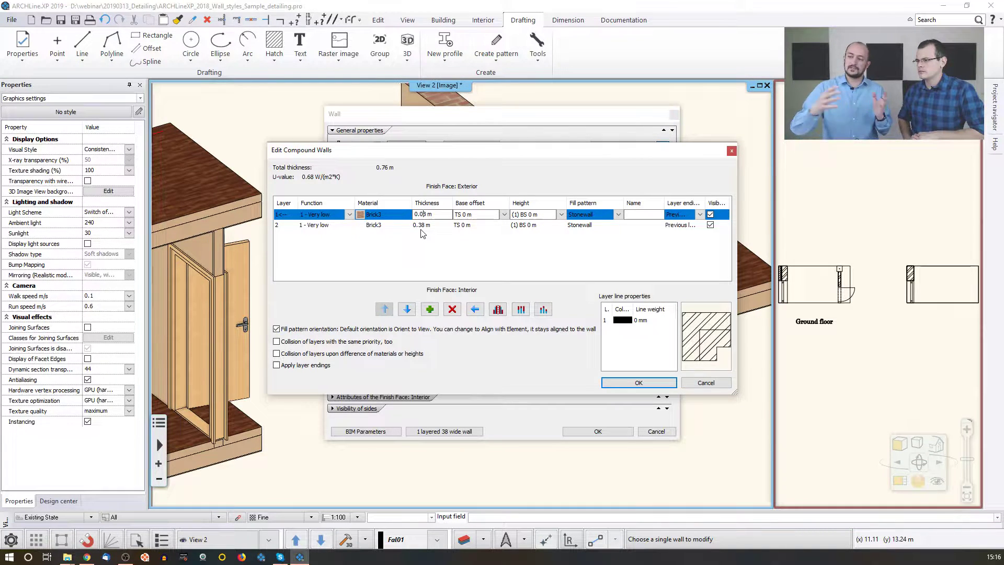
key("Return")
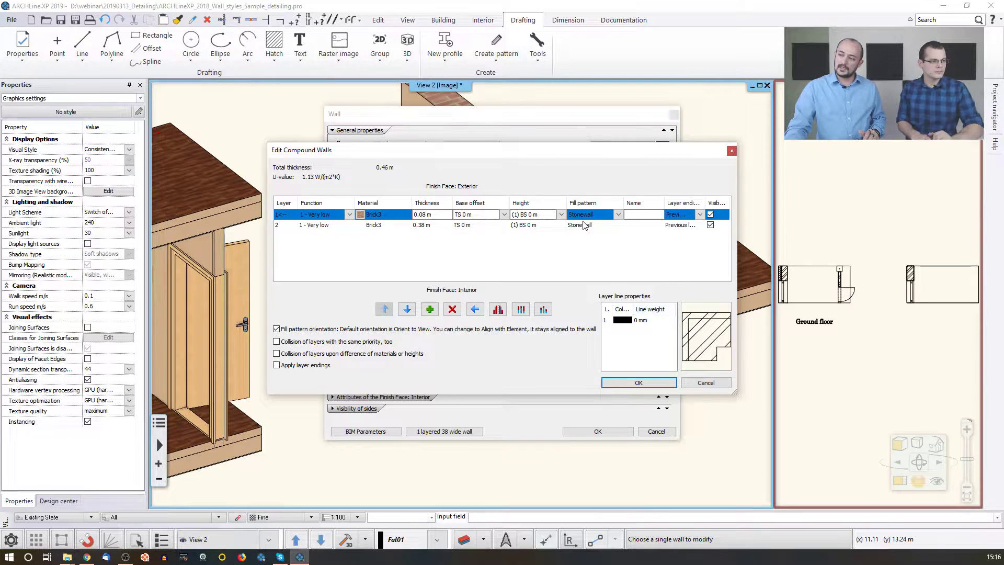
left_click(618, 214)
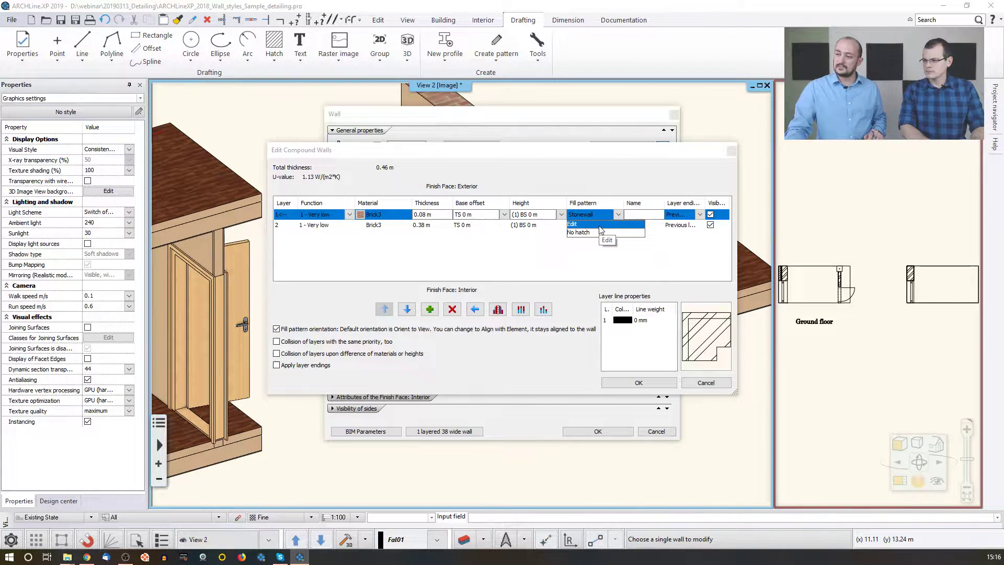
left_click(599, 226)
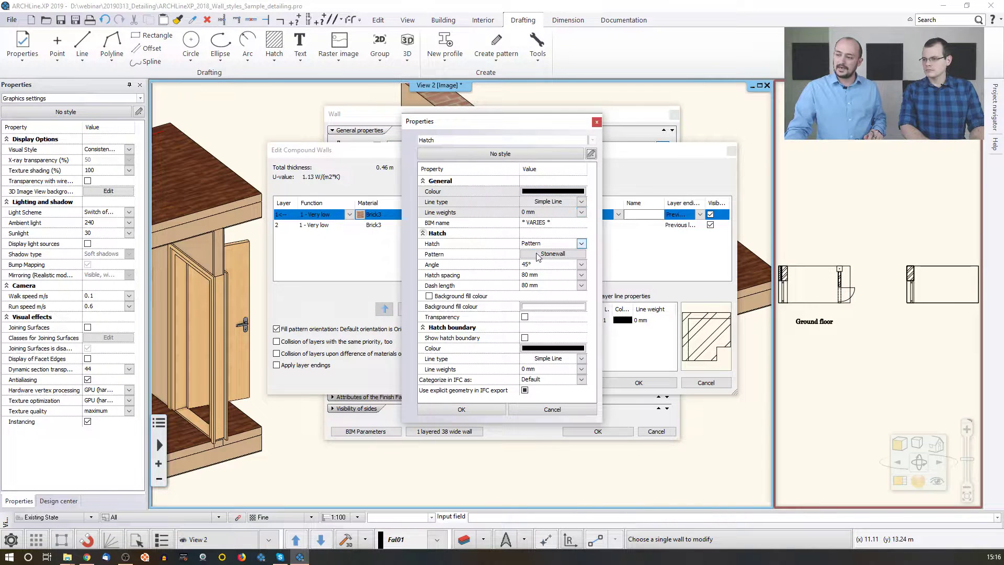
- Give the outer wall layer the Thermo-isolation hatch pattern
left_click(544, 255)
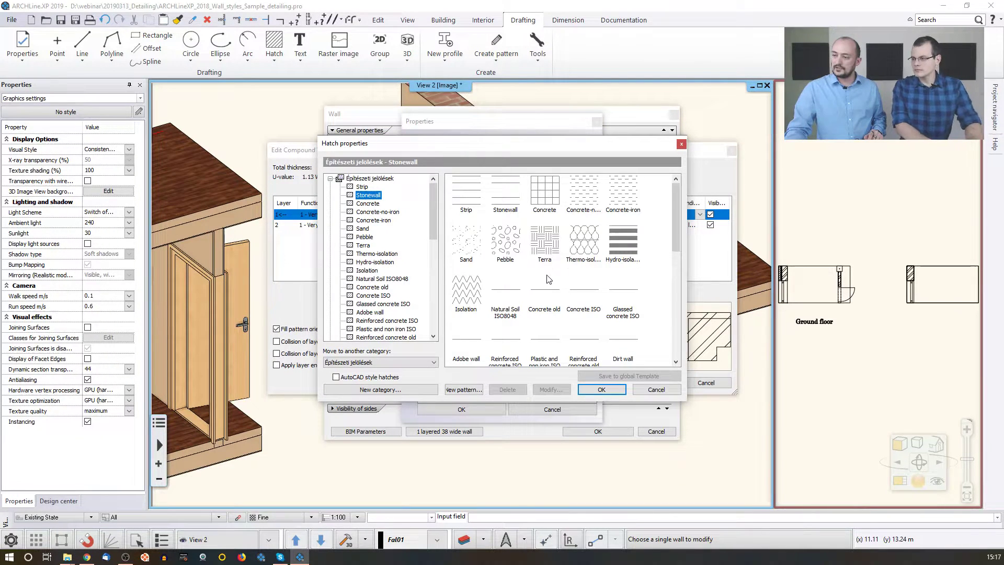
left_click(584, 241)
left_click(601, 389)
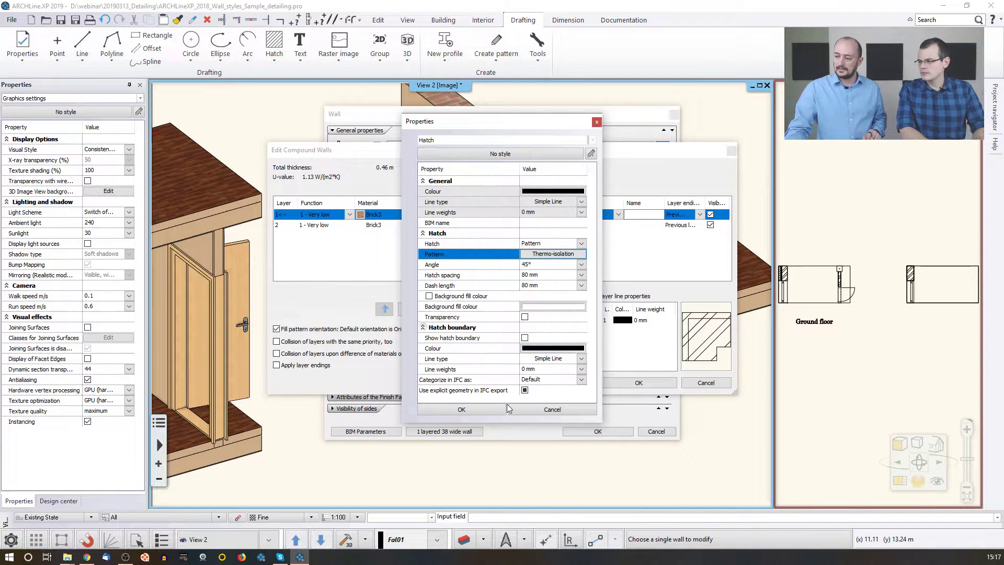
left_click(481, 408)
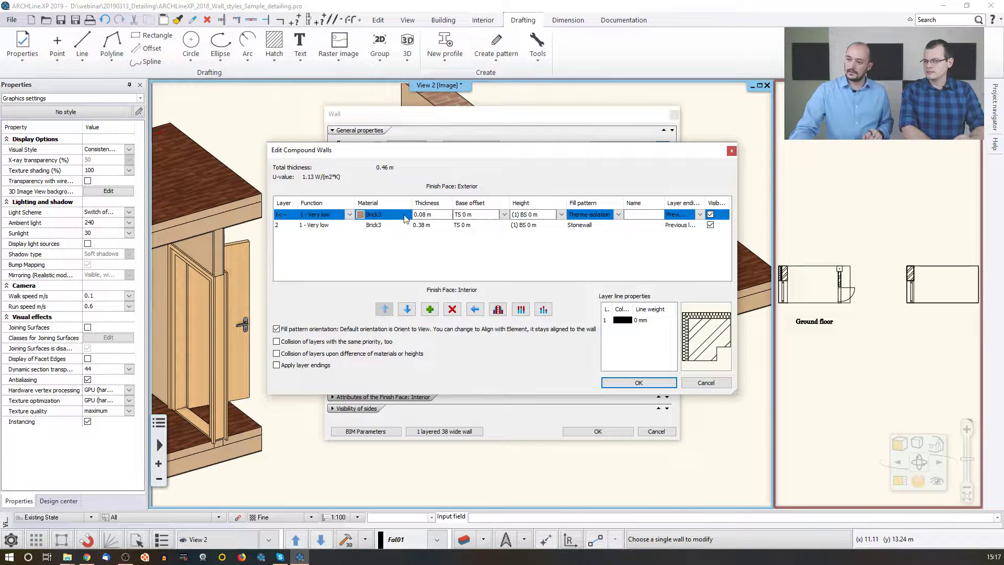
- Set the outer layer material to Thermal Isolation and close the compound wall editor
left_click(362, 214)
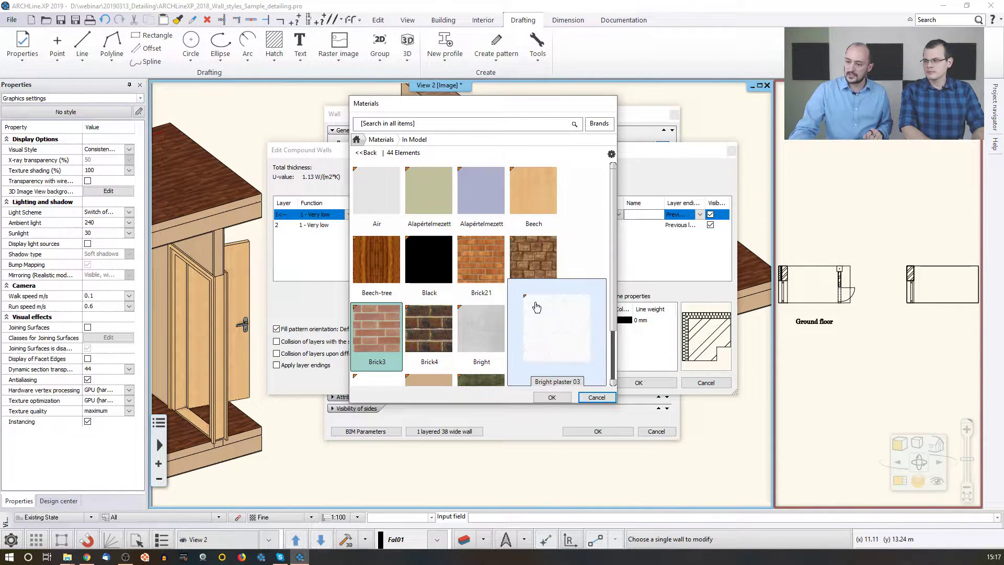
scroll(534, 302, "down", 5)
left_click(389, 285)
left_click(551, 396)
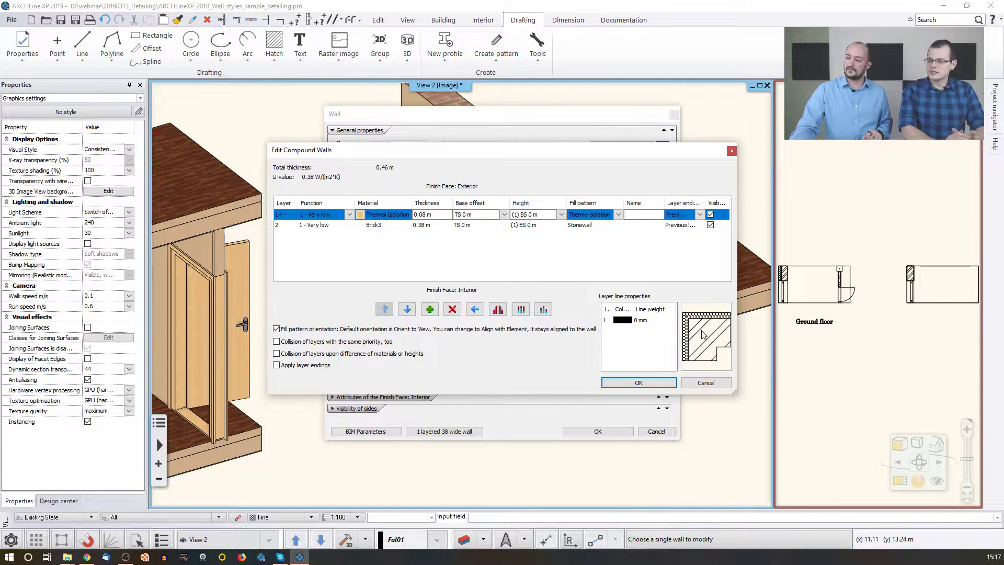
left_click(636, 389)
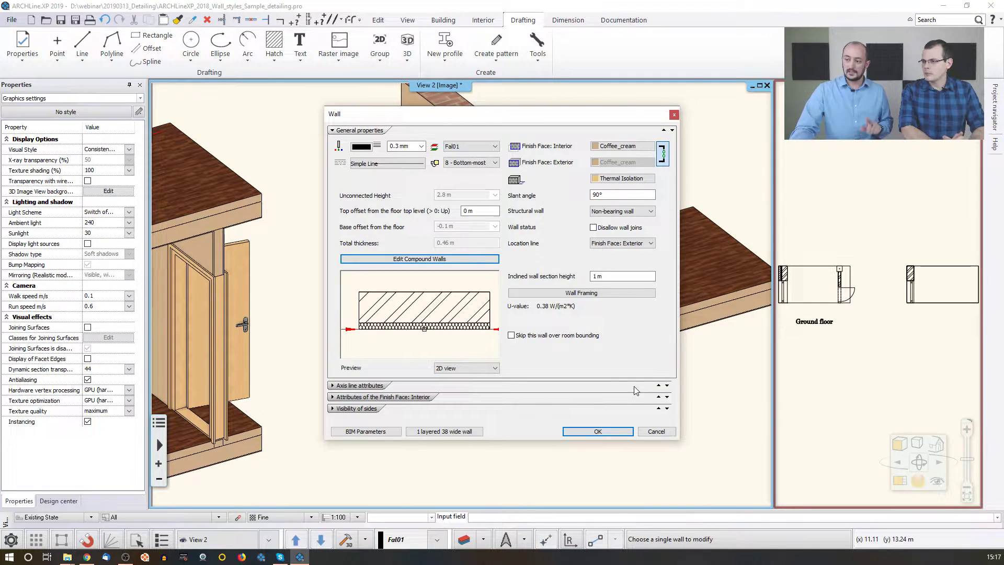
- Apply the 0.46 m compound wall settings and clear the wall selection in the plan
left_click(597, 431)
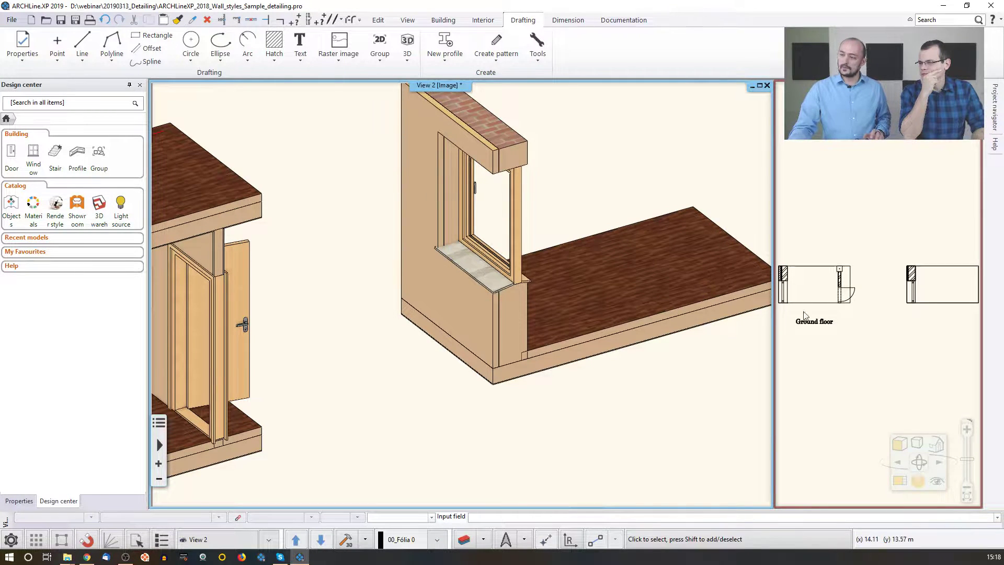
scroll(941, 288, "up", 3)
left_click(868, 266)
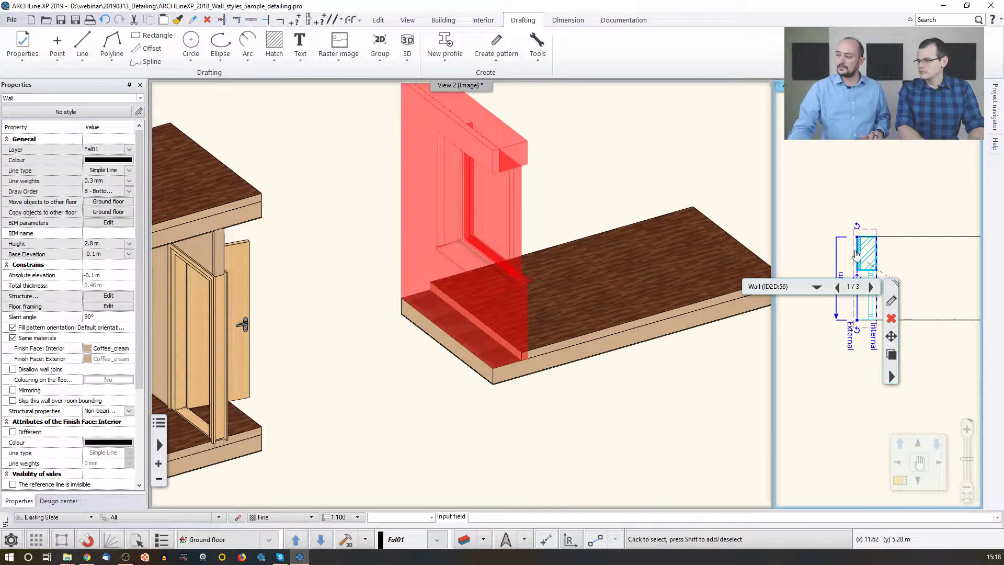
left_click(873, 210)
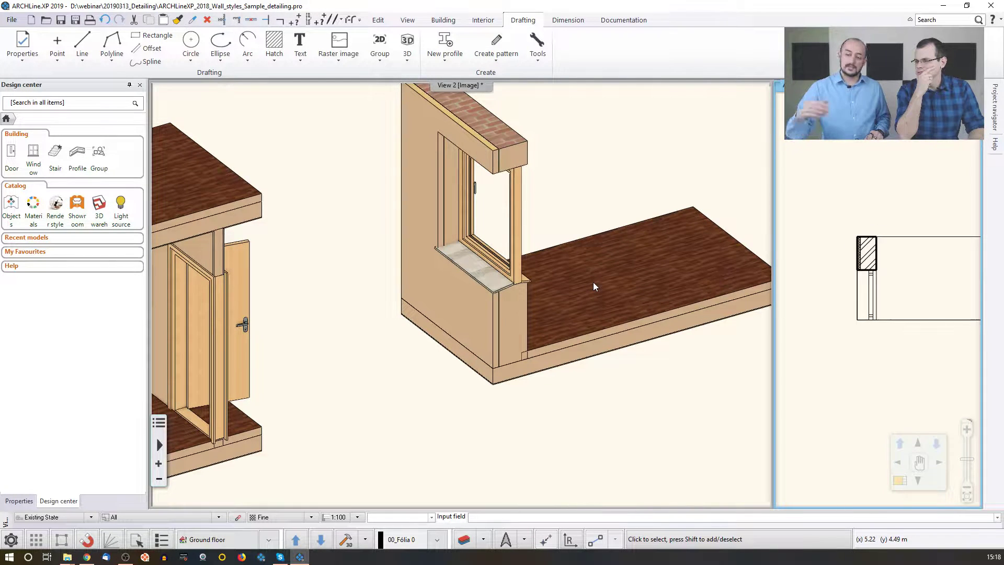
- Pan the 3D view to the window and select the wall beside it
left_click(517, 306)
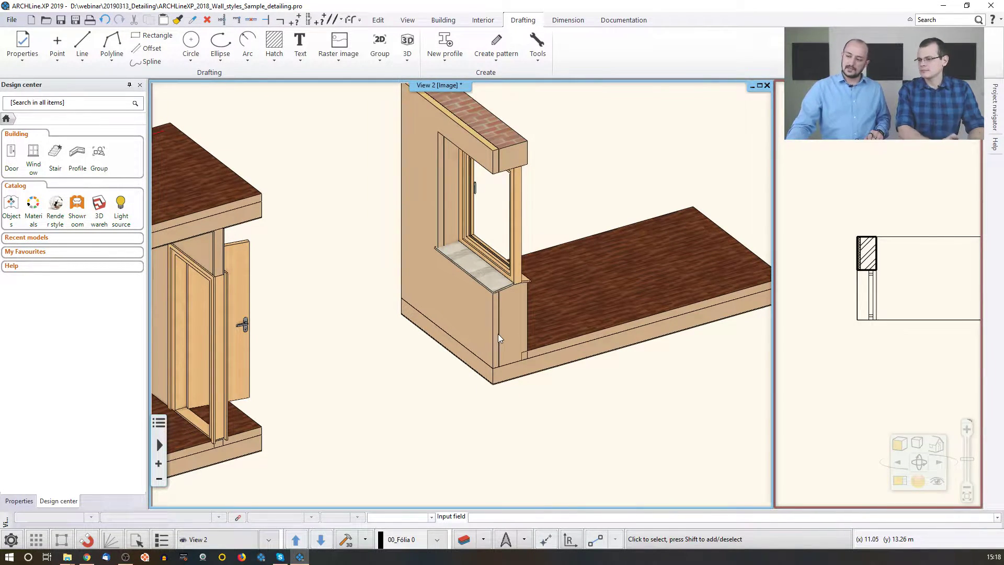
middle_click_drag(342, 358, 594, 339)
middle_click_drag(221, 432, 352, 346)
middle_click_drag(474, 402, 107, 468)
left_click(496, 261)
- Open the wall's compound layers and reach the outer layer's base Height Parameters
left_click(520, 300)
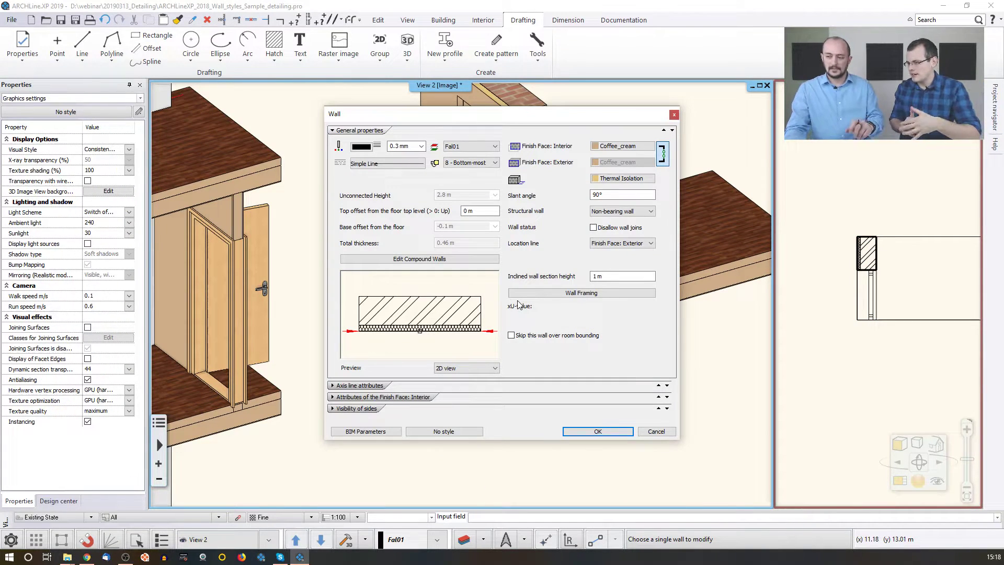
left_click(398, 259)
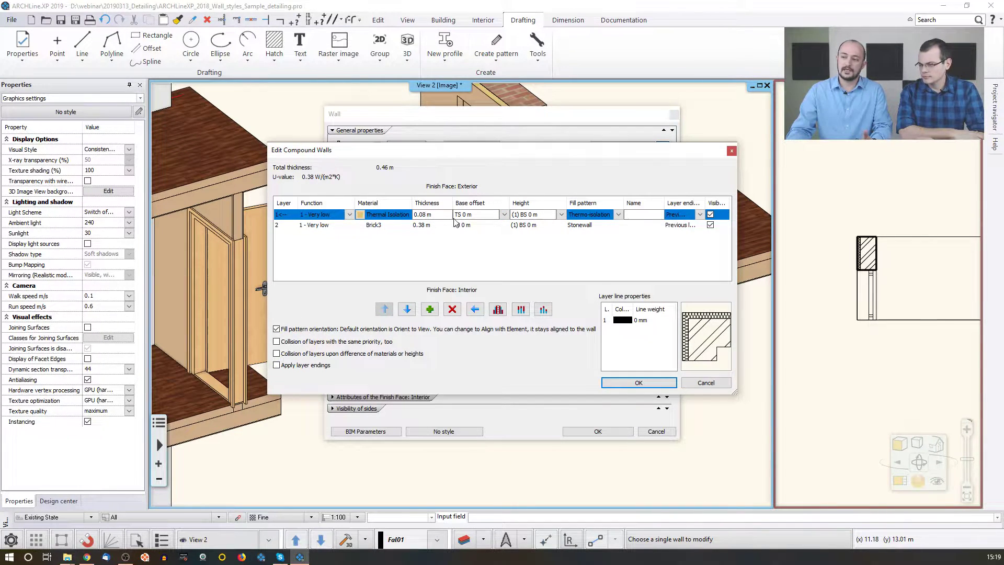
left_click(484, 213)
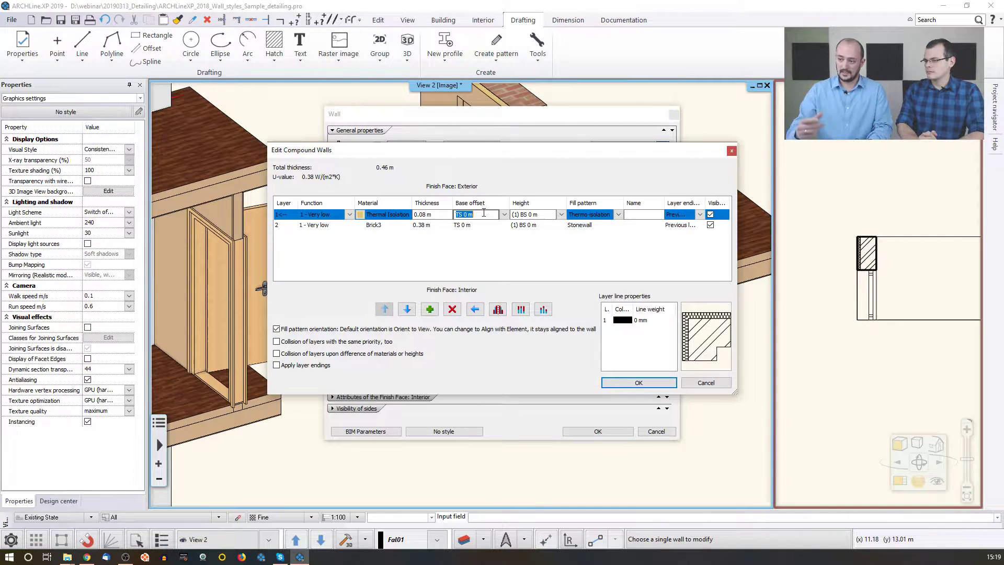
left_click(504, 215)
left_click(472, 223)
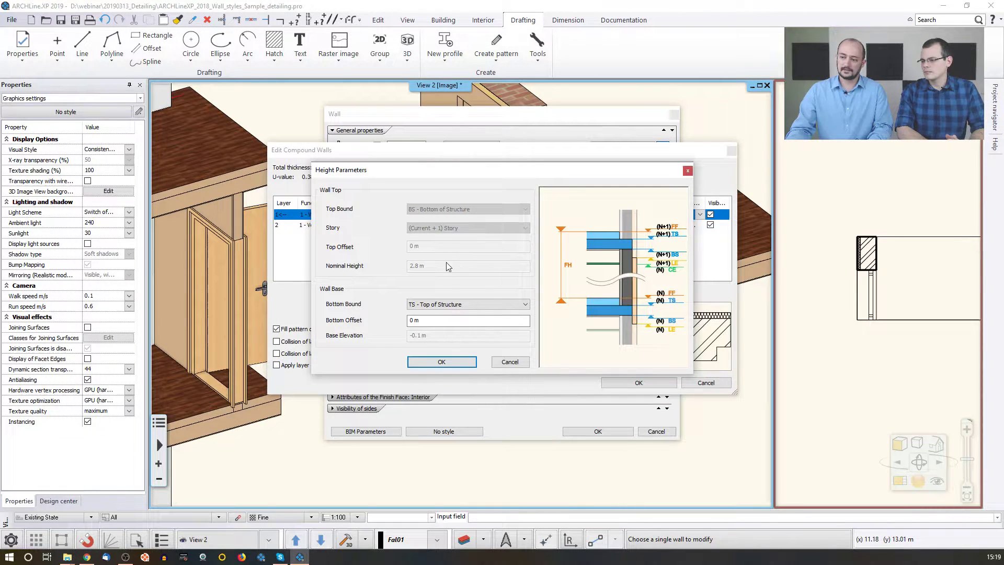
- Bind the insulation layer's base to LE - Ledge (-0.55 m) and close the wall dialogs
left_click(434, 305)
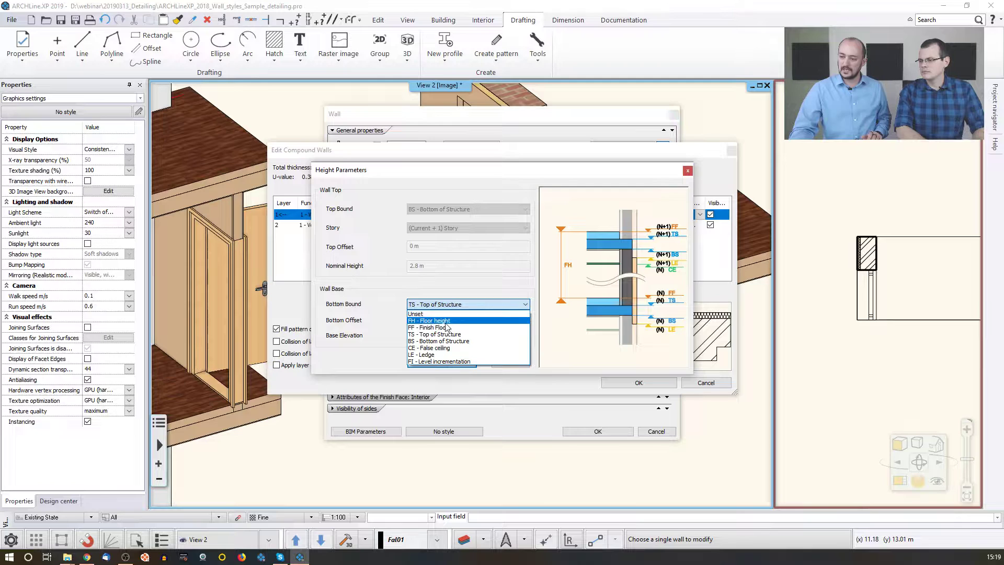
left_click(435, 355)
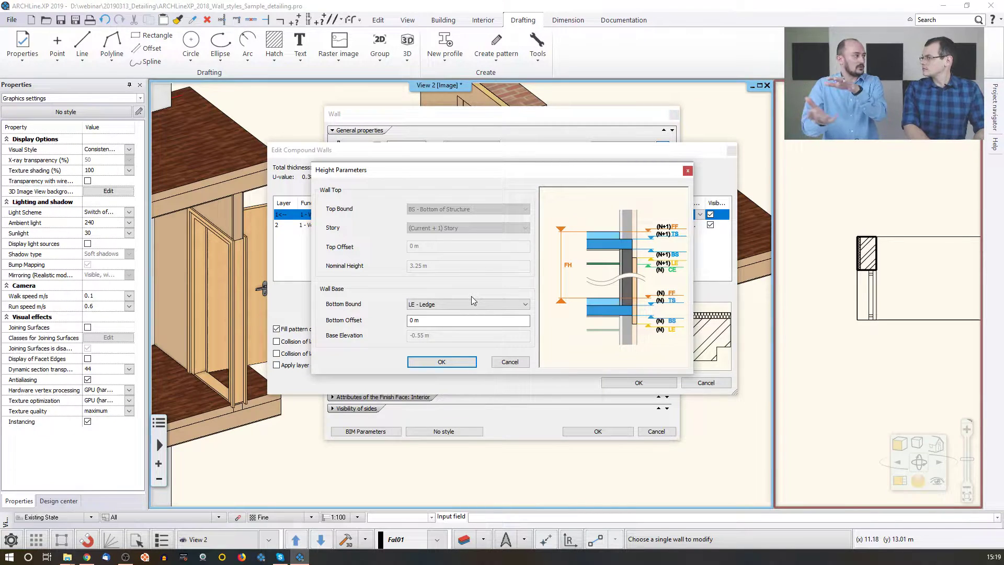
left_click(444, 361)
left_click(638, 384)
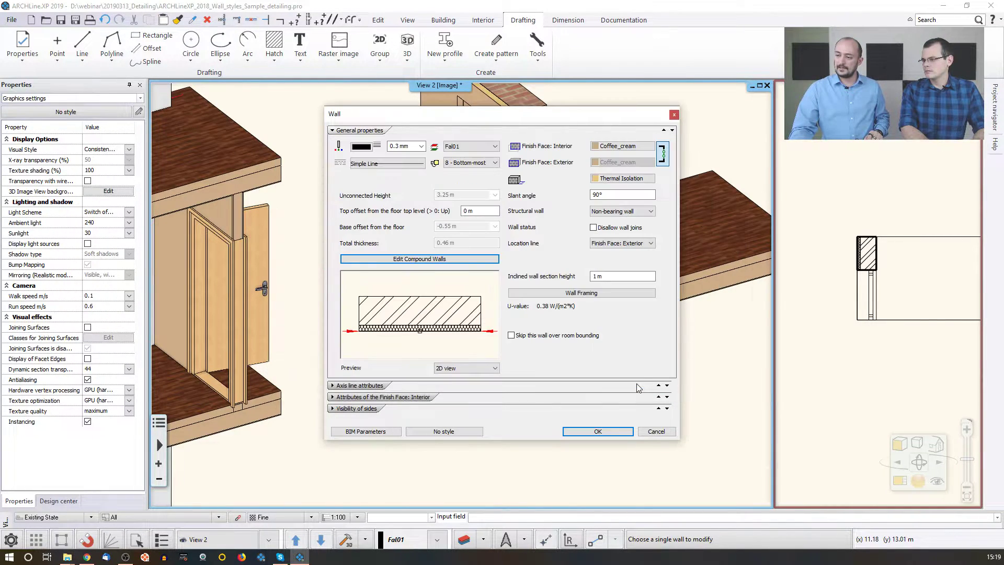
left_click(586, 431)
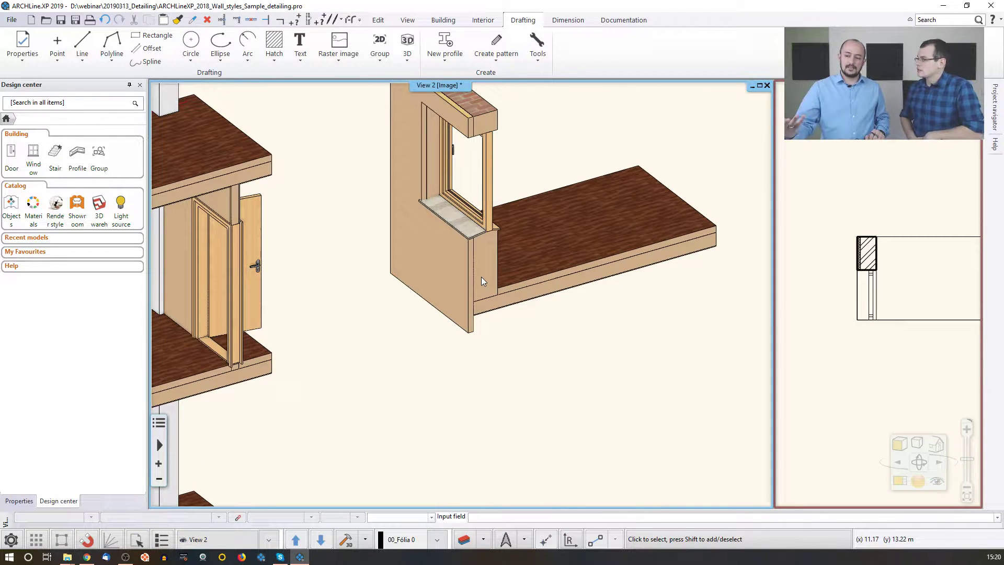
left_click(852, 255)
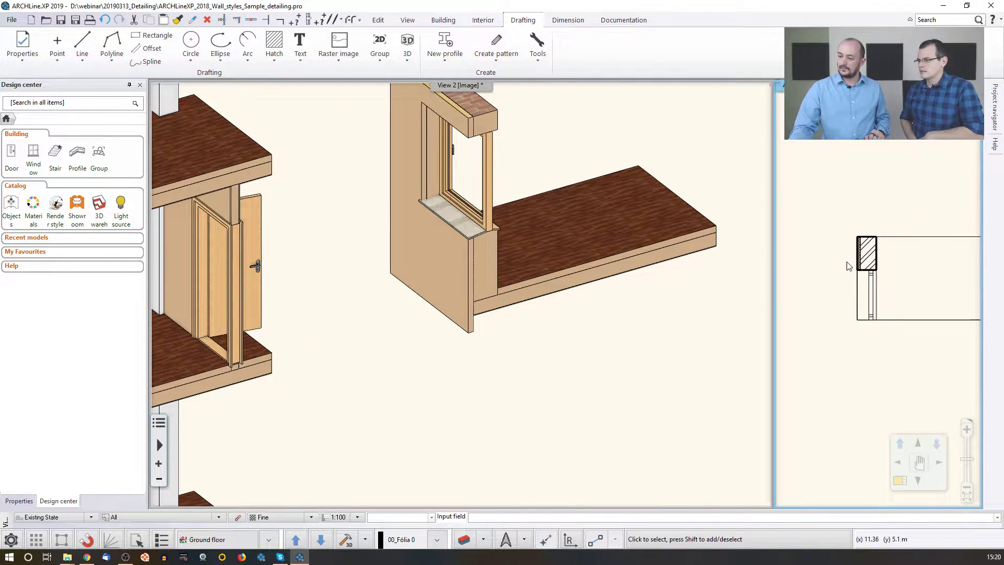
- Change the LE - Ledge elevation offset from -0.55 m to -0.35 m in Edit levels
left_click(217, 544)
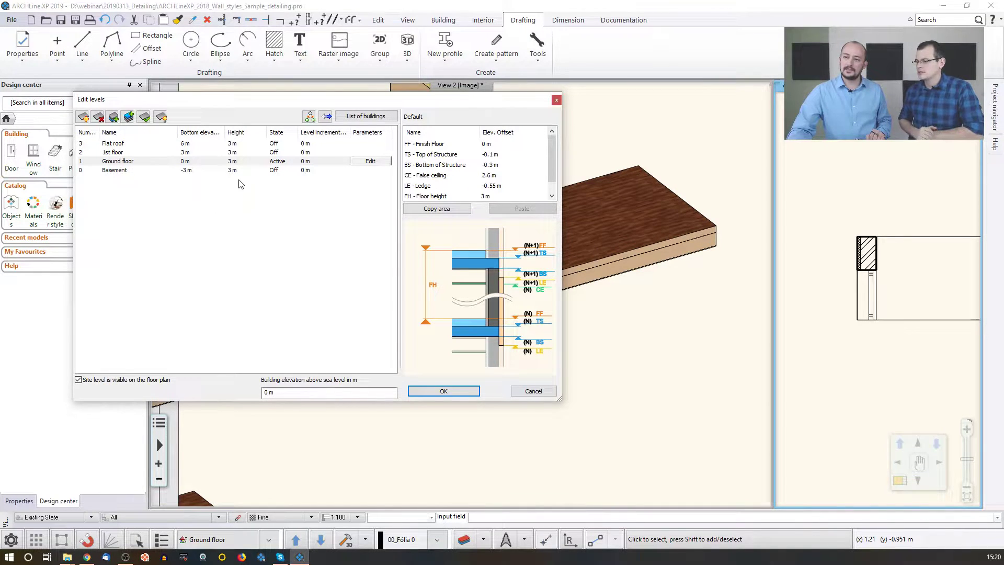
double_click(485, 186)
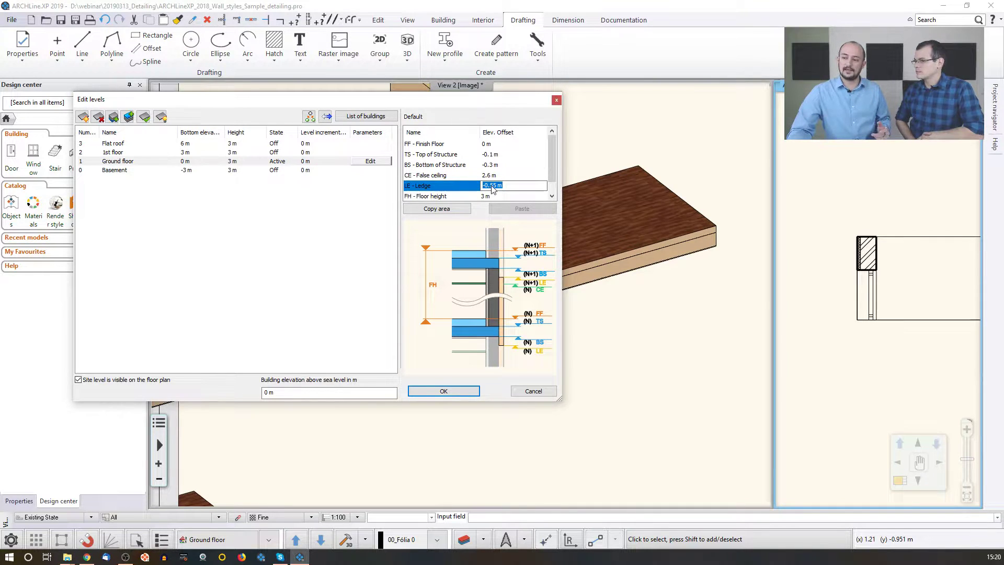
left_click(494, 186)
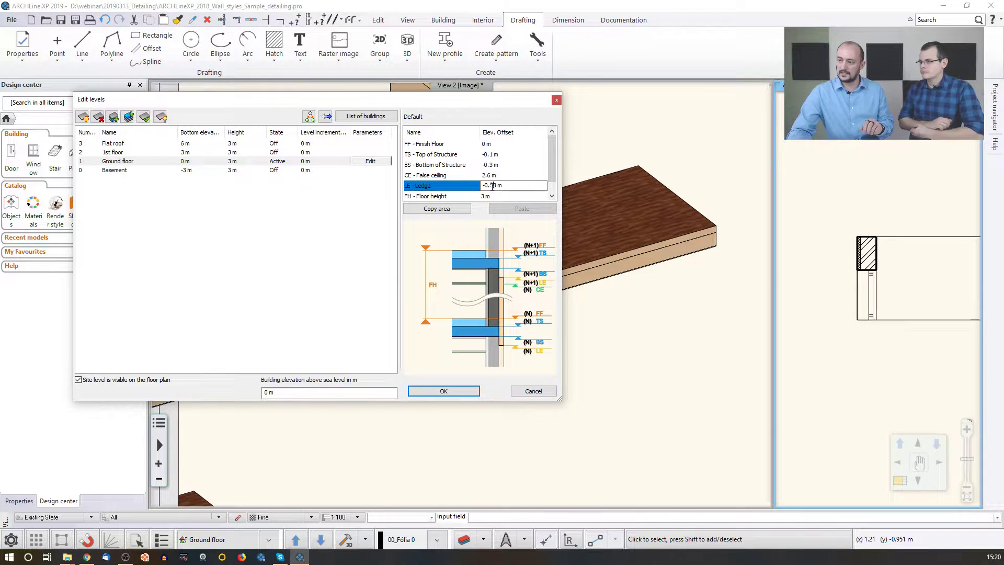
type("5")
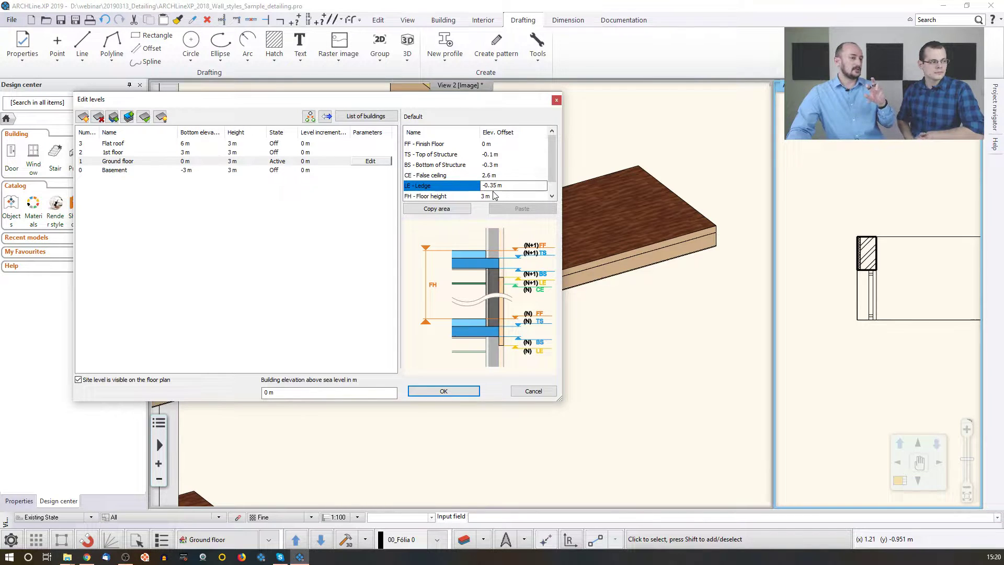
left_click(441, 391)
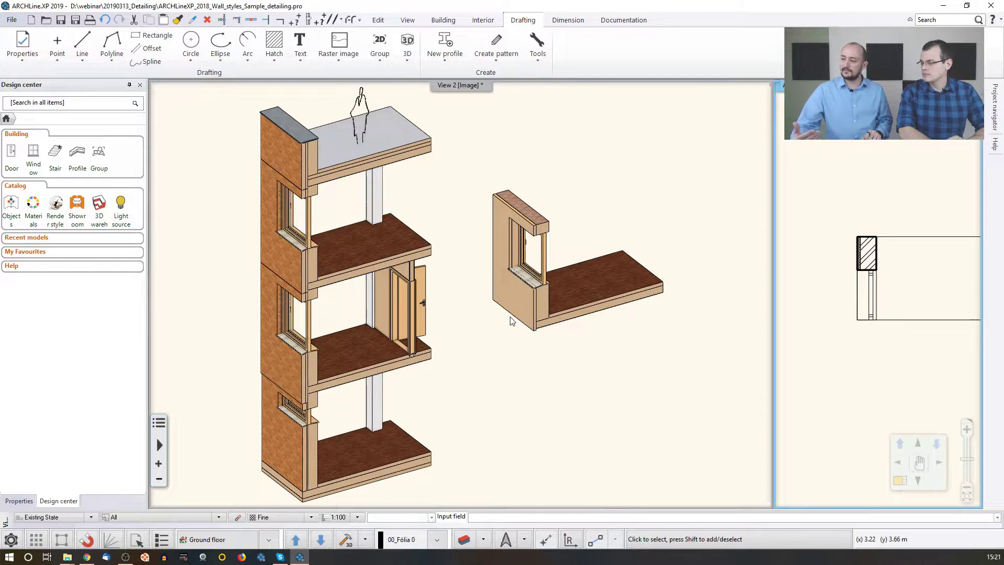
- Select the hatched right-hand wall in the plan and open its compound layer editor
middle_click_drag(875, 270, 866, 273)
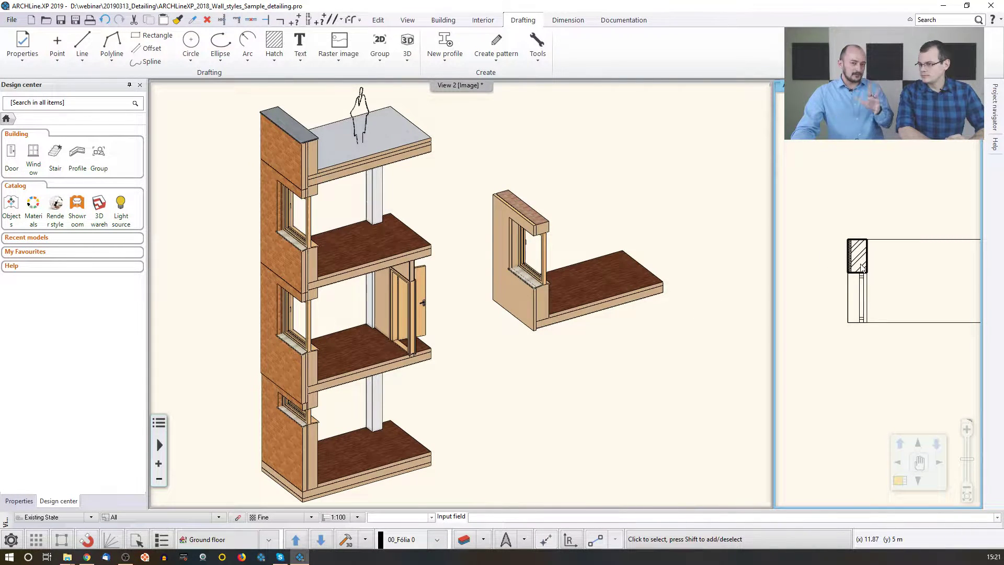
left_click(862, 267)
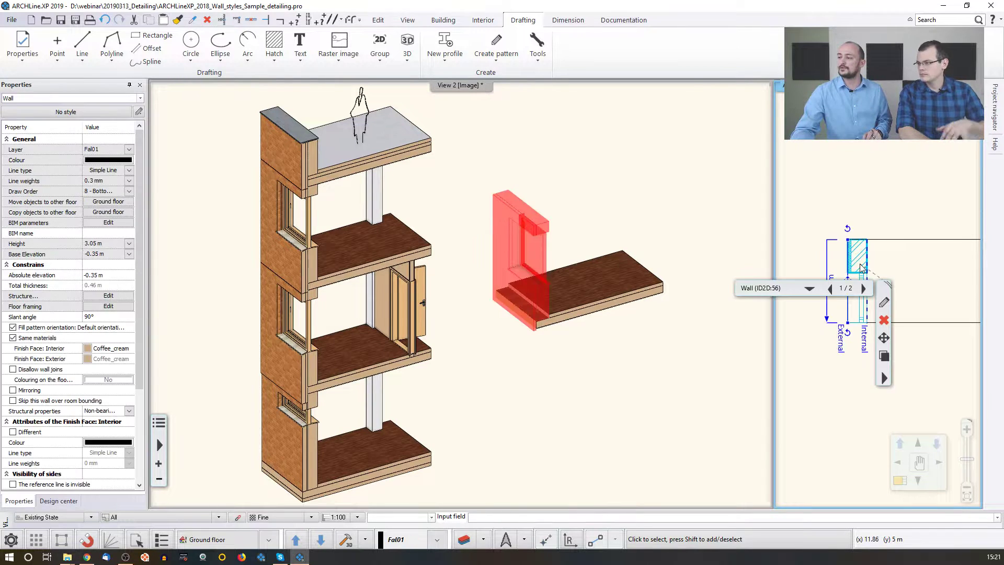
left_click(886, 308)
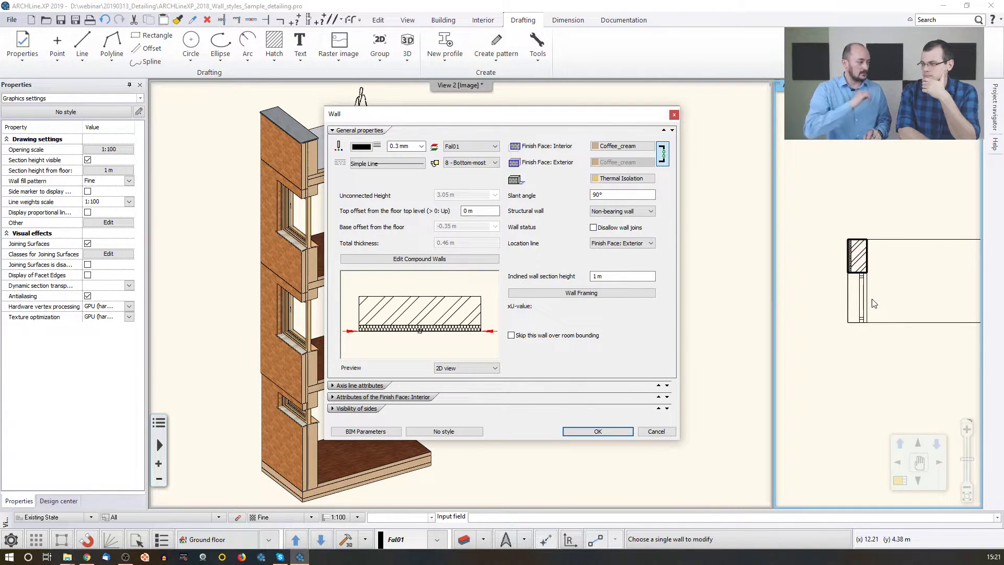
left_click(441, 259)
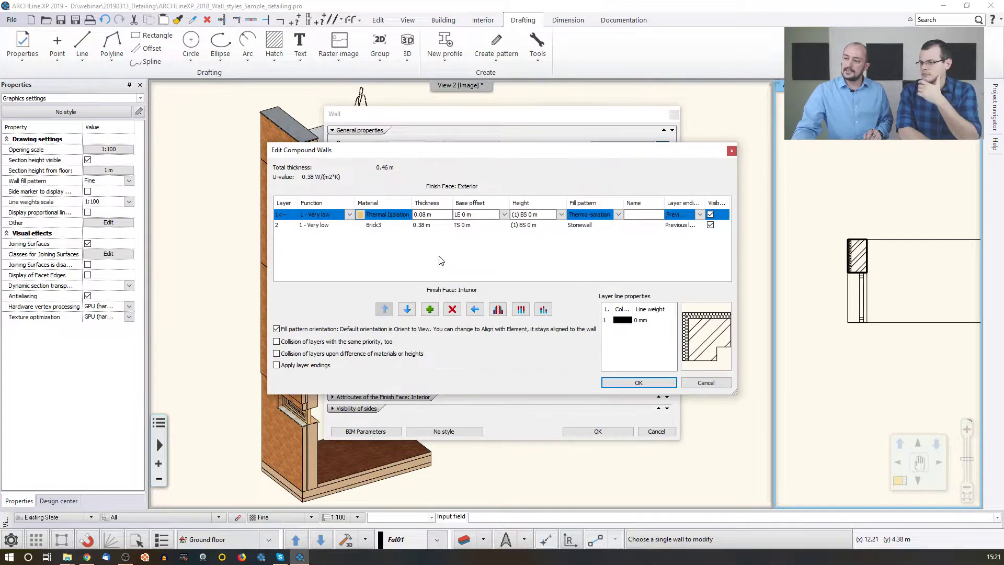
- Assign the Core layer function to the Brick3 layer and close the wall dialogs
left_click(315, 226)
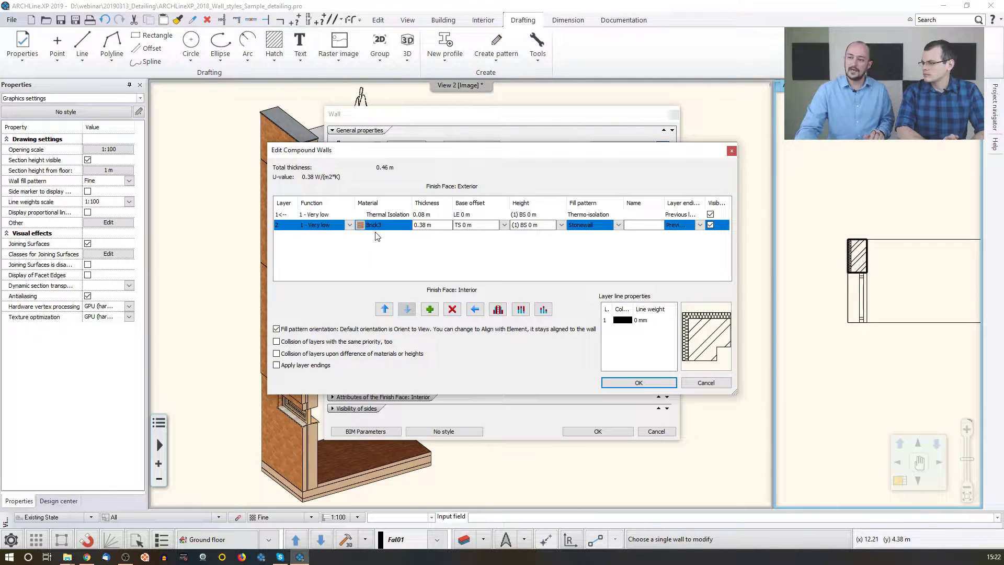
left_click(348, 224)
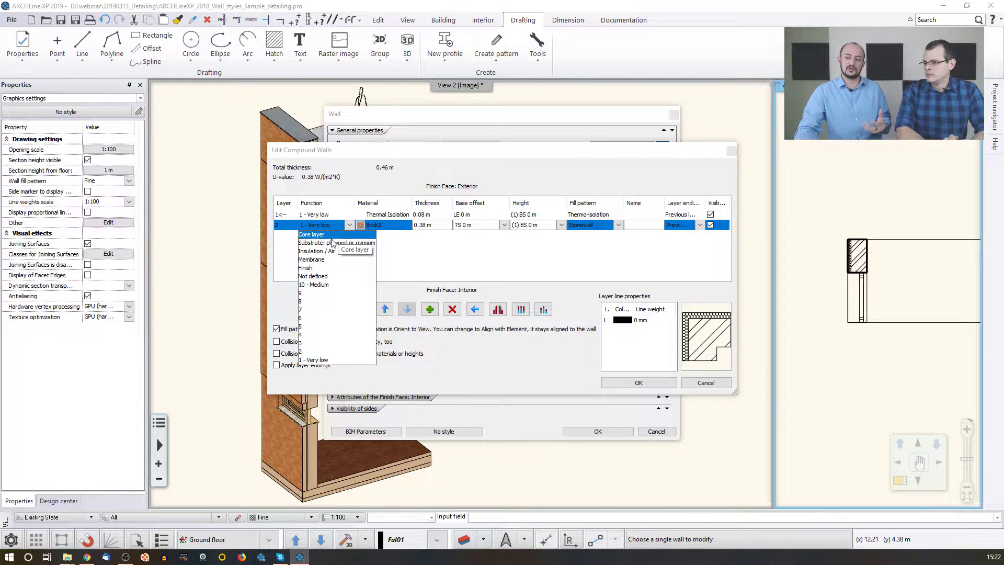
left_click(330, 237)
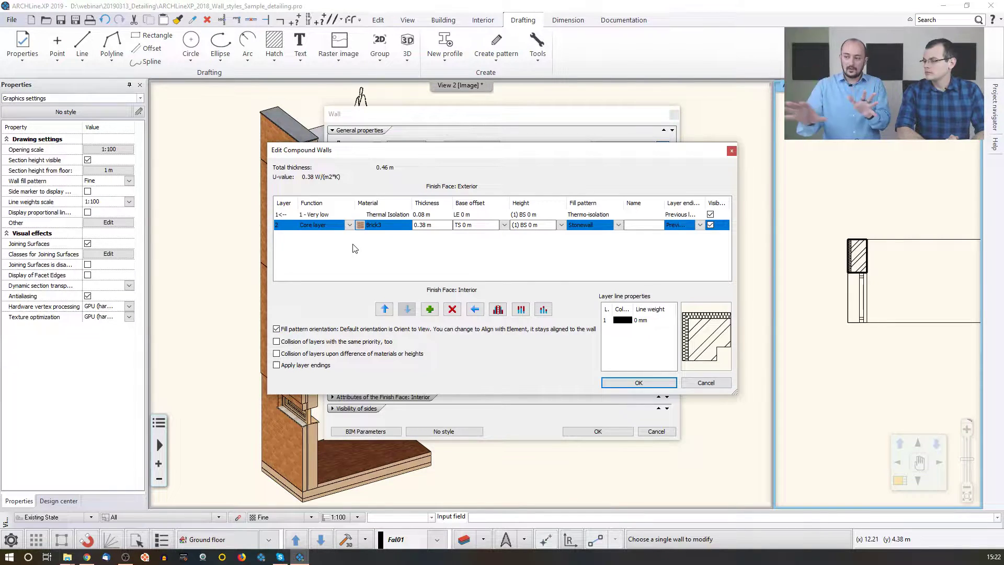
left_click(639, 383)
left_click(609, 432)
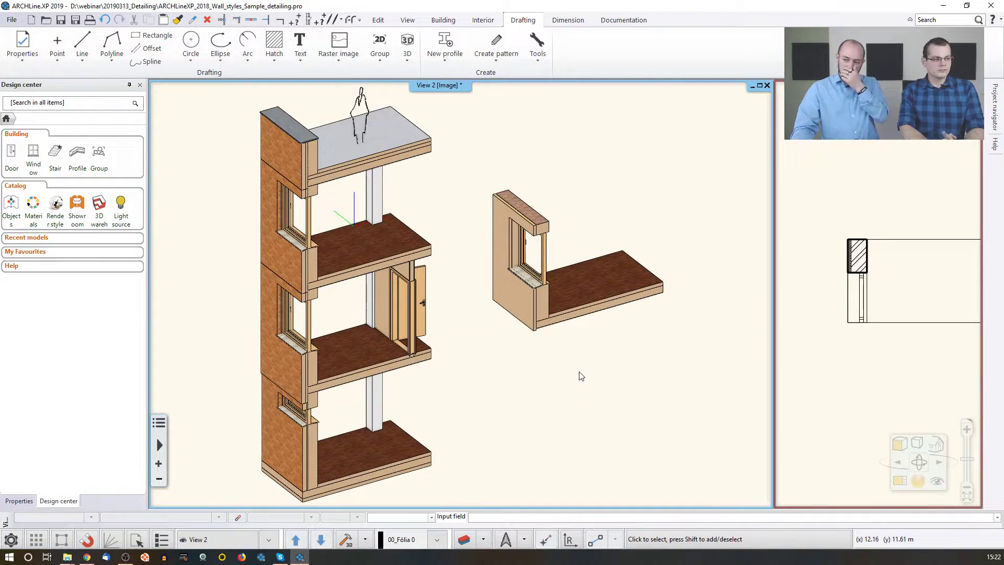
- Make the right-hand ground floor plan the main view and slide it left
left_click(841, 213)
left_click(900, 480)
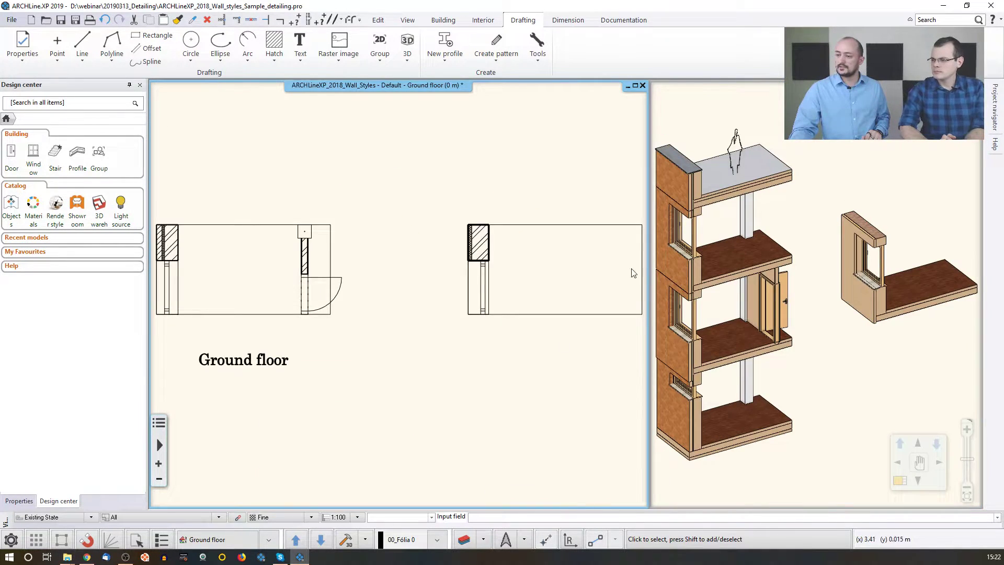
middle_click_drag(632, 270, 513, 268)
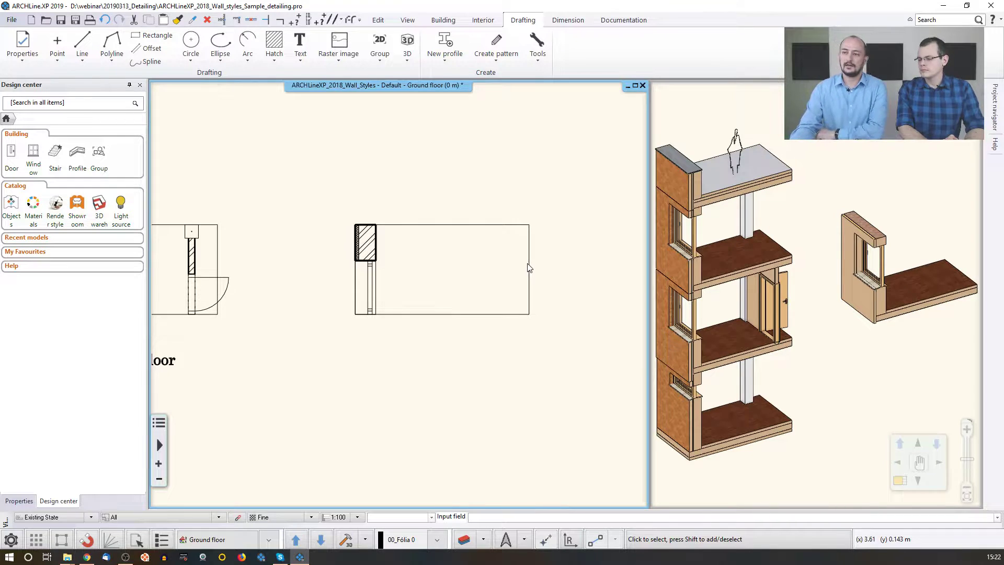
- Start a new section with Hatch on section enabled and set its start point left of the wall
left_click(568, 21)
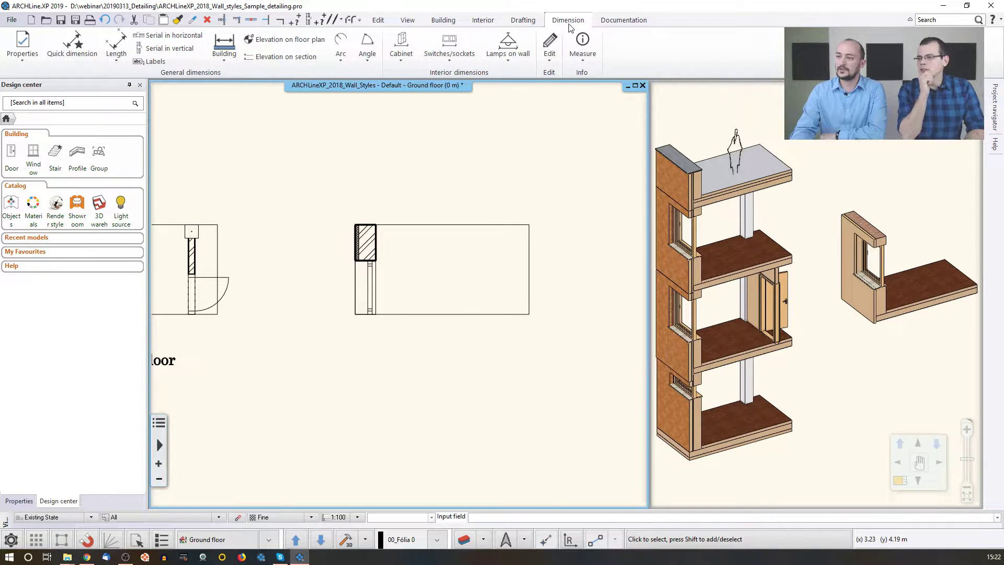
left_click(618, 22)
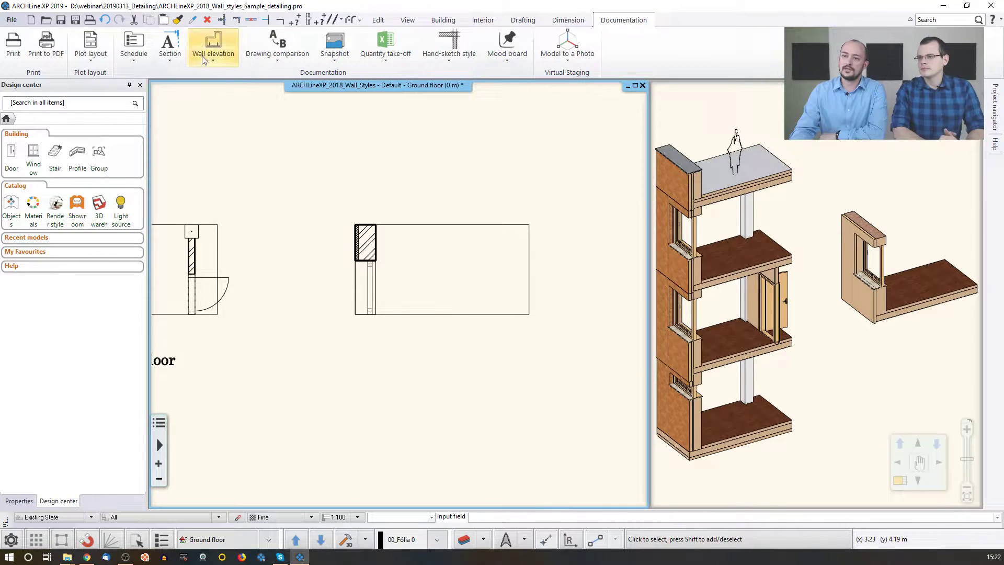
left_click(169, 44)
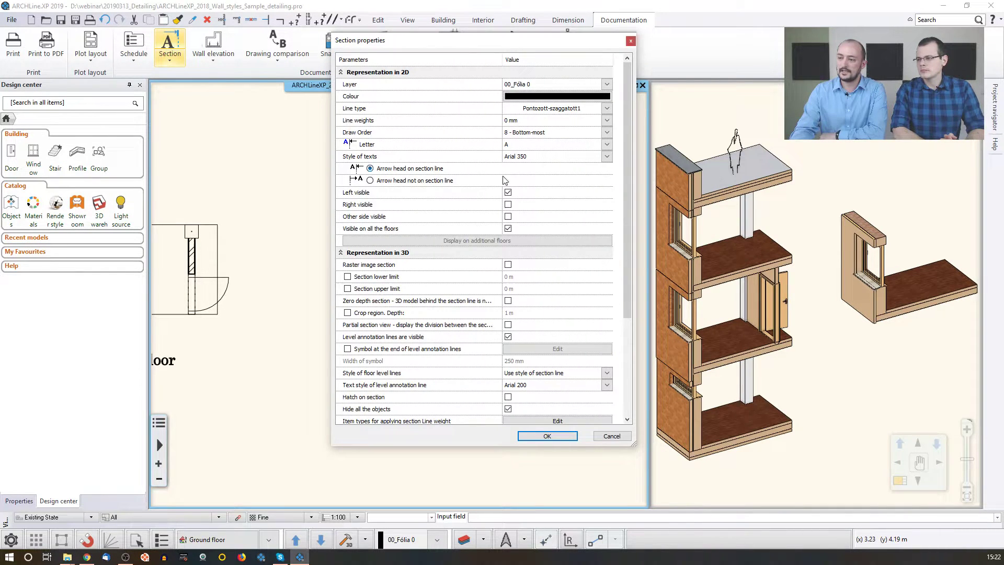
left_click_drag(630, 221, 626, 303)
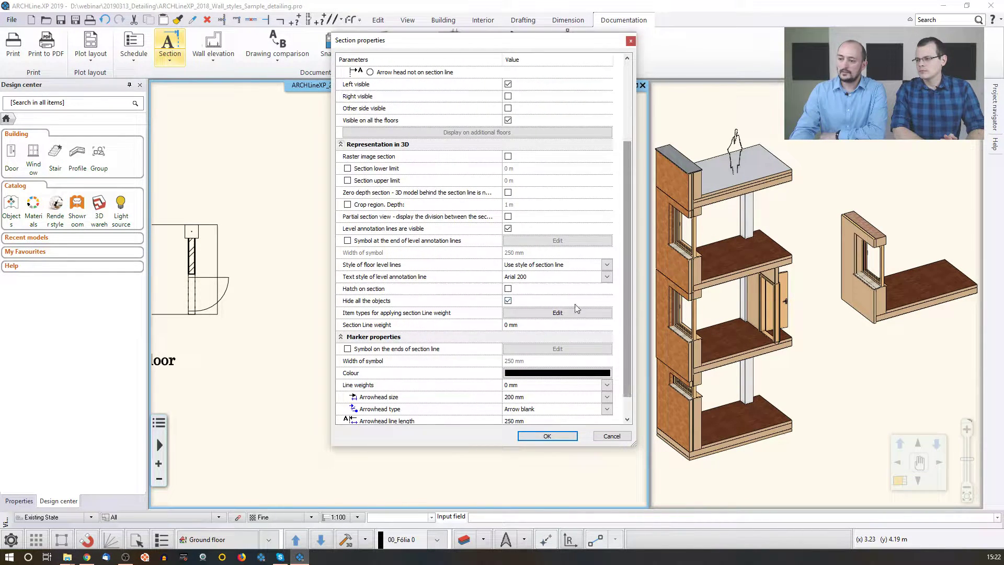
left_click(508, 290)
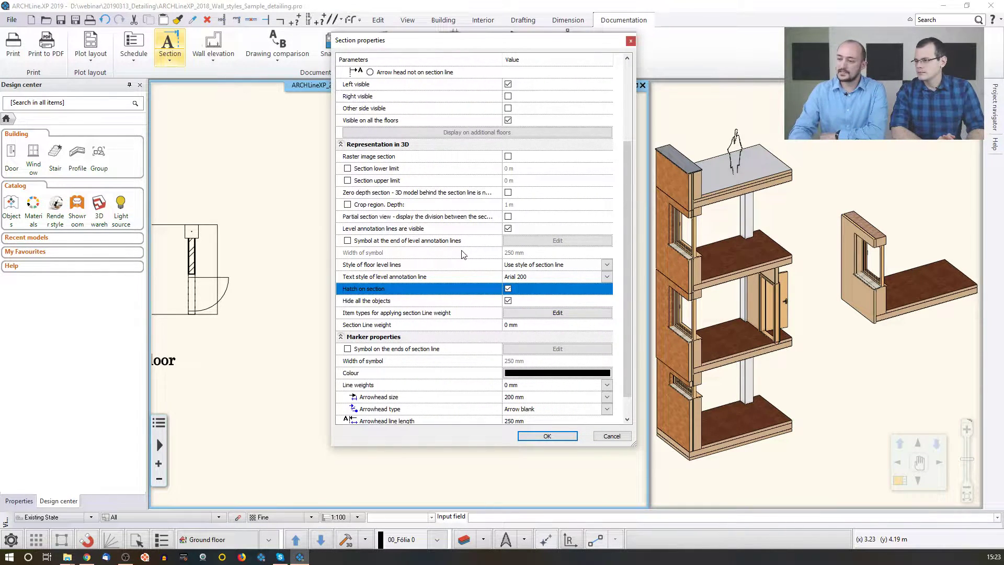
left_click(547, 436)
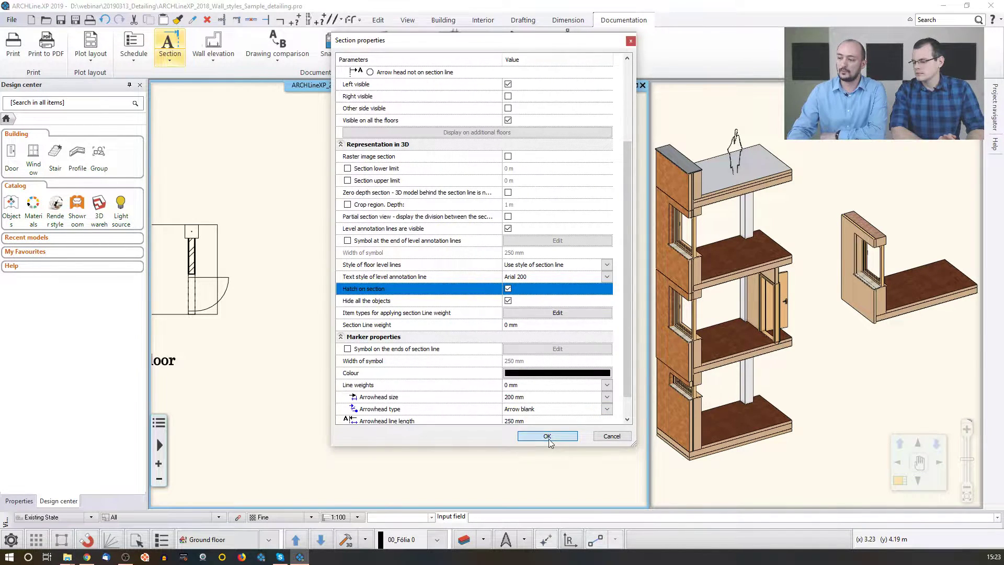
left_click(326, 287)
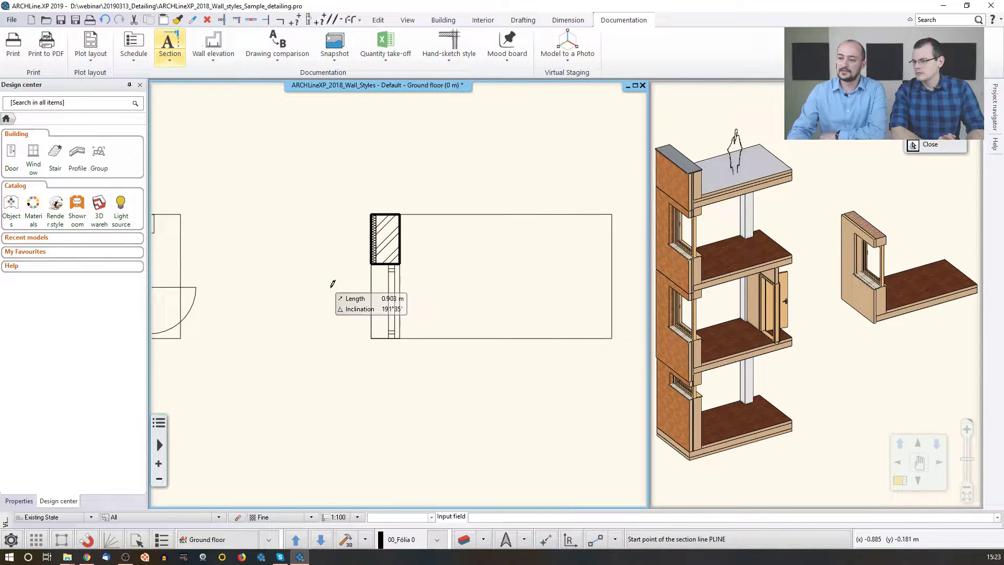
- Finish the A-A section line right of the room, view the side below, and create the section
middle_click_drag(546, 287, 432, 287)
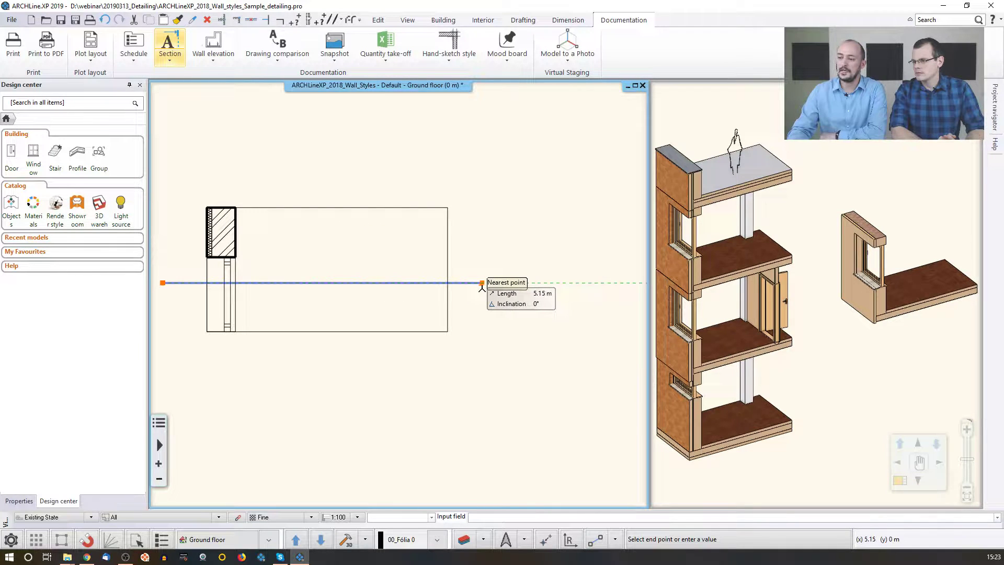
left_click(482, 282)
scroll(400, 294, "down", 3)
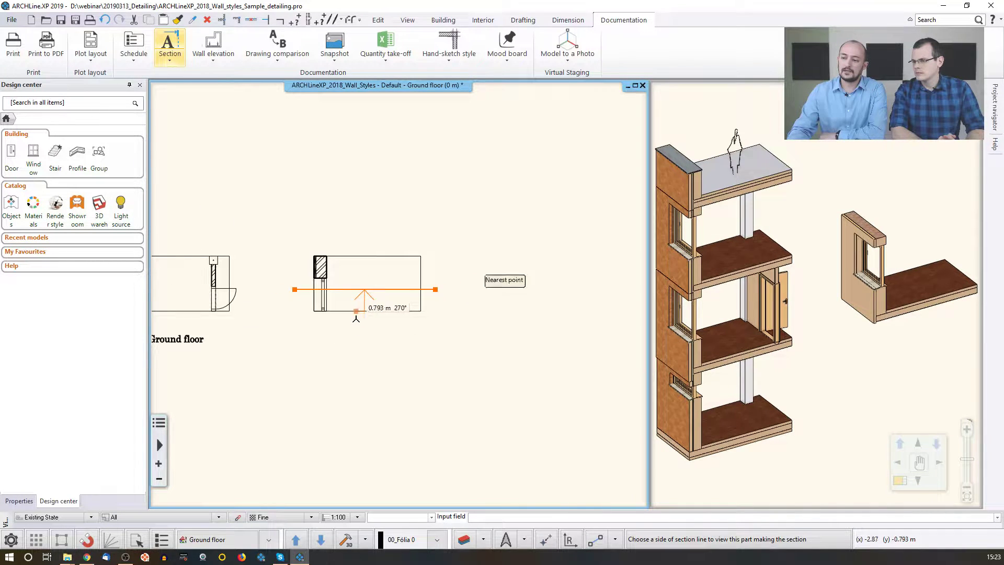
middle_click_drag(358, 324, 435, 333)
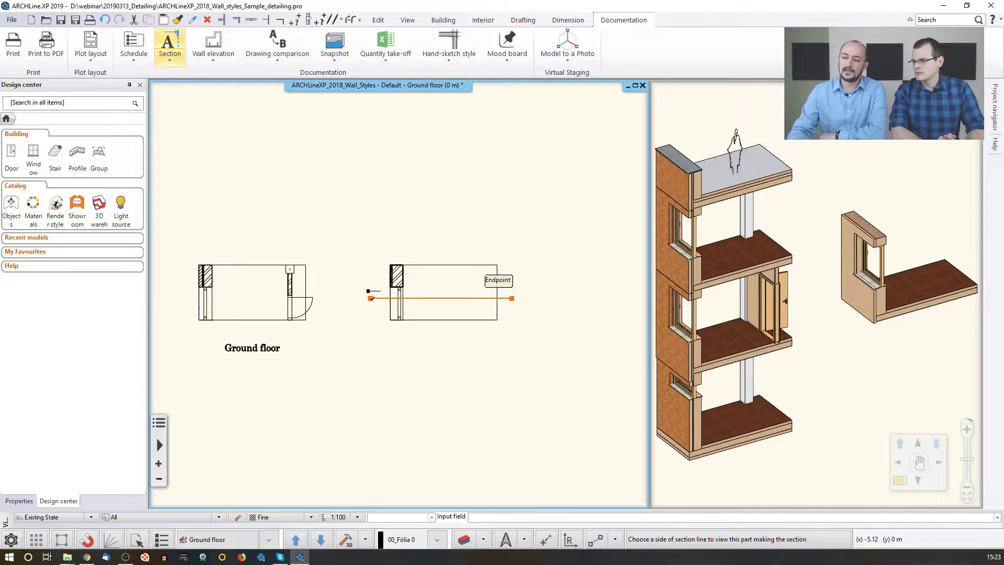
left_click(444, 344)
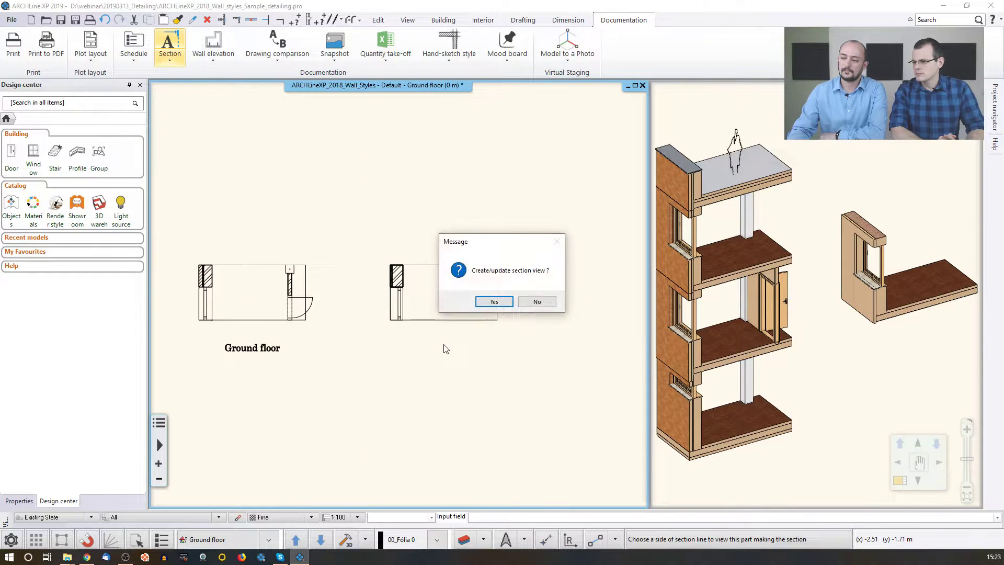
left_click(498, 304)
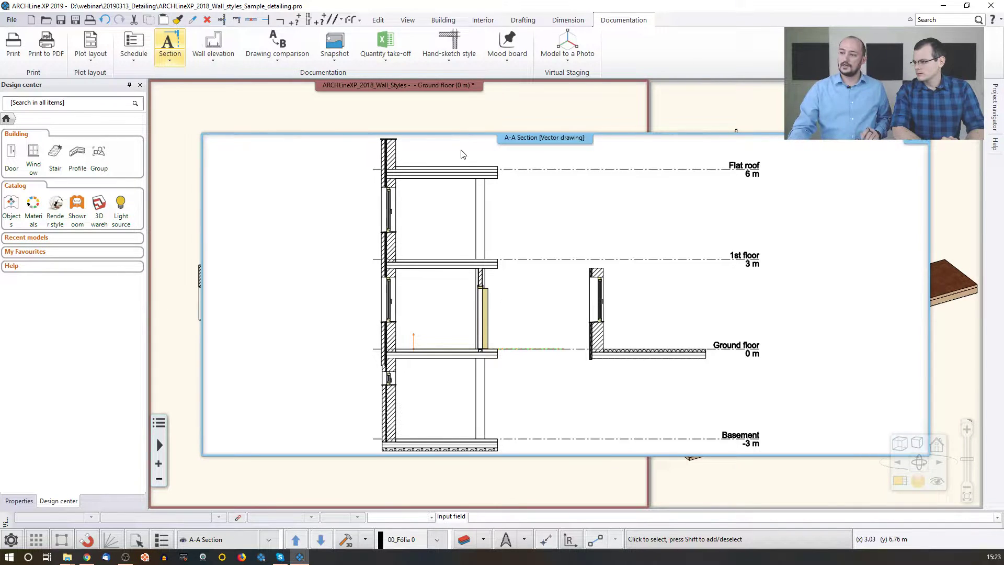
- Enable Partial section view in the section line's properties, regenerate the section, and return to the ground floor plan
left_click(441, 122)
right_click(435, 300)
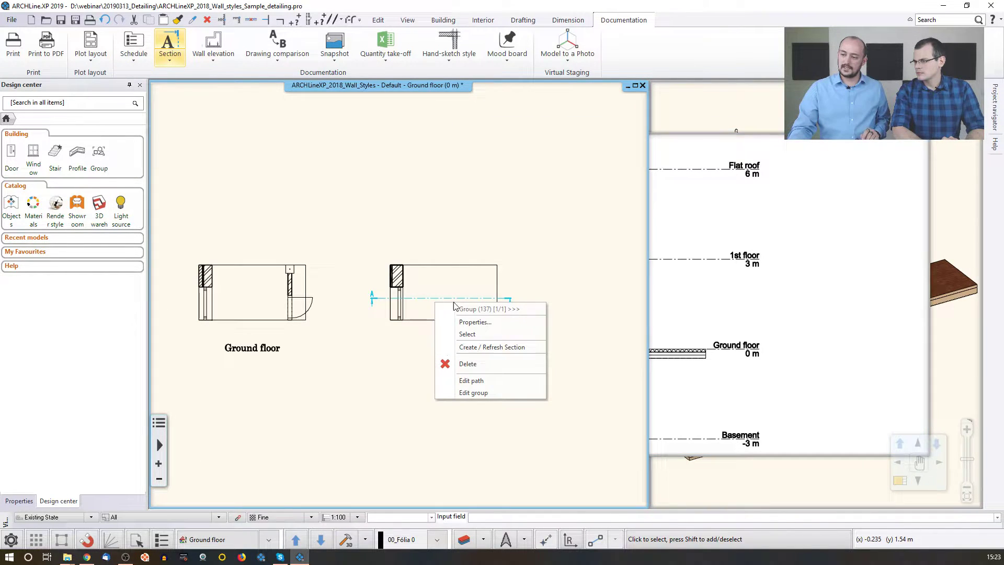
left_click(482, 325)
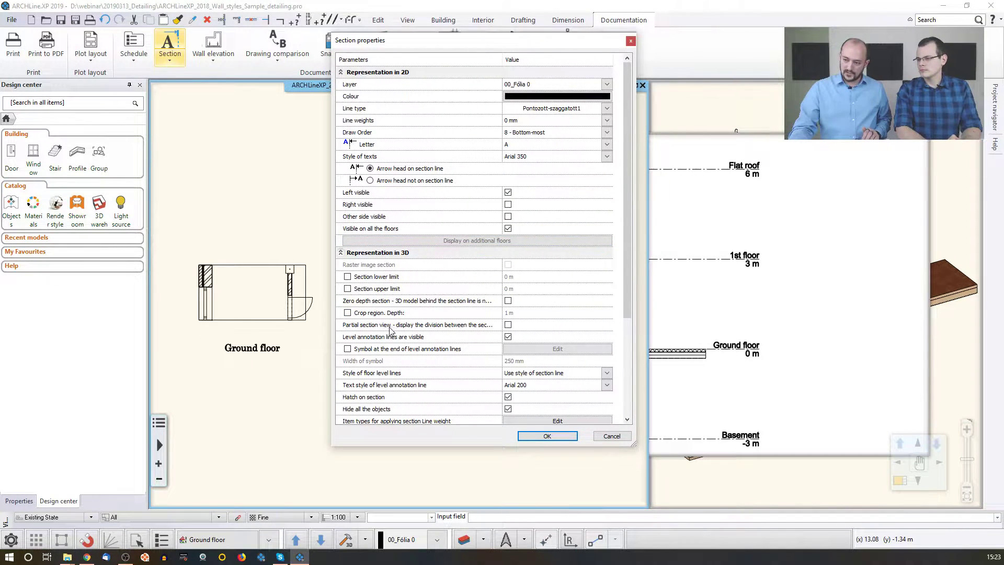
left_click(507, 327)
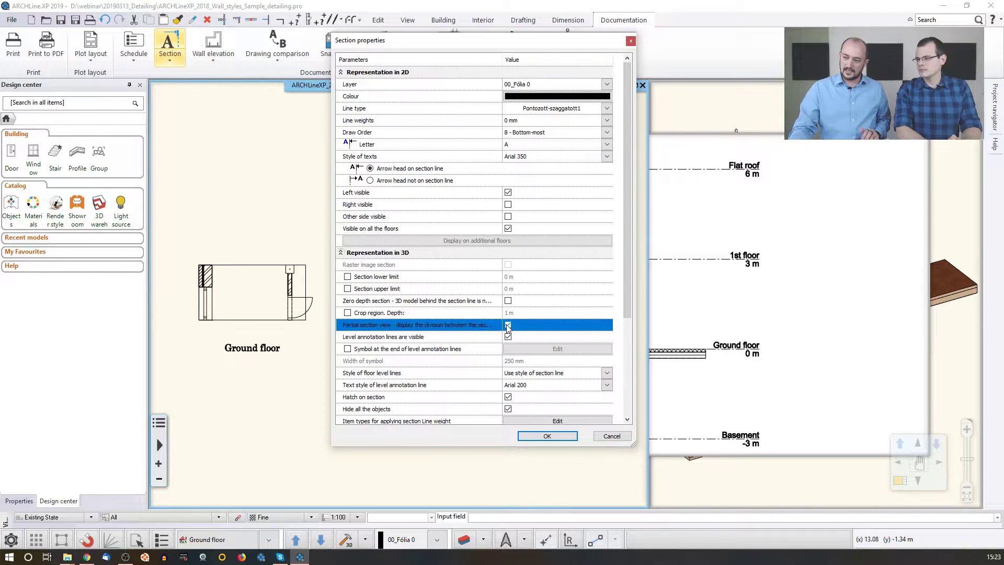
left_click(541, 435)
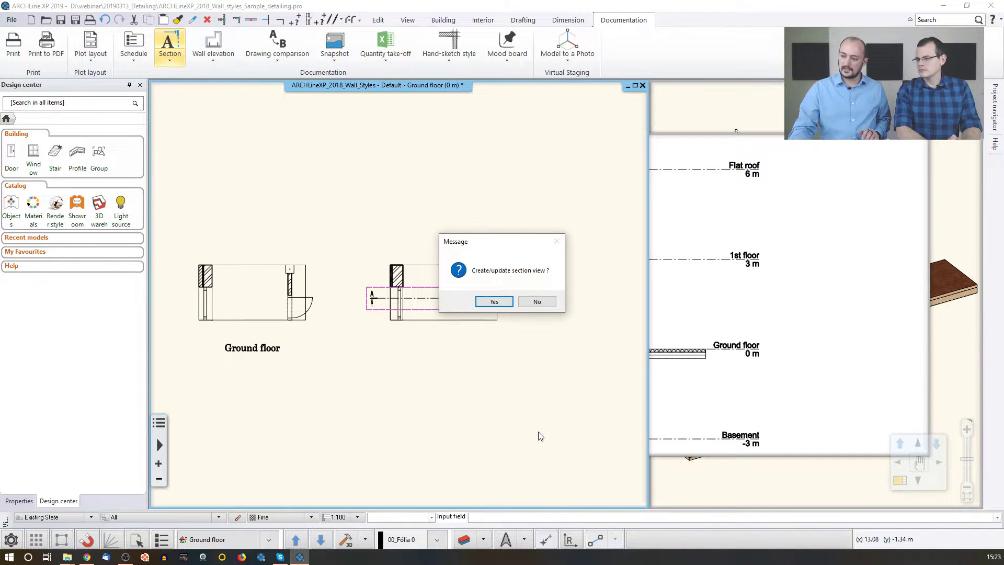
left_click(494, 302)
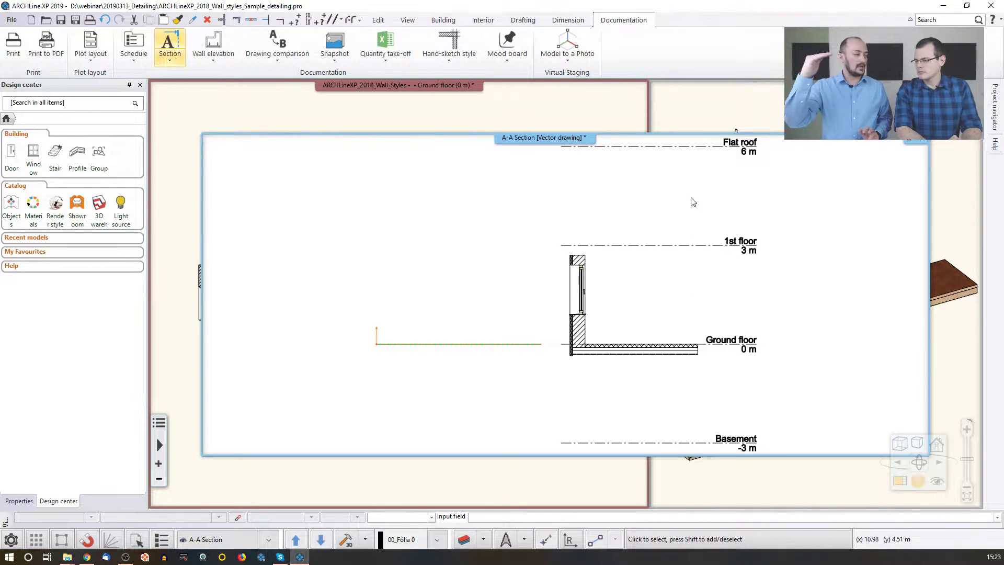
left_click(291, 107)
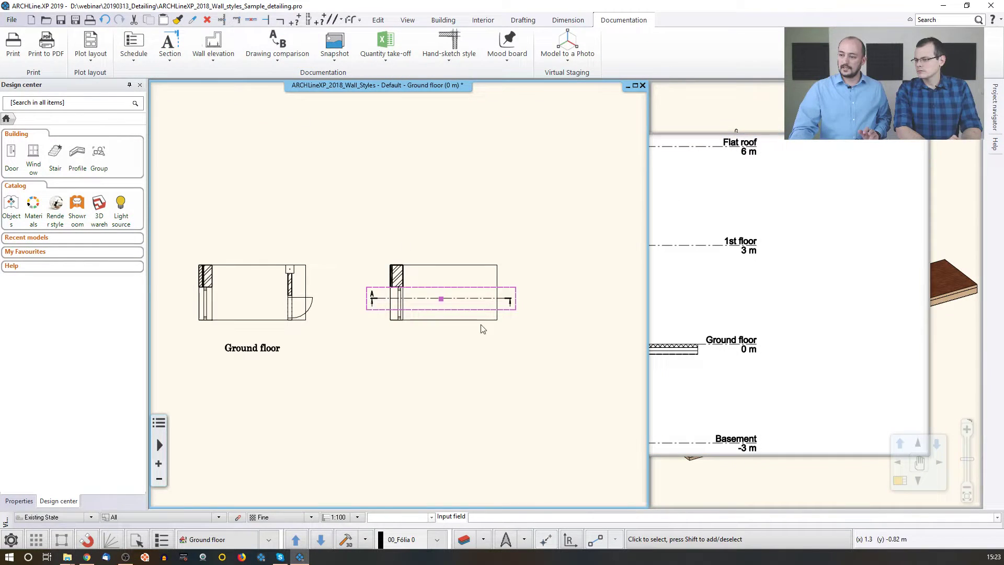
- Turn off 'Level annotation lines are visible' for the A-A section and regenerate it
right_click(470, 302)
left_click(496, 317)
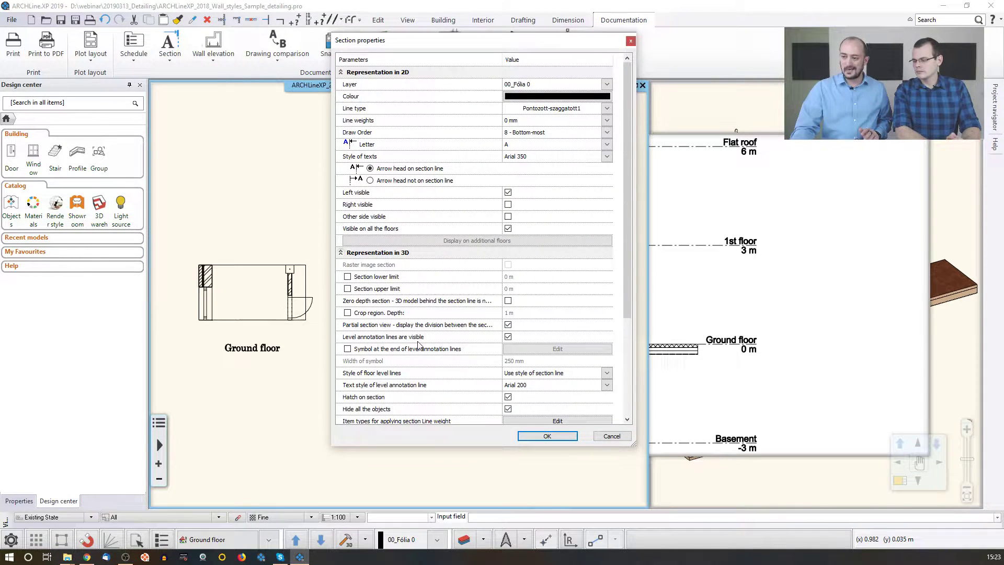
left_click(508, 337)
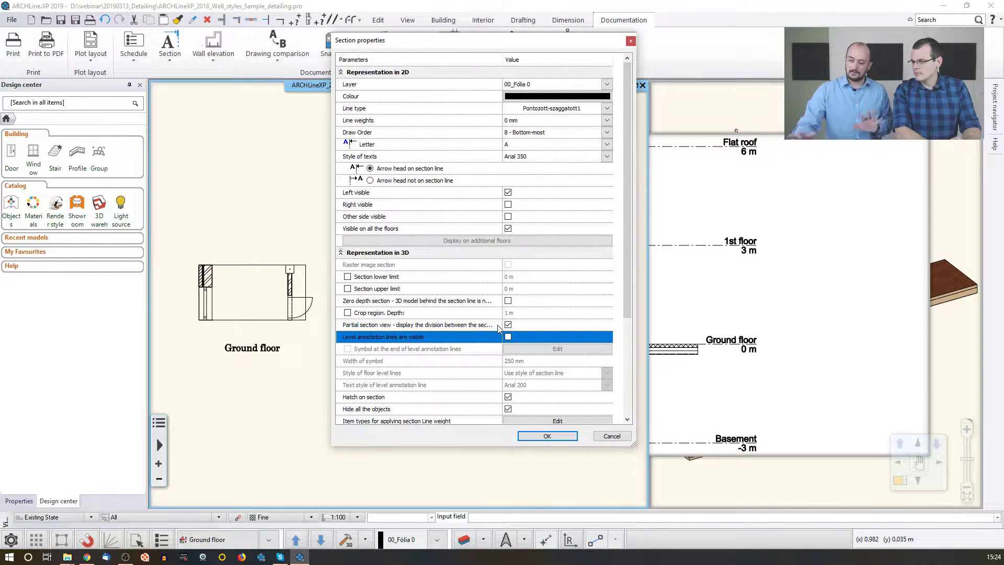
left_click(547, 436)
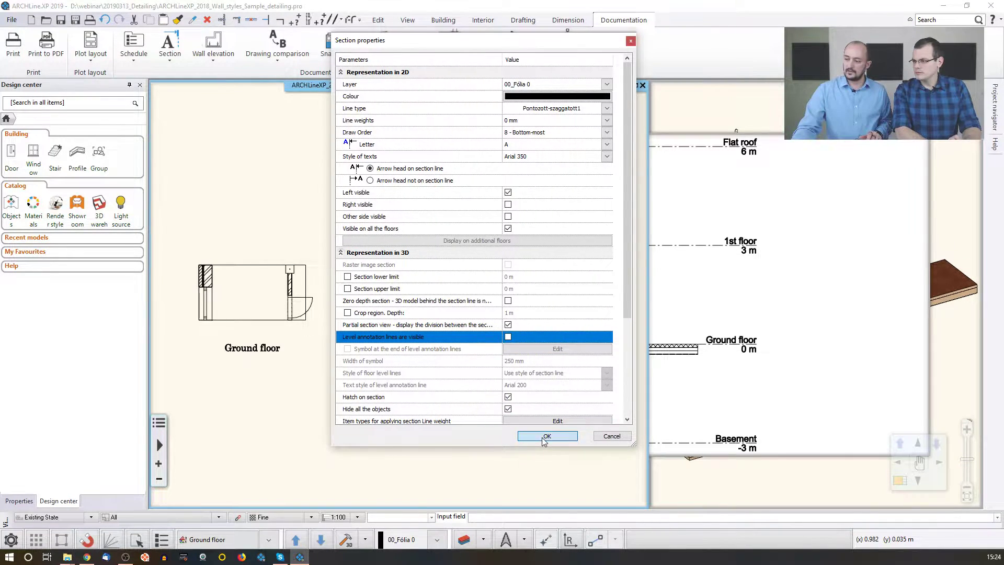
left_click(499, 305)
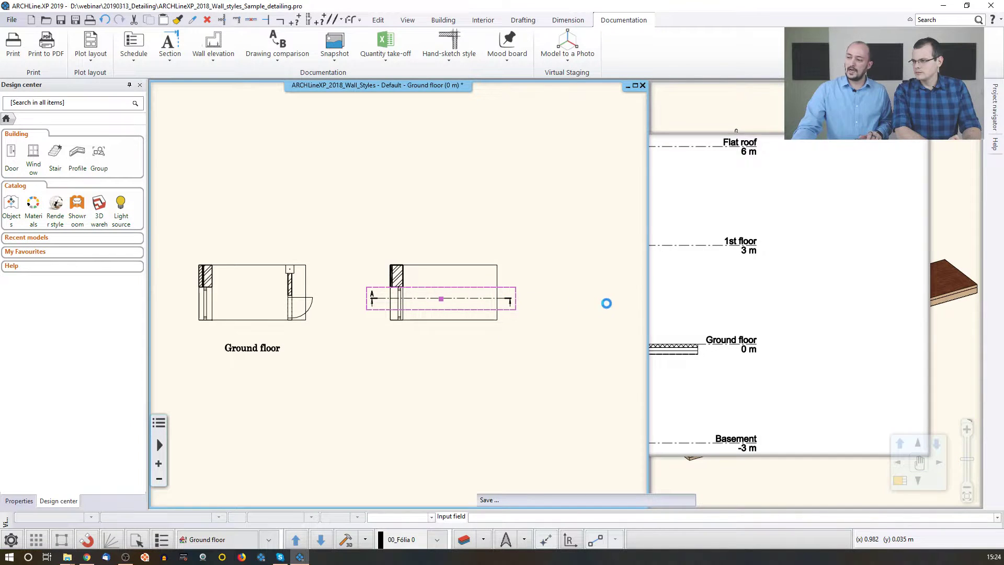
middle_click_drag(537, 313, 508, 311)
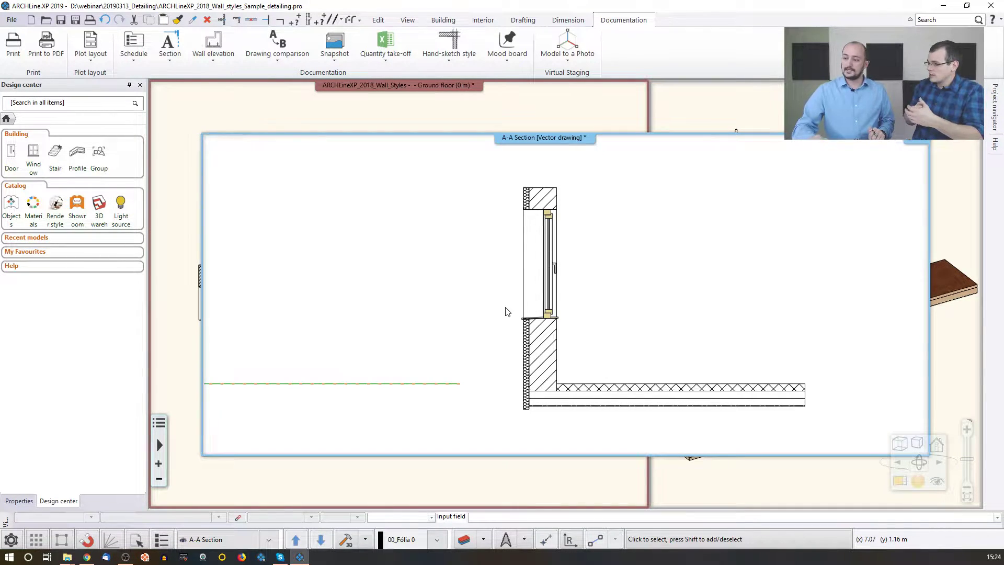
- Deselect the window, zoom out and pan, then select the floor slab in the A-A section
left_click(548, 286)
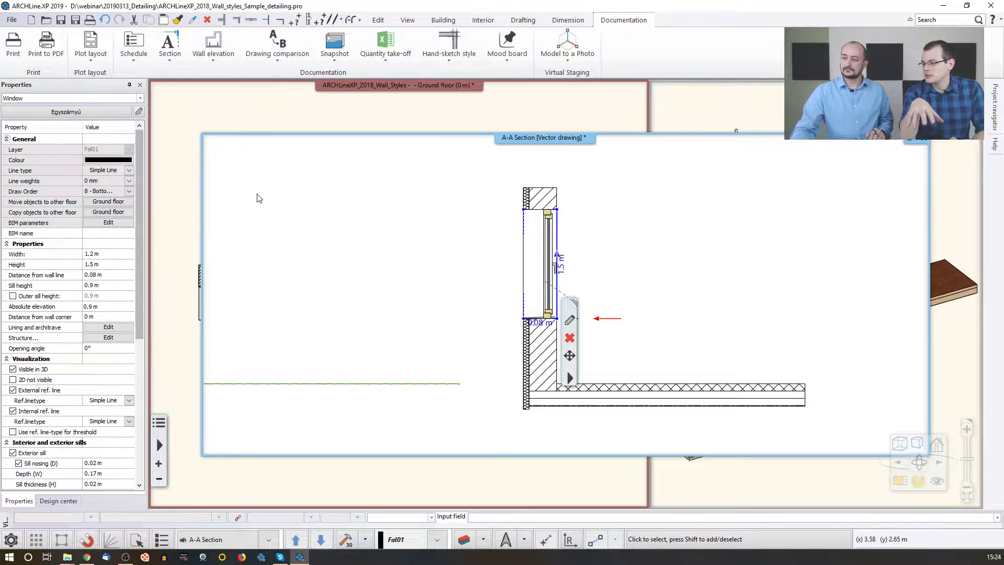
left_click(413, 221)
left_click(414, 227)
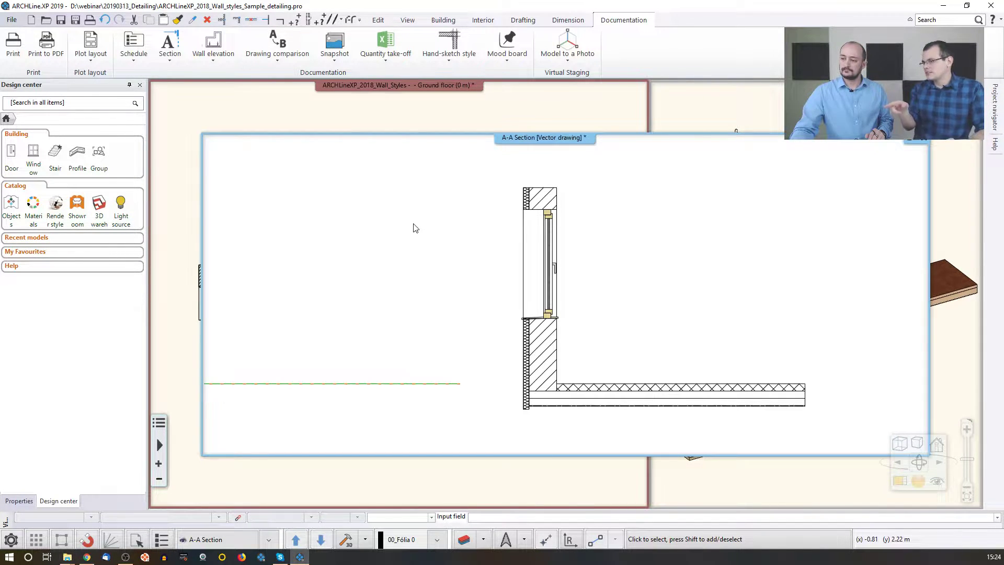
scroll(408, 228, "down", 3)
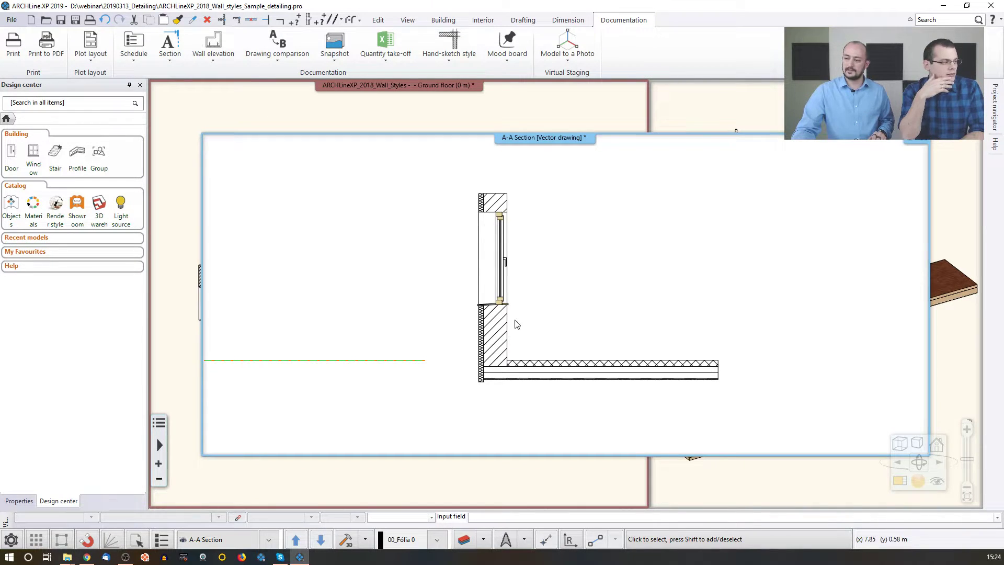
middle_click_drag(584, 373, 542, 376)
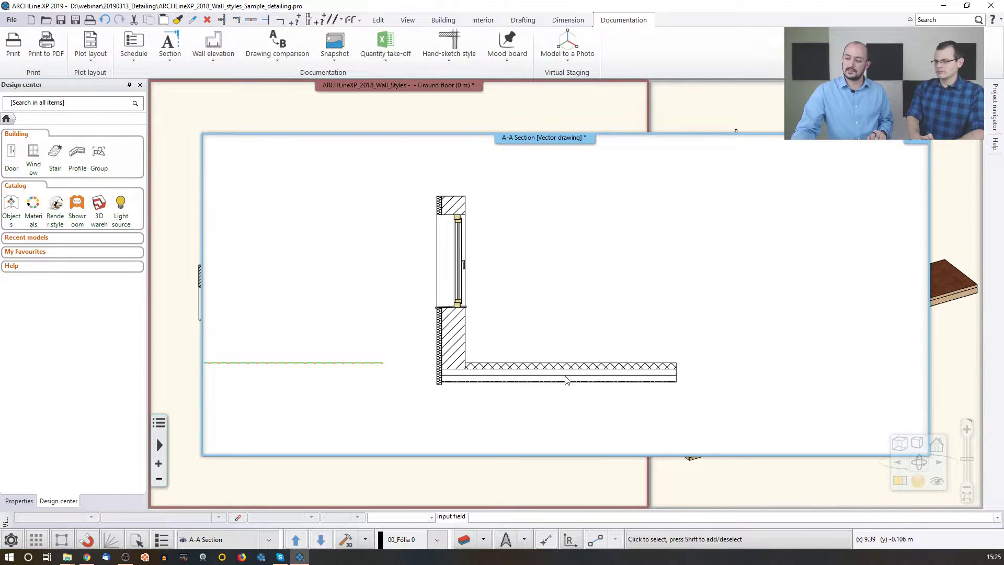
left_click(565, 380)
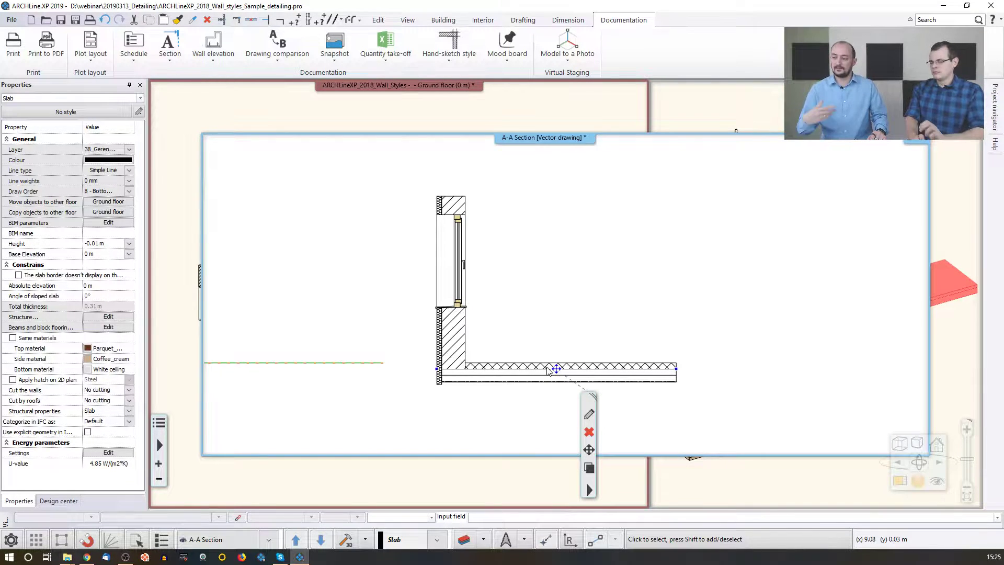
- Open the slab's layer list and edit the Reinforced_concrete layer material
left_click(590, 416)
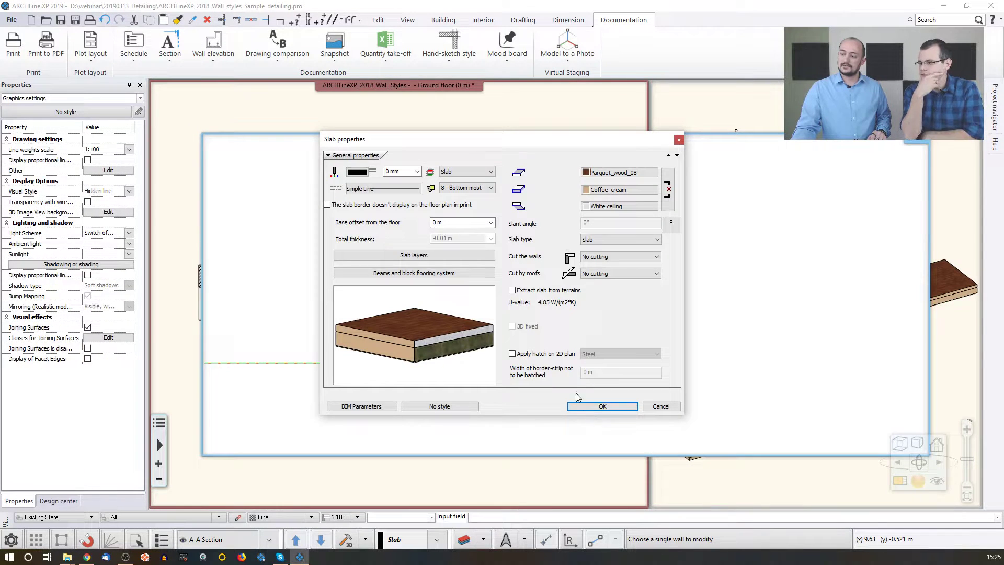
left_click(410, 255)
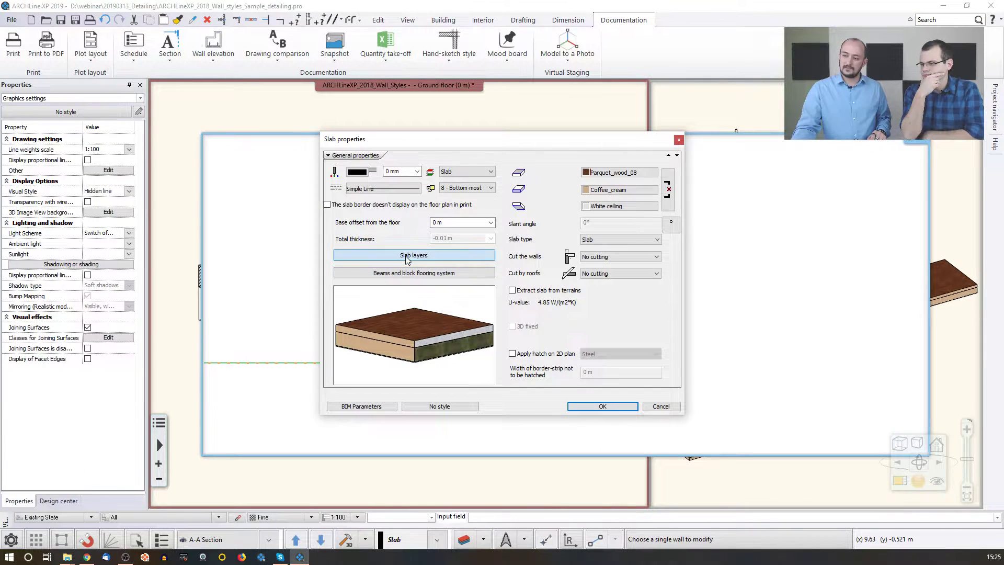
left_click(601, 186)
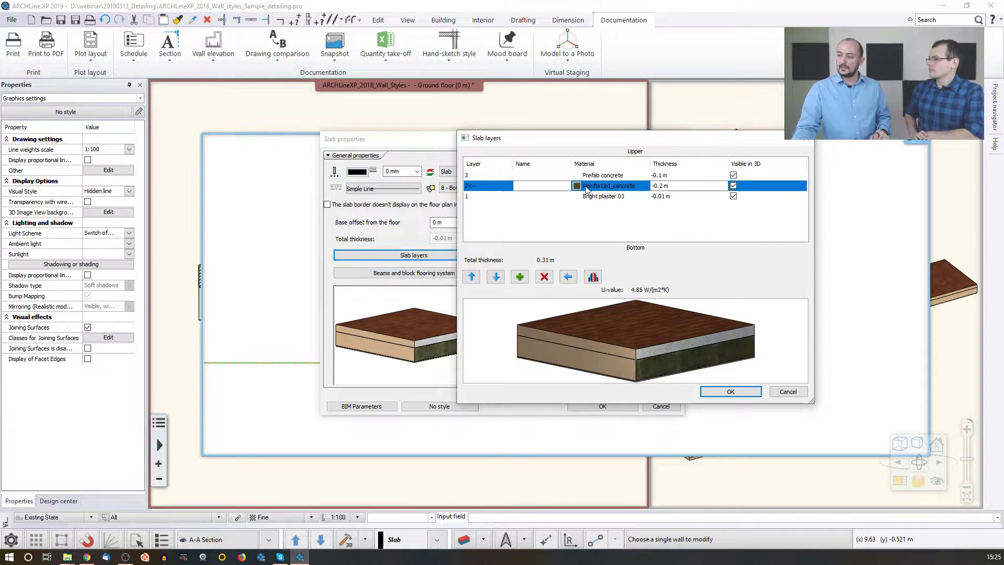
left_click(601, 187)
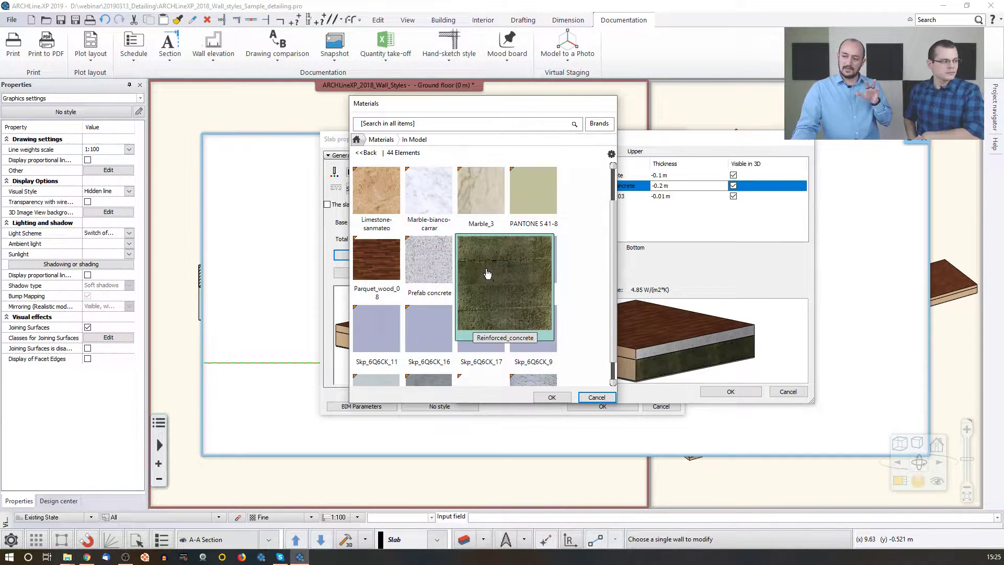
left_click(611, 155)
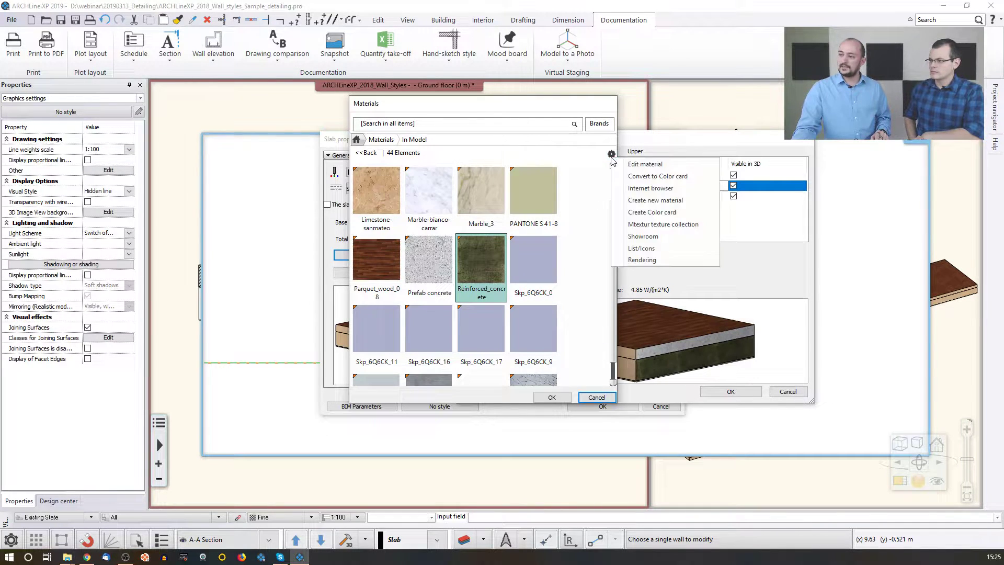
left_click(628, 164)
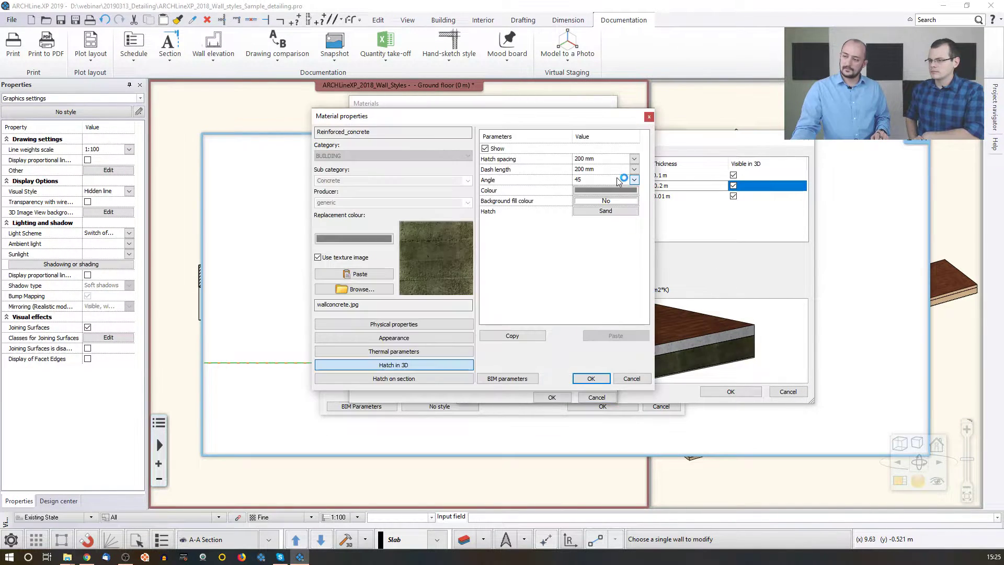
- Open the hatch library for the material's Hatch on section, currently Hatch 67
left_click(386, 325)
left_click(405, 338)
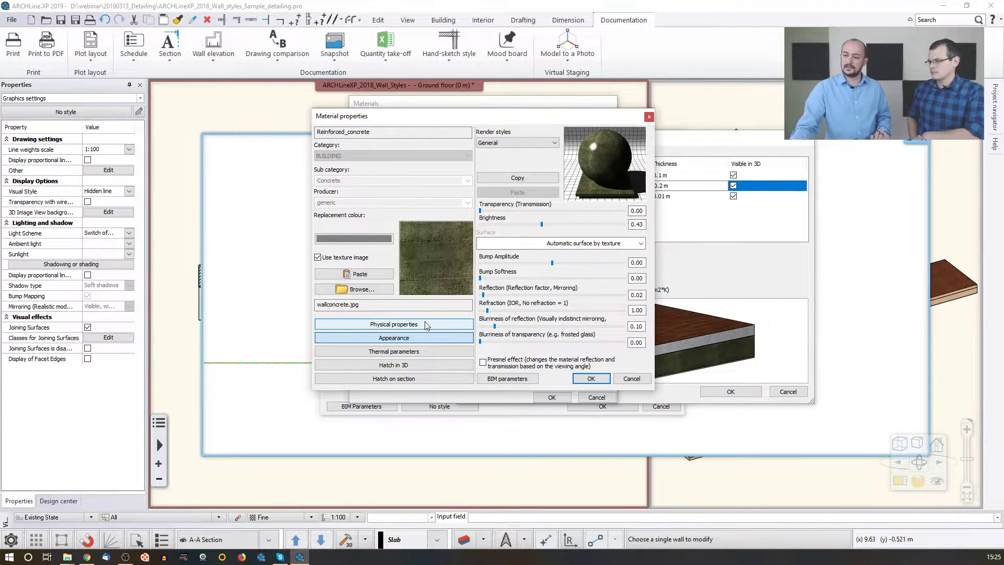
left_click(416, 366)
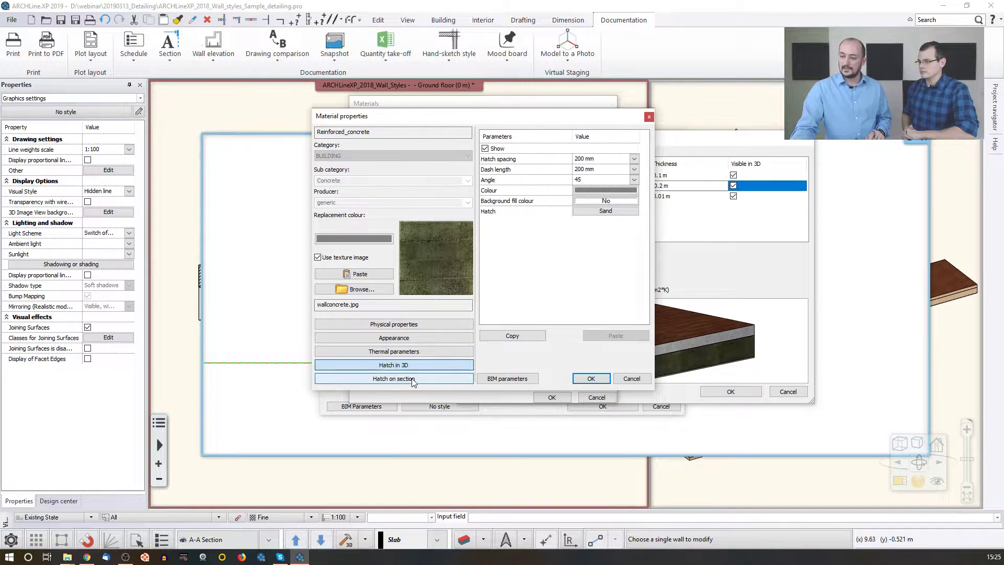
left_click(413, 379)
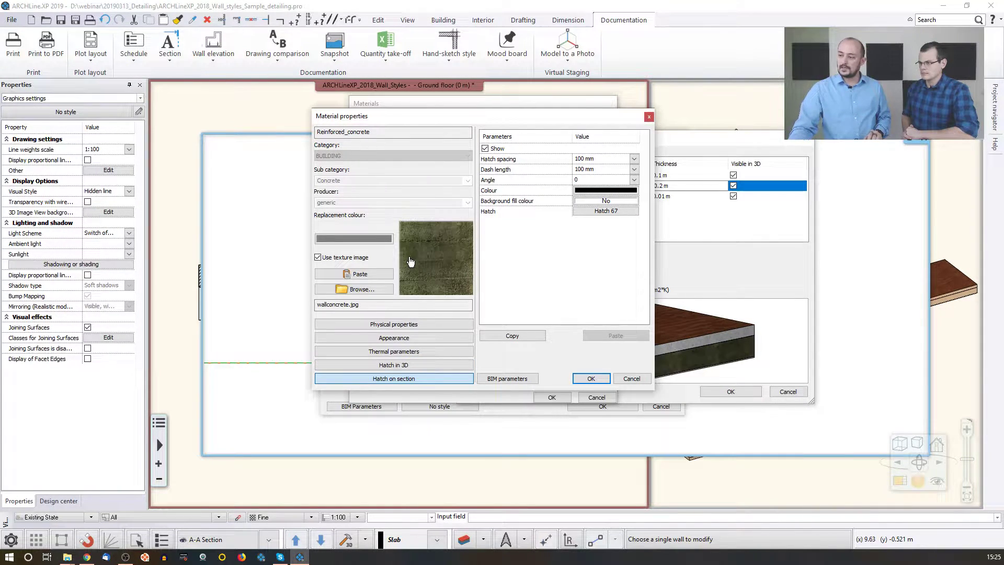
left_click(600, 212)
left_click(600, 213)
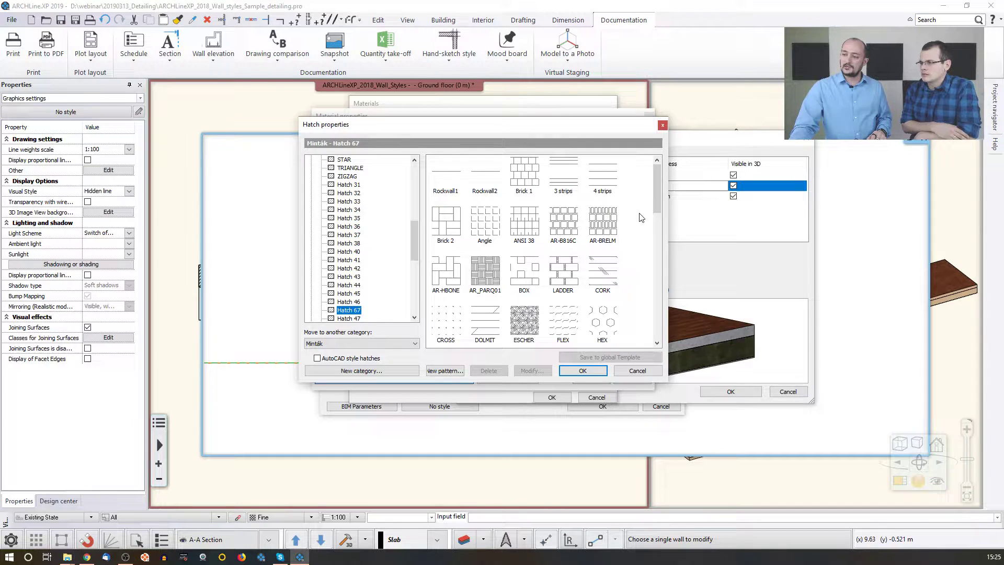
- Choose the Vasbeton_sz_ISO reinforced concrete hatch from the Építészeti jelölések category and confirm
mouse_move(655, 194)
left_mouse_down()
mouse_move(643, 328)
mouse_move(646, 314)
left_mouse_up()
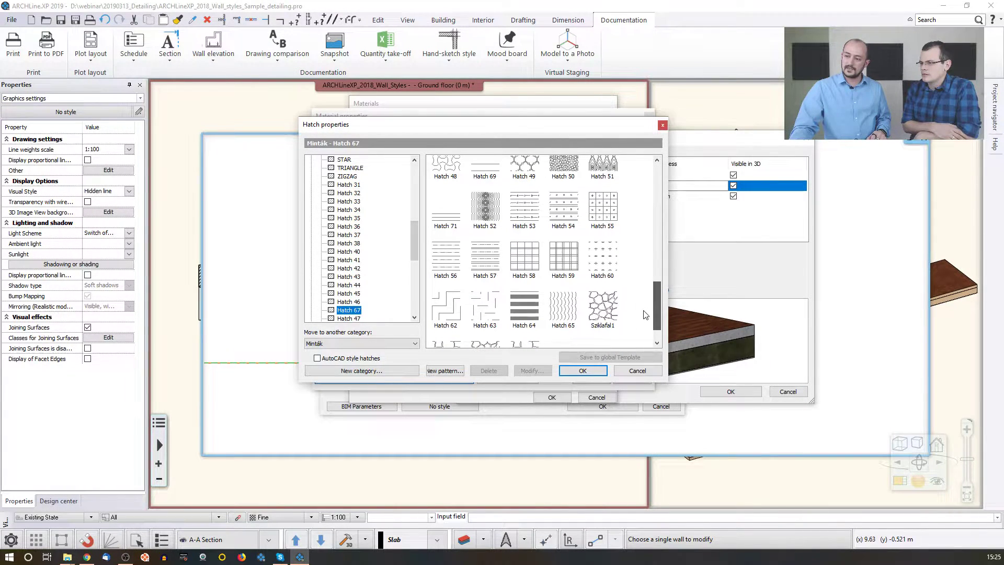
left_click(485, 264)
left_click_drag(414, 267, 416, 173)
left_click(349, 159)
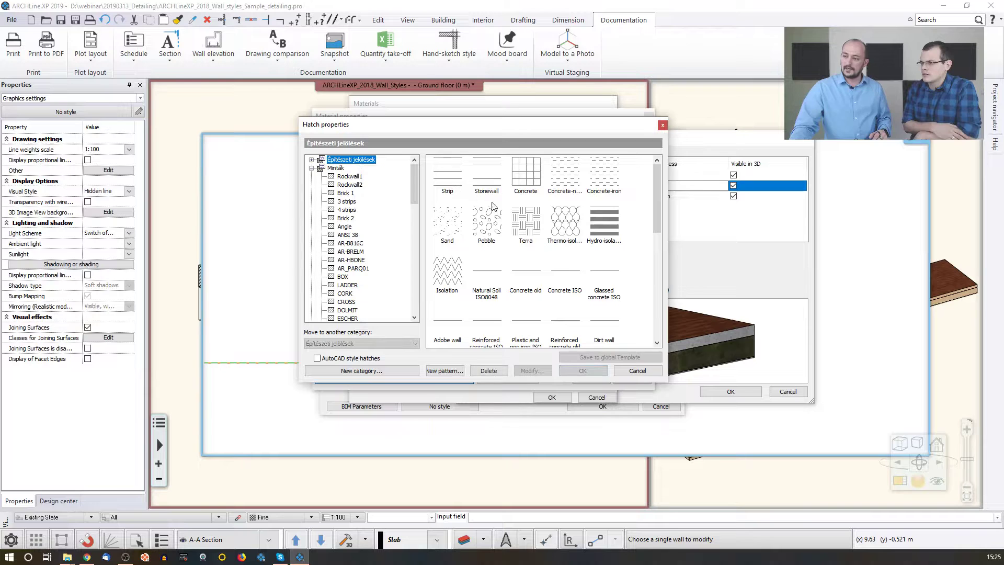
scroll(655, 261, "down", 5)
scroll(654, 283, "down", 1)
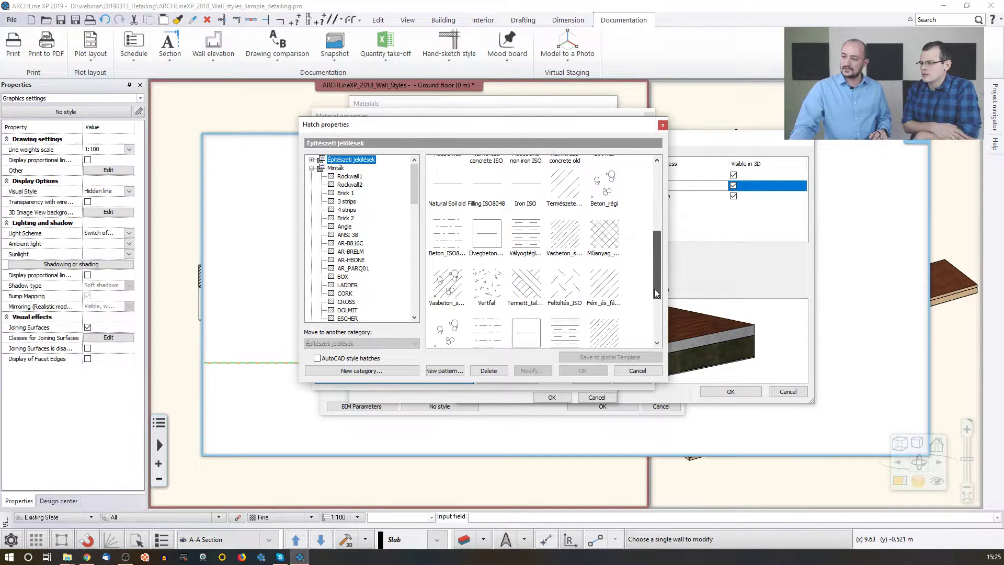
left_click(565, 231)
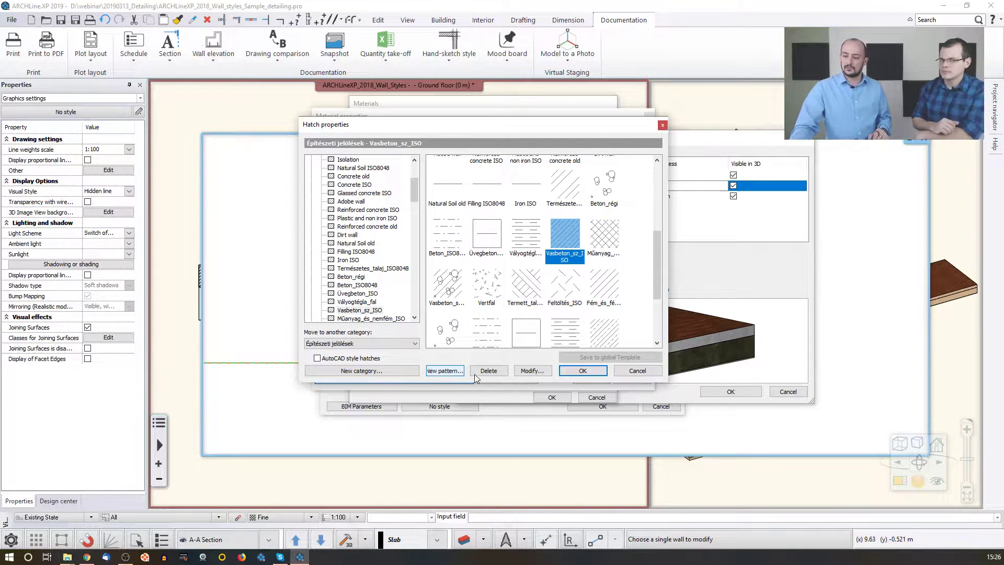
left_click(581, 372)
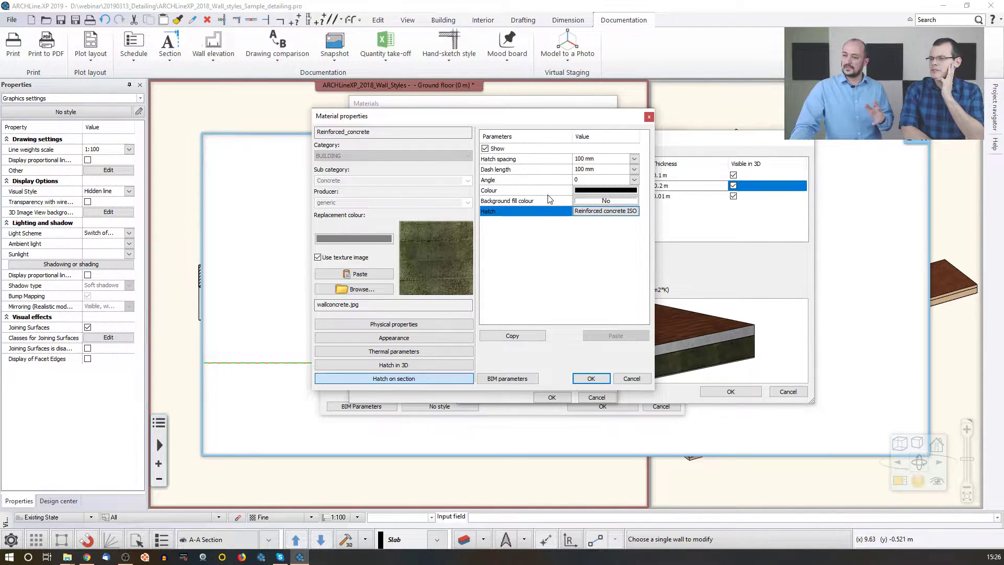
- Accept the Reinforced_concrete material for the slab's second layer and close the slab dialogs
left_click(586, 378)
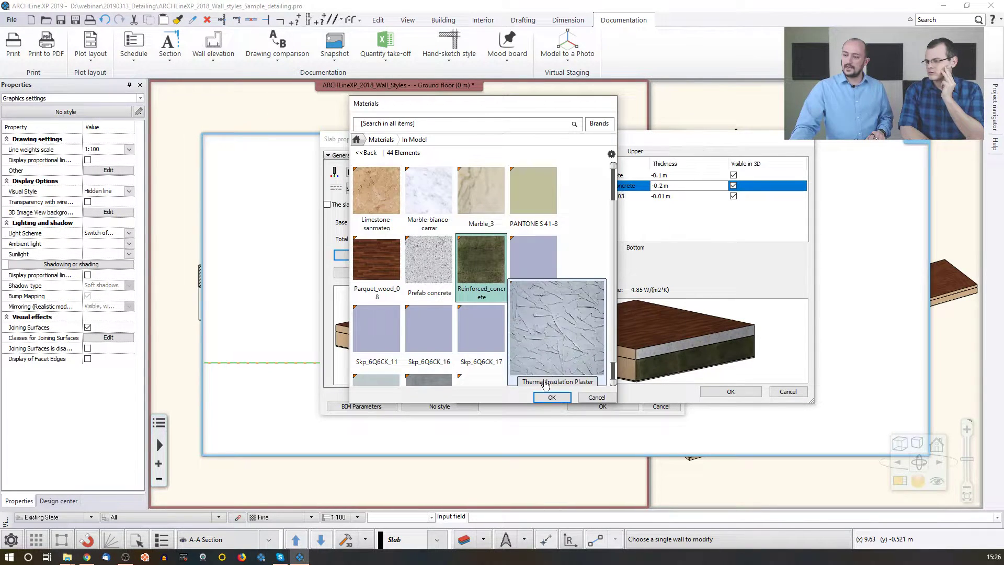
left_click(551, 397)
left_click(732, 393)
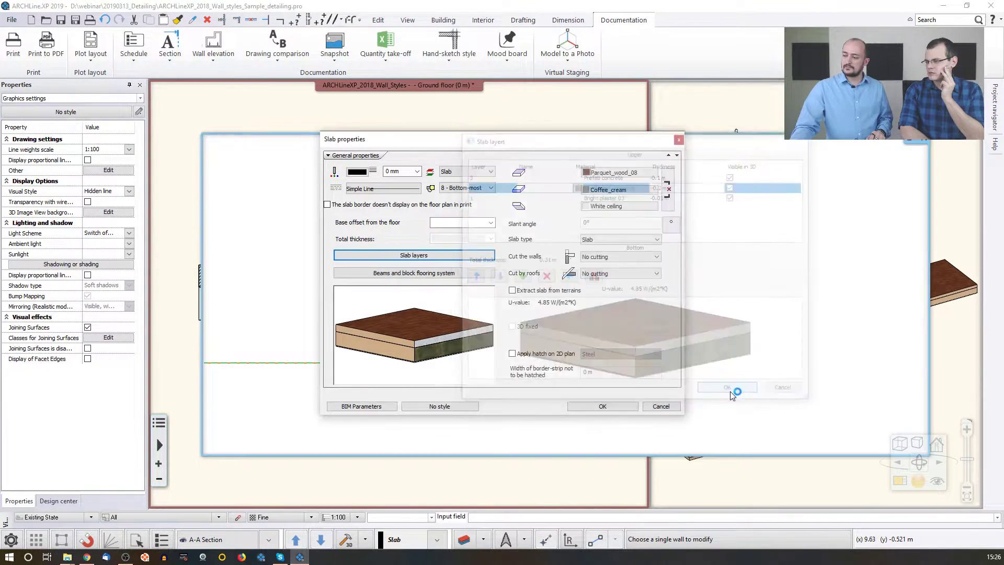
left_click(590, 405)
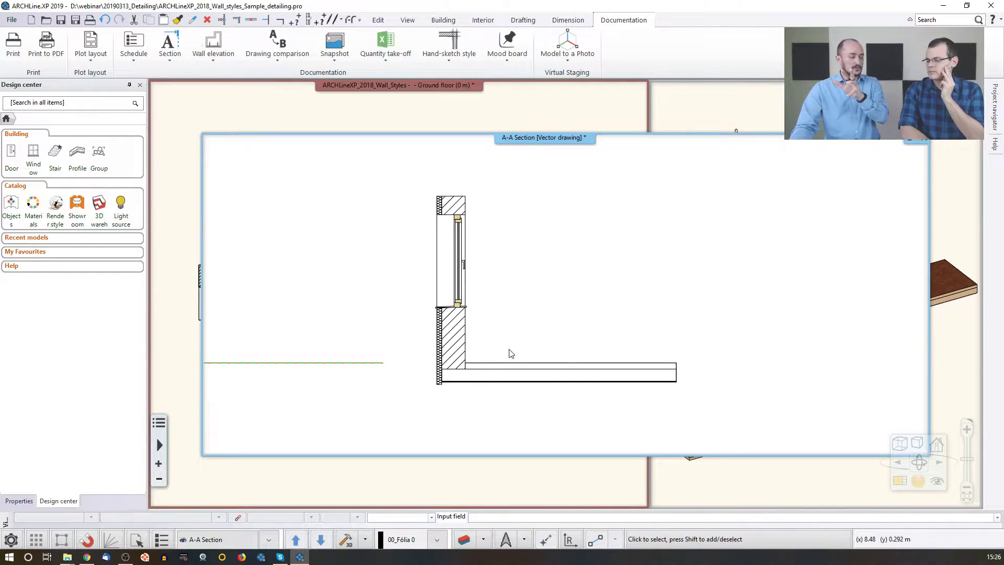
- Refresh the A-A section from its section line in the ground floor plan
left_click(442, 121)
right_click(469, 307)
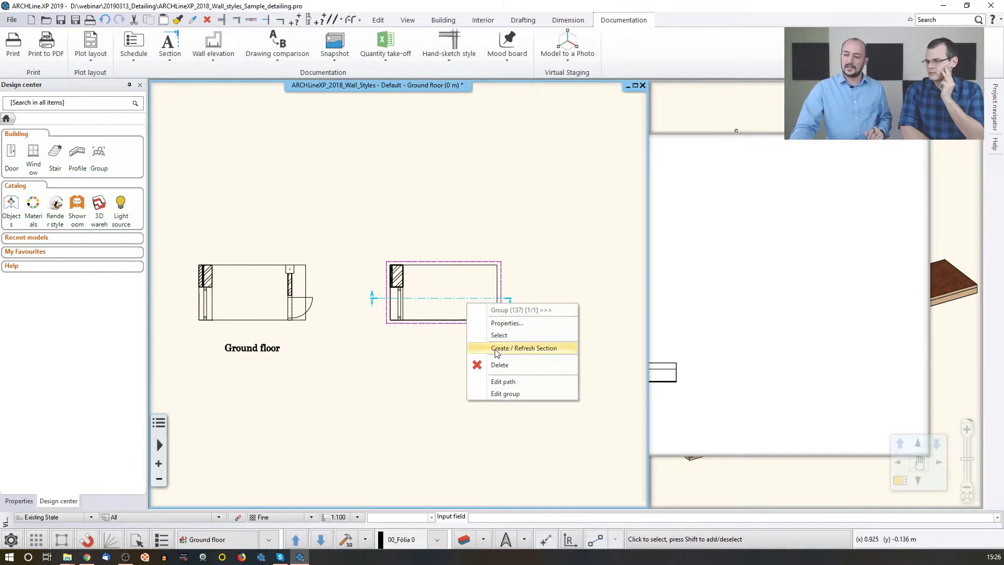
left_click(476, 349)
scroll(525, 343, "up", 5)
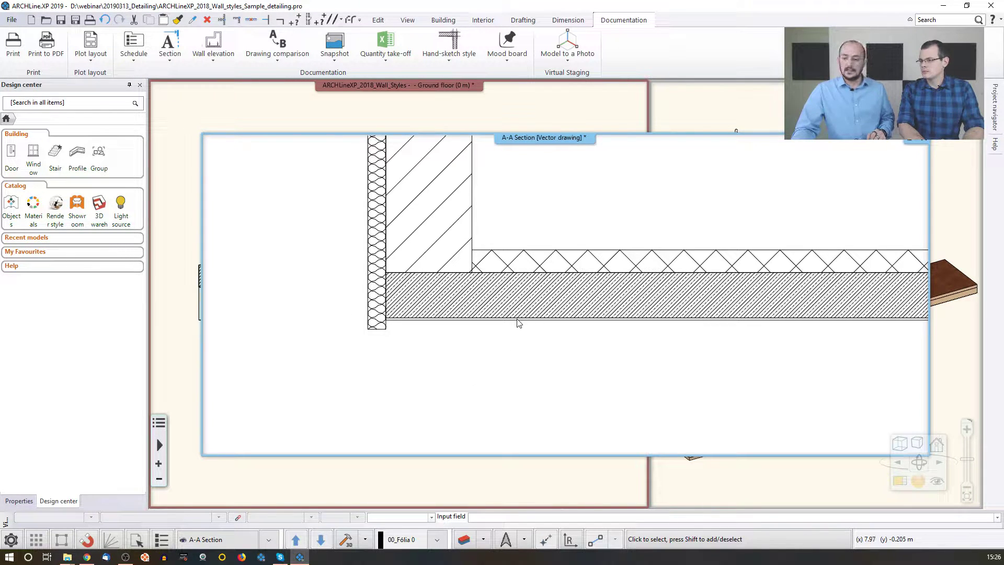
left_click(512, 280)
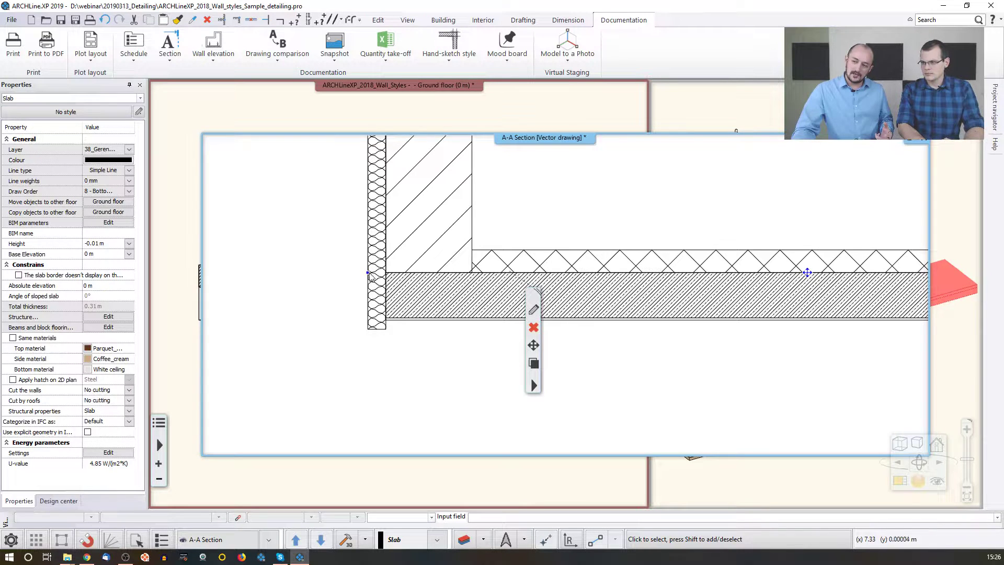
left_click(776, 124)
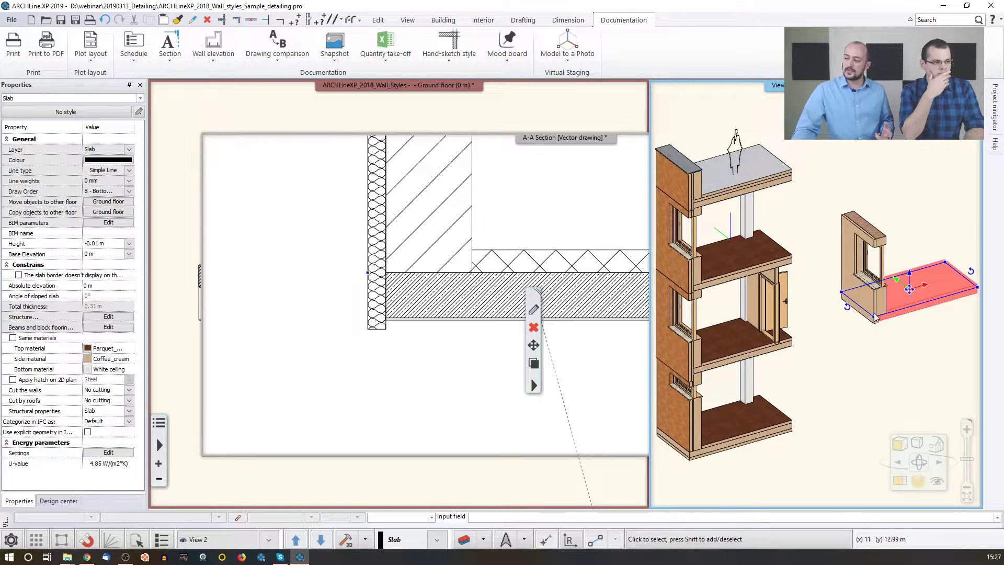
left_click(422, 203)
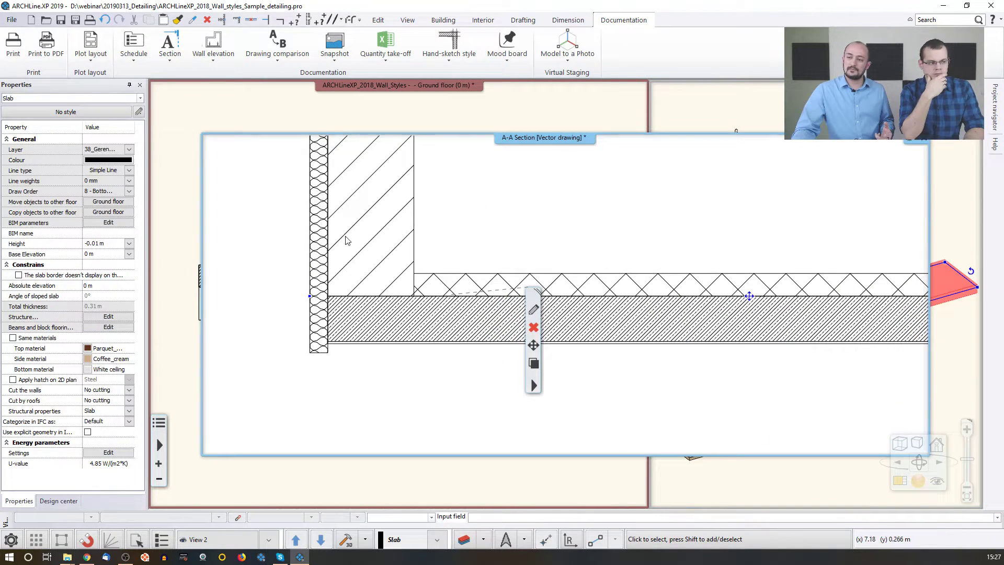
scroll(561, 248, "down", 2)
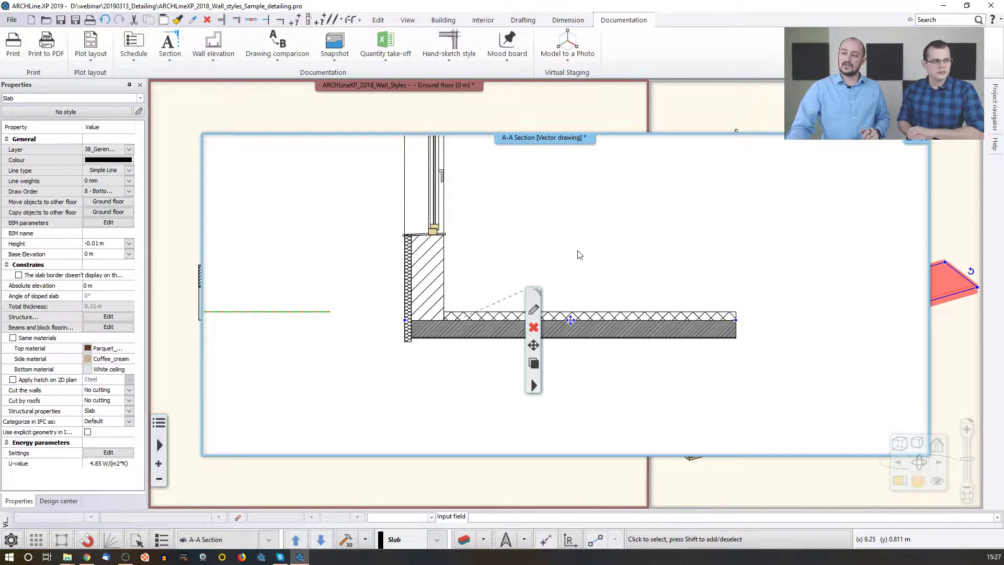
left_click(634, 238)
left_click(648, 317)
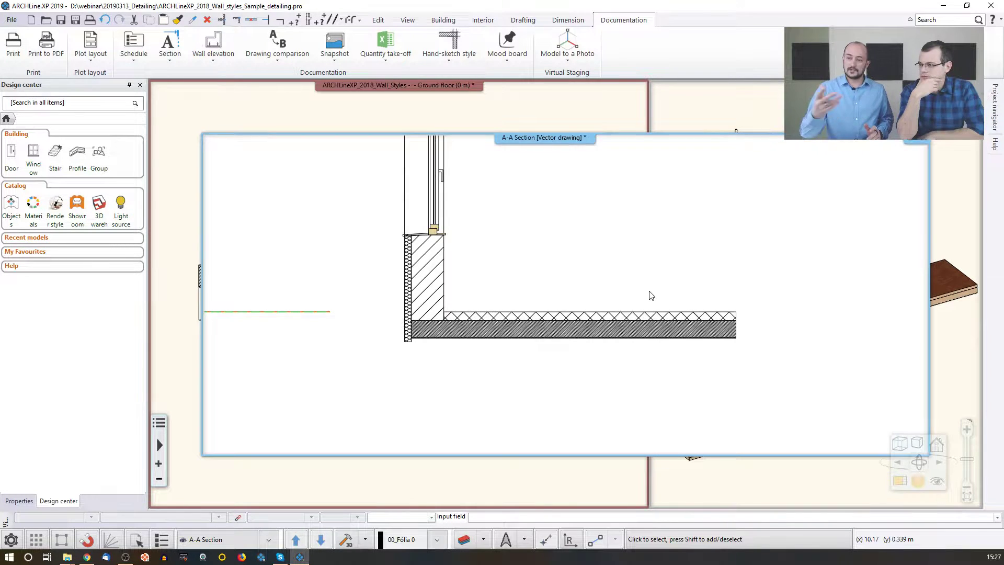
left_click(483, 20)
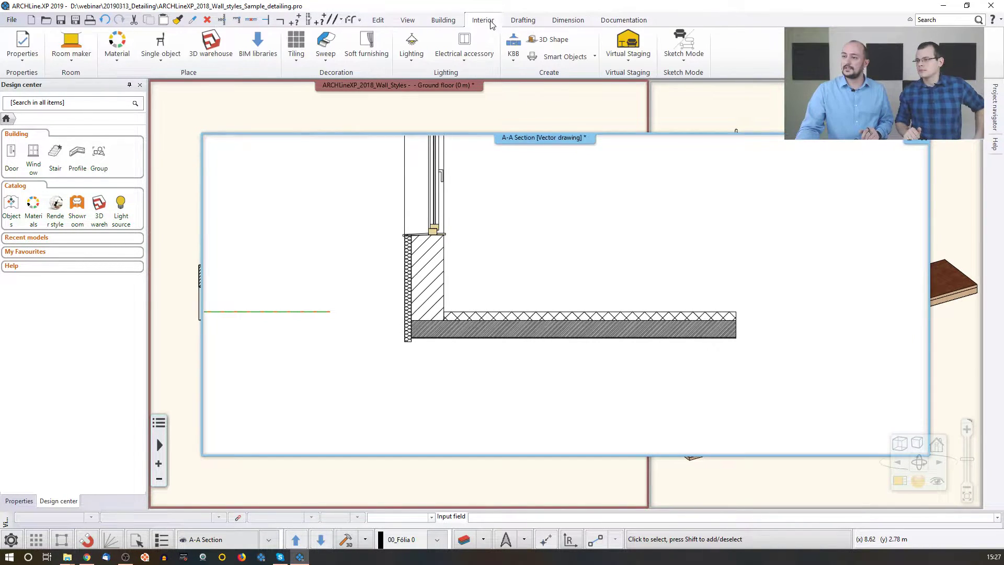
- Open the Automatic roof properties, rotate the 3D preview, and show the Layers and geometry settings
left_click(452, 20)
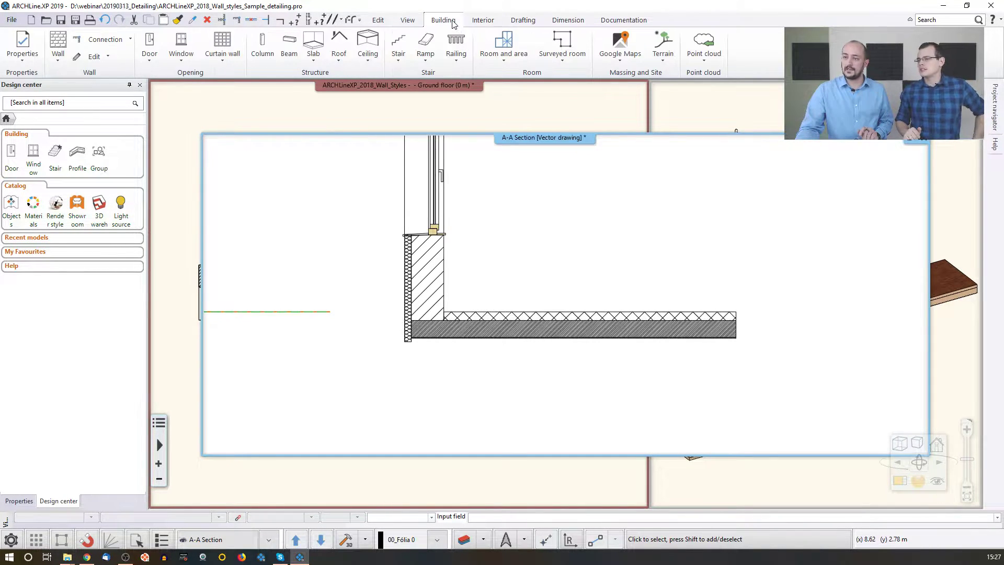
right_click(347, 44)
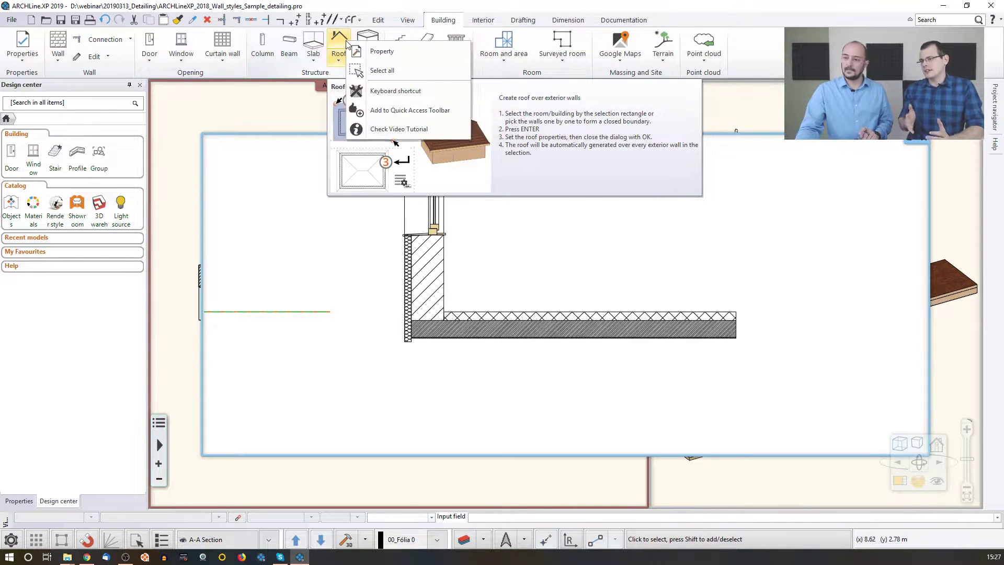
left_click(381, 49)
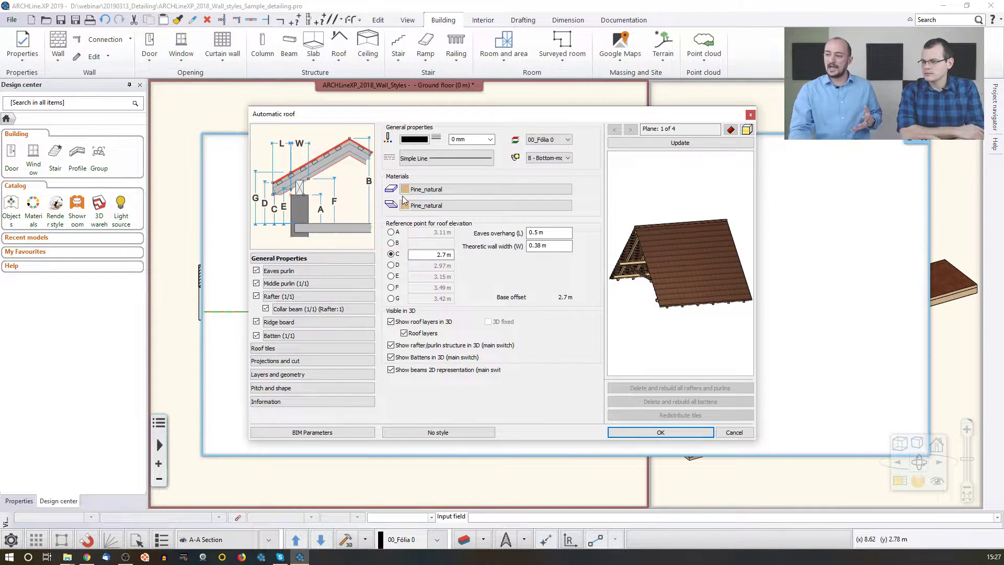
left_click_drag(700, 235, 723, 231)
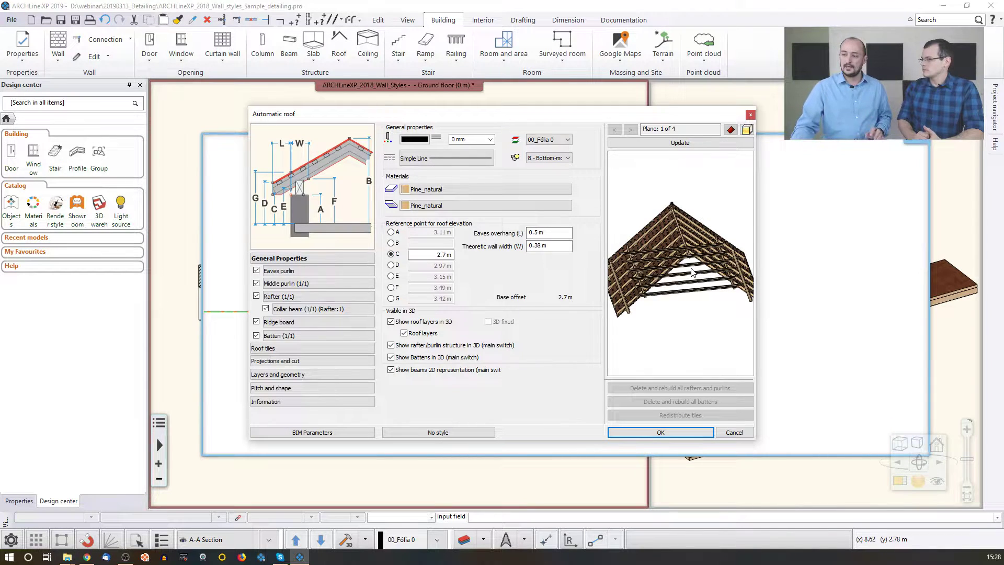
left_click(284, 376)
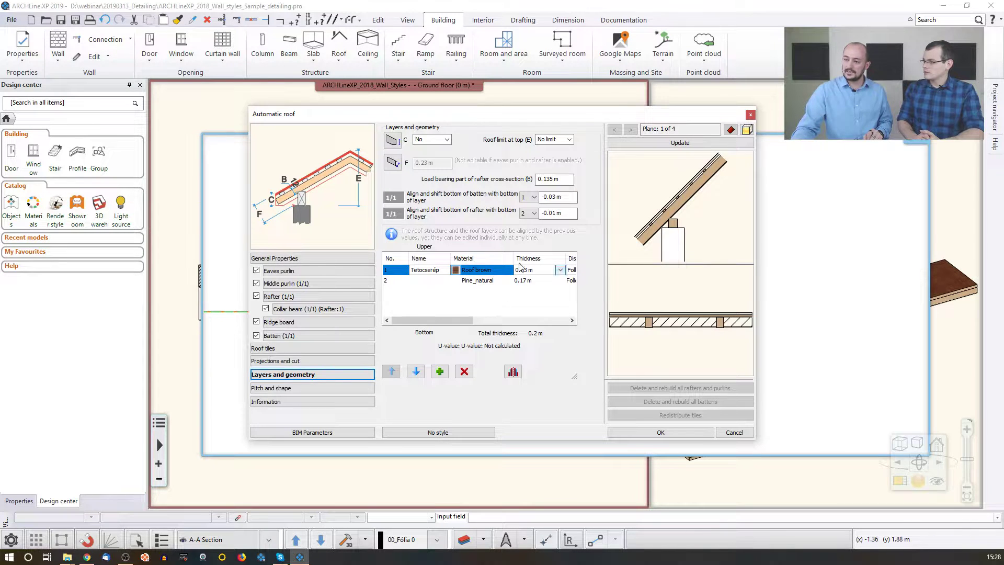
- Scroll across the roof layer table columns, cancel the dialog, and pan the A-A section
left_click_drag(468, 320, 490, 321)
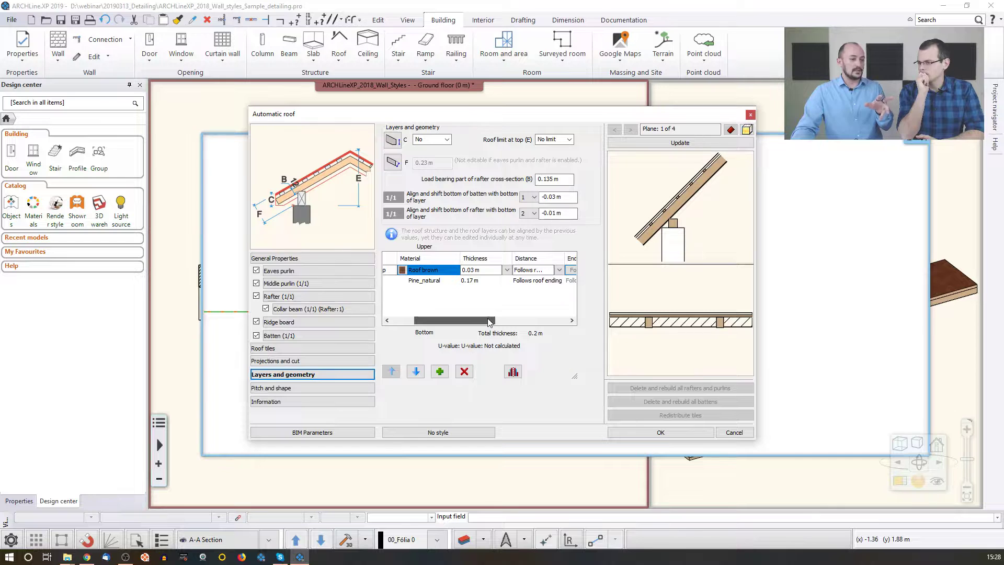
left_click_drag(490, 322, 497, 321)
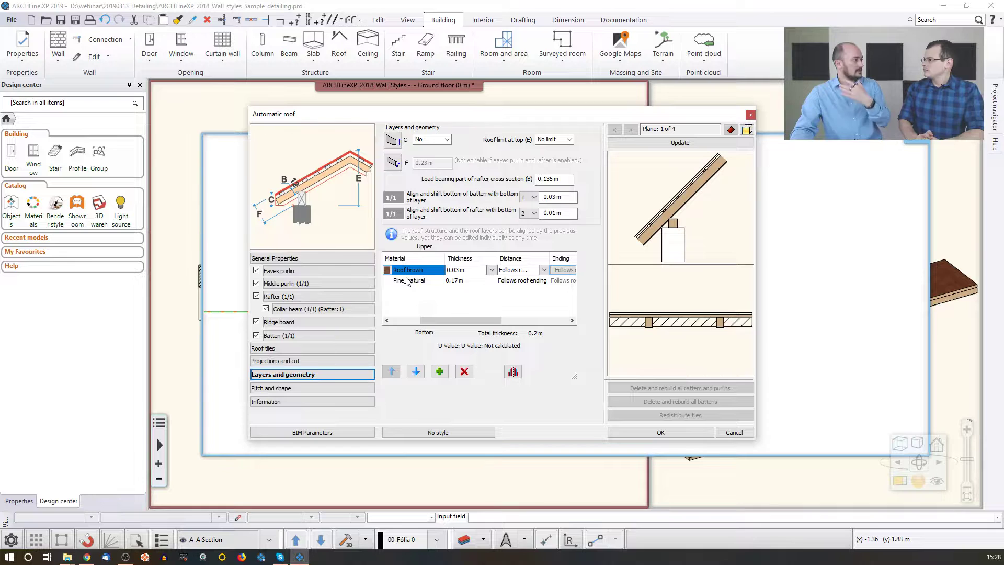
left_click_drag(460, 320, 497, 320)
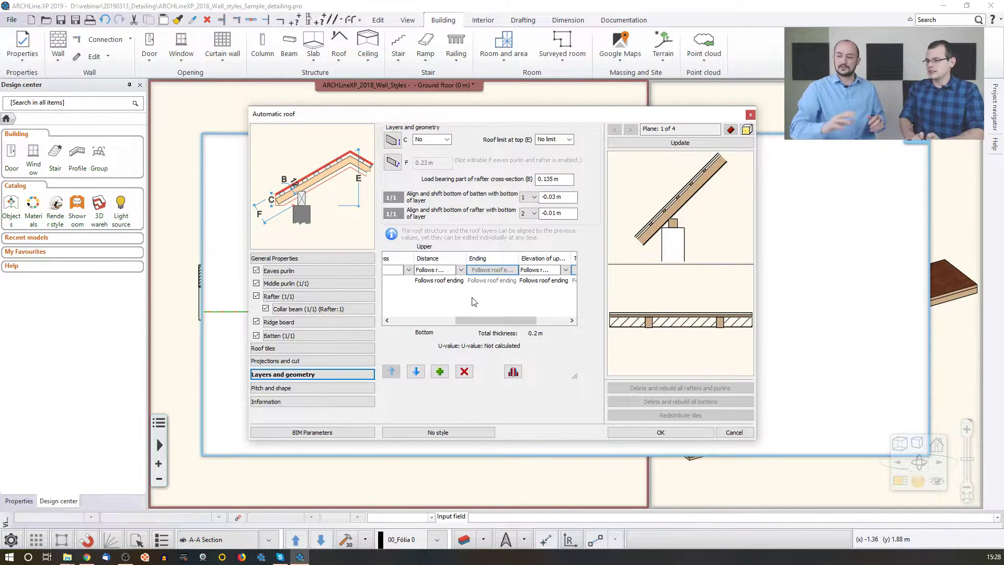
left_click_drag(491, 320, 523, 323)
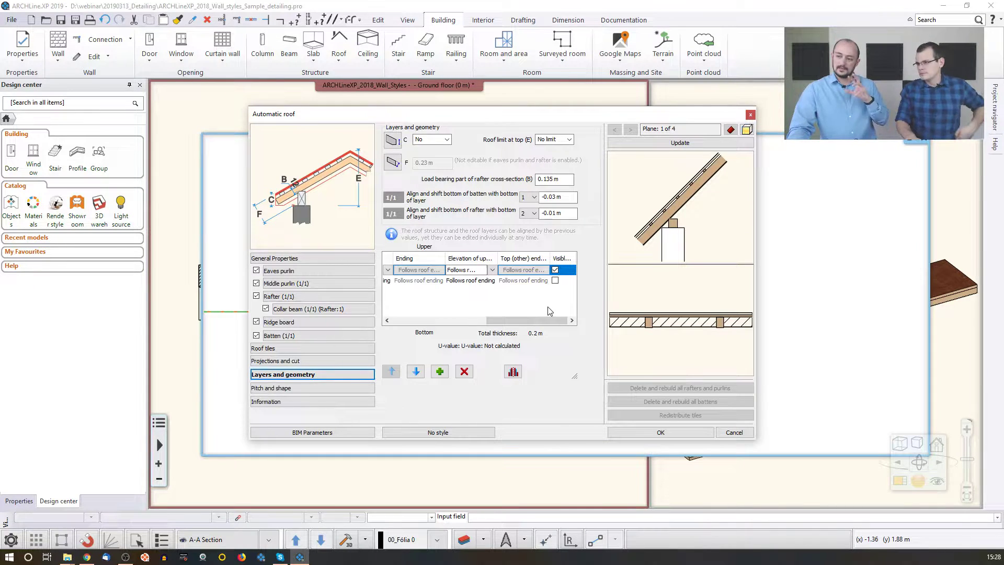
left_click(733, 432)
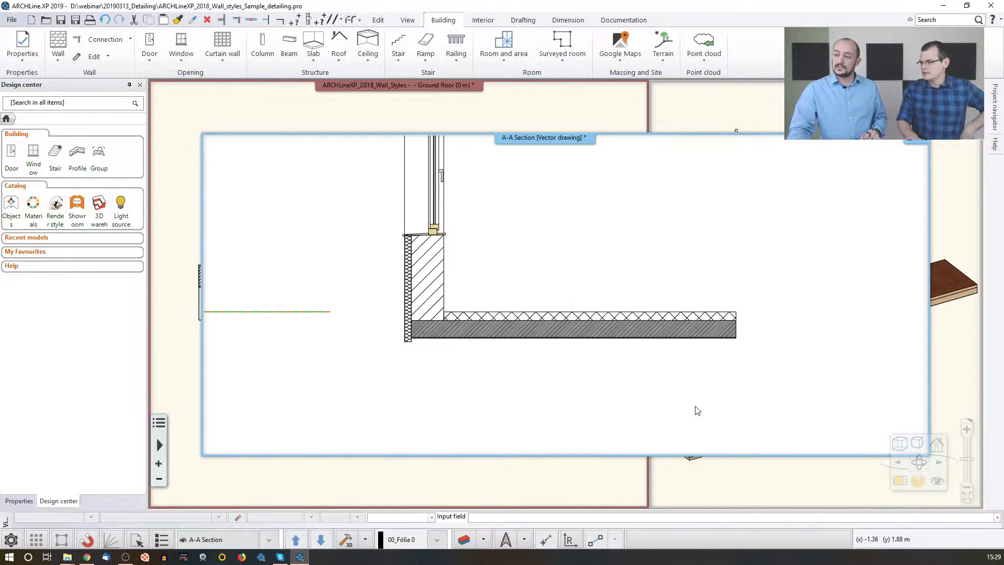
middle_click_drag(563, 313, 547, 340)
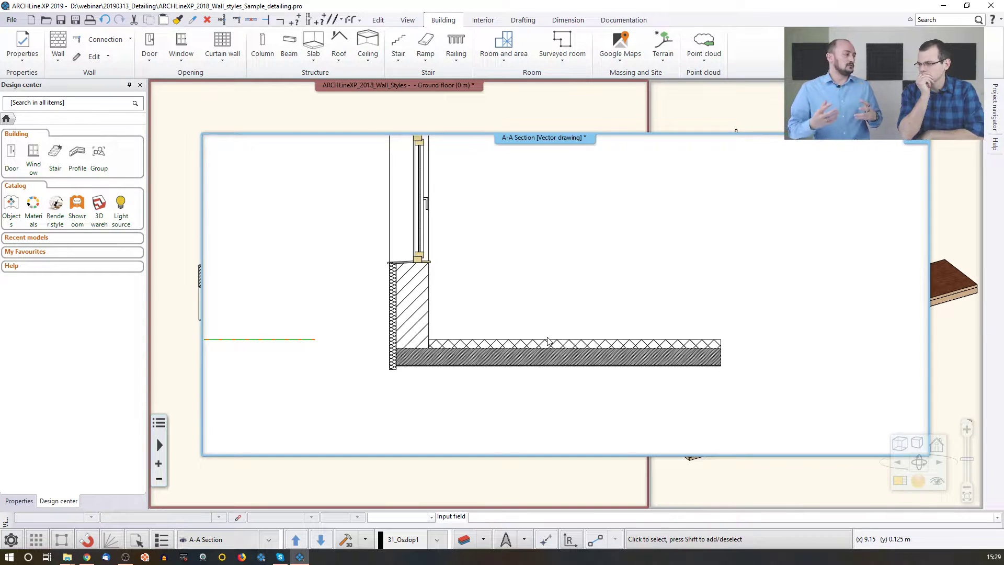
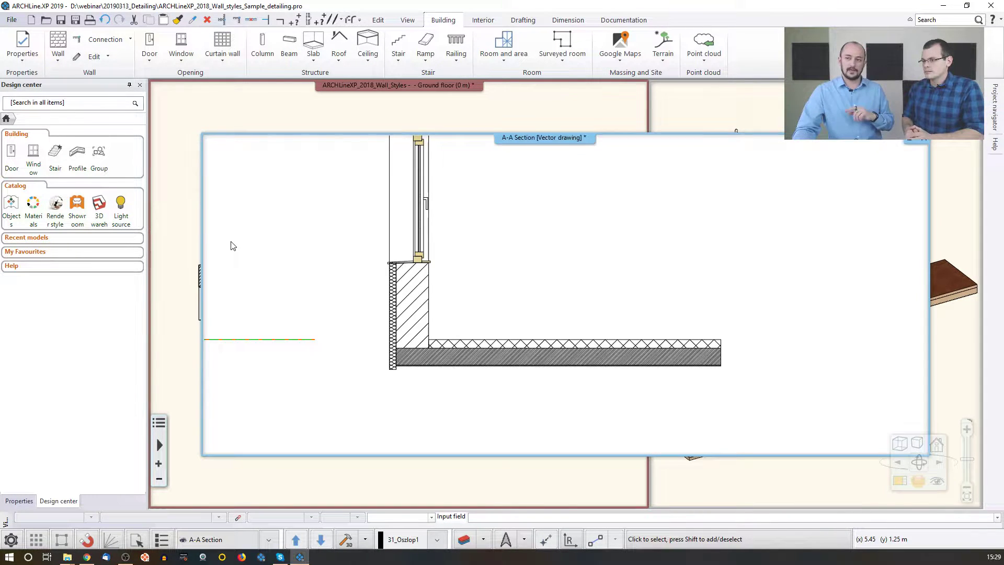
- Open the recent house project from File, closing the current project without saving
left_click(11, 20)
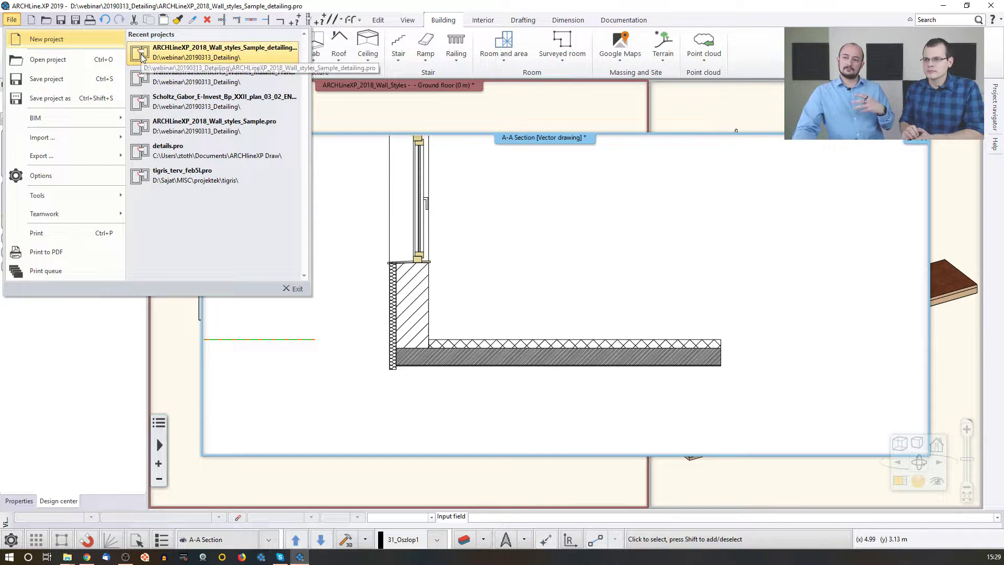
left_click(223, 110)
left_click(432, 409)
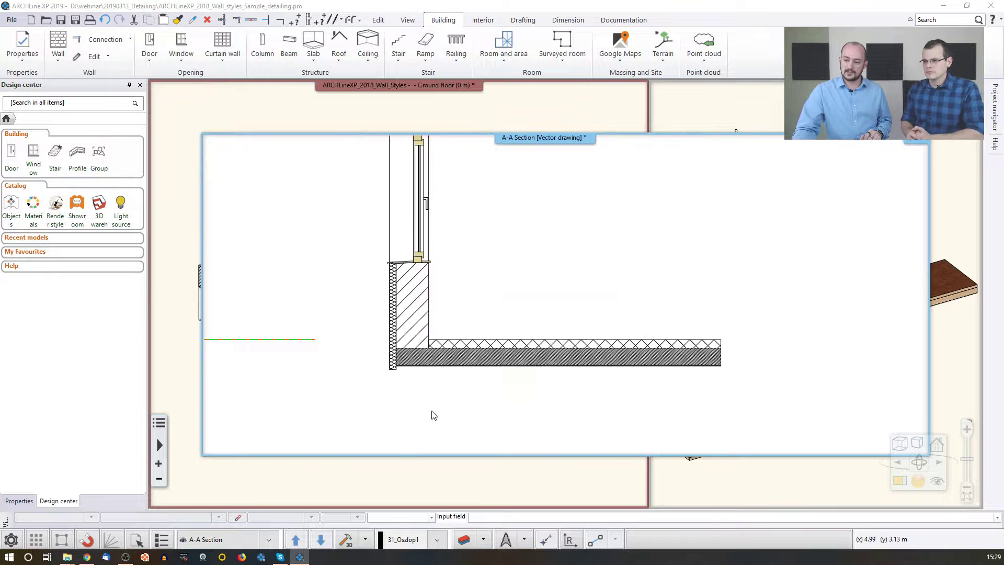
left_click(518, 301)
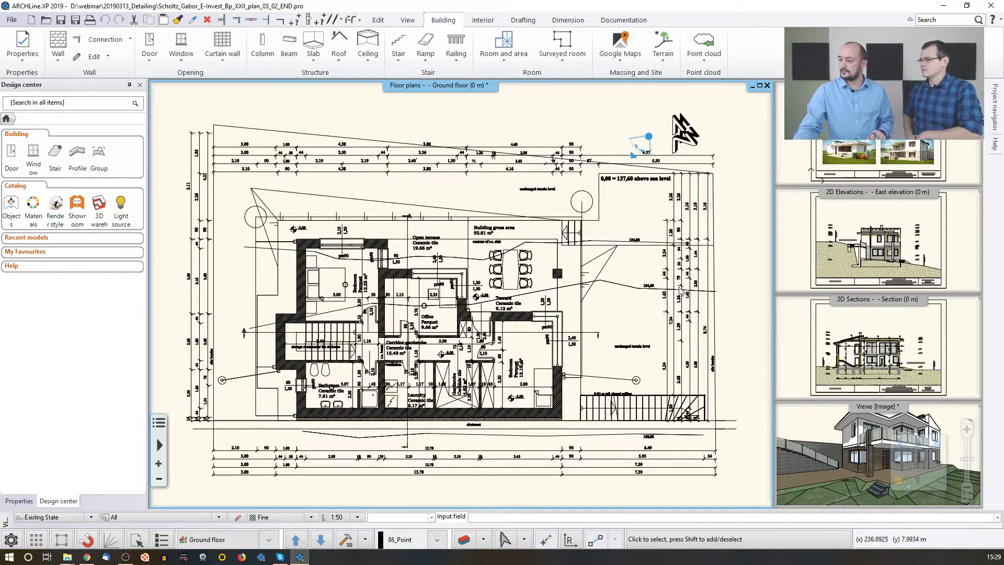
- Activate the 2D section tile and zoom and pan the section drawing
left_click(852, 340)
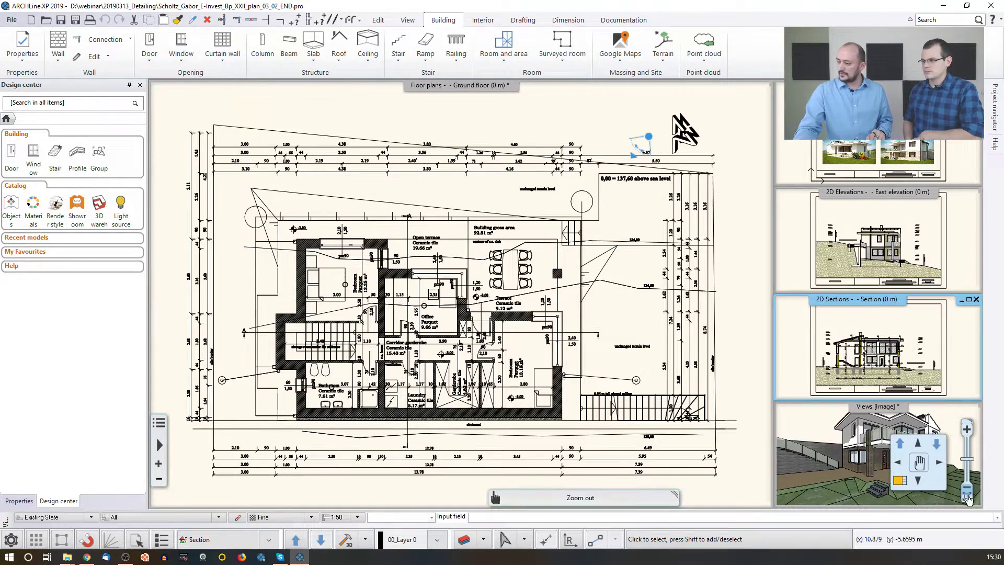
scroll(572, 337, "up", 5)
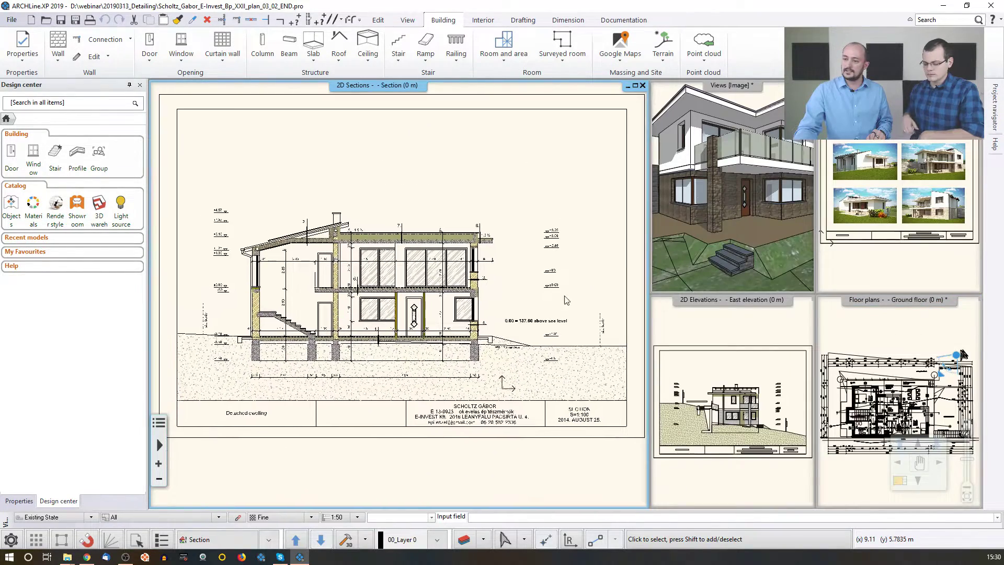
middle_click_drag(438, 245, 459, 246)
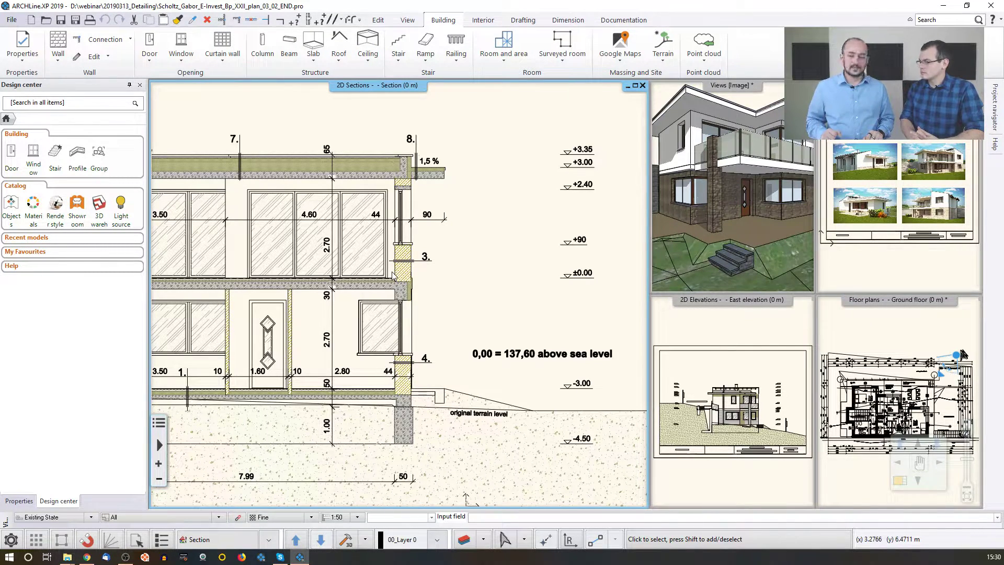
- Swap the East elevation into the main viewport, then activate the ground floor plan tile
left_click(758, 415)
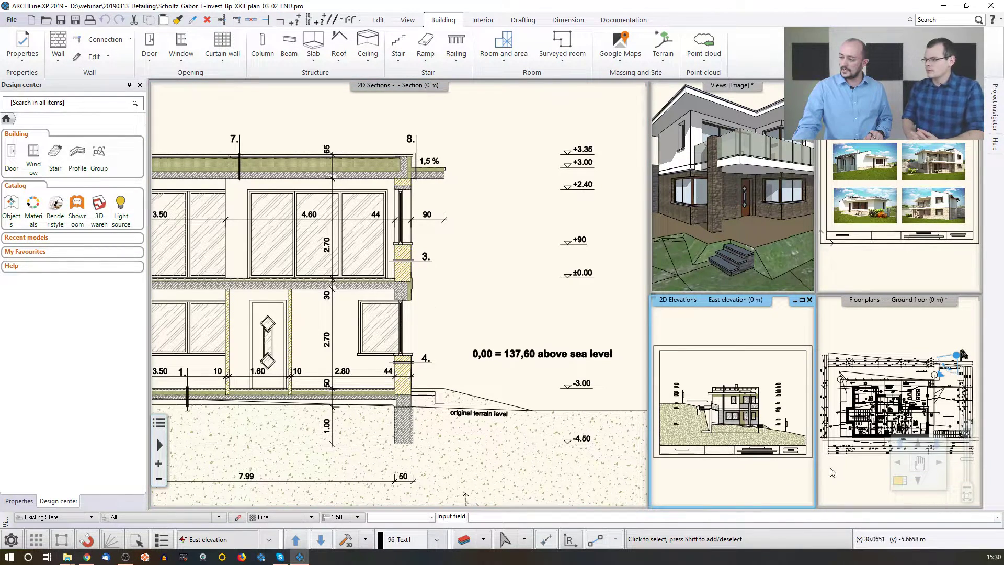
left_click(900, 480)
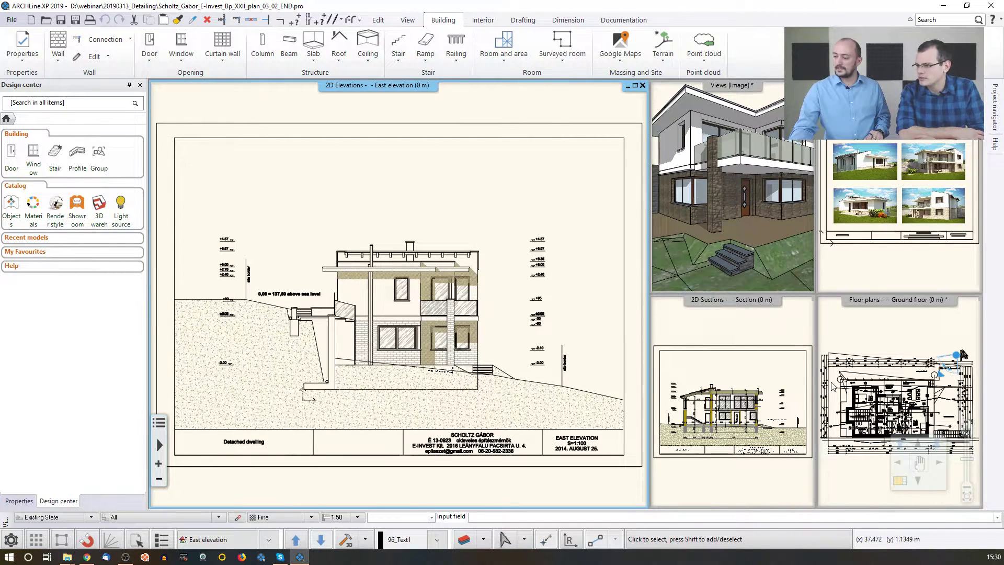
left_click(883, 354)
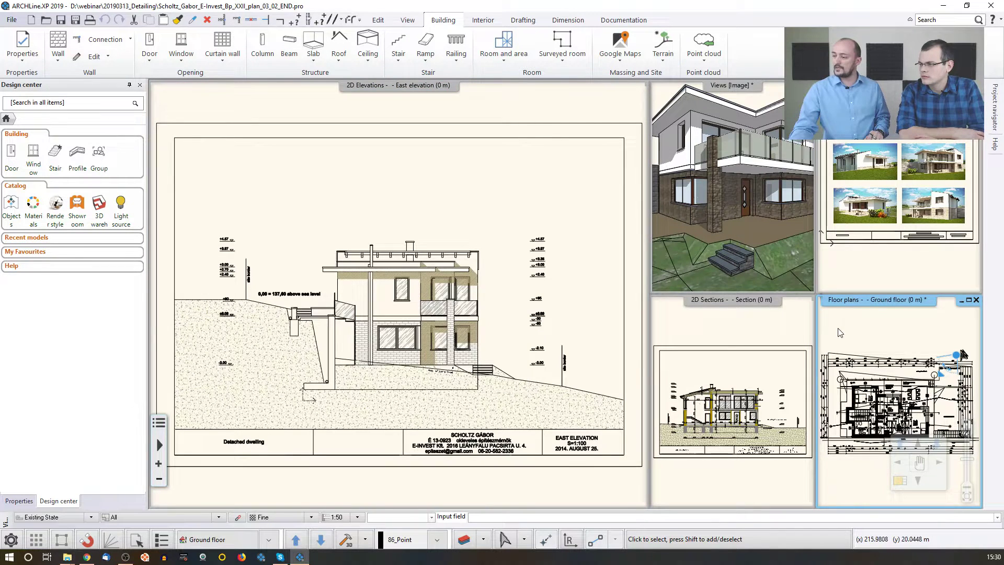
mouse_move(986, 99)
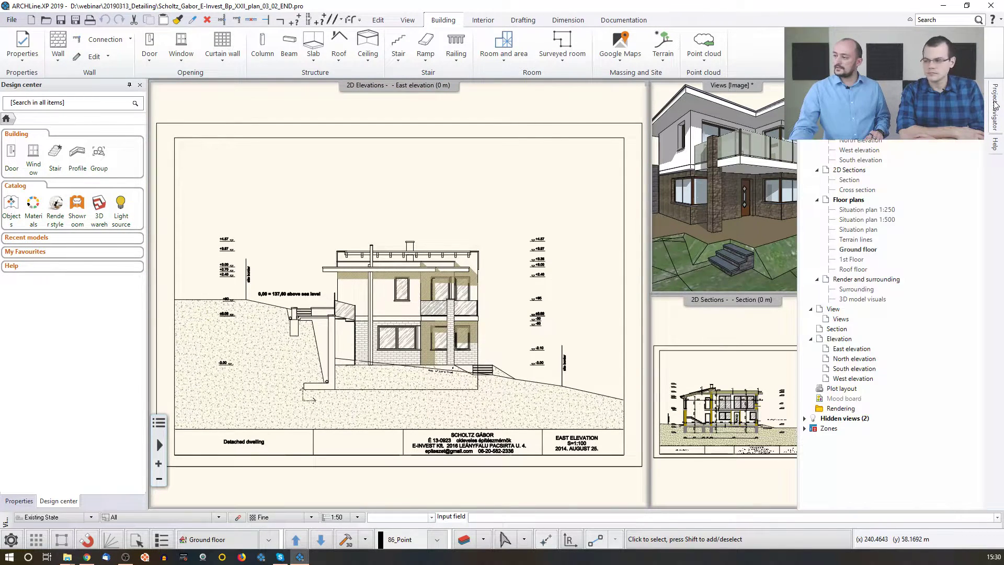
- Create the North elevation view from the navigator and move its floating window down-left
double_click(846, 360)
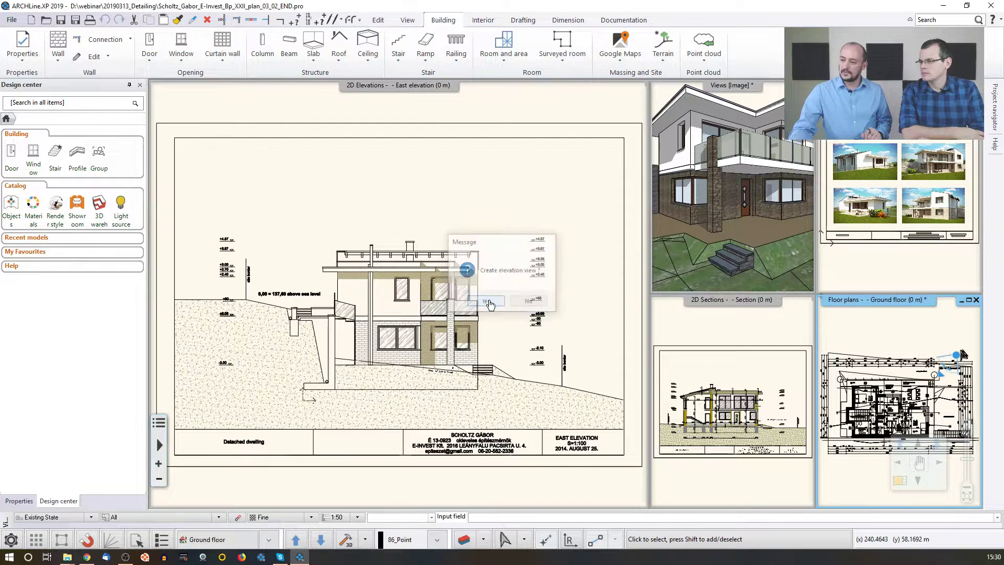
left_click(492, 301)
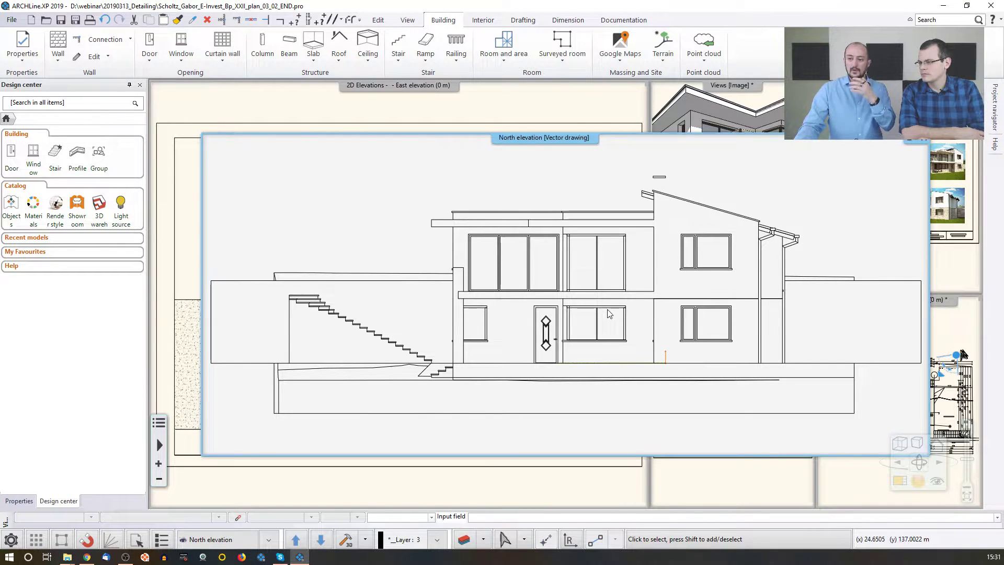
left_click(599, 271)
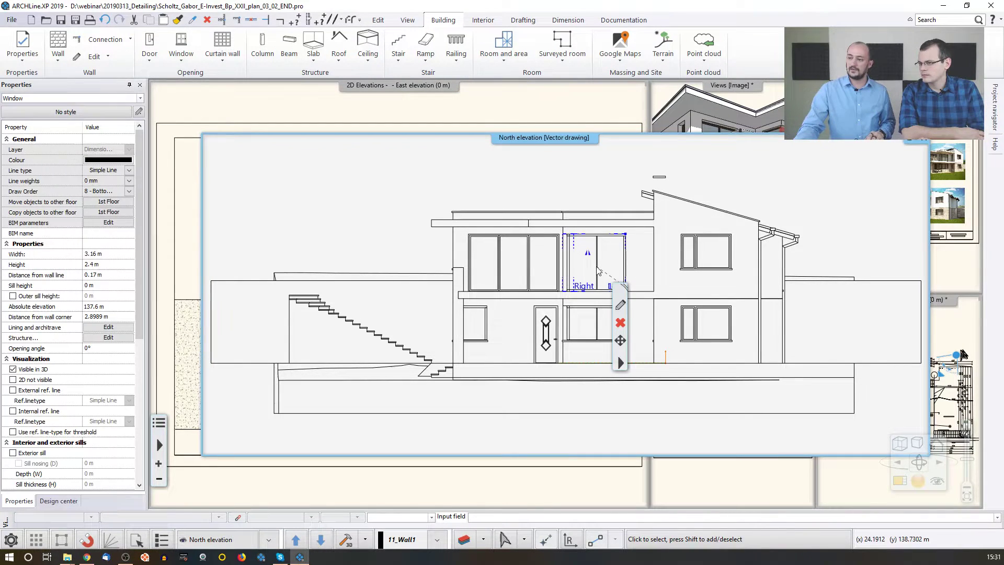
left_click(572, 221)
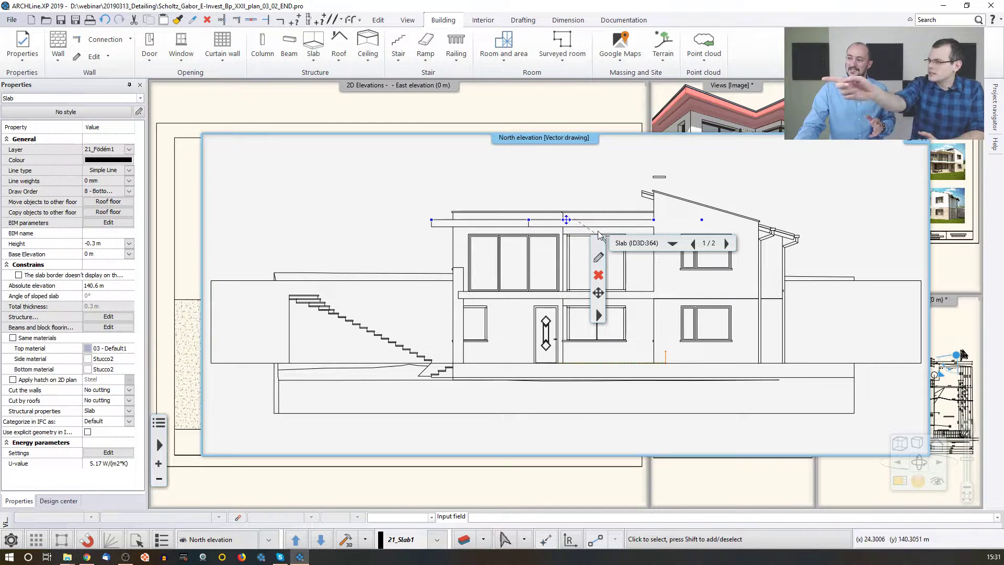
left_click_drag(672, 139, 642, 185)
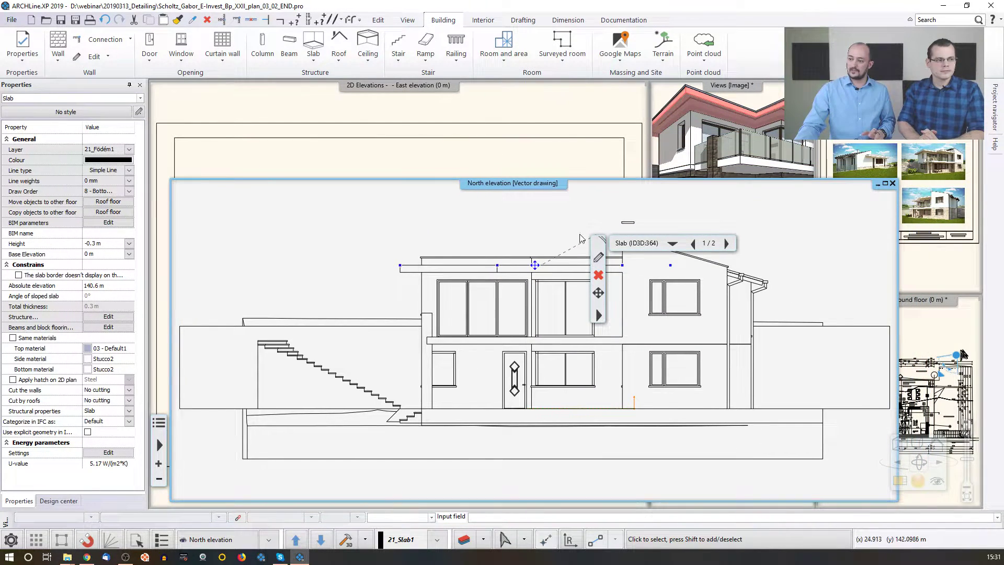
left_click(499, 239)
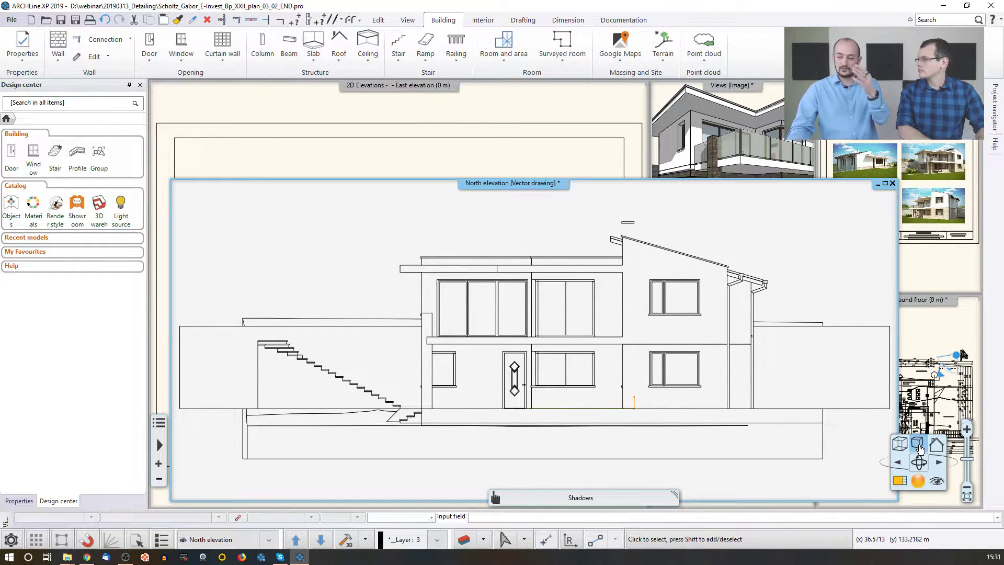
- Set the North elevation's shading to Shaded with textures
left_click(918, 445)
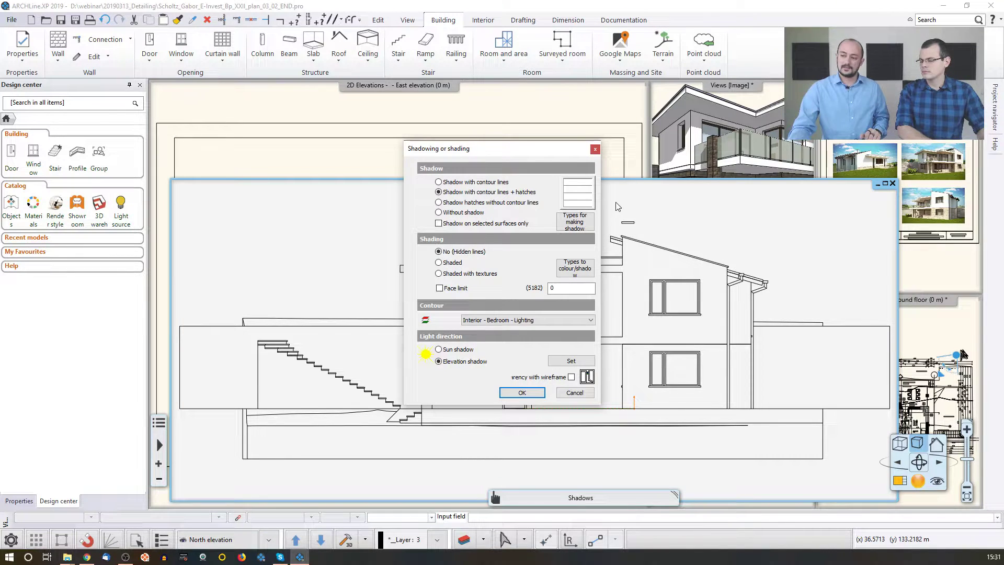
left_click(438, 273)
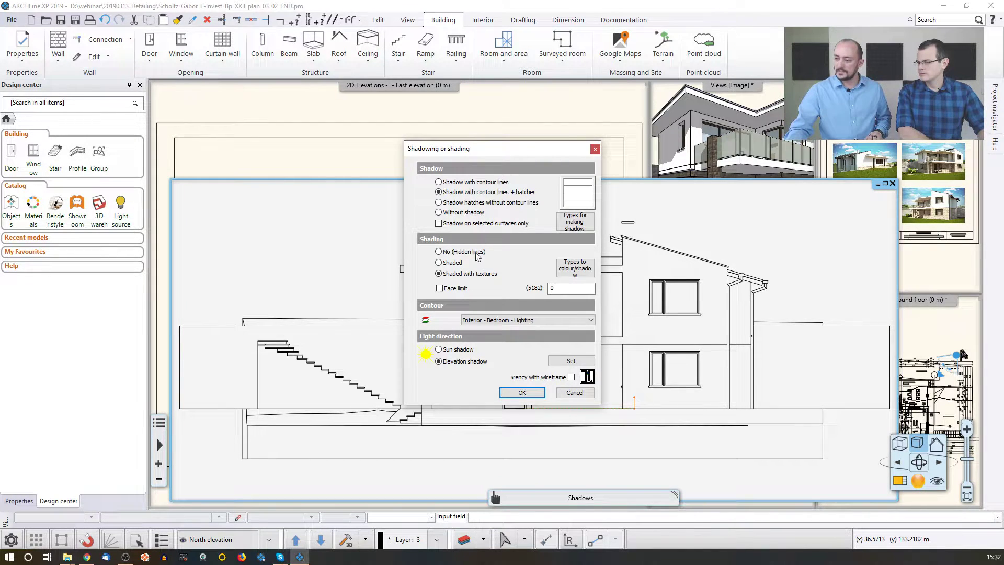
left_click(521, 392)
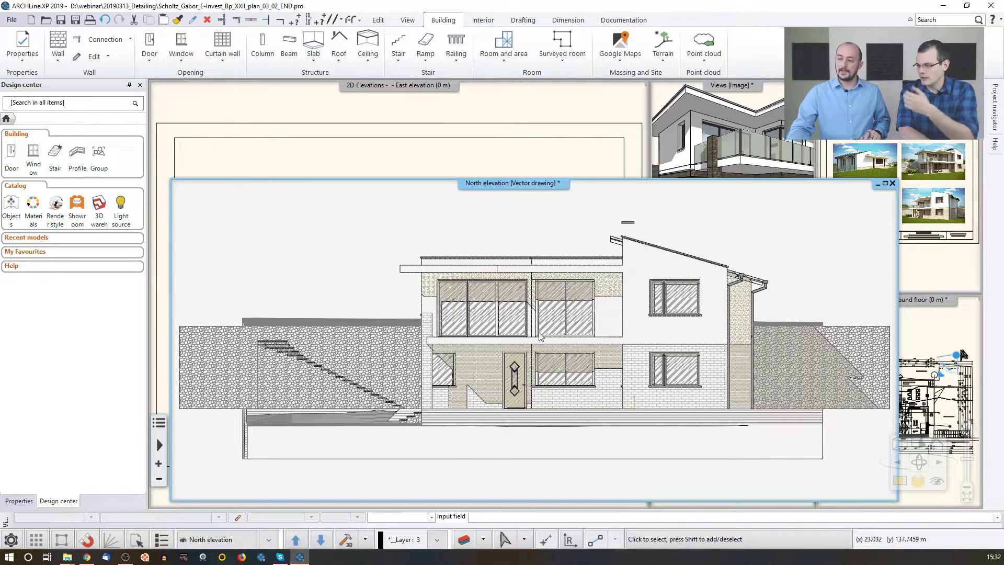
- Inspect the upper windows, zoom into the brick wall, then zoom the 3D view toward the entrance
left_click(556, 324)
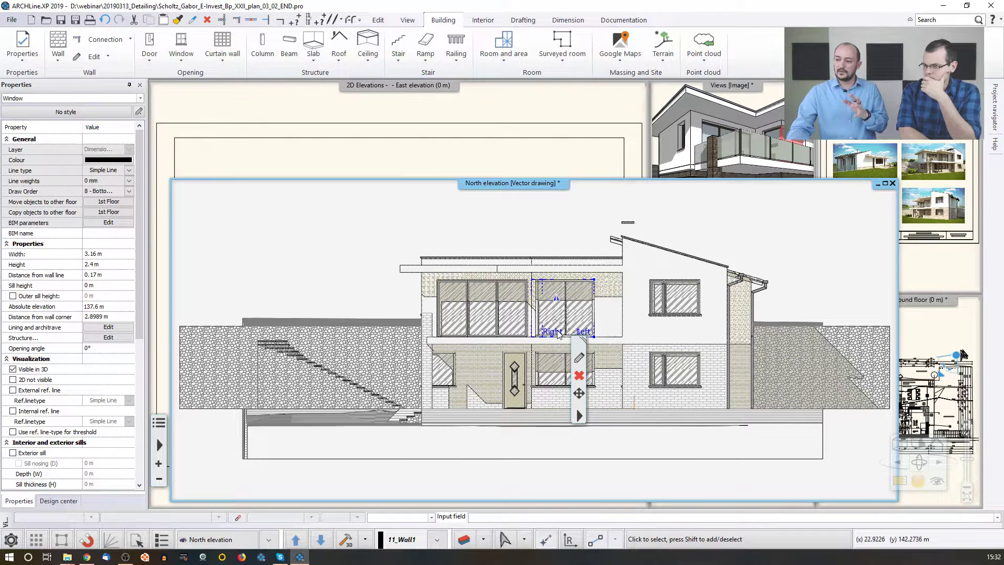
left_click(675, 313)
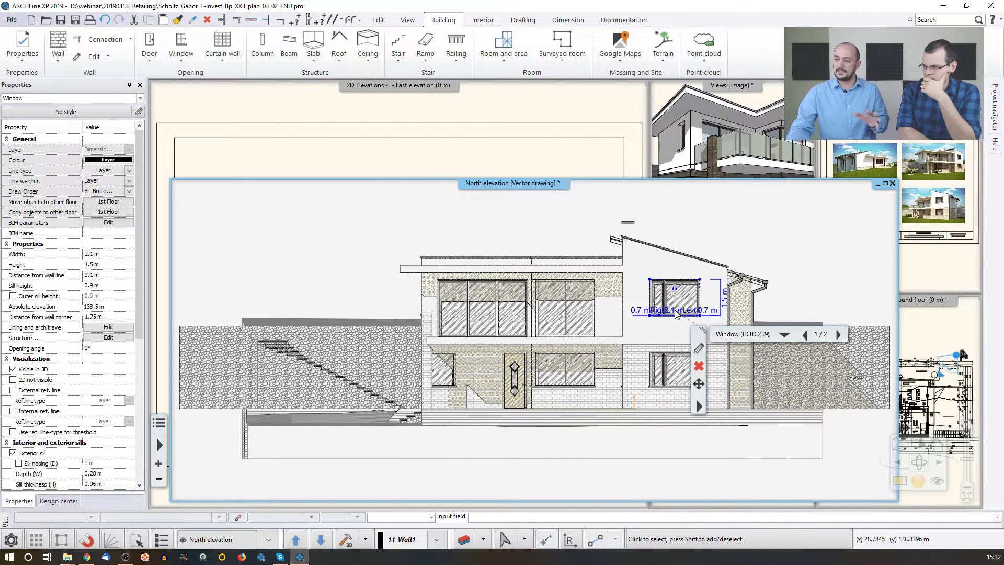
left_click(816, 287)
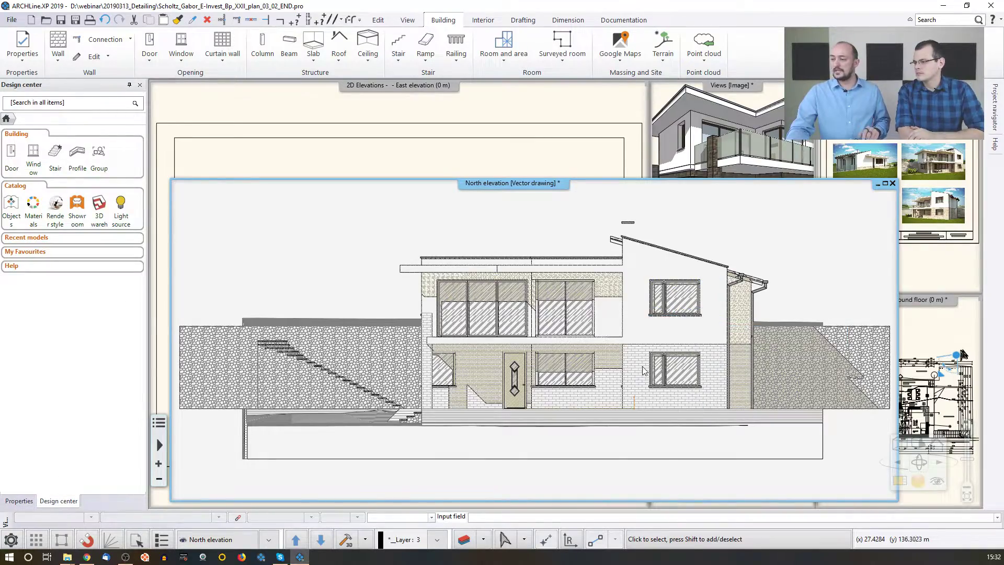
middle_click_drag(642, 368, 641, 358)
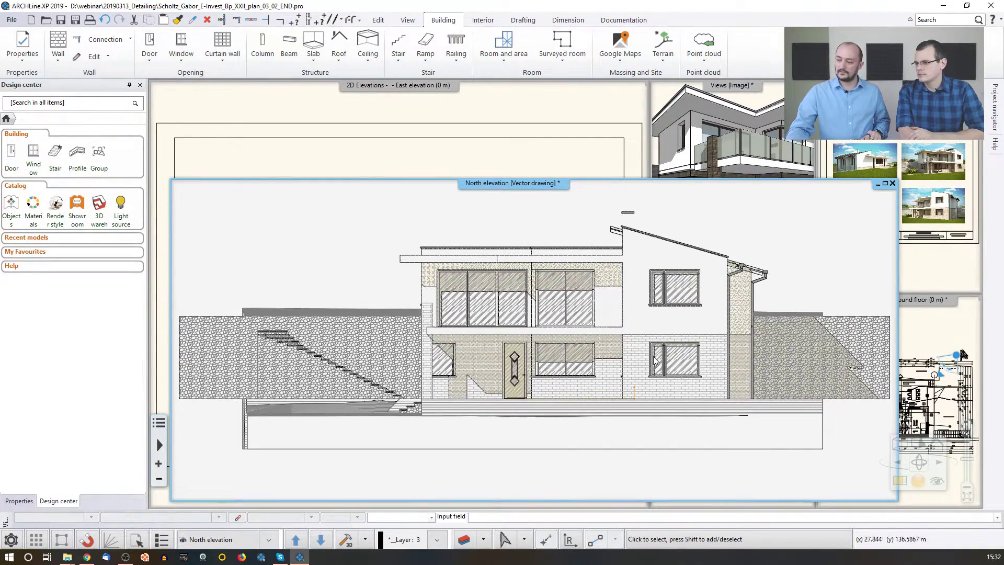
scroll(659, 365, "up", 2)
scroll(665, 371, "up", 1)
scroll(625, 346, "up", 1)
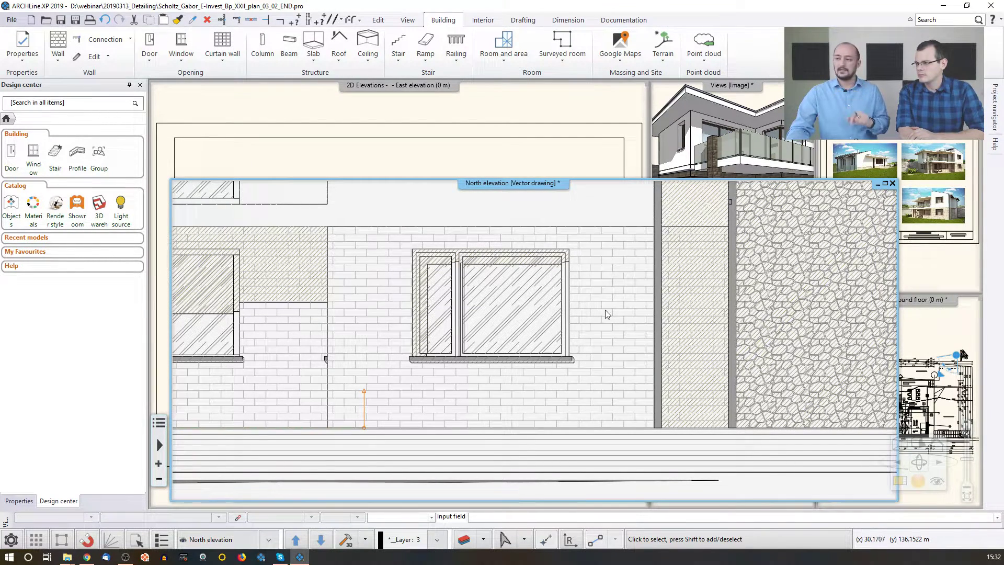
left_click(665, 173)
scroll(730, 201, "up", 3)
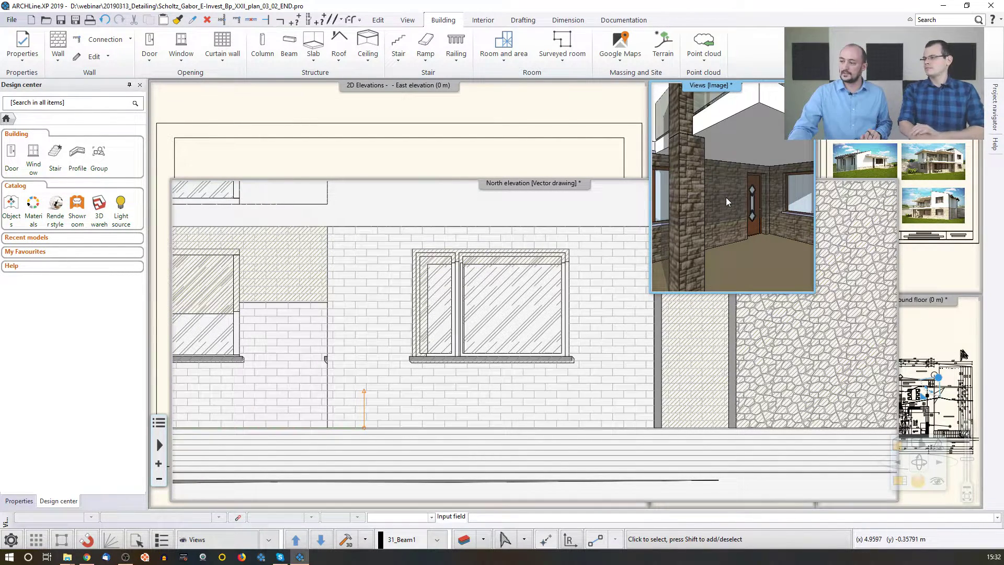
- Find the wall's Homlokzati köburkolat stone material in the library and open its properties
right_click(727, 210)
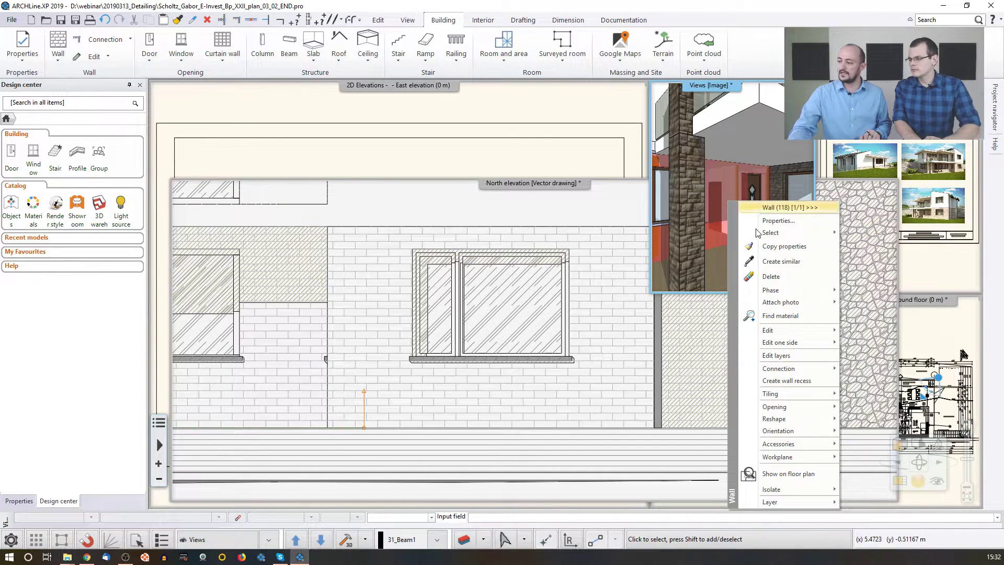
left_click(772, 314)
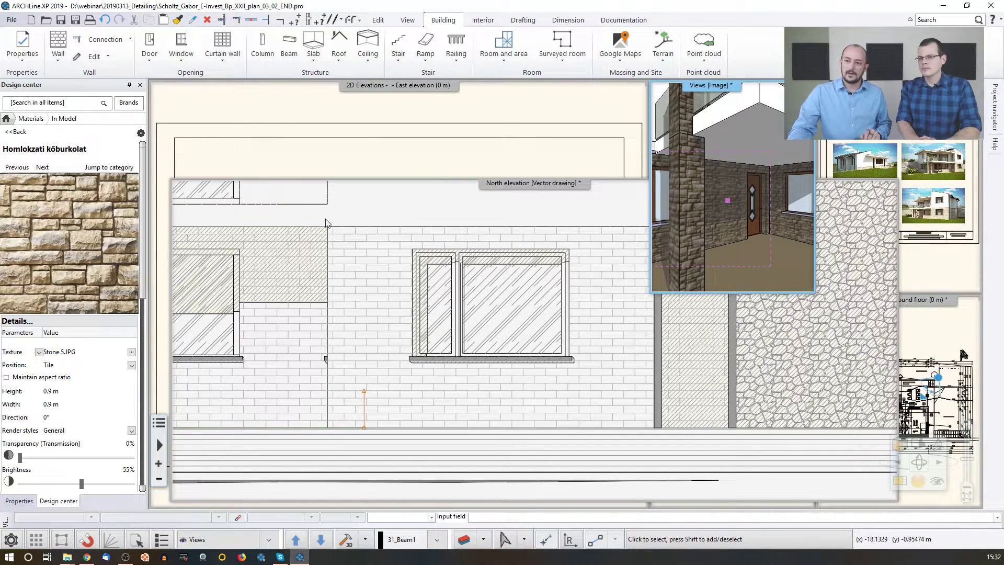
left_click(89, 214)
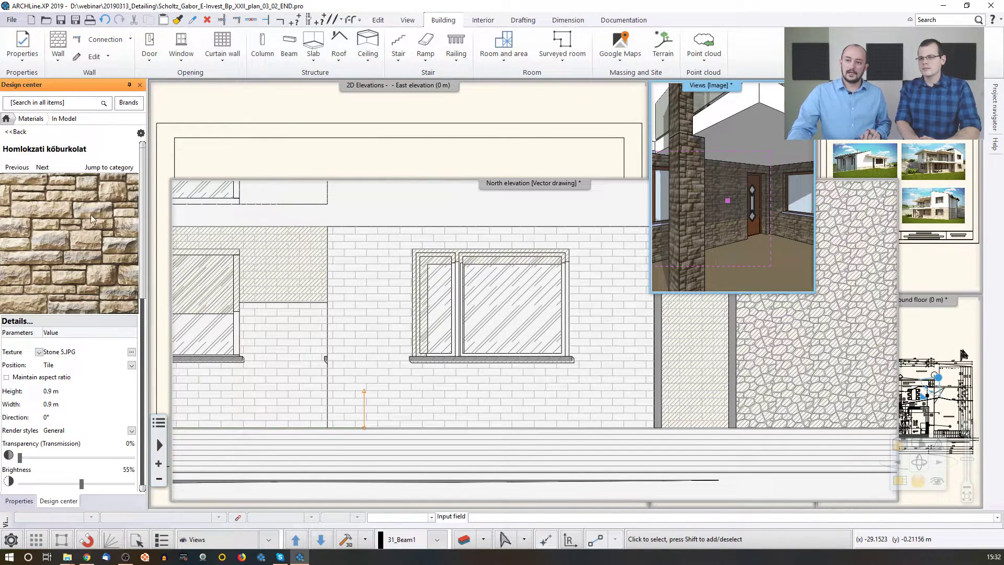
double_click(74, 254)
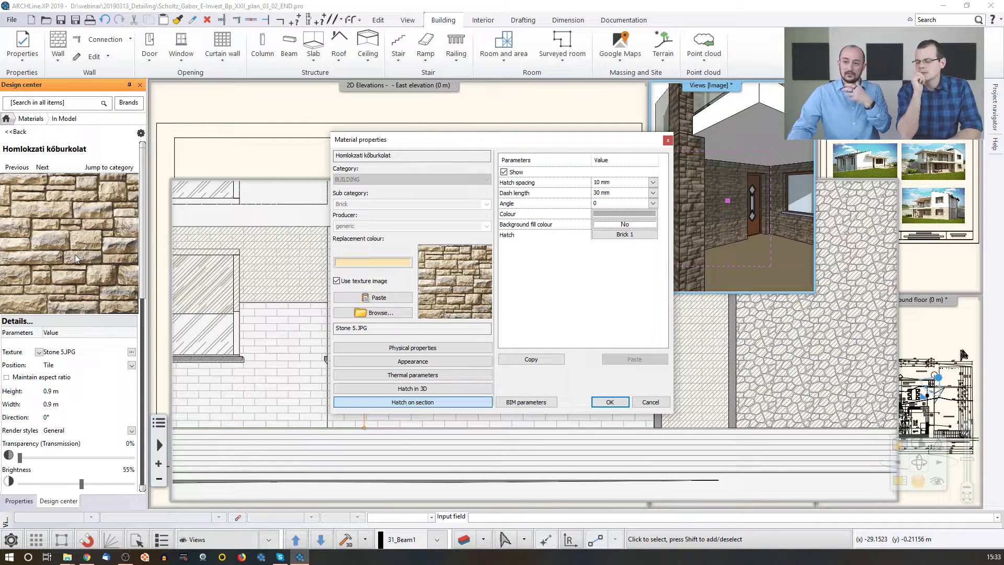
- Keep Brick 1 as the stone material's Hatch in 3D and close the material settings
left_click(434, 349)
left_click(428, 362)
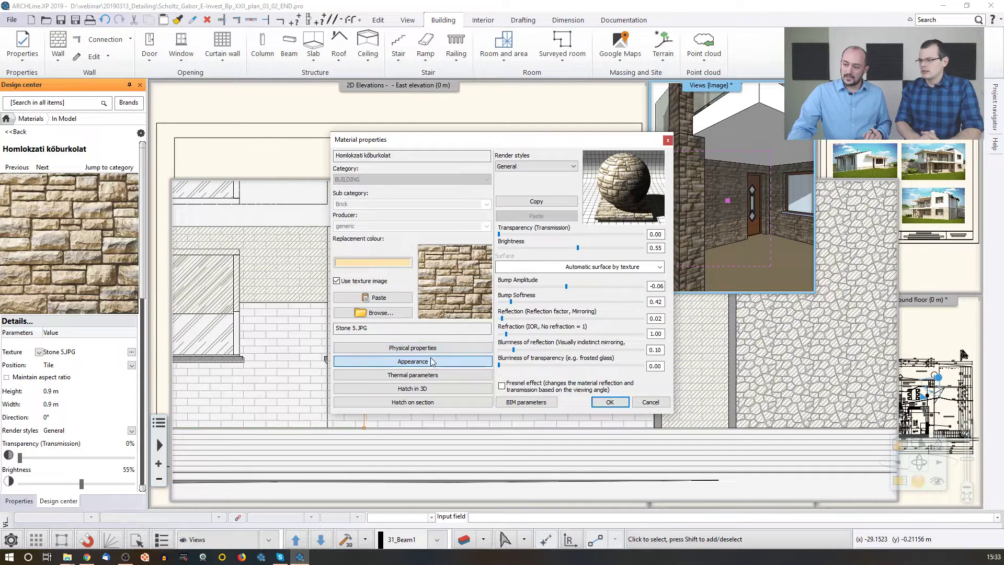
left_click(430, 388)
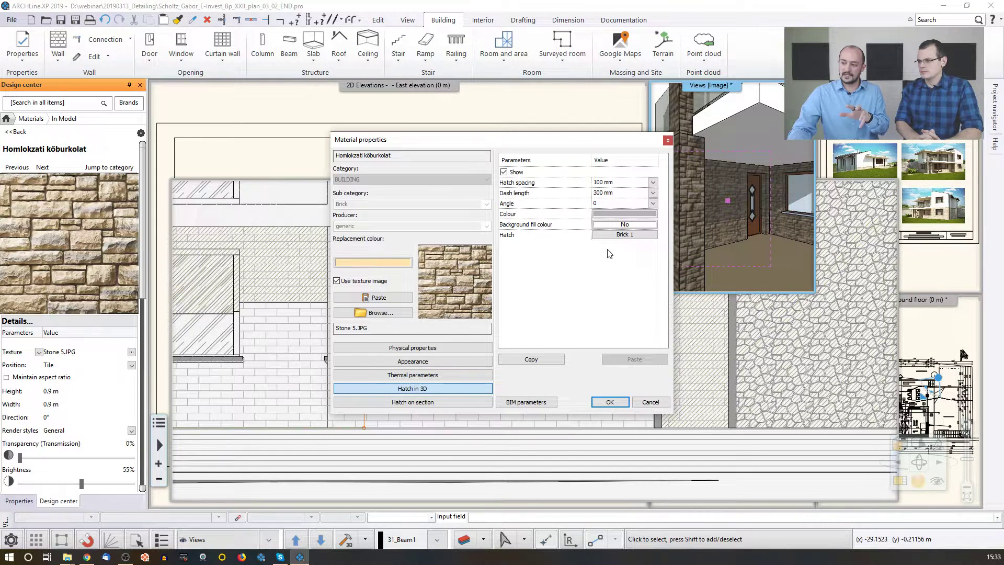
left_click(614, 235)
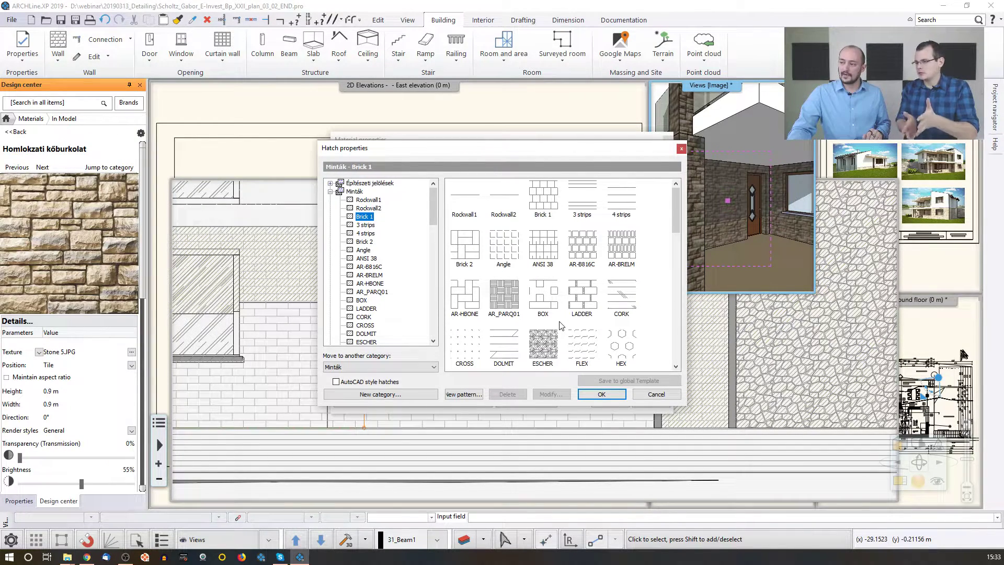
left_click_drag(600, 152, 561, 157)
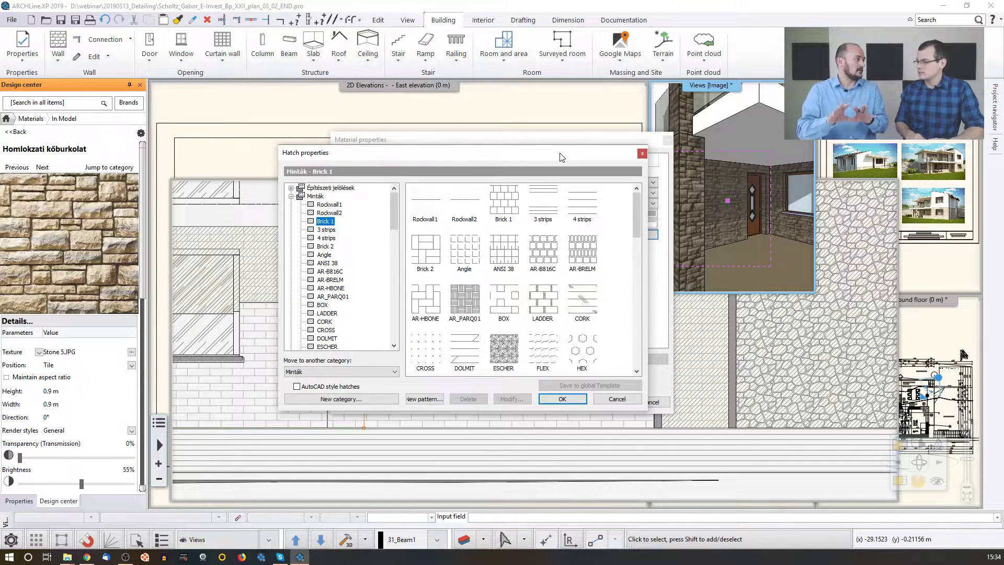
left_click(548, 398)
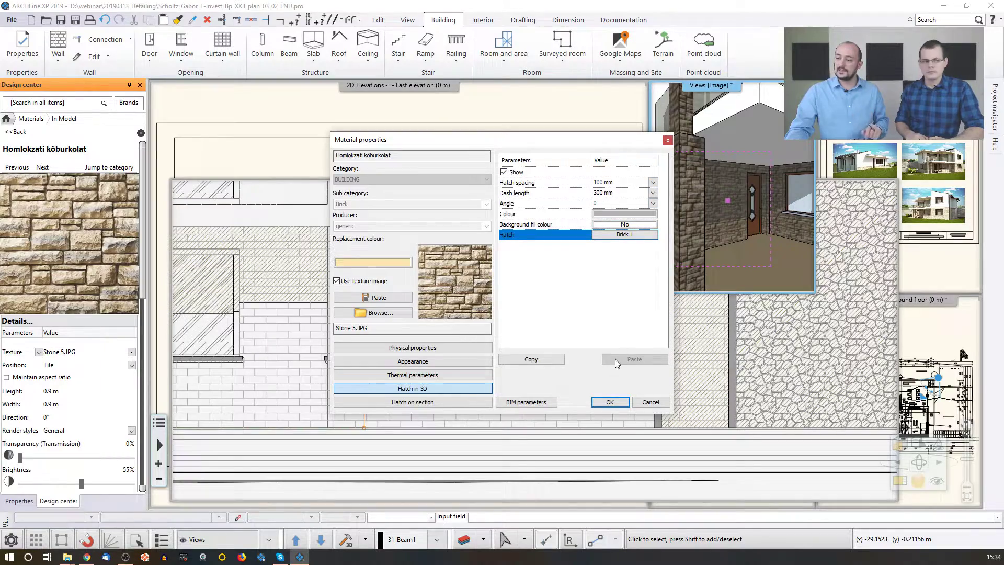
left_click(609, 402)
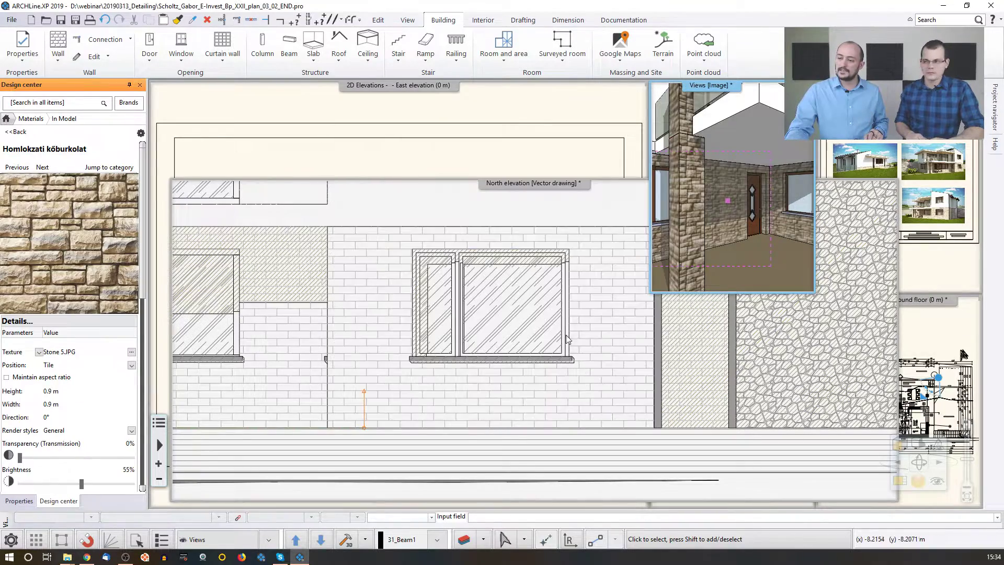
- Look up the 3D stair's material in the library
left_click(596, 262)
scroll(582, 265, "down", 5)
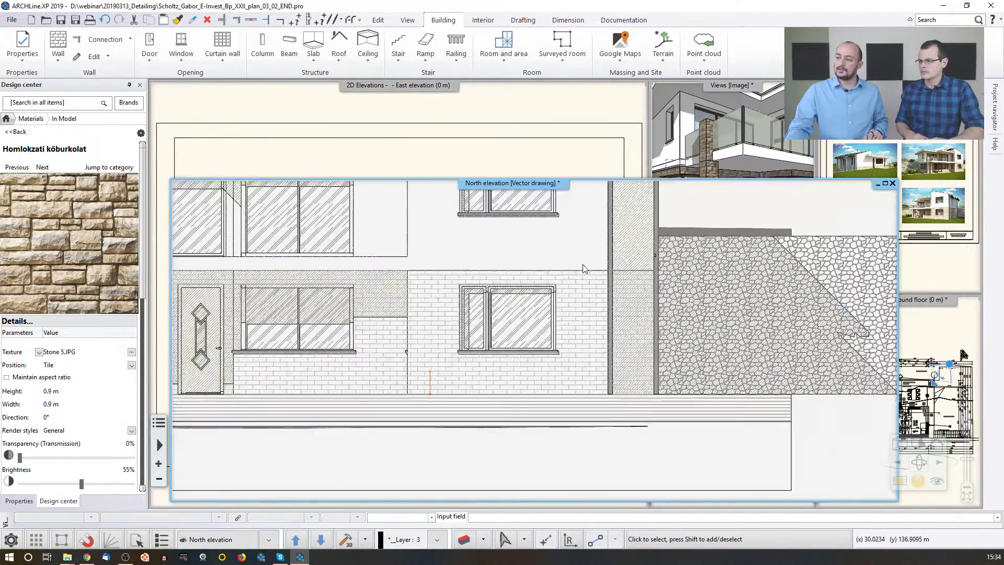
left_click(706, 163)
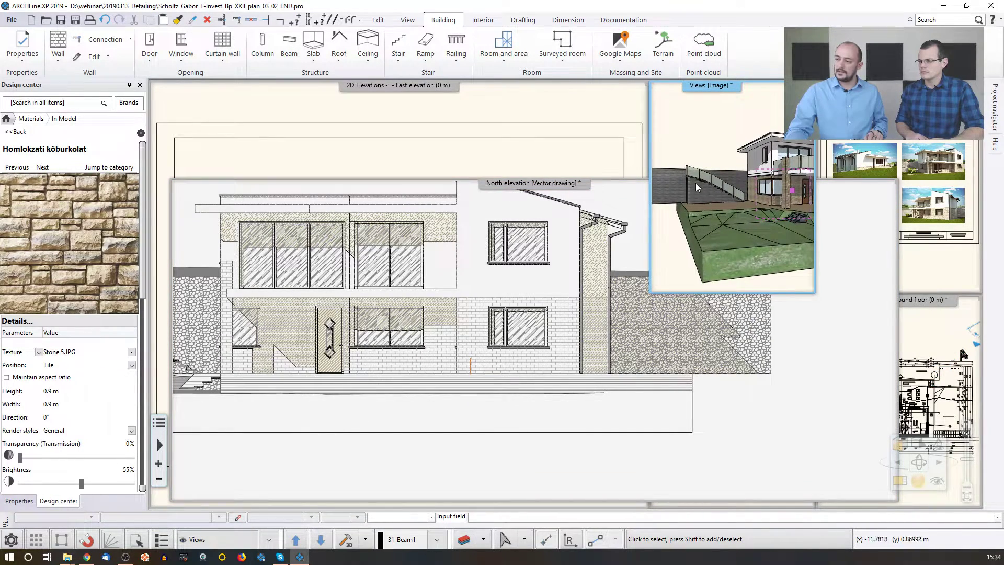
right_click(696, 194)
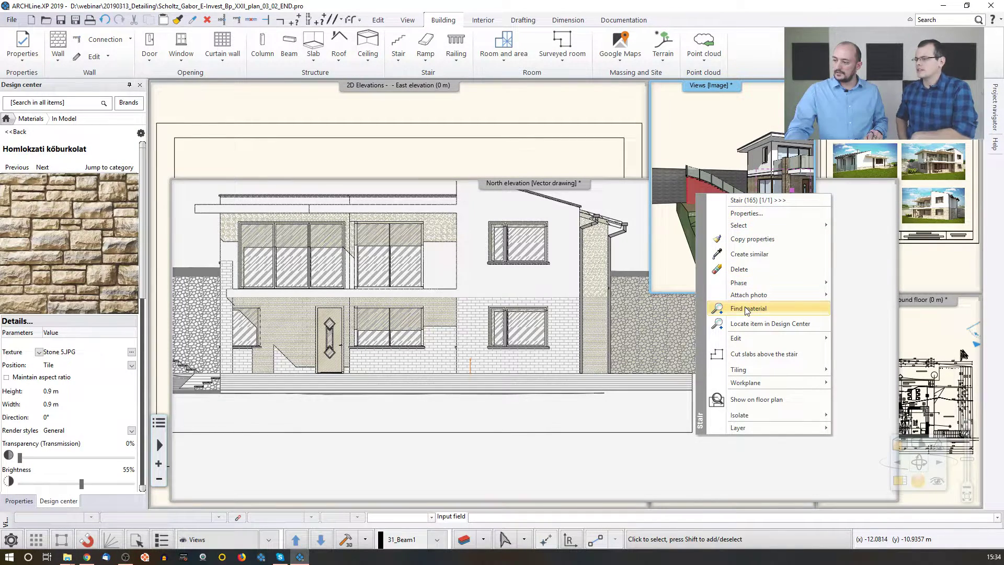
left_click(560, 237)
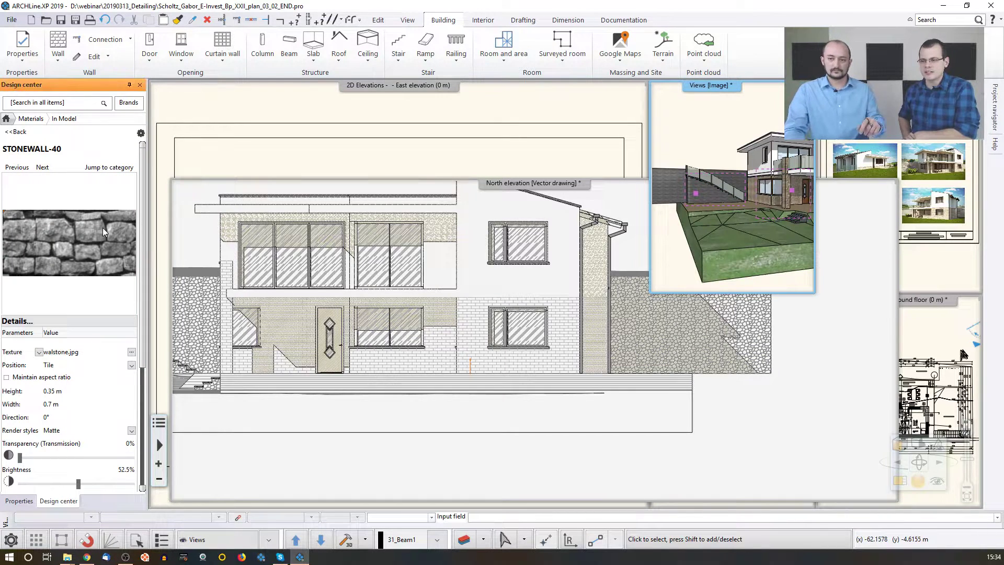
- Turn off the STONEWALL-40 material's 3D hatch and bring the East elevation forward
double_click(84, 246)
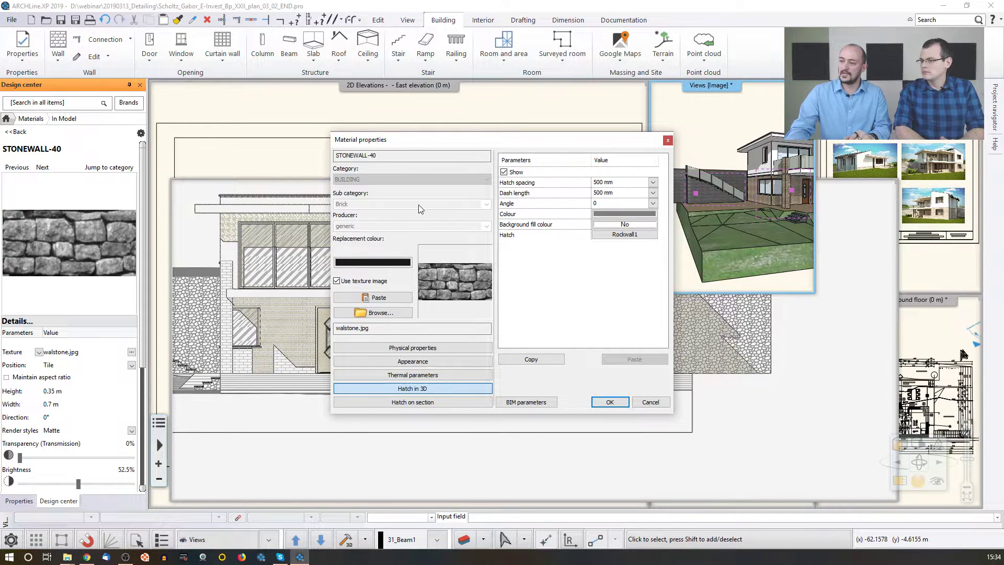
left_click(503, 172)
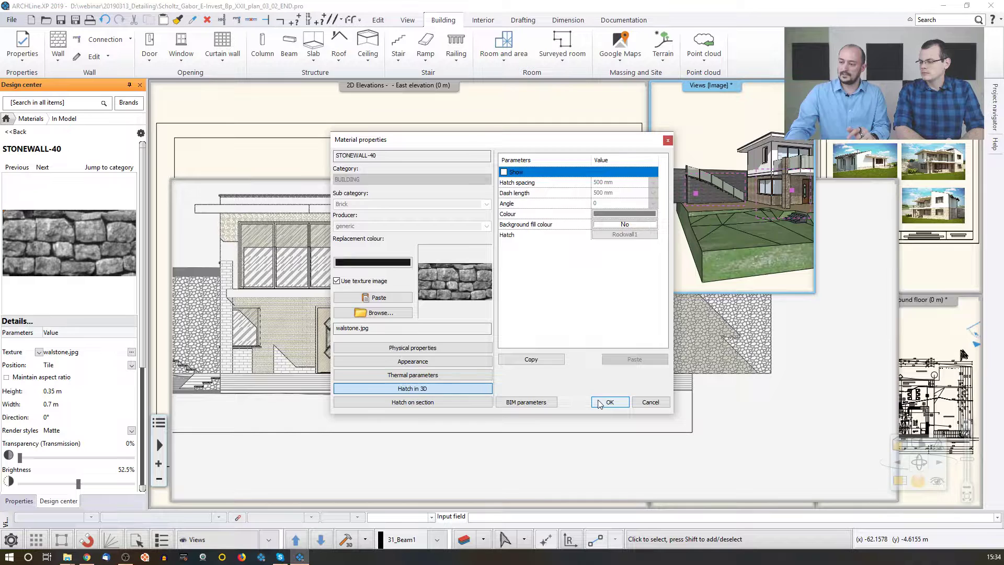
left_click(610, 402)
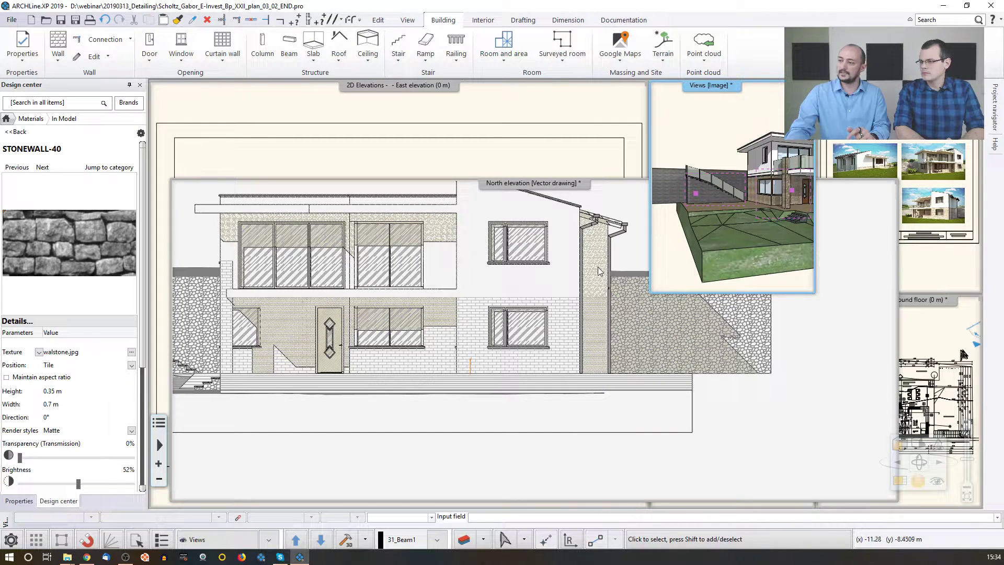
left_click(549, 168)
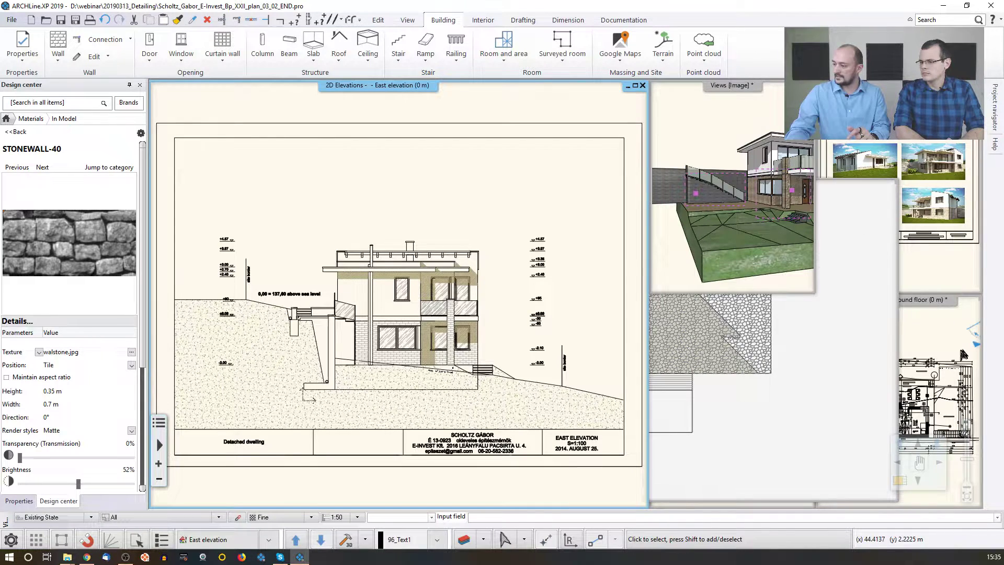
- Regenerate the 3D model from the ground floor plan, then bring forward and zoom out the North elevation
left_click(948, 298)
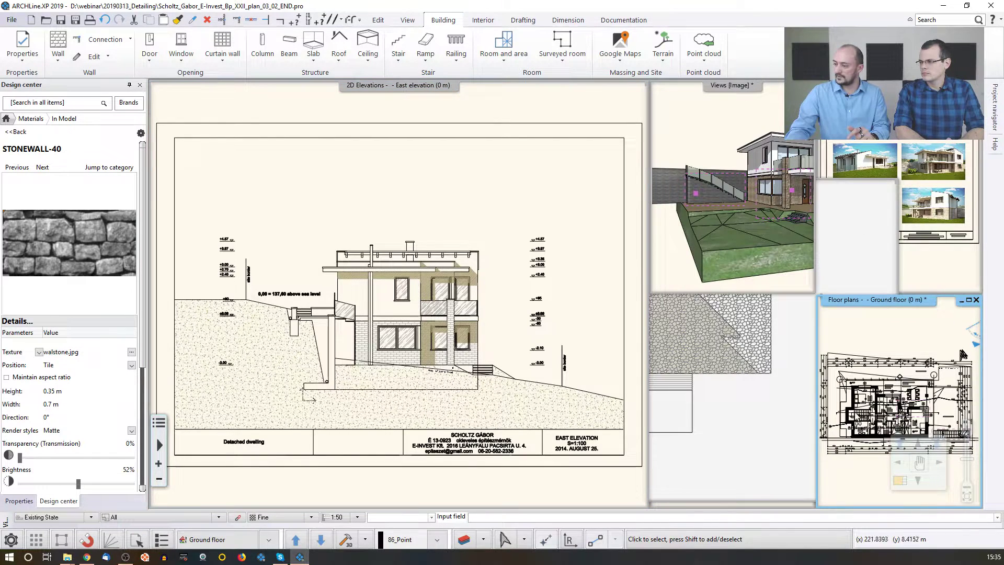
left_click(347, 540)
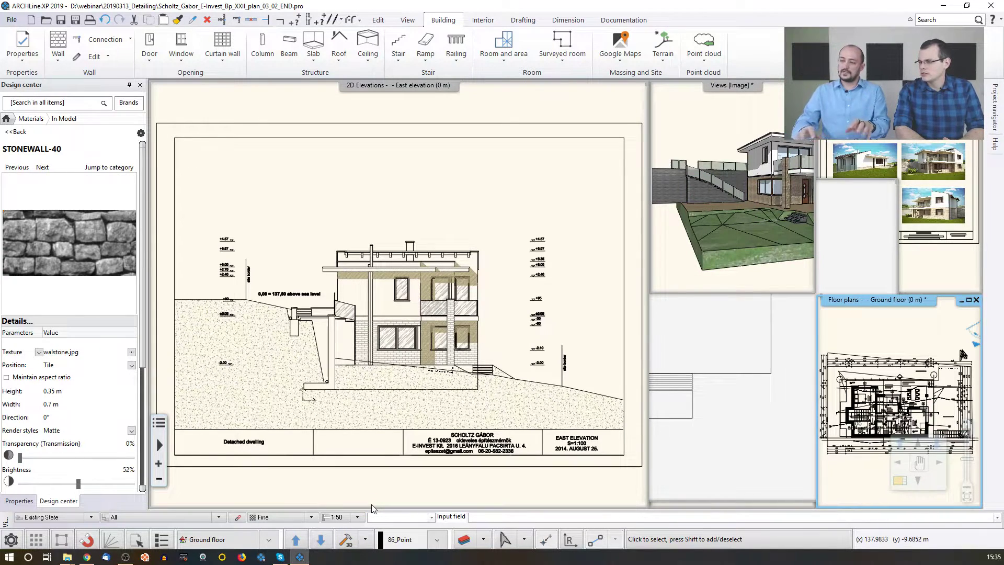
left_click(740, 386)
scroll(743, 376, "down", 3)
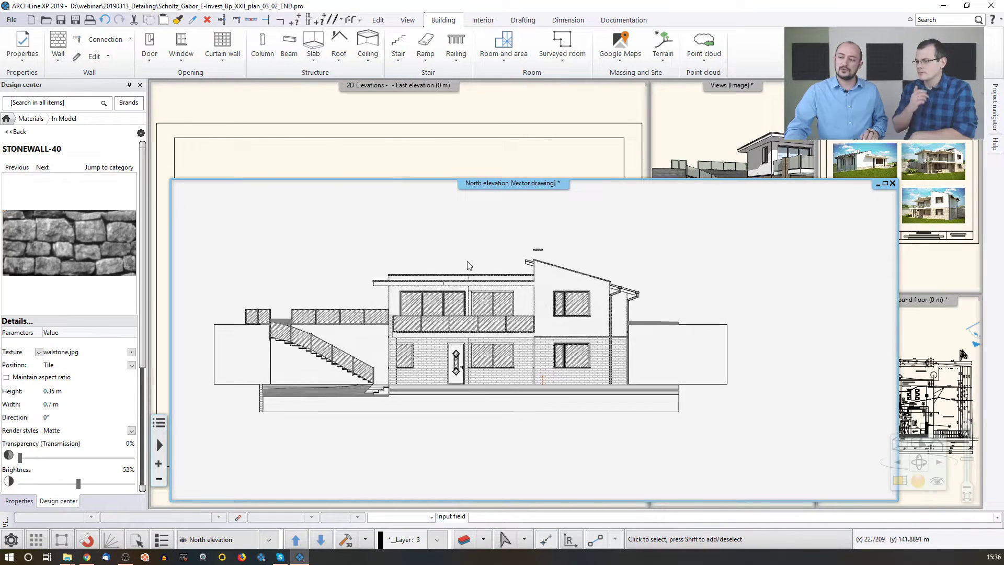
- Copy the whole North elevation with Ctrl+C, using the building's ground corner as base point
scroll(471, 264, "down", 1)
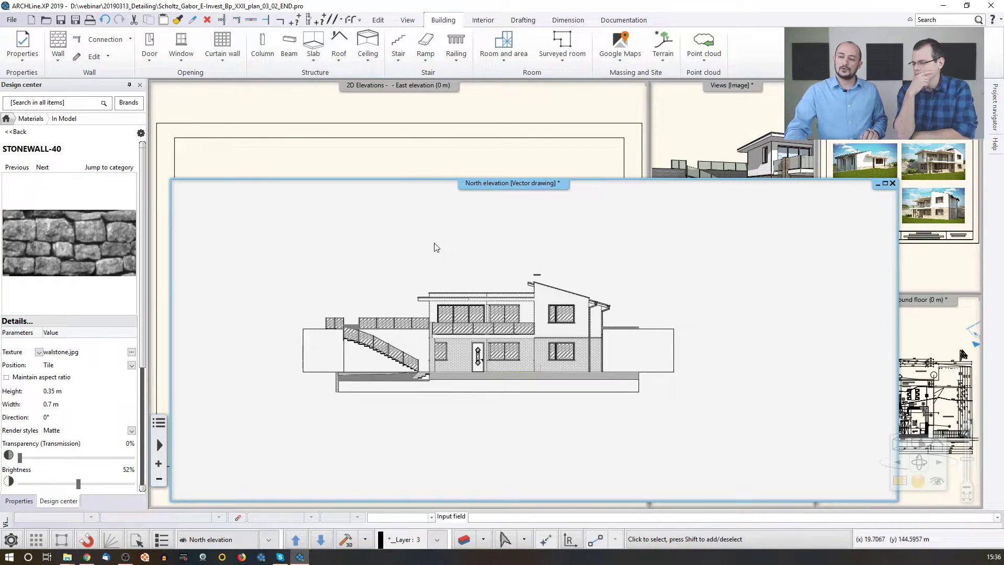
left_click(268, 243)
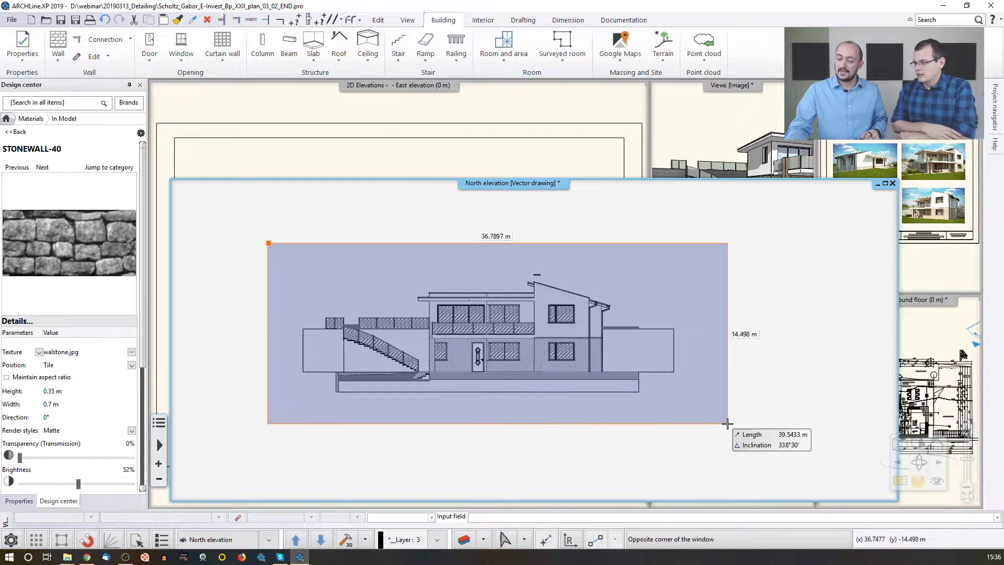
left_click(727, 423)
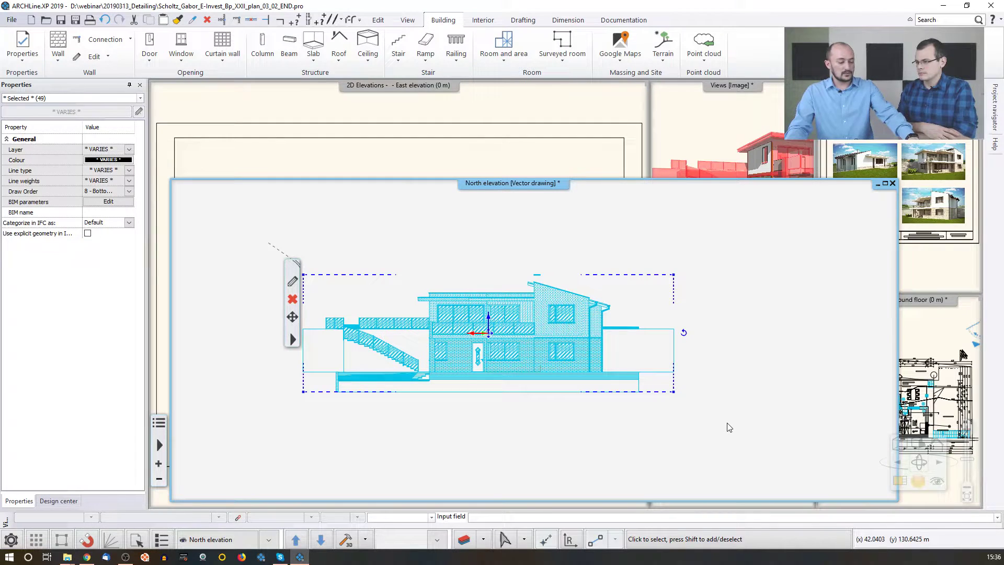
key("ctrl+c")
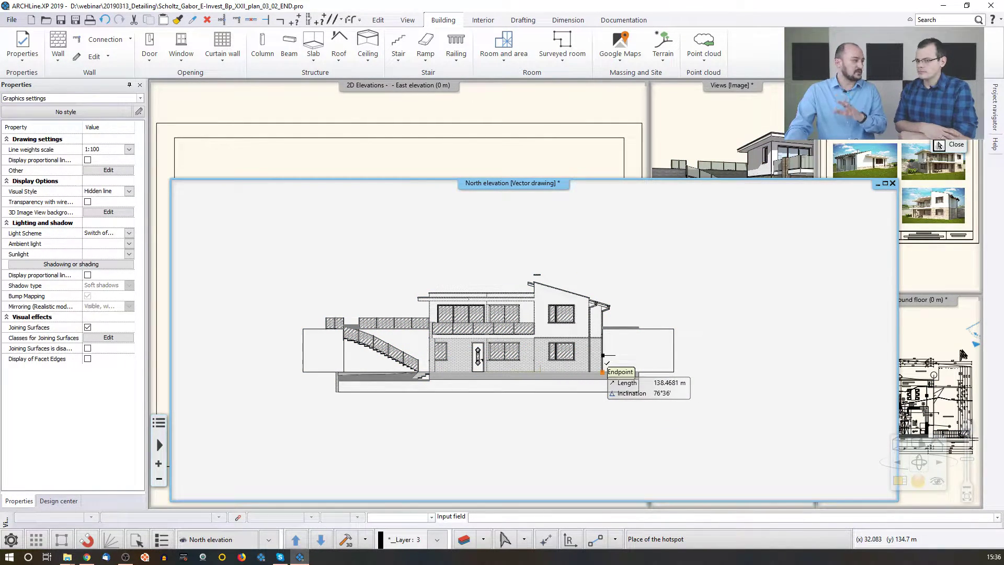
left_click(603, 371)
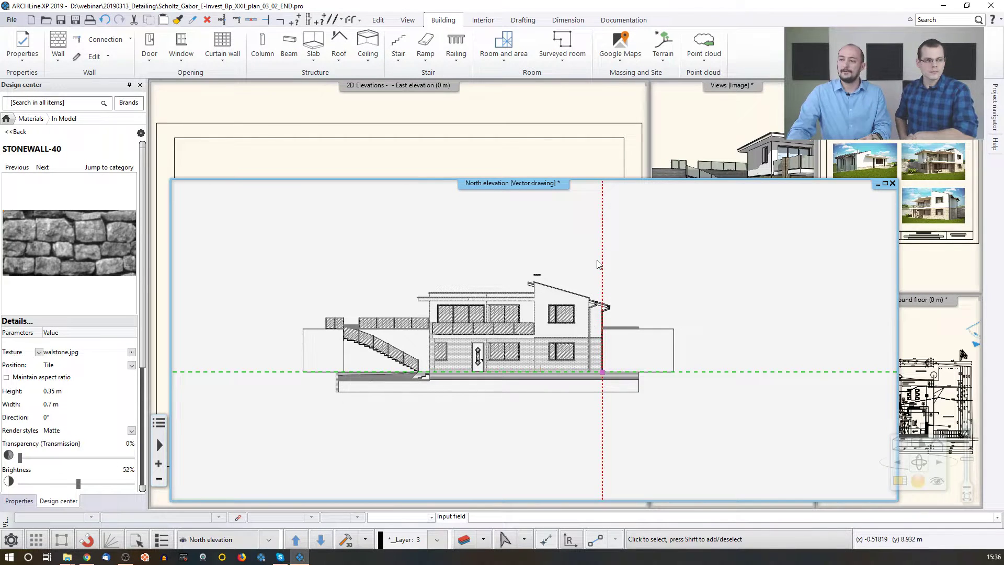
left_click(517, 234)
left_click(517, 243)
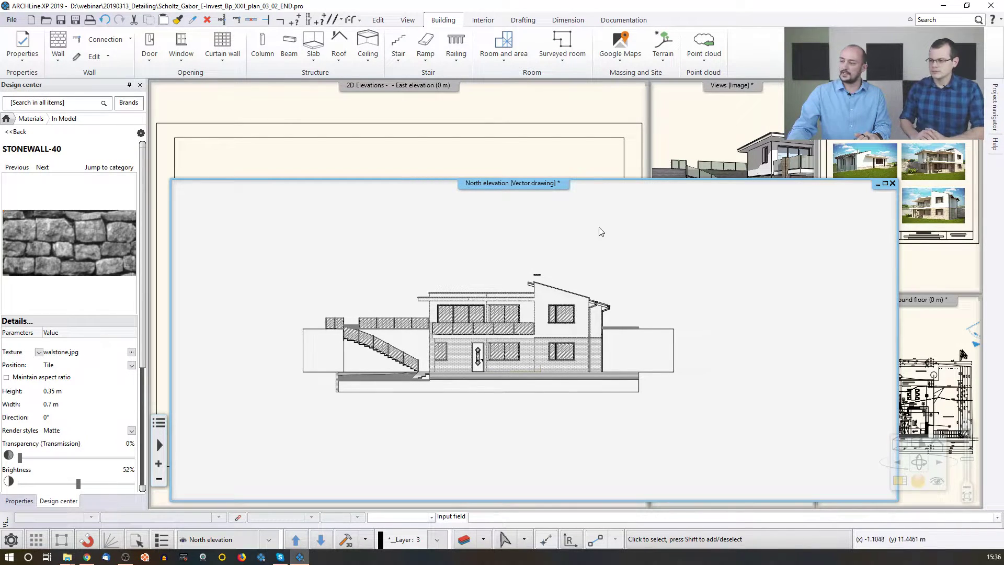
left_click(962, 354)
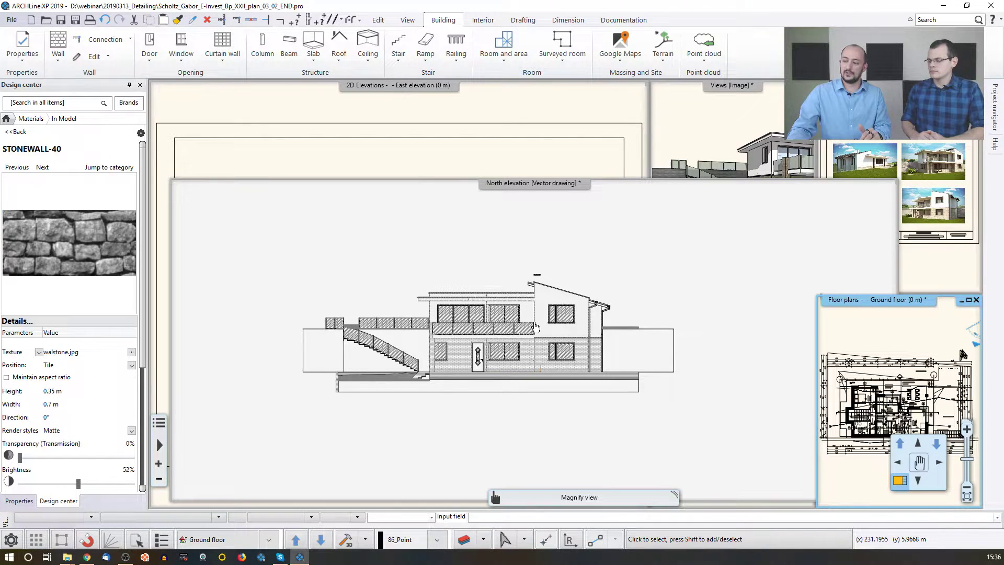
- Paste the copied North elevation with Ctrl+V to the right of the floor plan
scroll(526, 306, "down", 3)
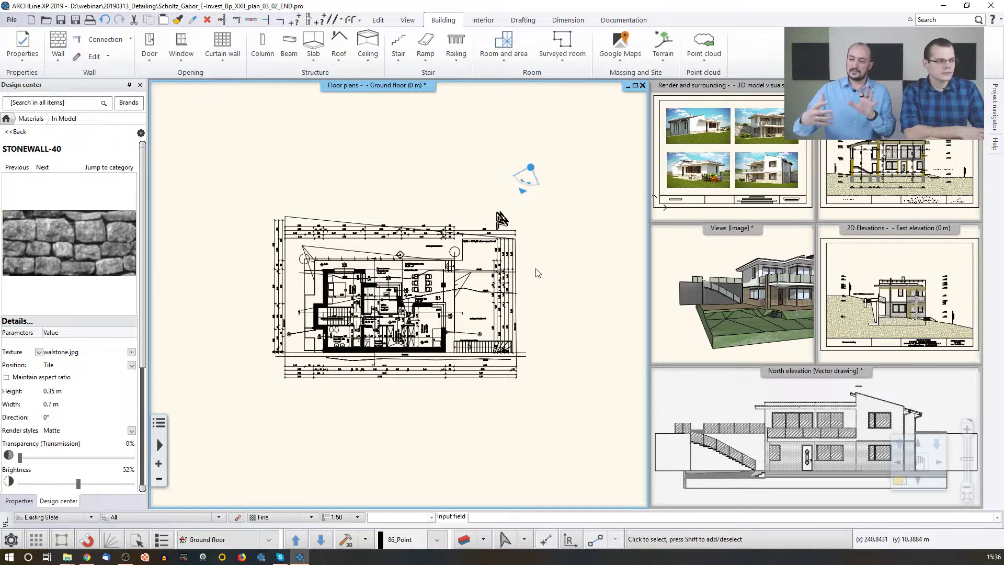
middle_click_drag(537, 264, 425, 250)
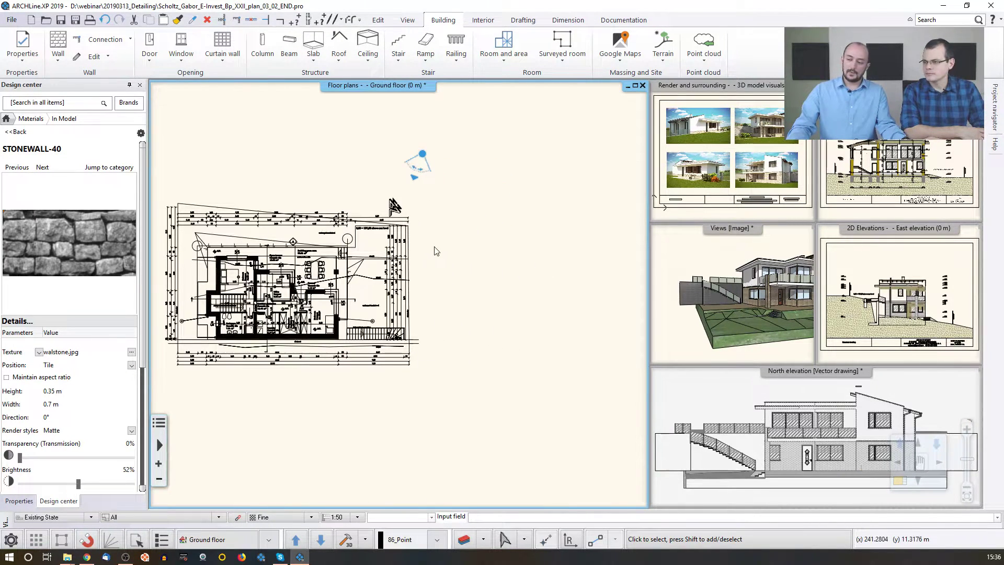
key("ctrl+v")
scroll(460, 267, "down", 2)
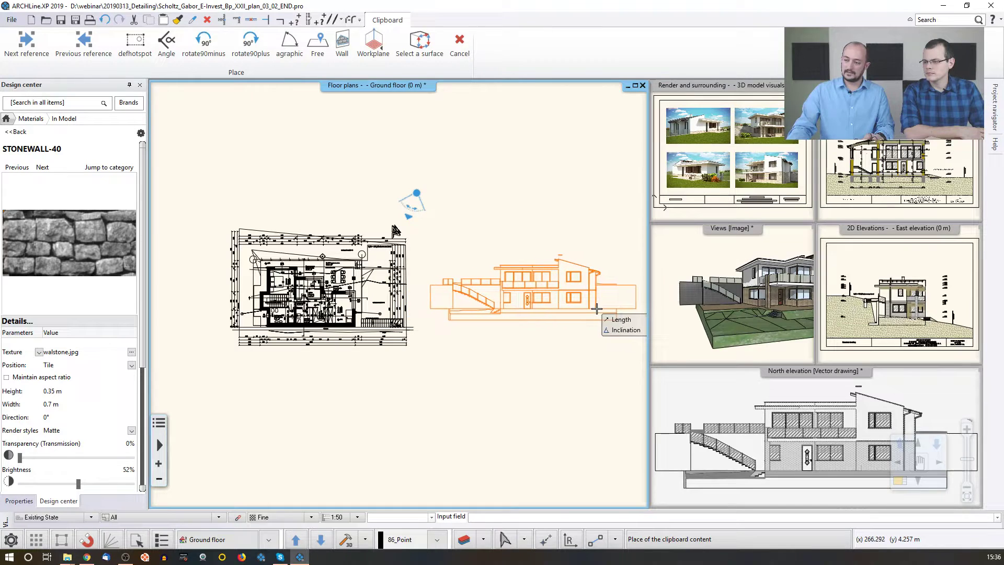
left_click(597, 309)
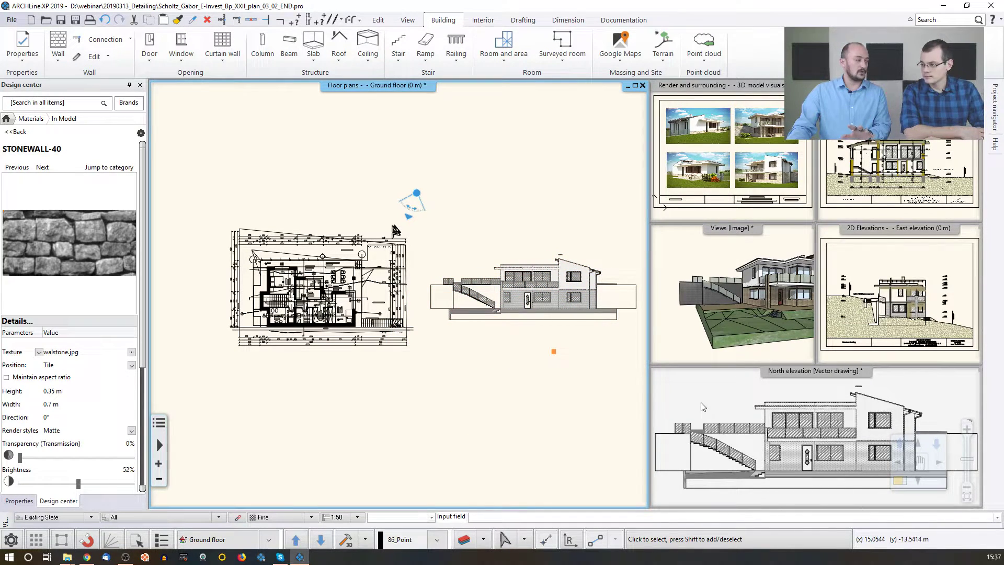
- Zoom in on the North elevation window to select a door, then reactivate the floor plan
left_click(778, 423)
scroll(781, 425, "up", 2)
scroll(782, 426, "up", 3)
left_click(799, 427)
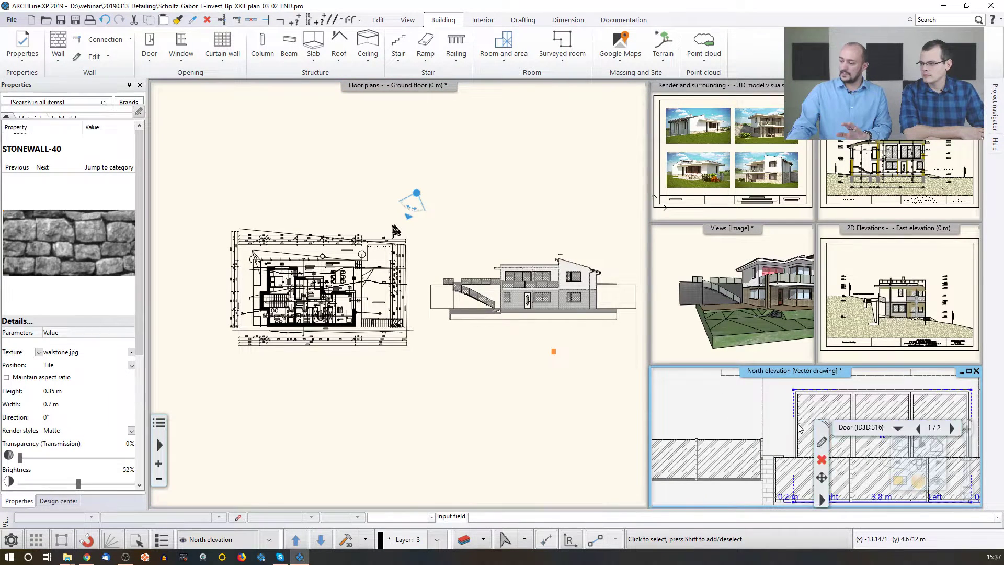
left_click(504, 283)
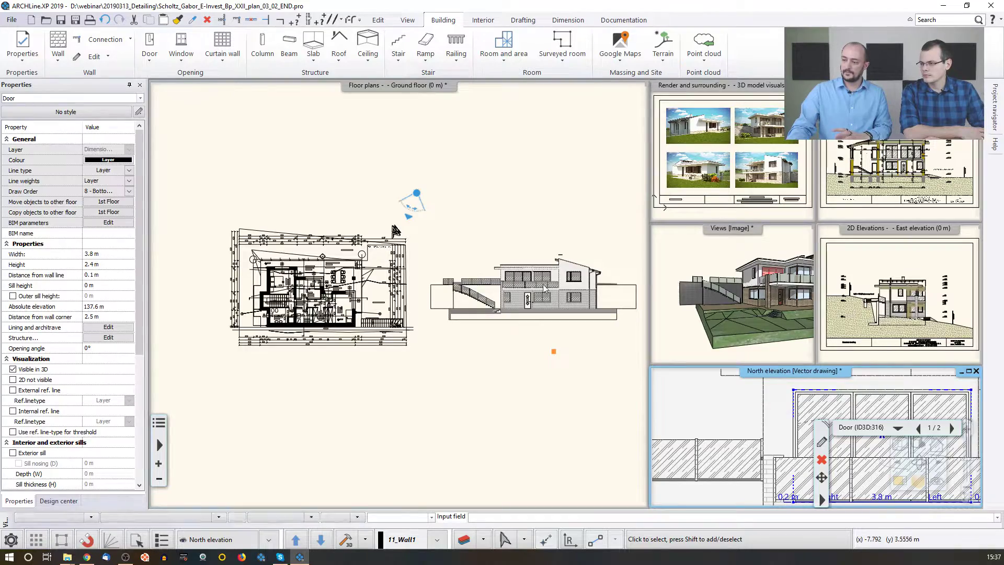
scroll(505, 282, "up", 6)
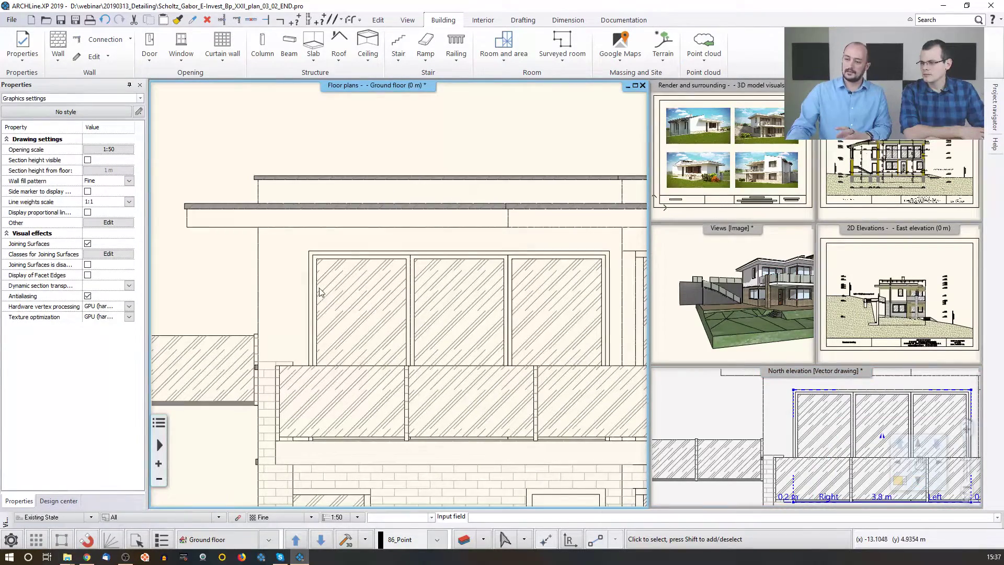
- Trim out the short vertical line left of the upper door panels using Delete between points
left_click(311, 290)
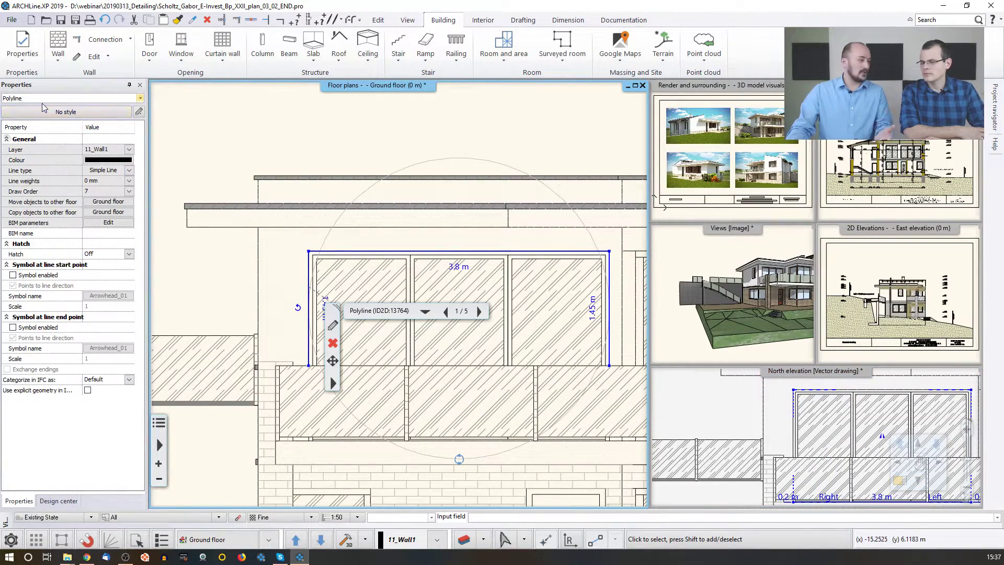
left_click(231, 129)
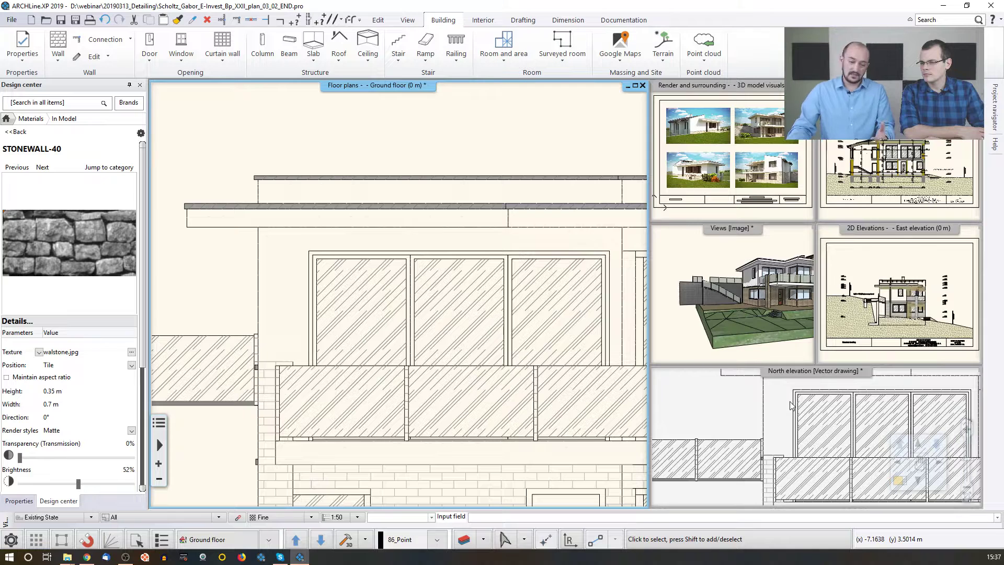
left_click(327, 152)
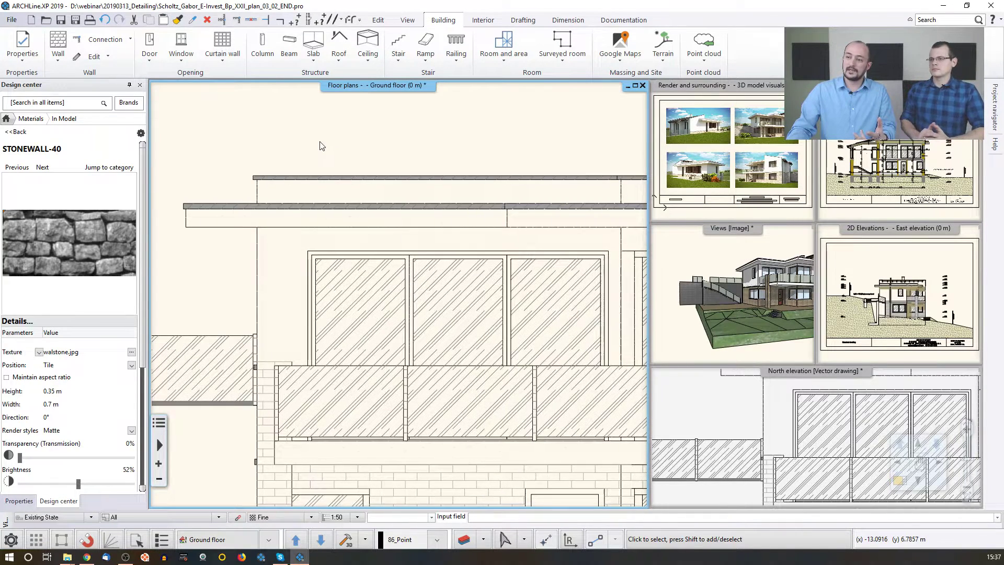
left_click(251, 21)
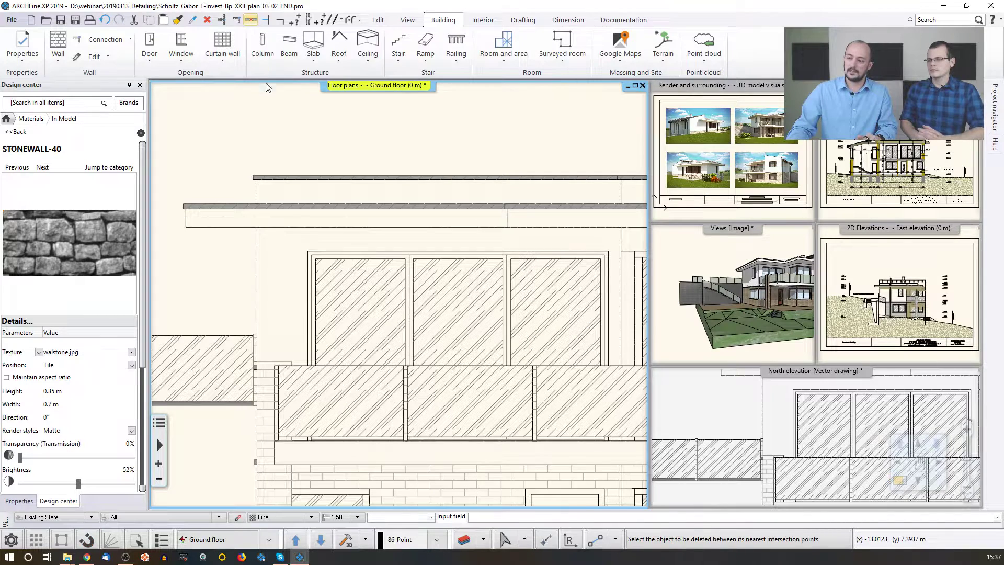
left_click(304, 273)
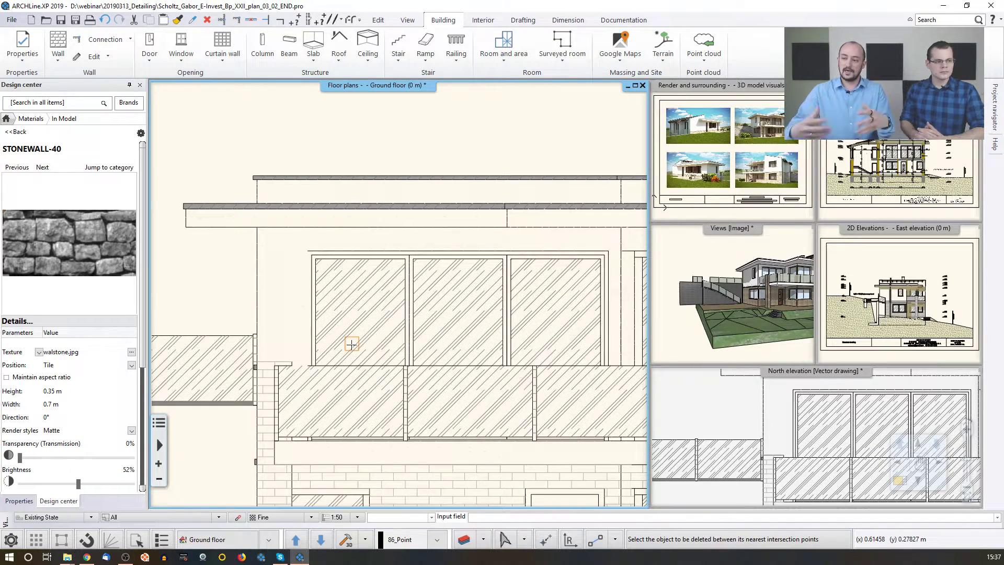
middle_click_drag(549, 288, 430, 287)
middle_click_drag(506, 294, 345, 292)
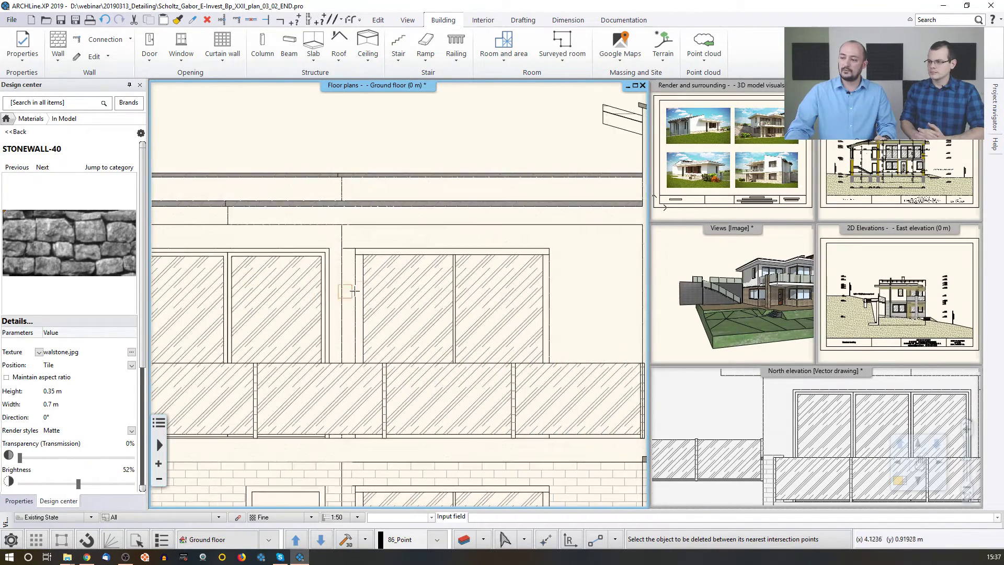
scroll(344, 292, "up", 2)
scroll(460, 279, "up", 1)
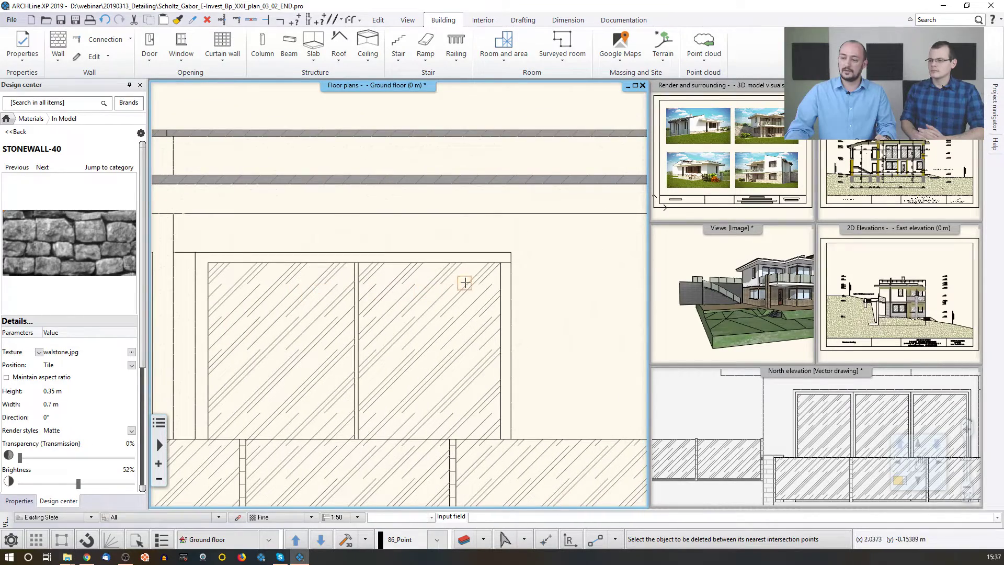
key("Escape")
scroll(512, 310, "down", 2)
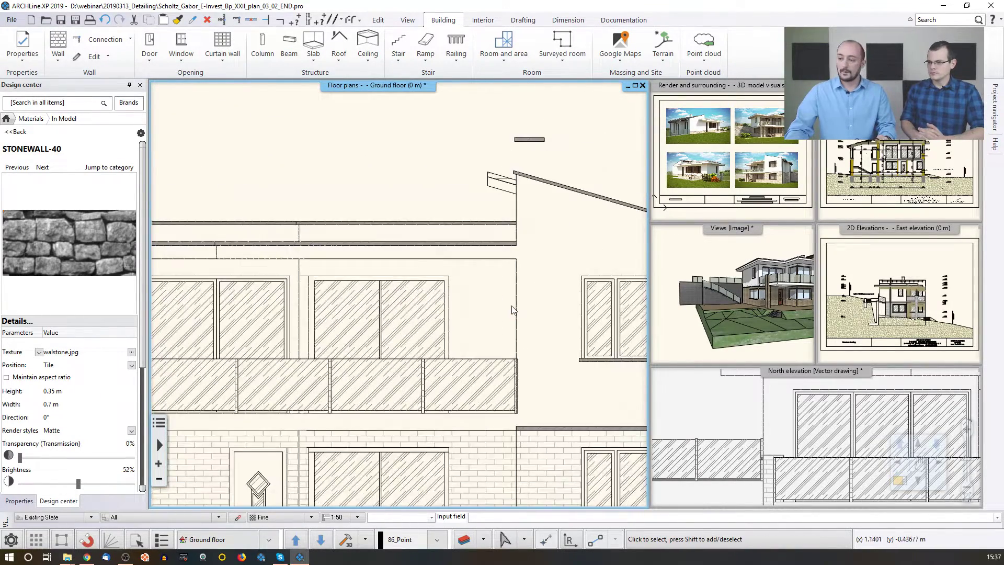
scroll(512, 310, "down", 1)
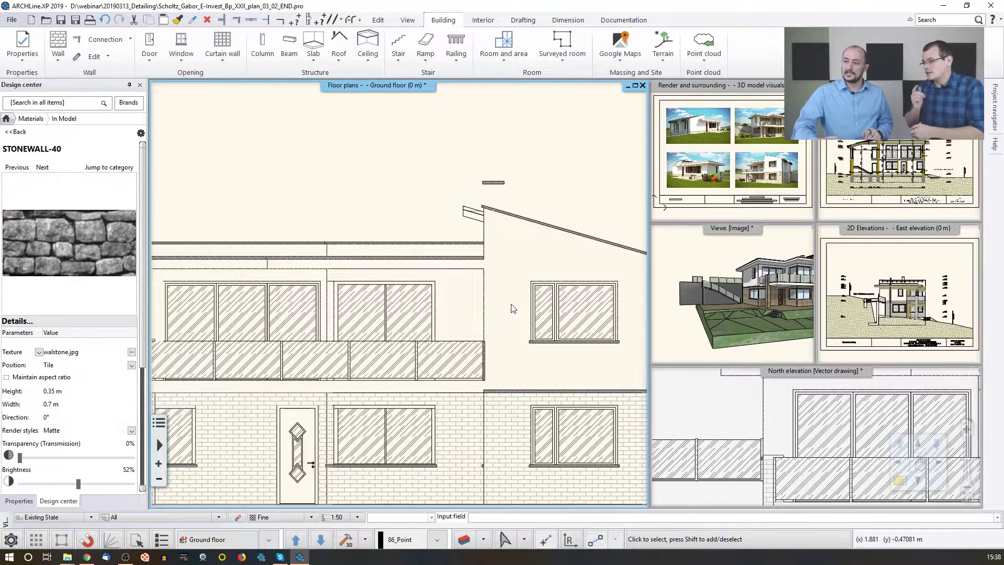
- Window-select the two stray objects above the roof edge and delete them
scroll(512, 308, "down", 3)
left_click_drag(403, 193, 497, 240)
key("Delete")
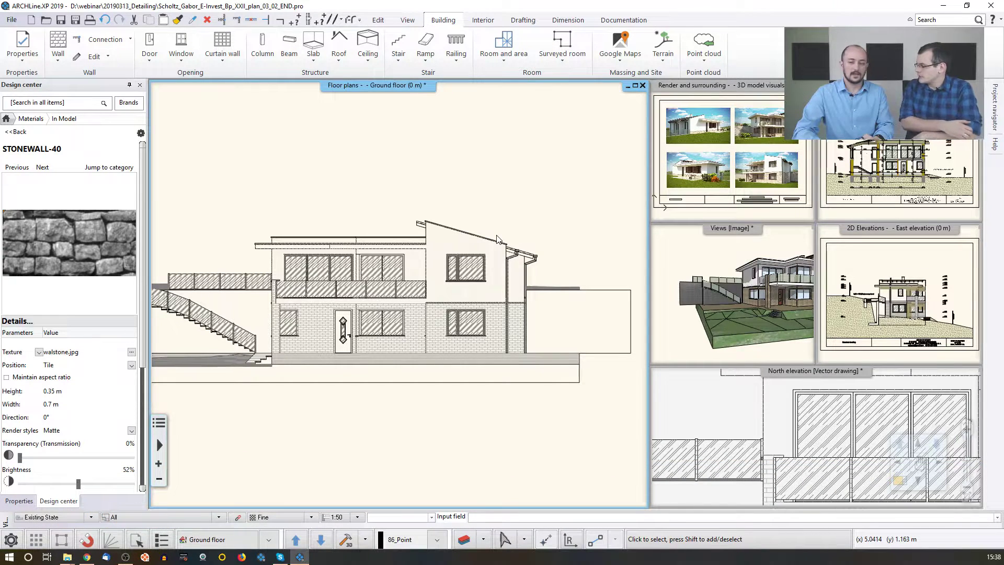
scroll(476, 220, "down", 5)
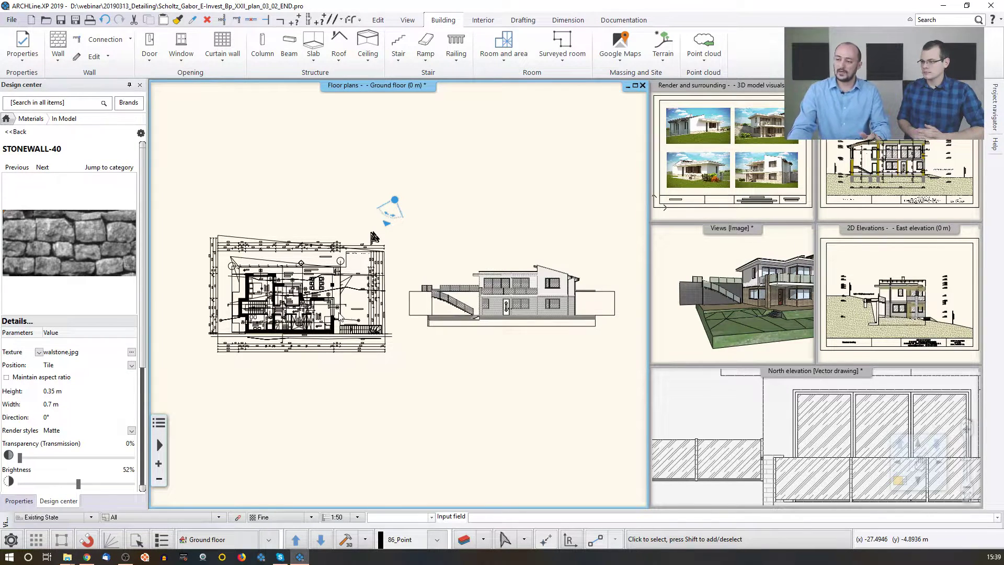
- Cut the whole elevation drawing to the clipboard with its midpoint as base point
middle_click_drag(339, 316, 294, 311)
left_click(594, 333)
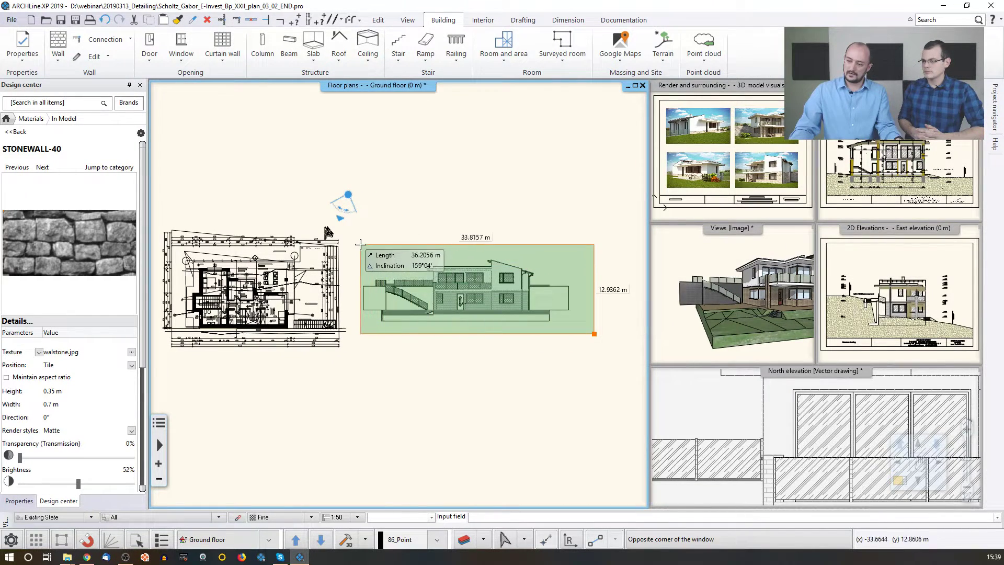
left_click(361, 244)
left_click(483, 273)
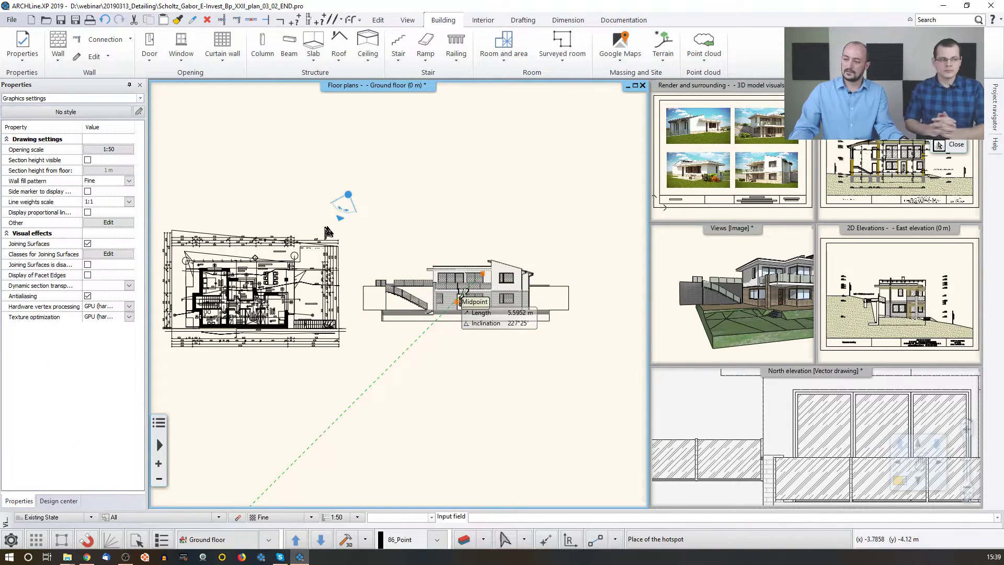
left_click(460, 300)
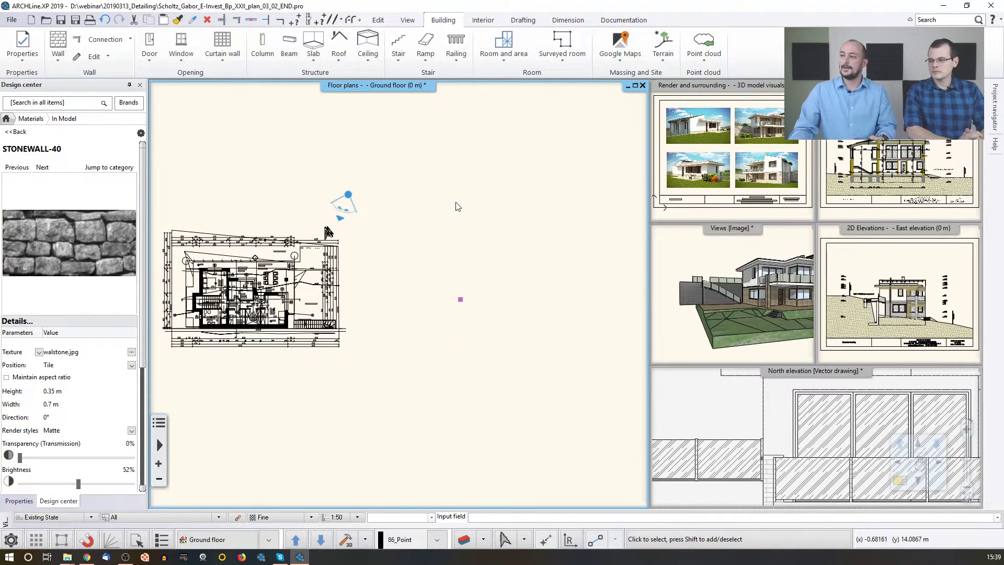
middle_click(473, 190)
middle_click(473, 192)
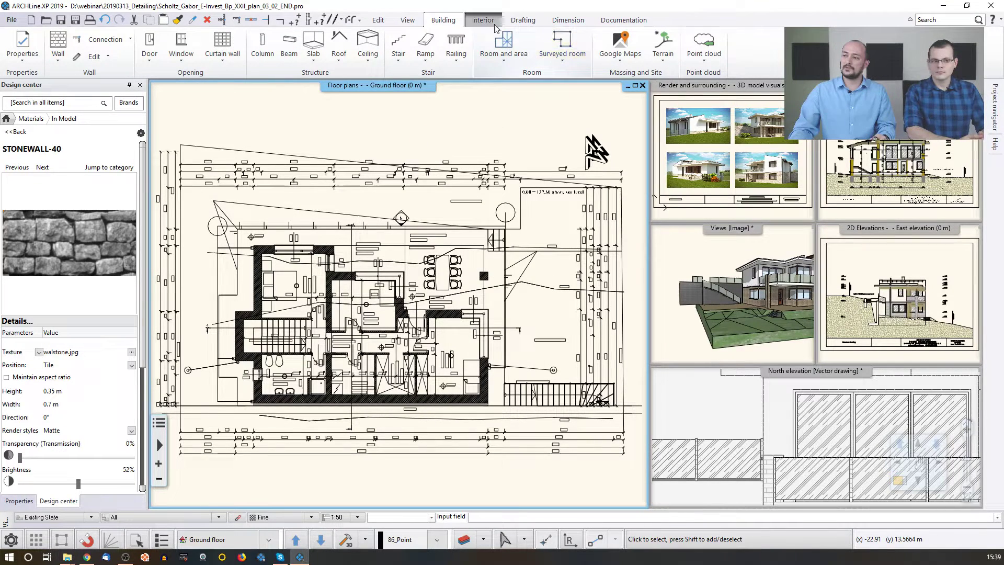
- Add a new 2D drawing view named '2D Unlinked Elevations'
left_click(407, 20)
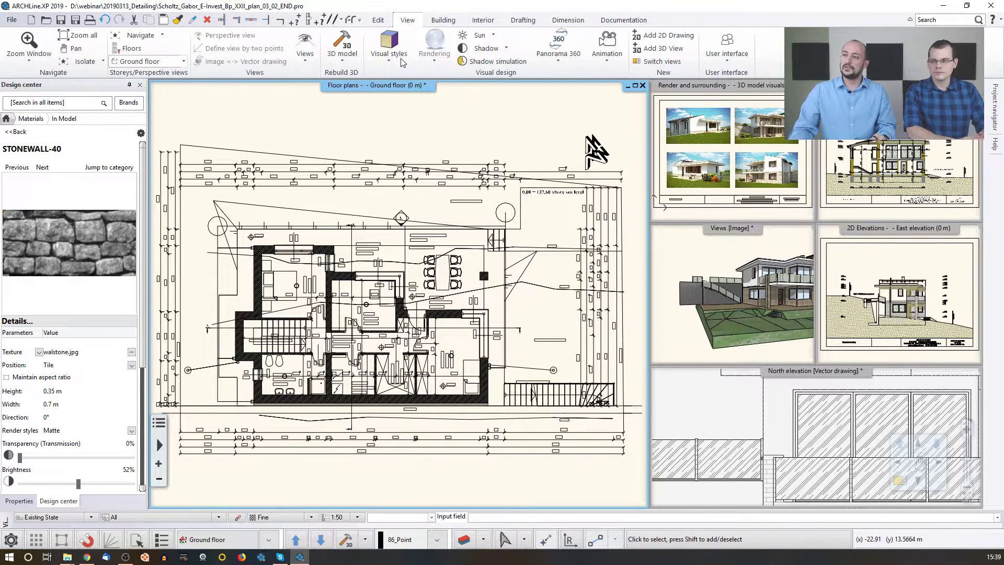
left_click(662, 36)
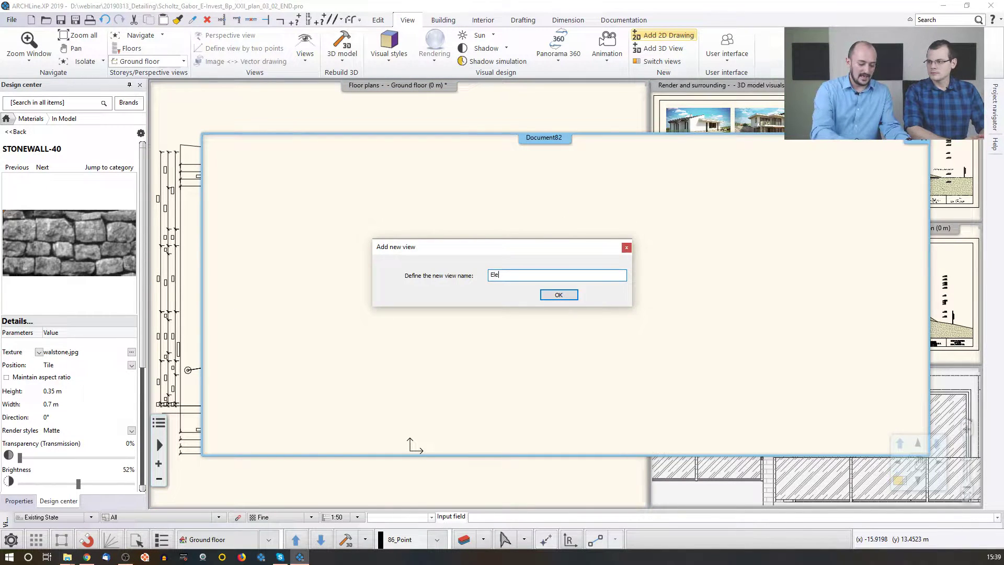
type("ations")
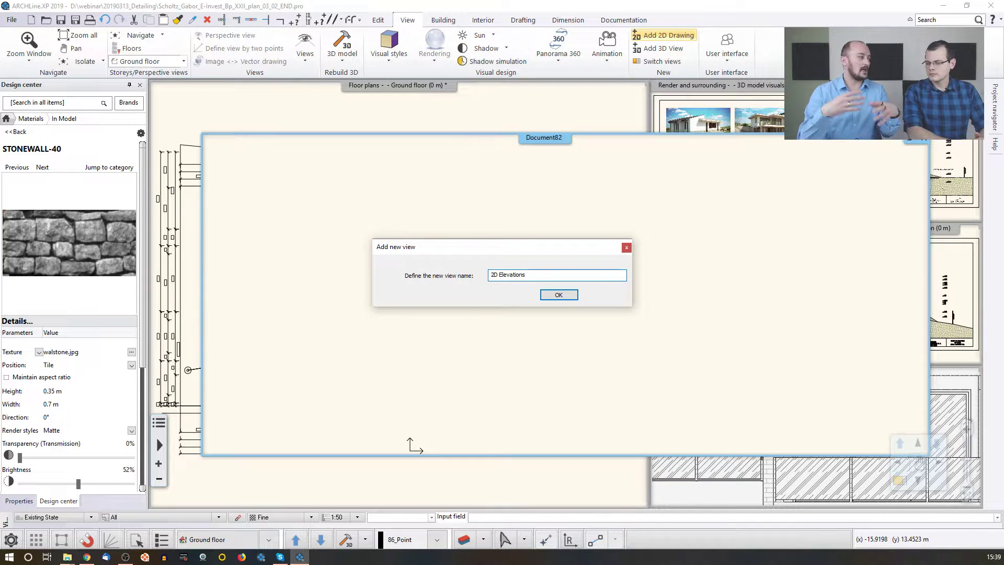
type("Unlinked")
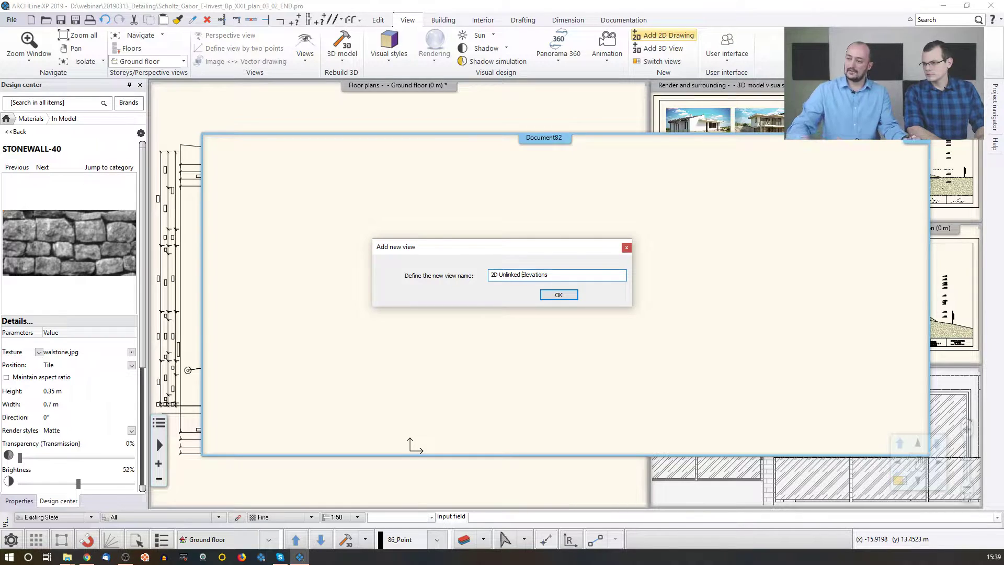
left_click(560, 295)
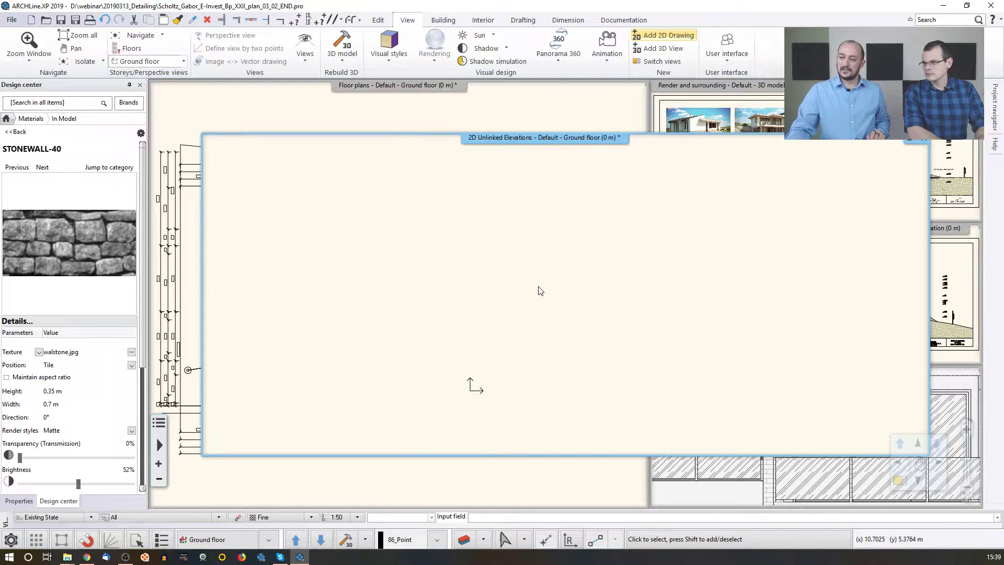
- Paste the elevation at its original position, then bring the floor plan back to front
key("ctrl+v")
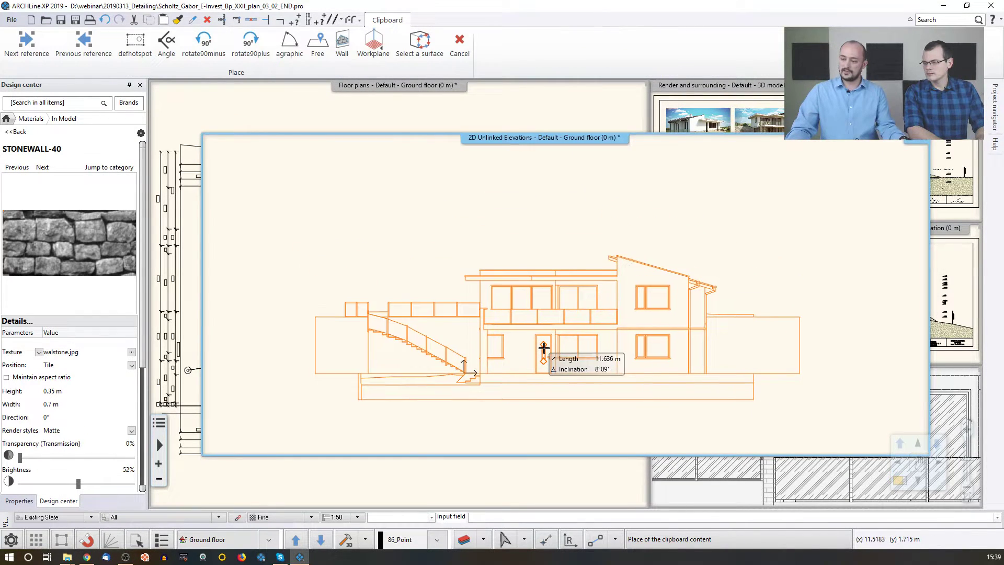
key("Escape")
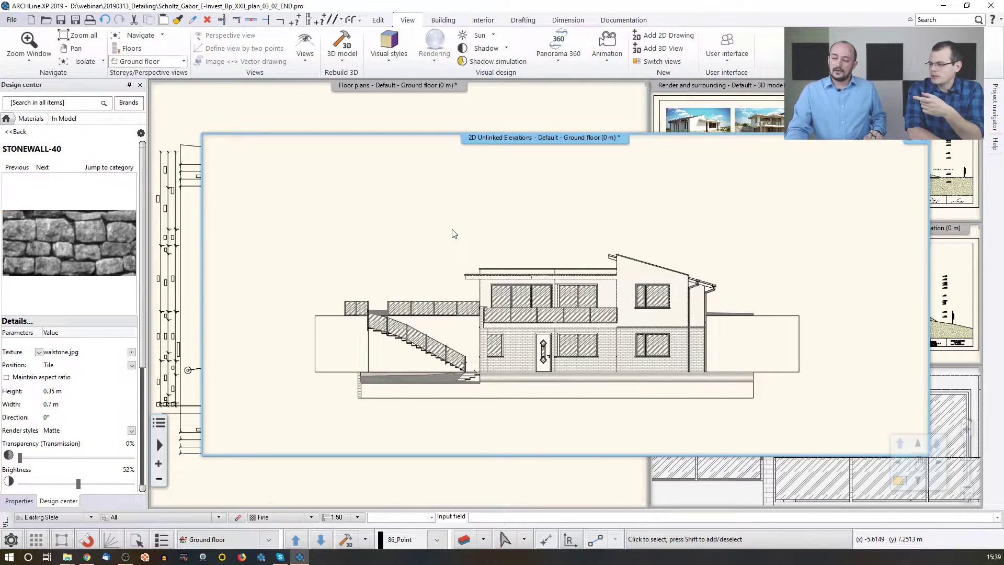
scroll(471, 250, "down", 3)
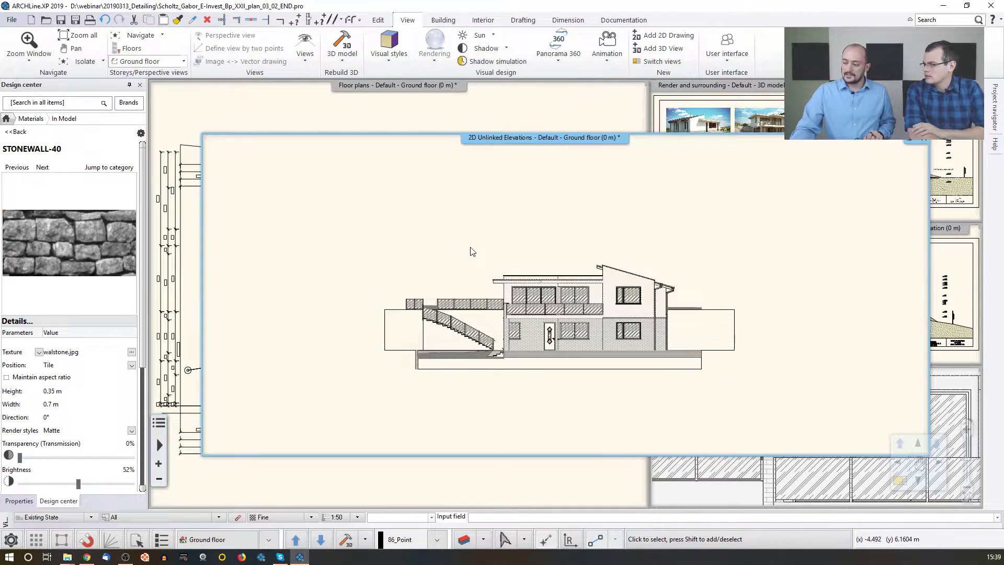
left_click(727, 471)
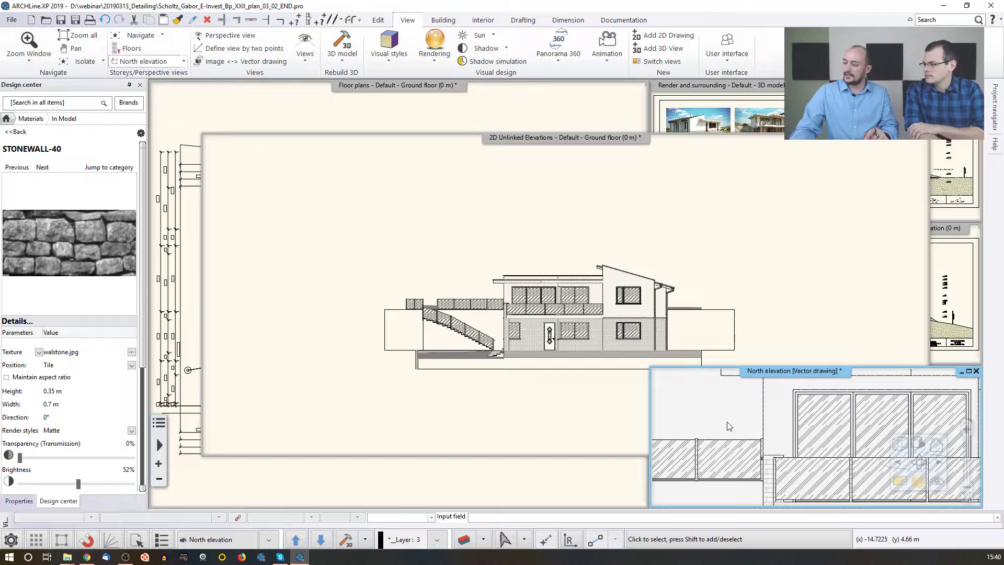
left_click(532, 120)
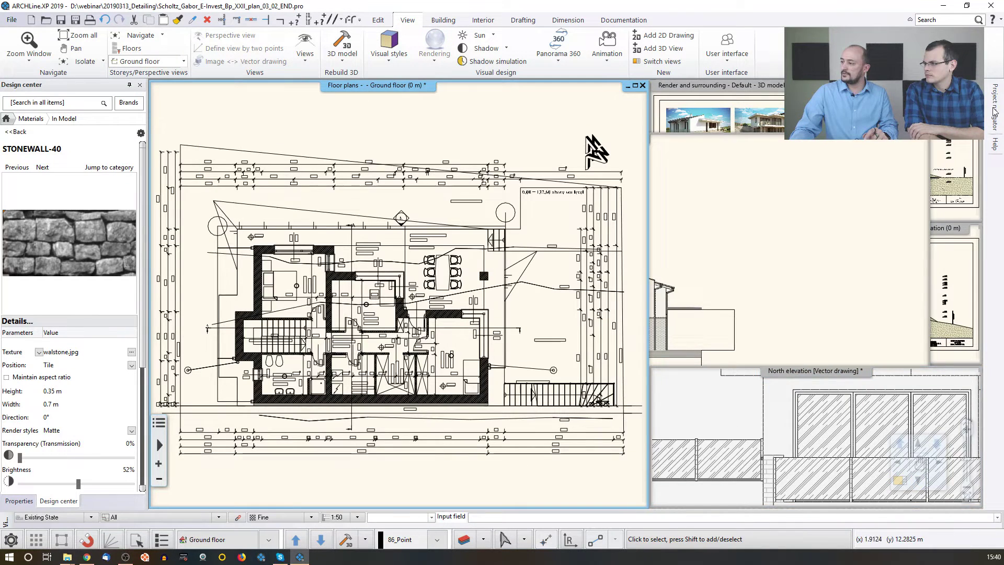
mouse_move(999, 112)
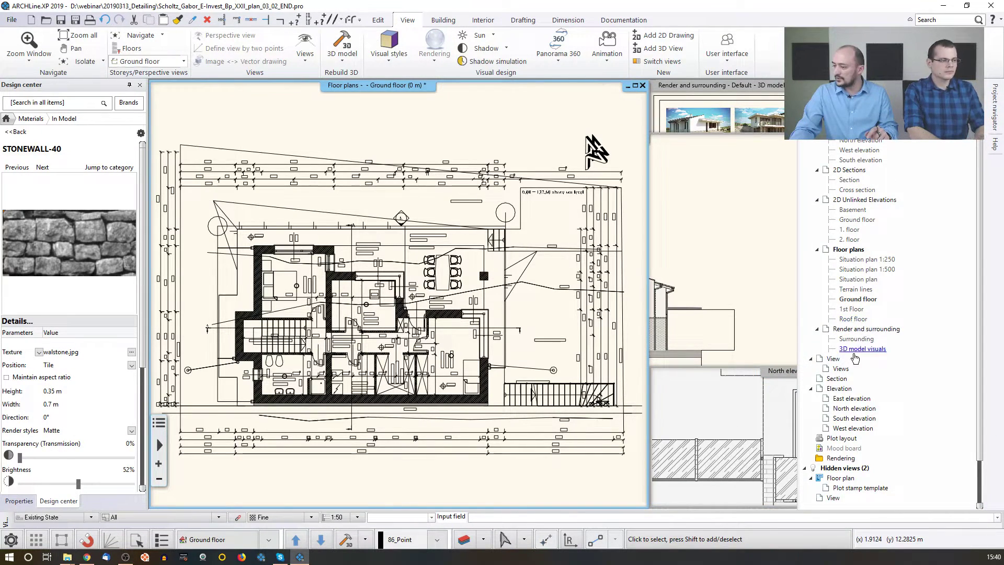
- Create the West elevation view, window-select its drawing, and close its floating window
double_click(851, 418)
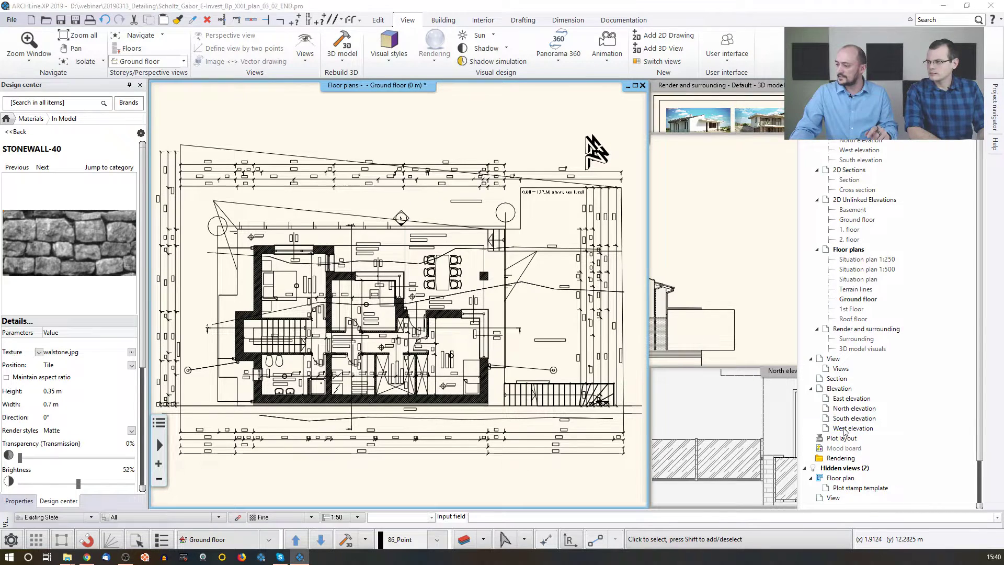
left_click(492, 302)
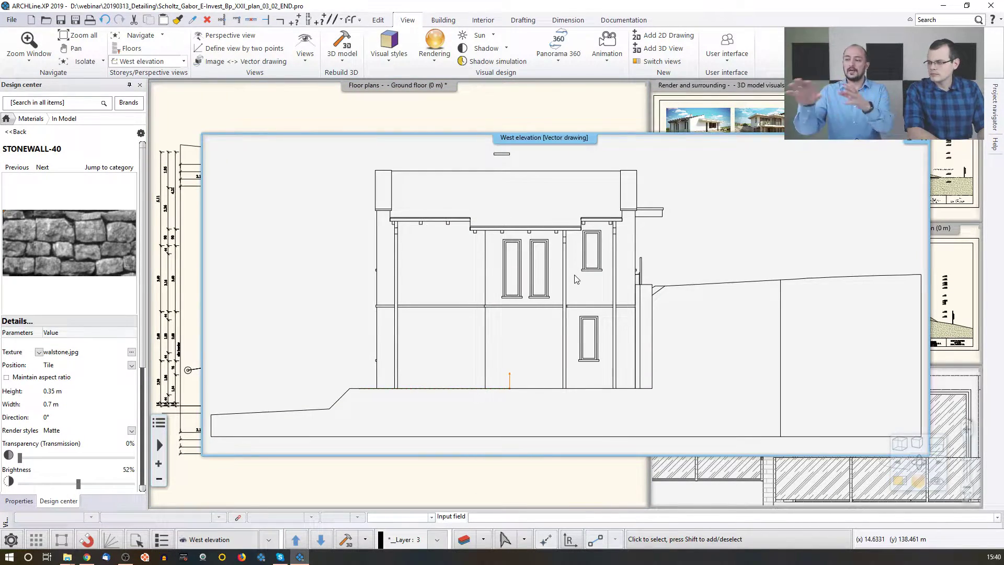
scroll(585, 284, "down", 3)
left_click(358, 193)
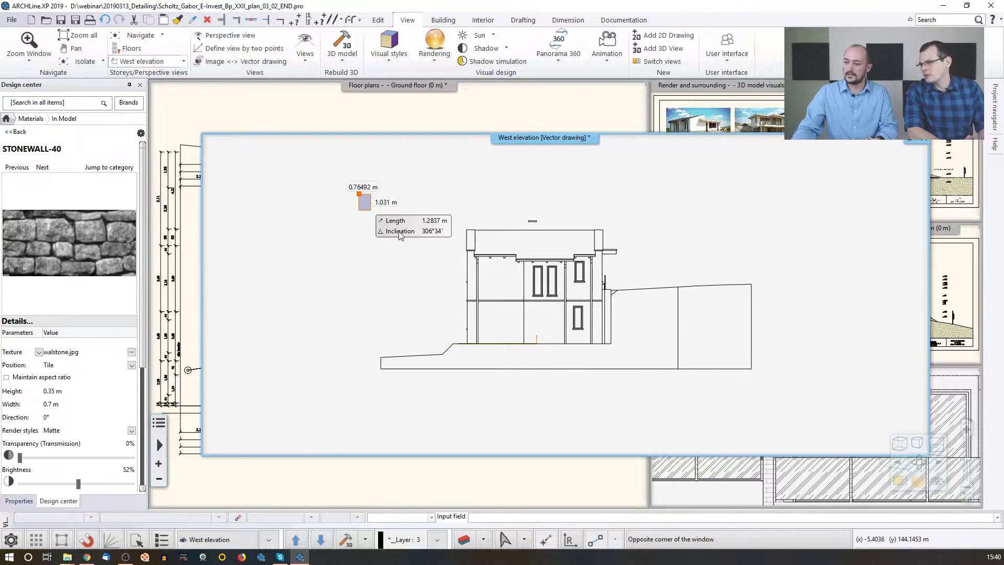
left_click(775, 406)
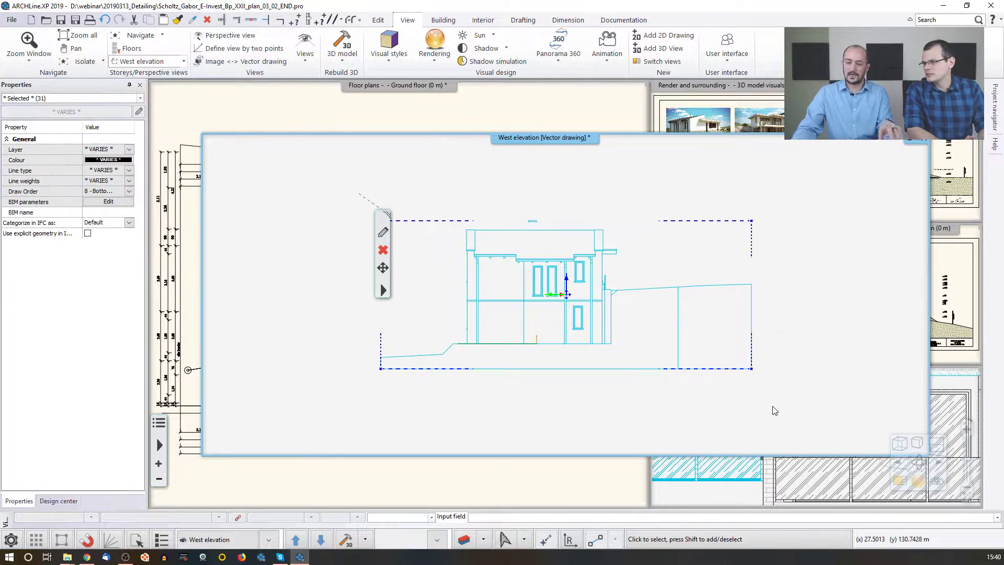
left_click(939, 145)
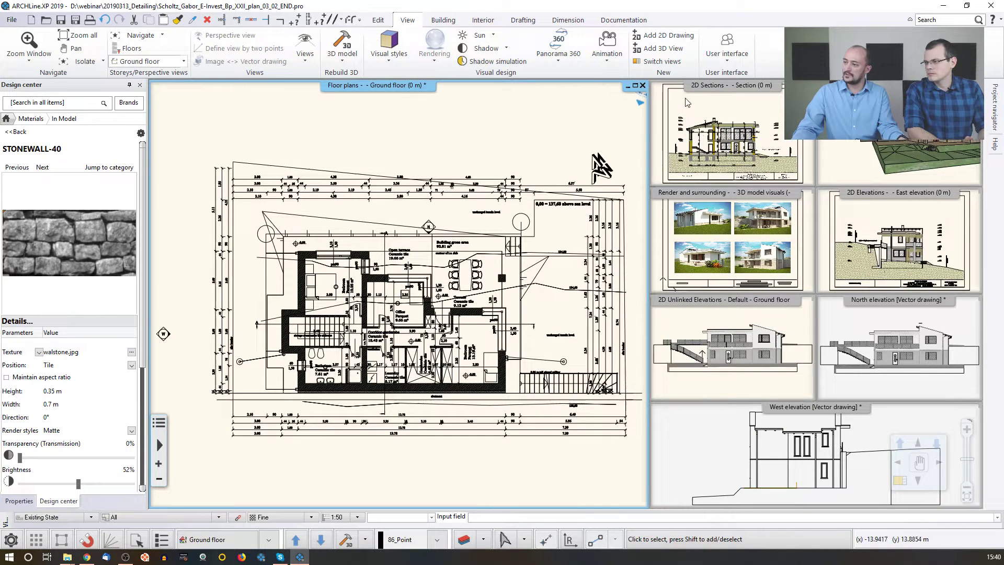
- Swap 2D Unlinked Elevations into the main view, cancel the paste, and open Edit levels
left_click(722, 303)
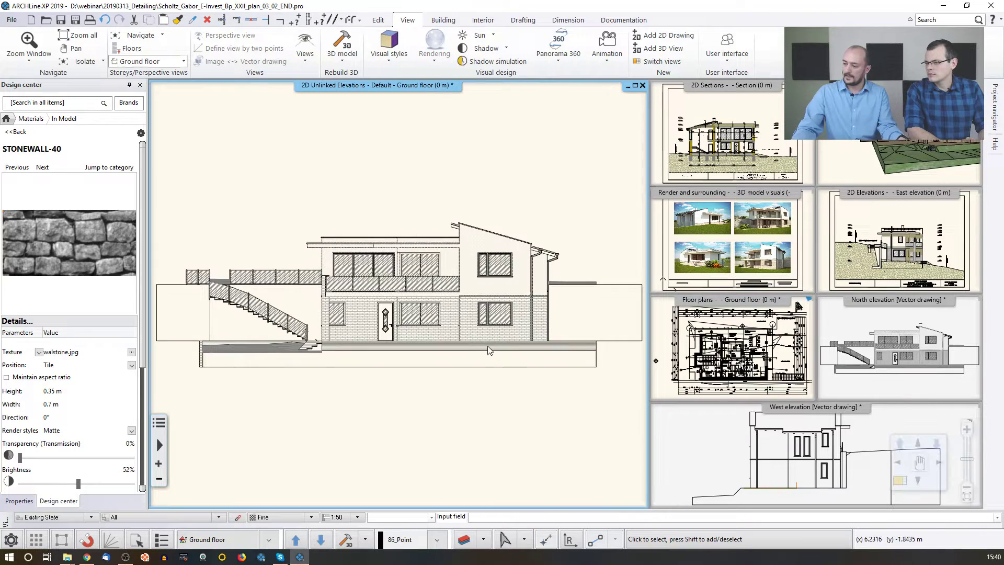
middle_click_drag(486, 202, 451, 254)
scroll(447, 258, "down", 2)
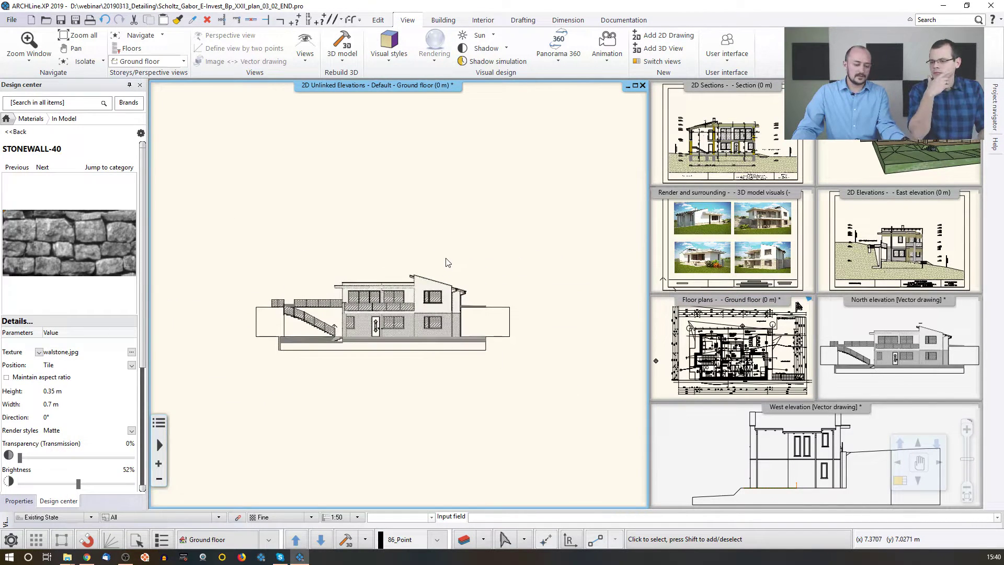
key("ctrl+v")
scroll(549, 314, "down", 1)
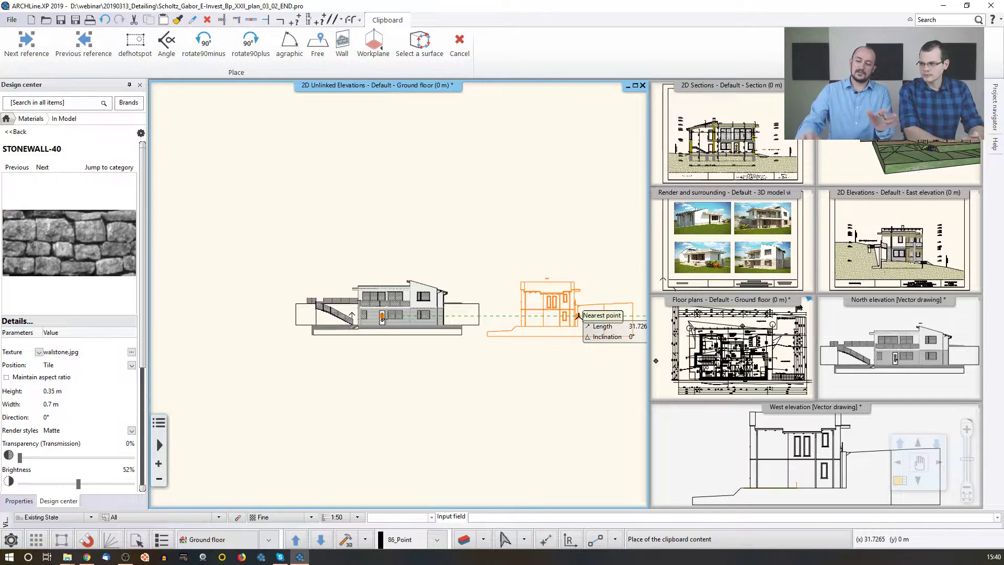
key("Escape")
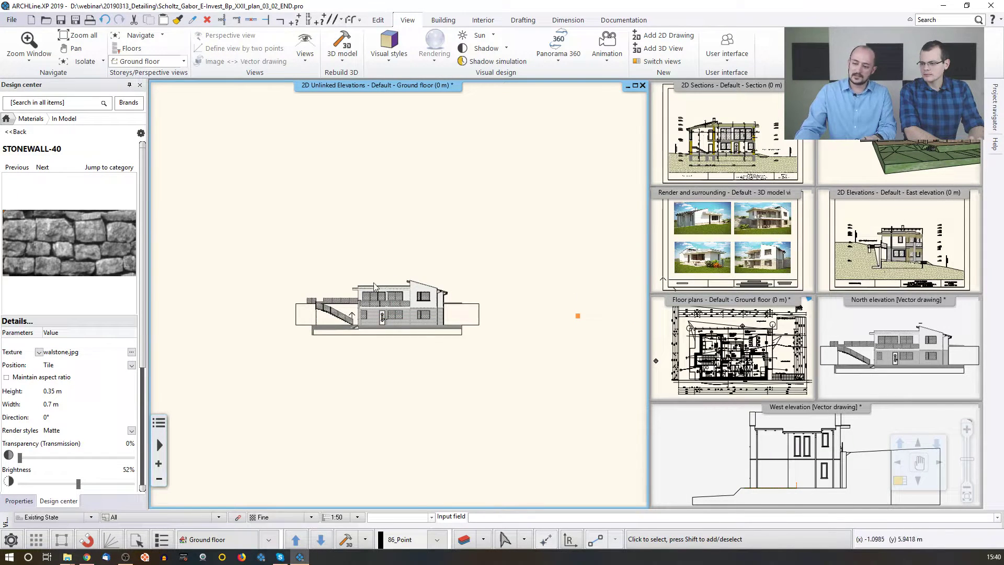
left_click(222, 544)
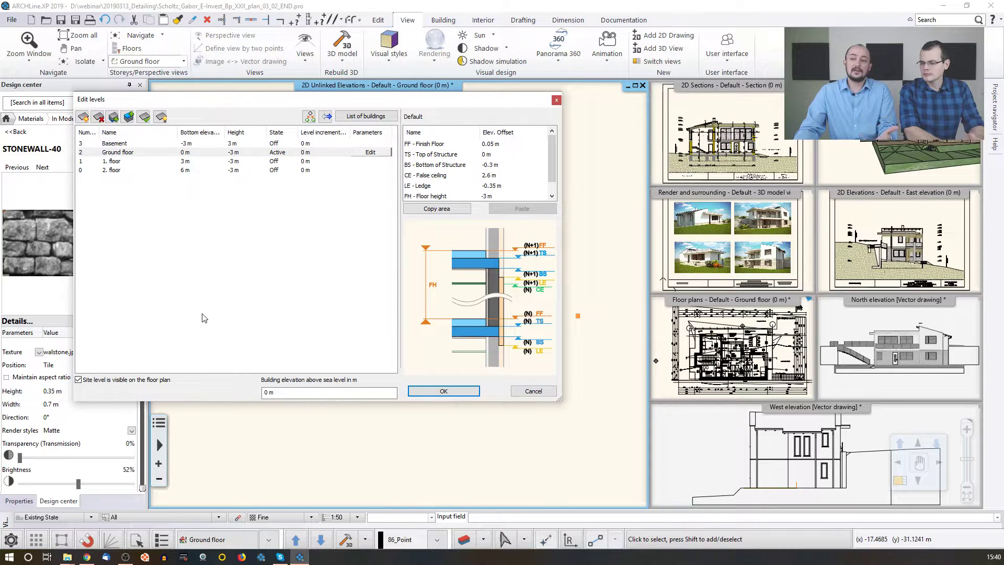
- In Edit levels, rename Ground floor to North elevation and Basement to West elevation
double_click(123, 153)
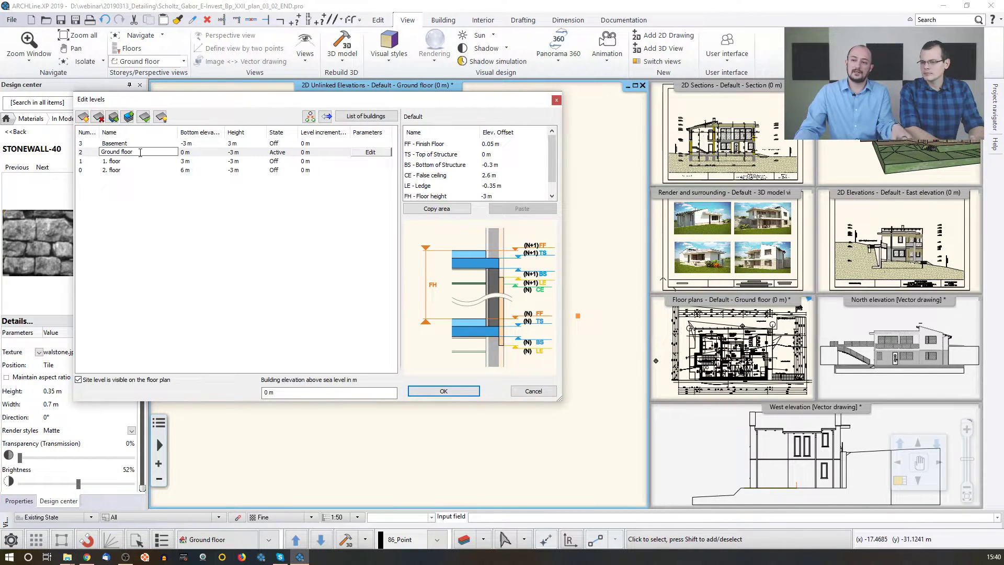
type("North elevation")
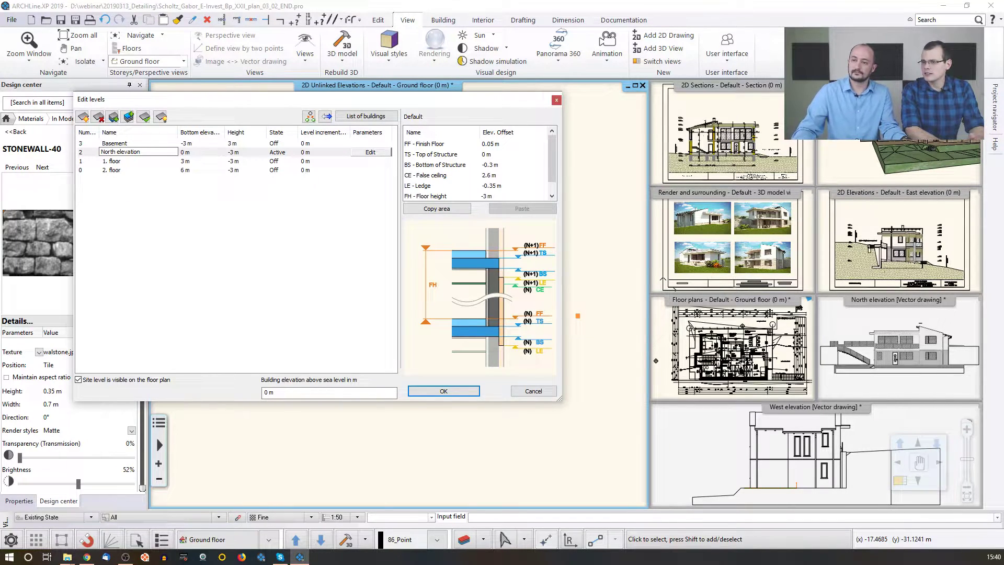
left_click(140, 253)
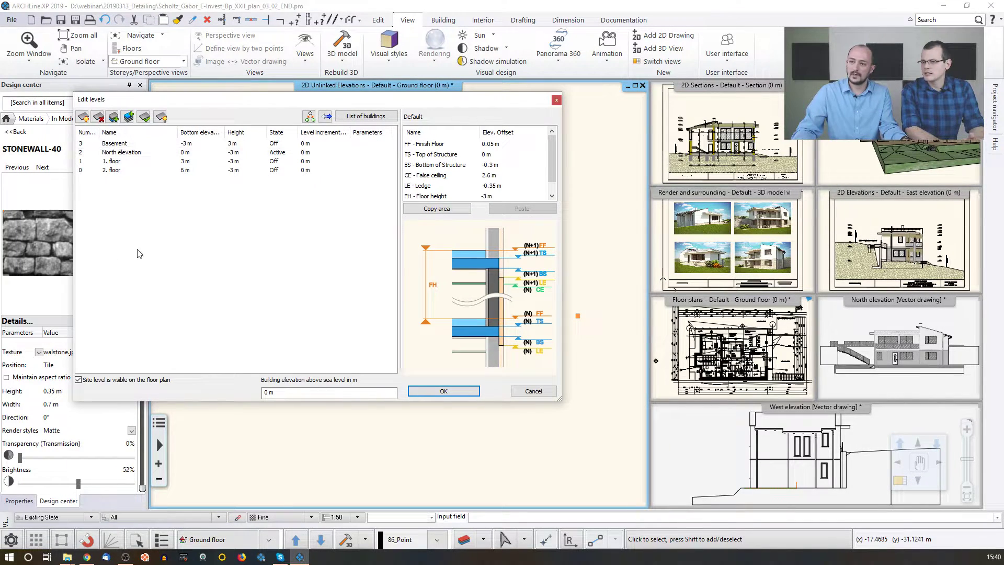
double_click(132, 142)
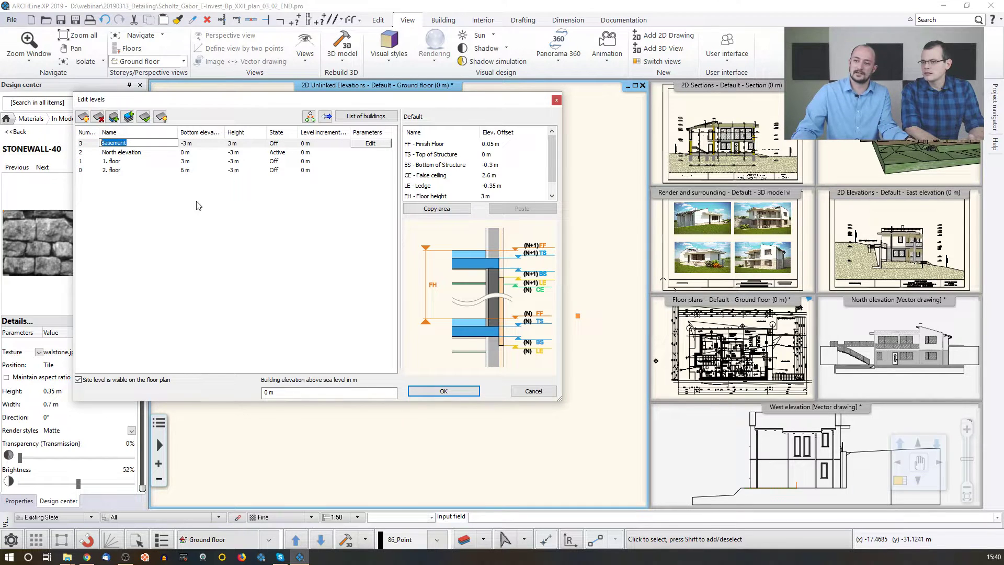
type("West elevation")
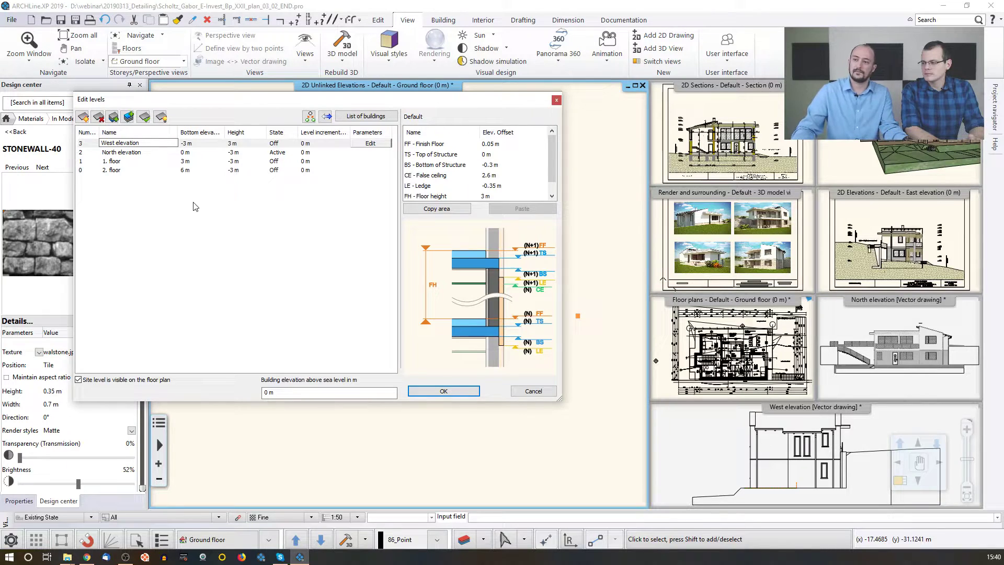
left_click(207, 264)
left_click(443, 391)
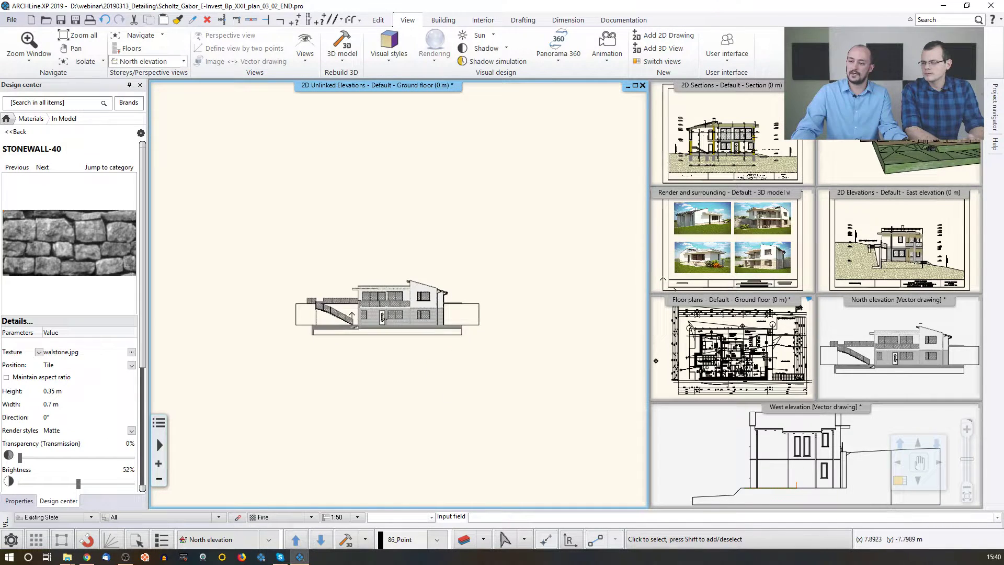
- Paste the copied west elevation drawing onto the West elevation level
left_click(296, 539)
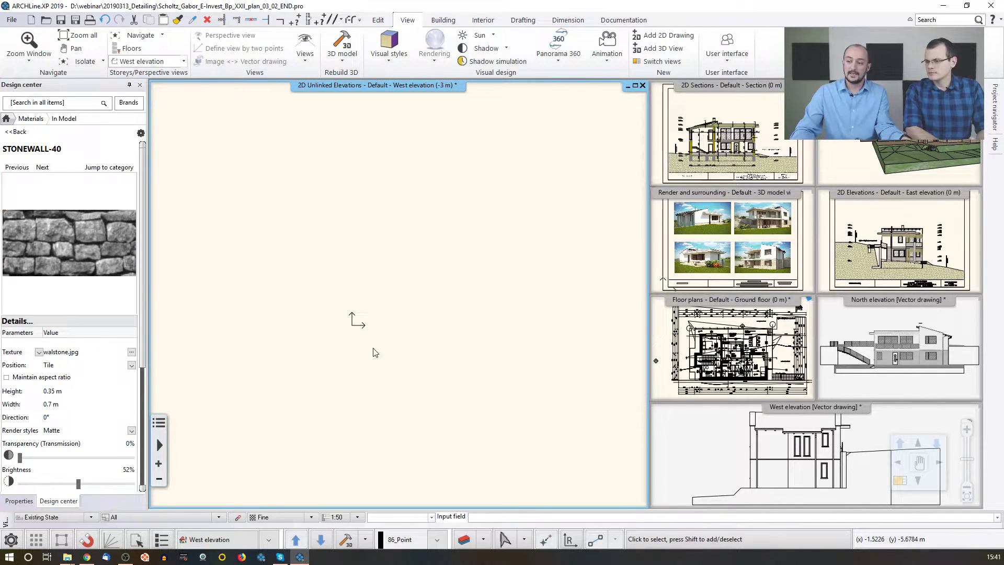
key("ctrl+v")
left_click(368, 316)
key("Escape")
scroll(358, 347, "up", 1)
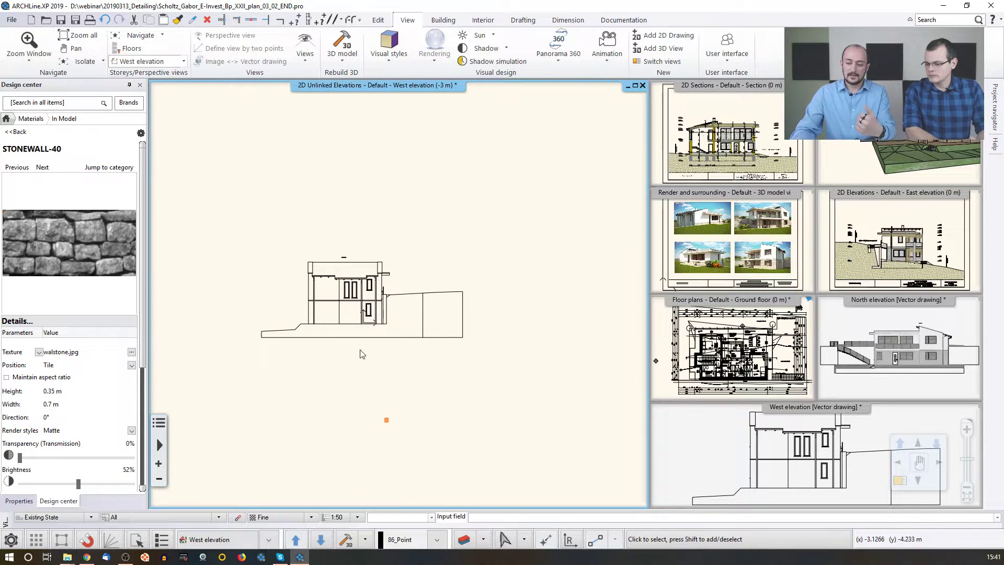
- Switch the storey back to North elevation and pan the view slightly left
left_click(322, 541)
left_click(297, 541)
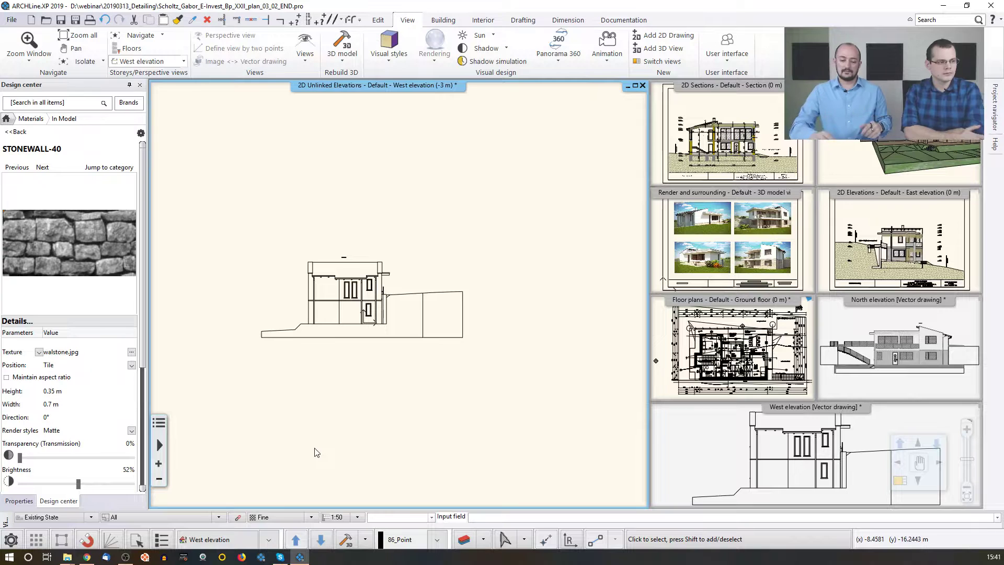
key("Page_Down")
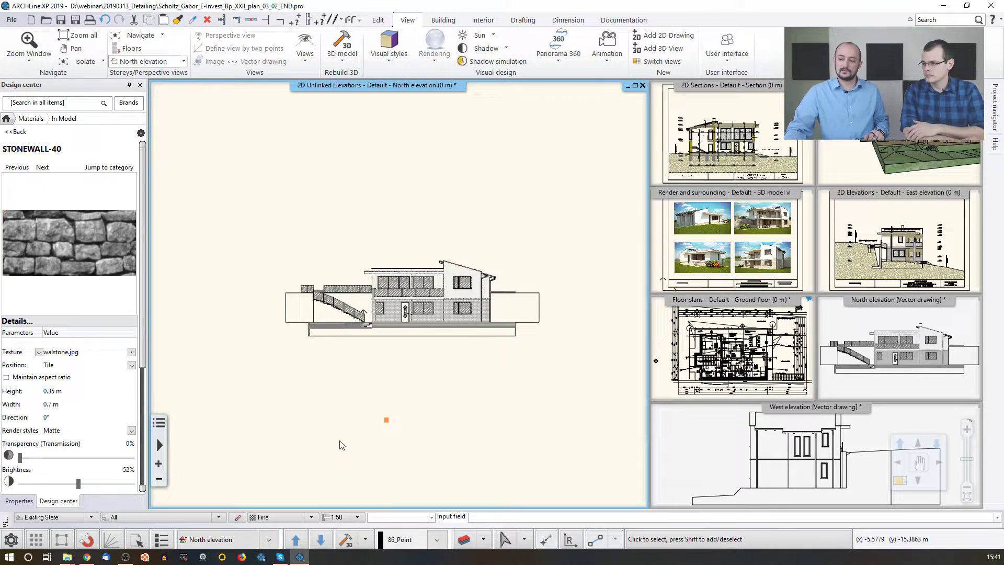
middle_click_drag(416, 383, 394, 382)
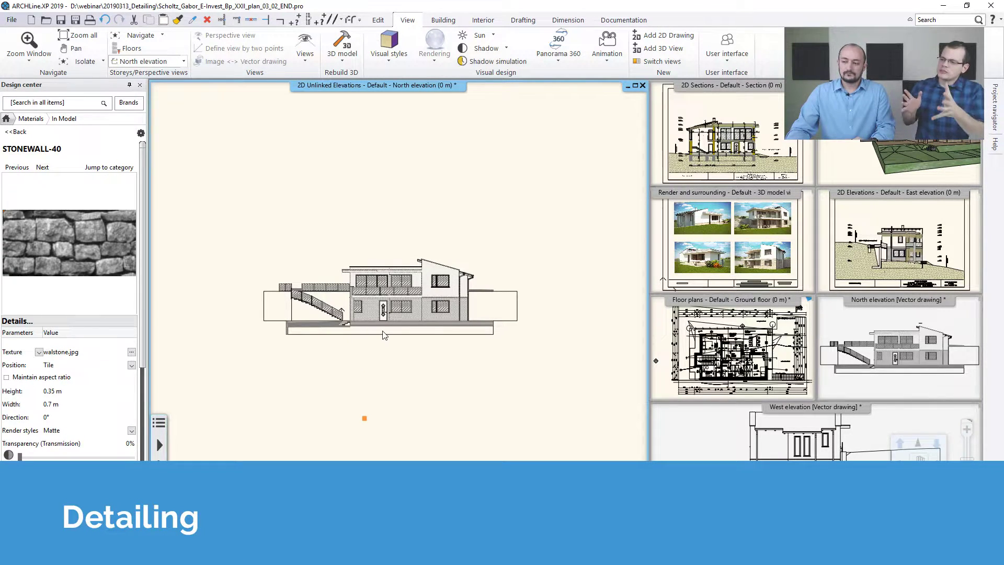
- Zoom into the north elevation's upper window and browse the Drafting, Dimension, Documentation, View and Edit tabs
scroll(437, 280, "up", 5)
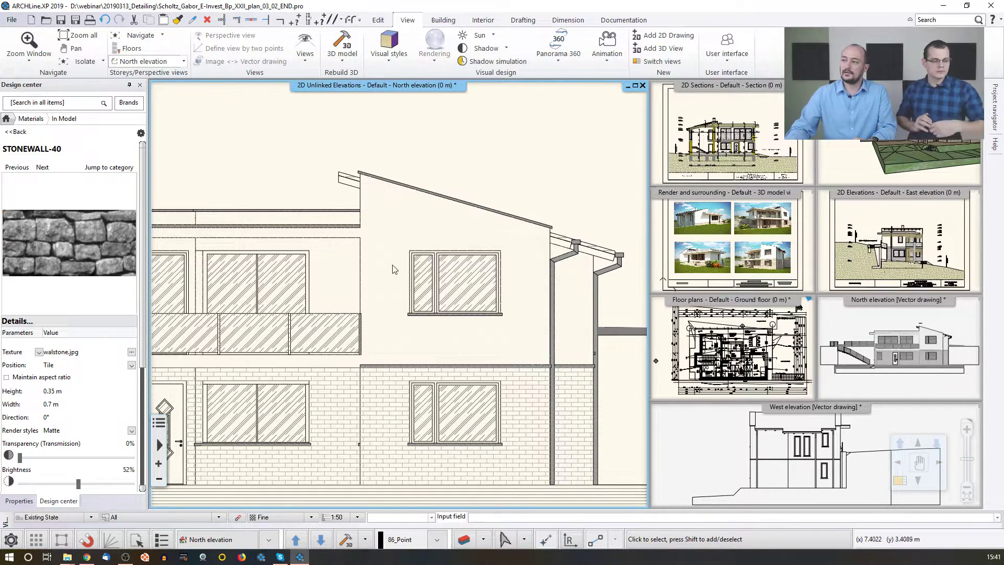
left_click(527, 22)
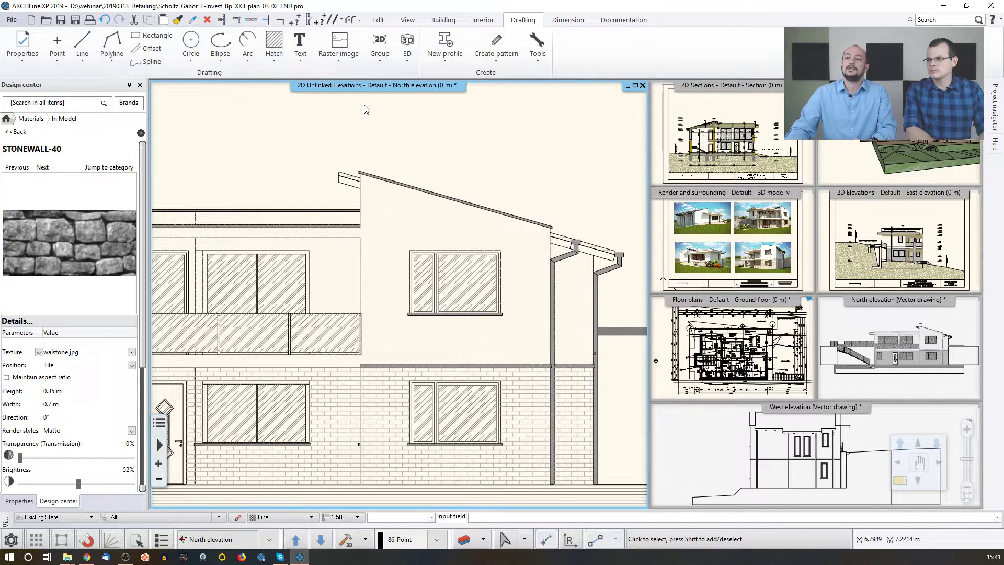
left_click(567, 21)
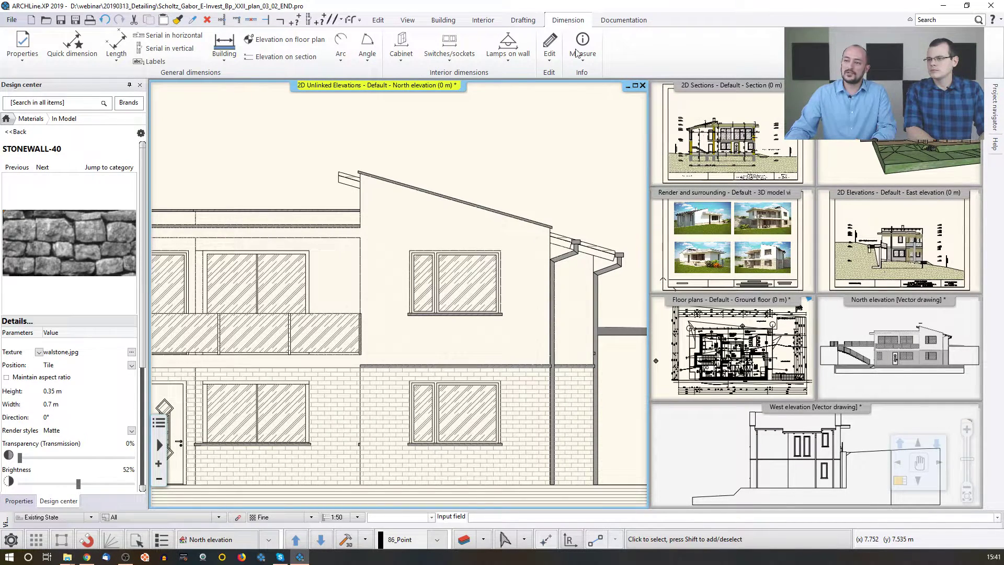
left_click(629, 21)
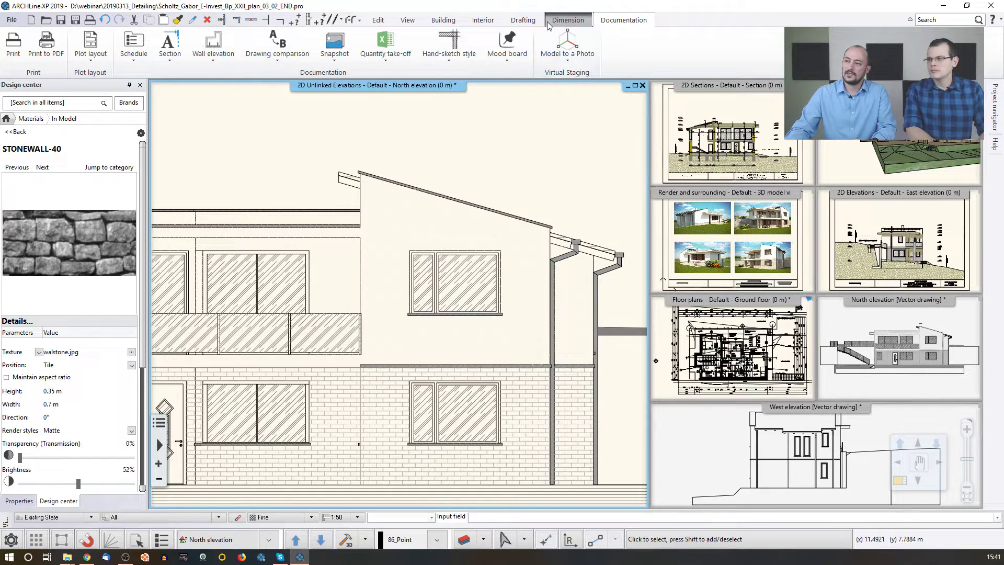
left_click(407, 23)
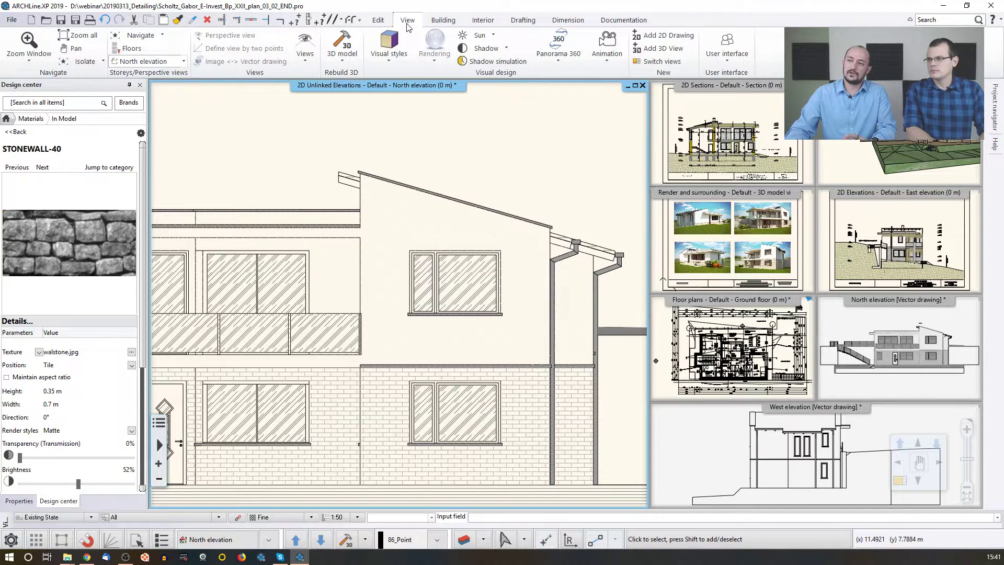
left_click(378, 21)
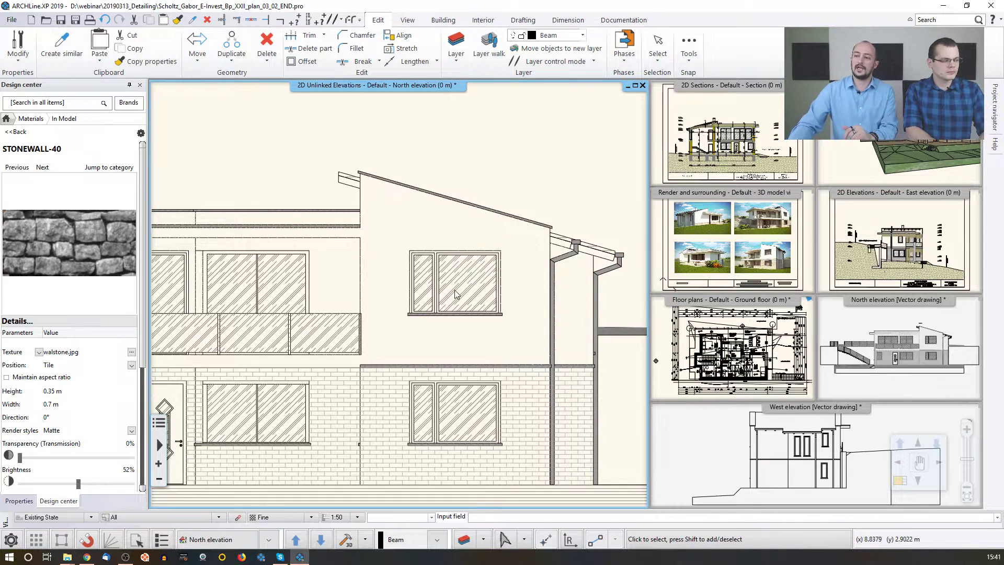
- Delete line parts between intersections around the north elevation's upper window area
middle_click_drag(453, 291, 369, 258)
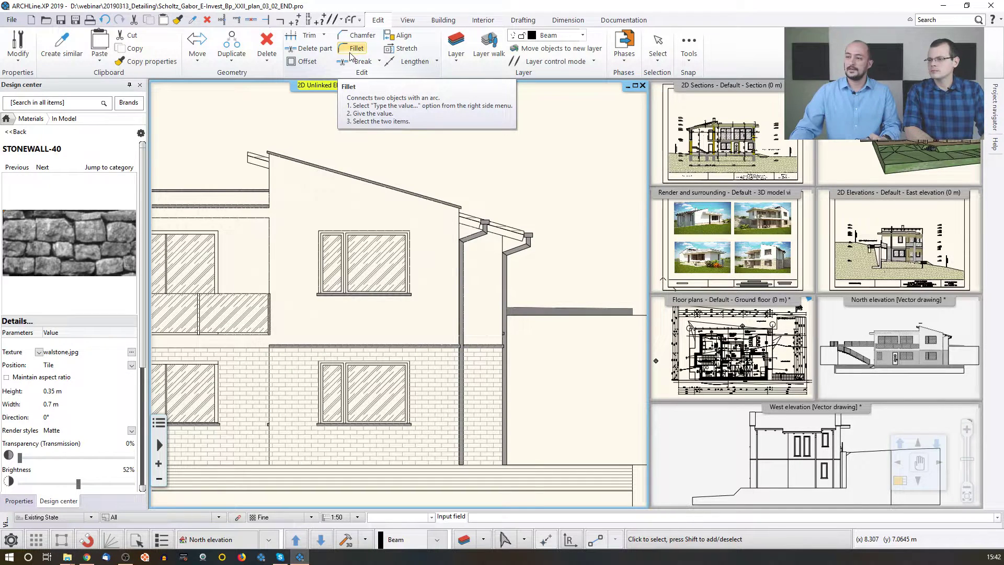
left_click(302, 51)
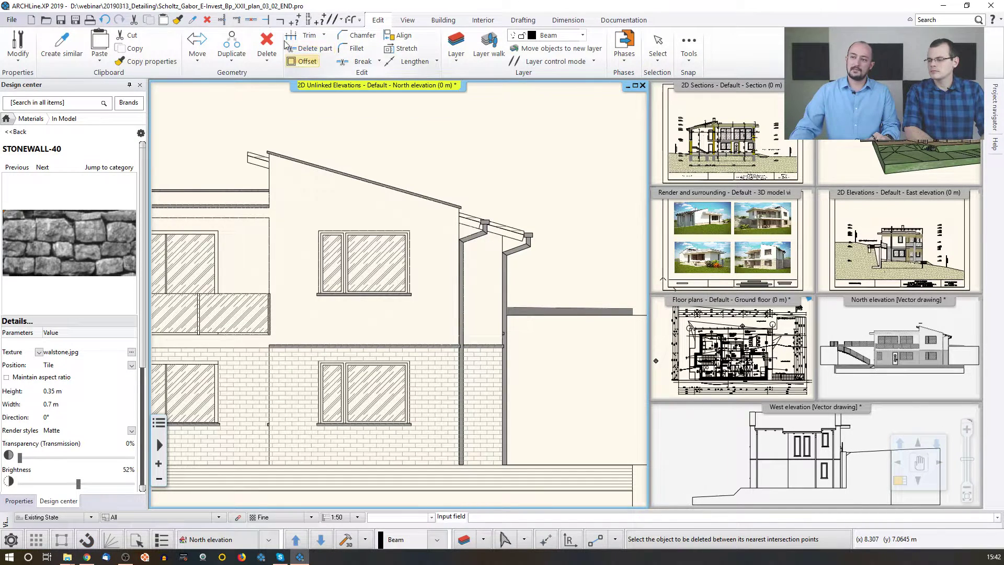
scroll(454, 140, "up", 2)
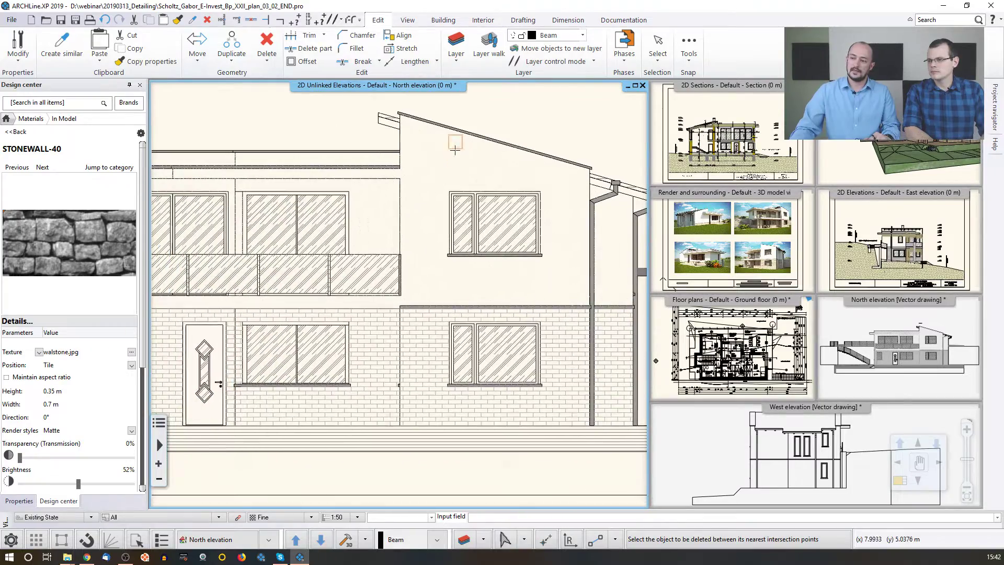
scroll(430, 252, "up", 3)
scroll(430, 251, "up", 5)
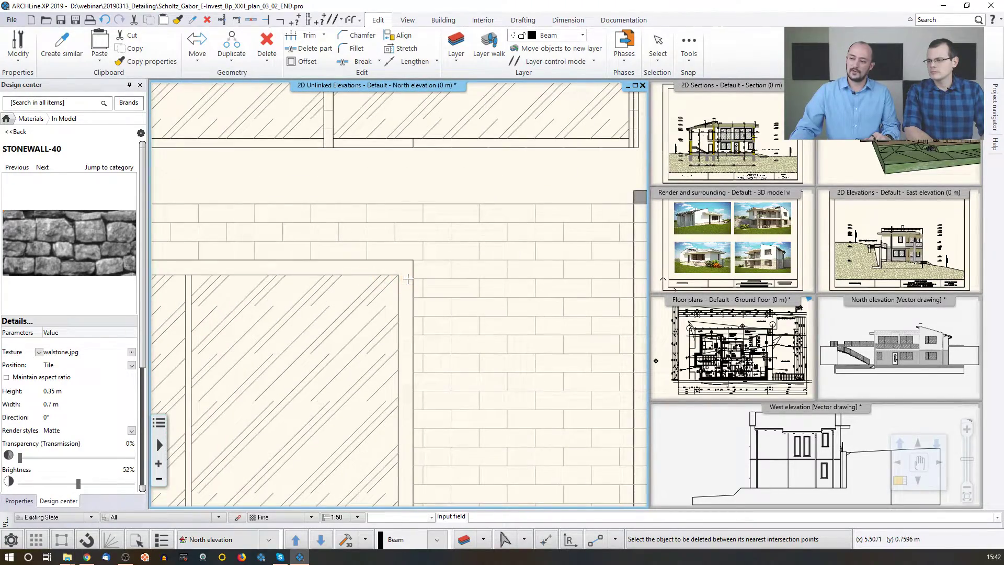
scroll(398, 285, "down", 4)
scroll(317, 281, "up", 4)
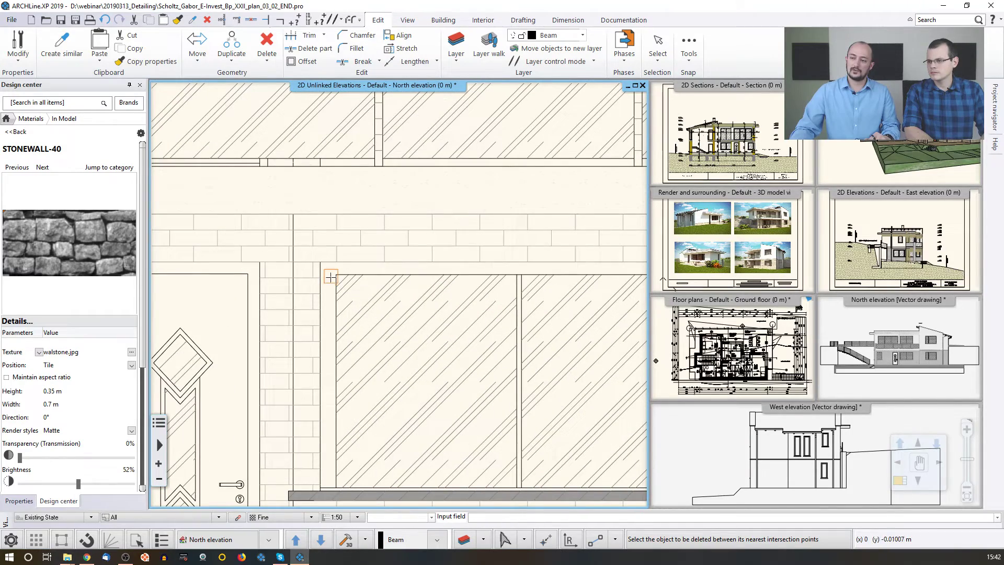
scroll(497, 285, "up", 3)
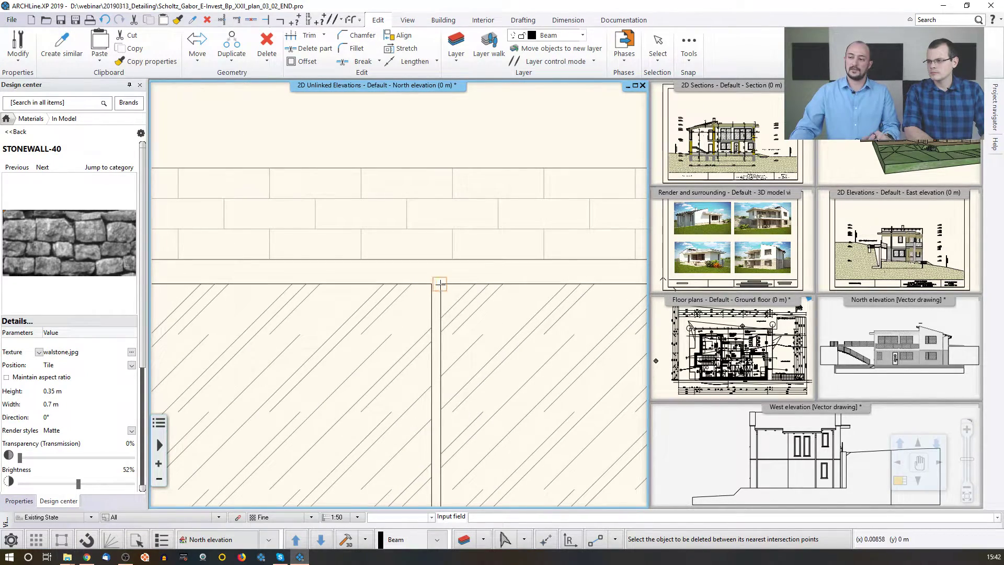
scroll(434, 285, "down", 3)
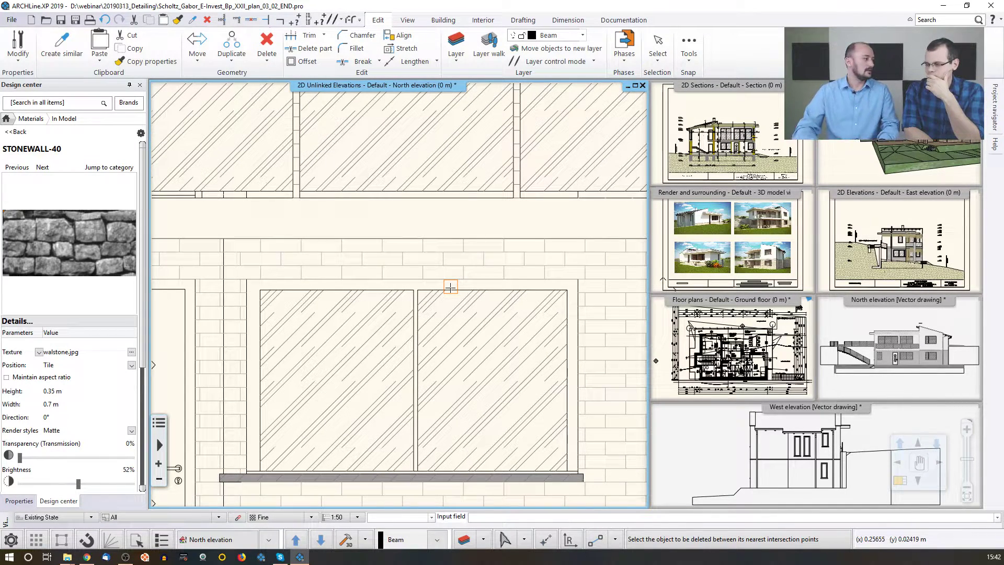
- Finish the partial deletions and start Fillet near the upper windows and downspouts
key("Escape")
left_click(346, 48)
scroll(448, 274, "down", 5)
middle_click_drag(547, 213, 293, 282)
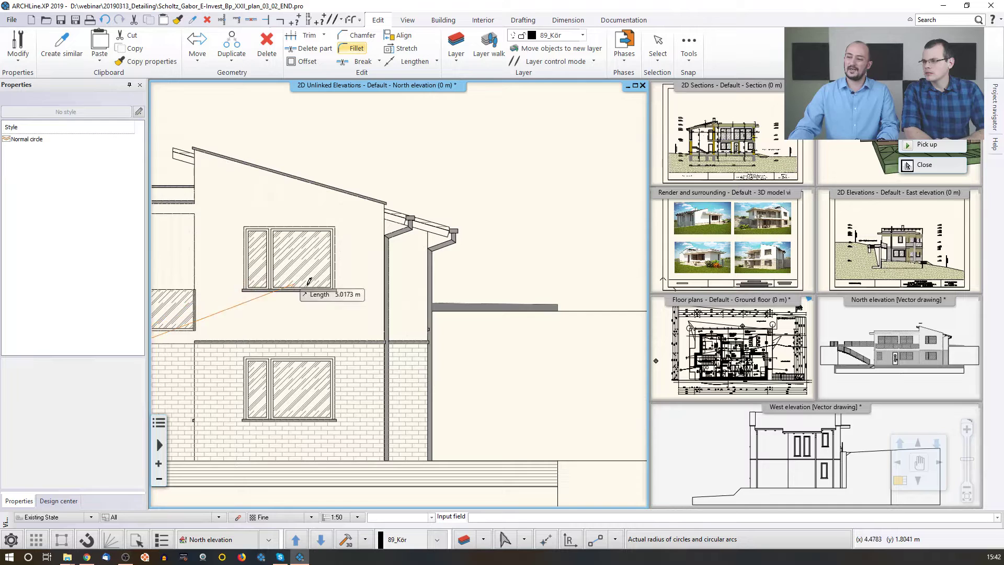
- Fillet the bend between the sloped downspout segment and the vertical pipe with radius 0.1
scroll(391, 280, "up", 2)
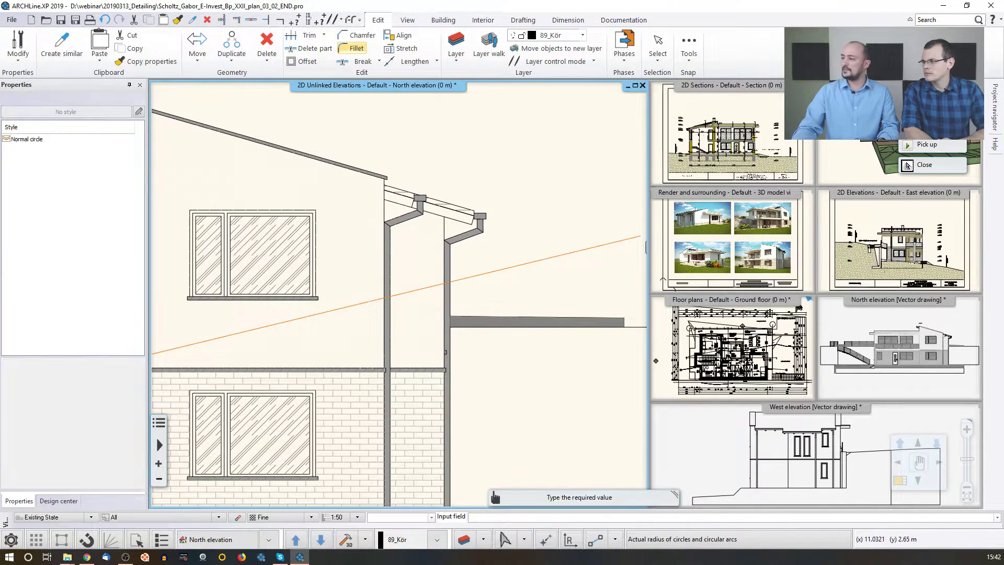
key("Return")
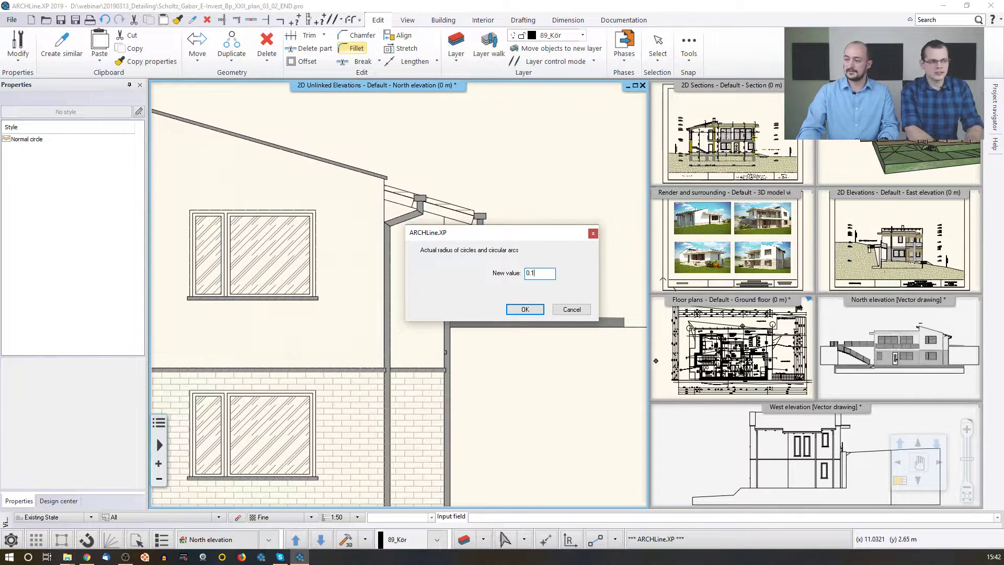
key("Return")
scroll(390, 262, "up", 5)
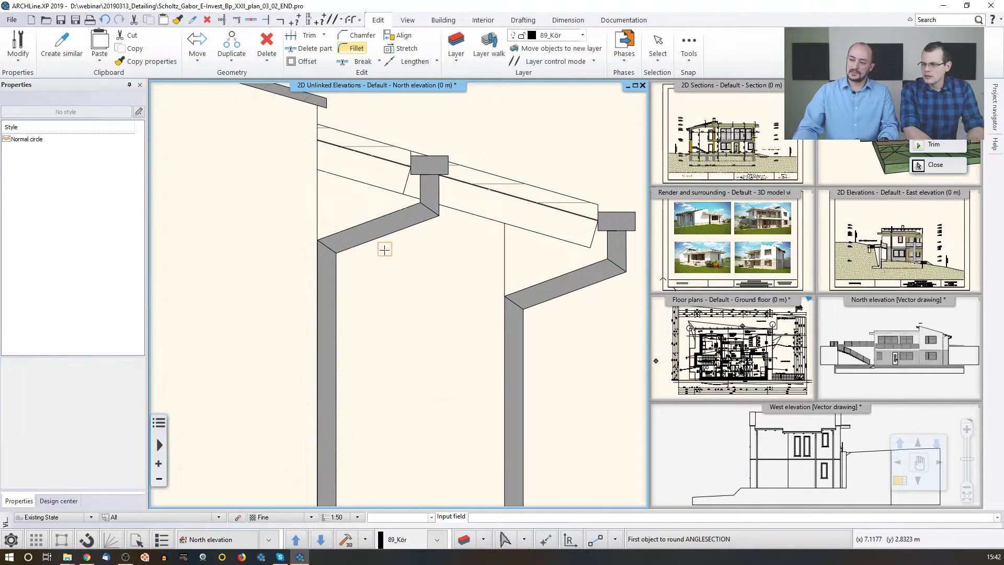
left_click(412, 223)
left_click(338, 320)
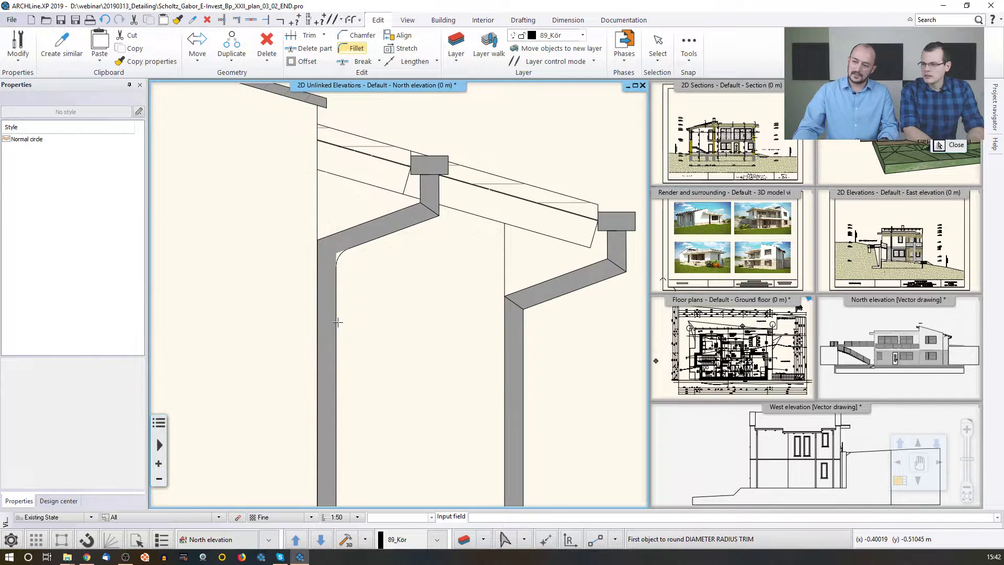
key("Escape")
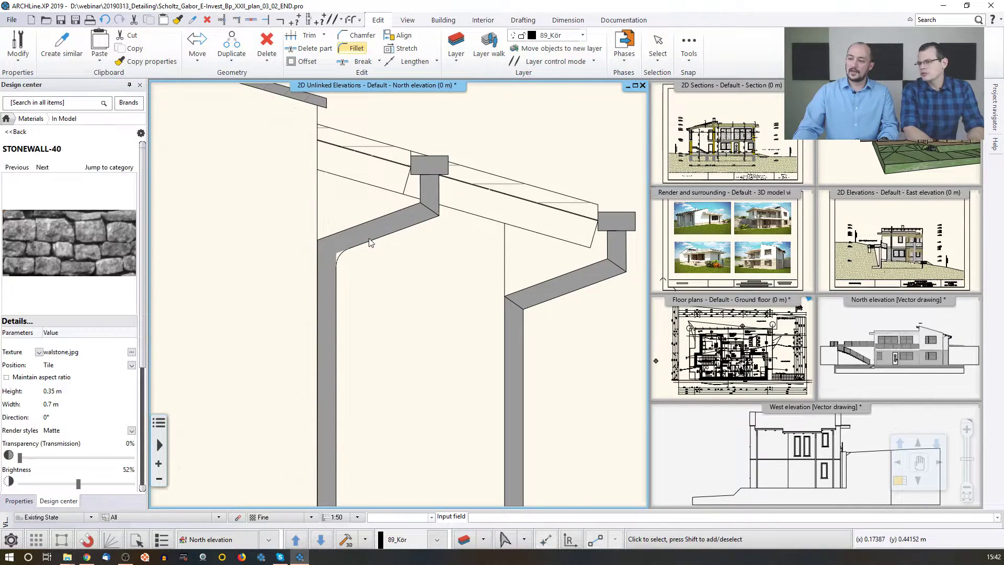
left_click(351, 237)
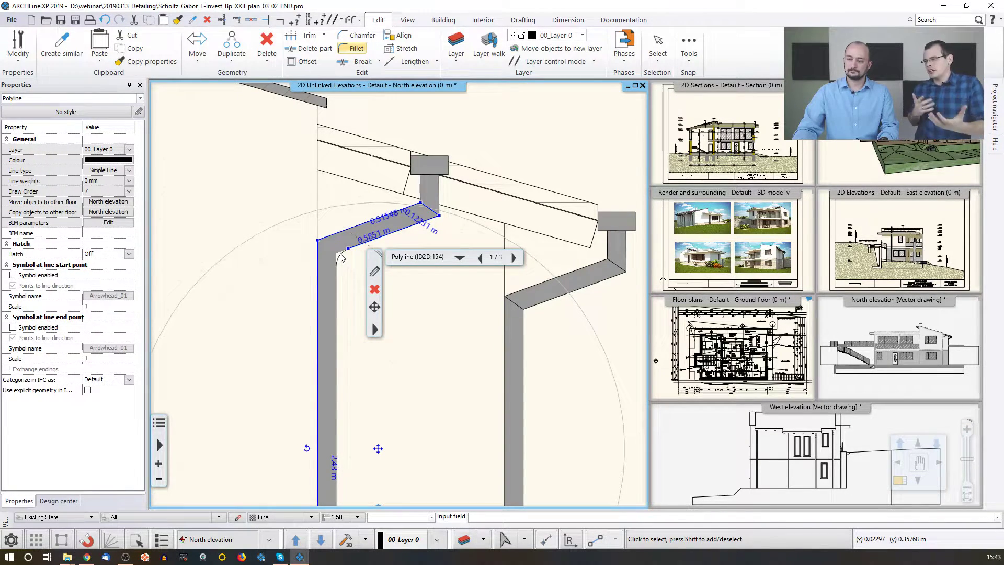
left_click(482, 128)
scroll(484, 148, "down", 5)
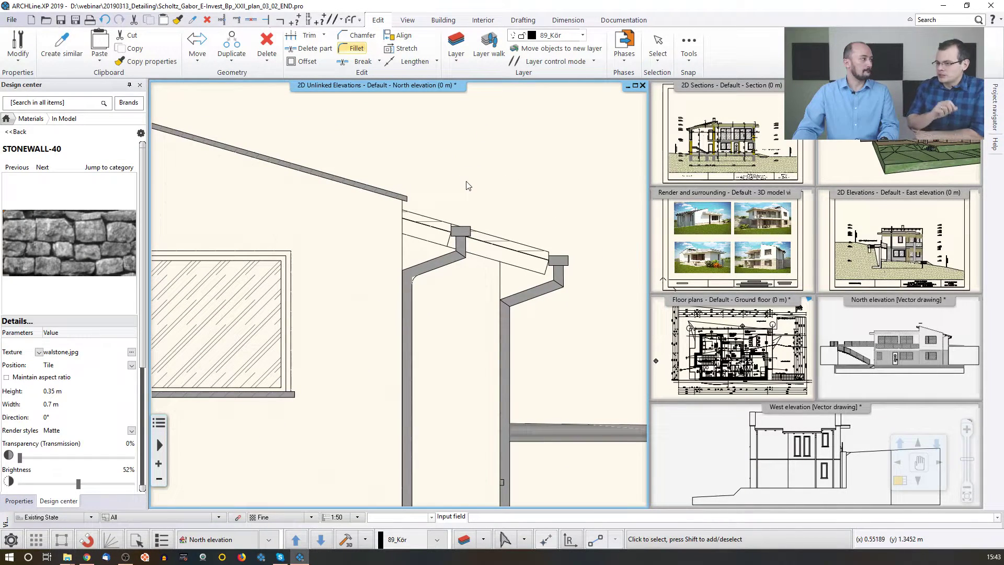
scroll(467, 185, "down", 5)
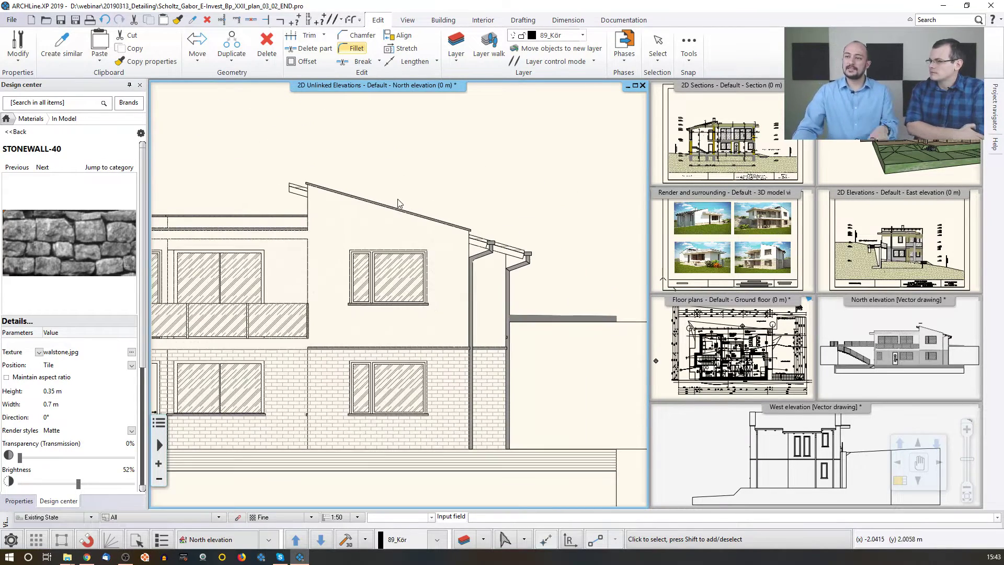
- Open the Text button's dropdown on the Drafting ribbon tab
left_click(513, 21)
left_click(303, 58)
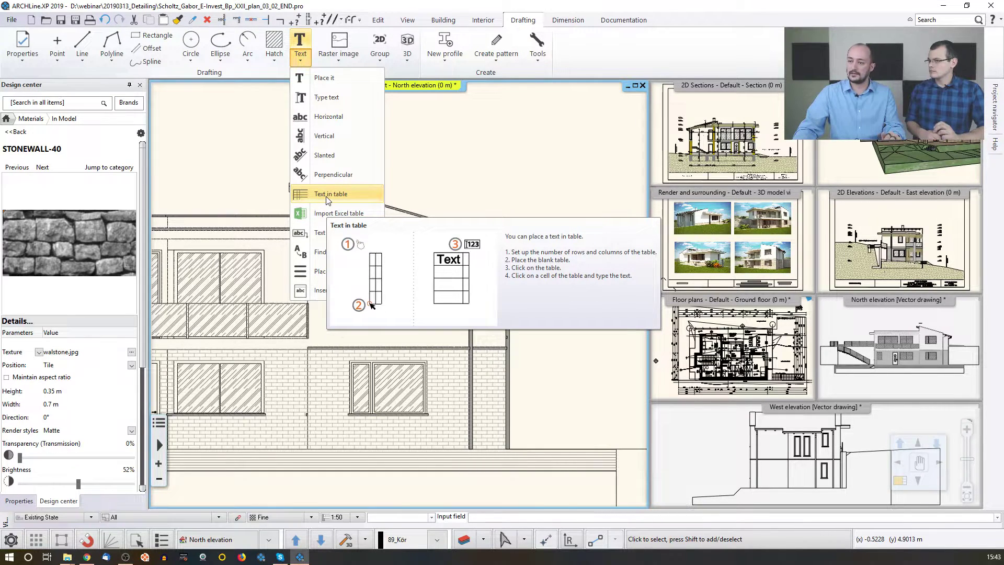
- Place the text 'North Elevation' below the north elevation drawing
left_click(325, 80)
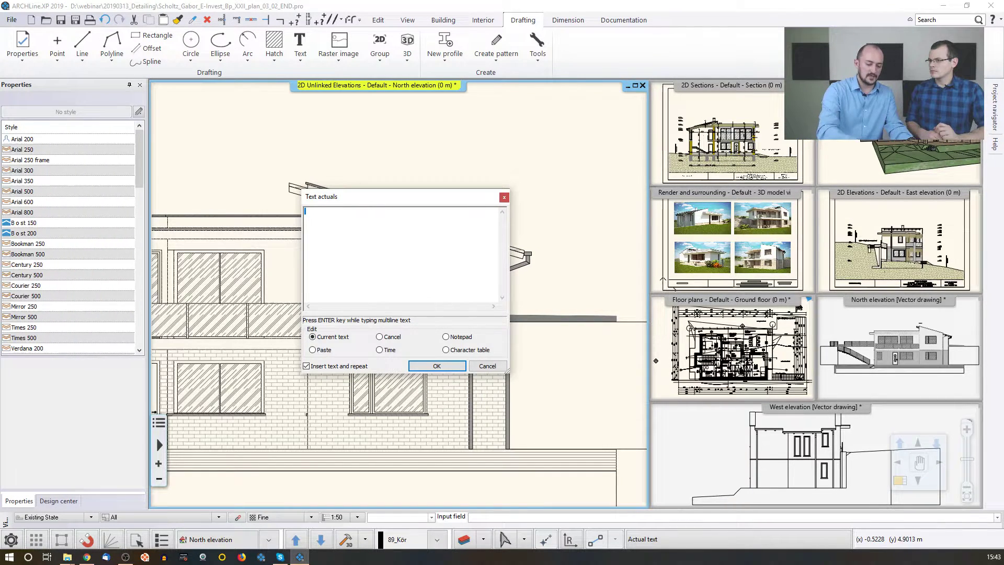
type("North Elevation")
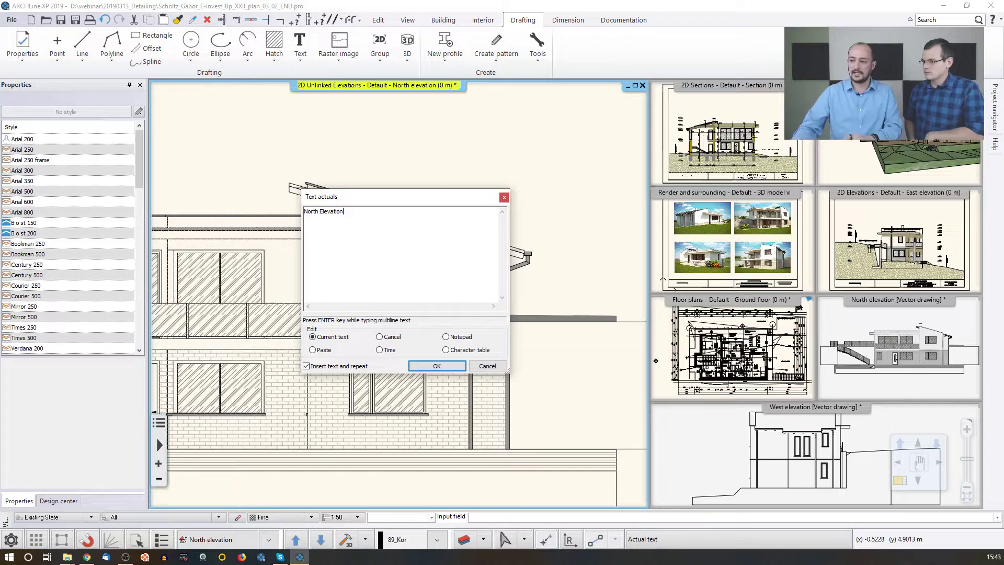
left_click(433, 367)
scroll(314, 251, "down", 2)
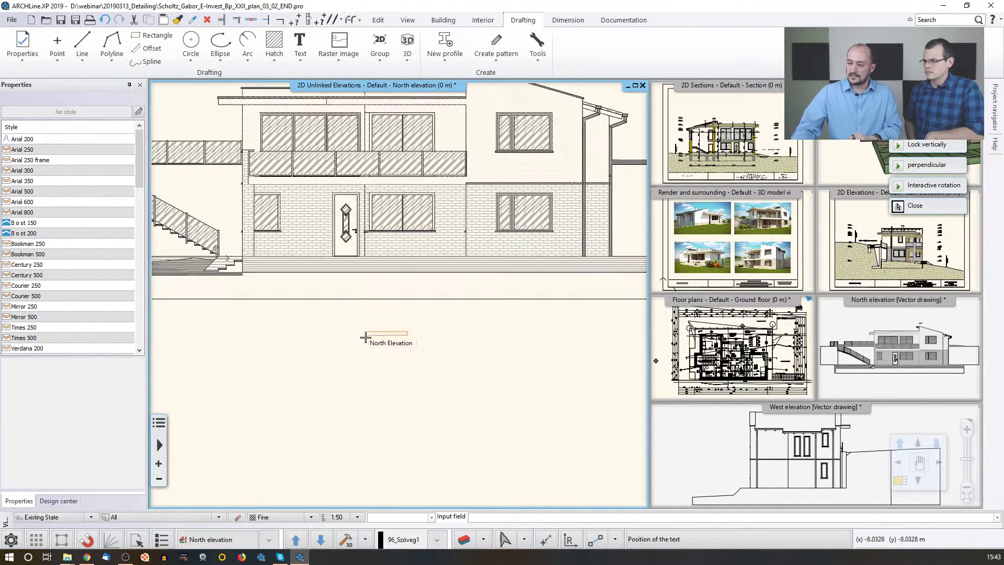
left_click(336, 356)
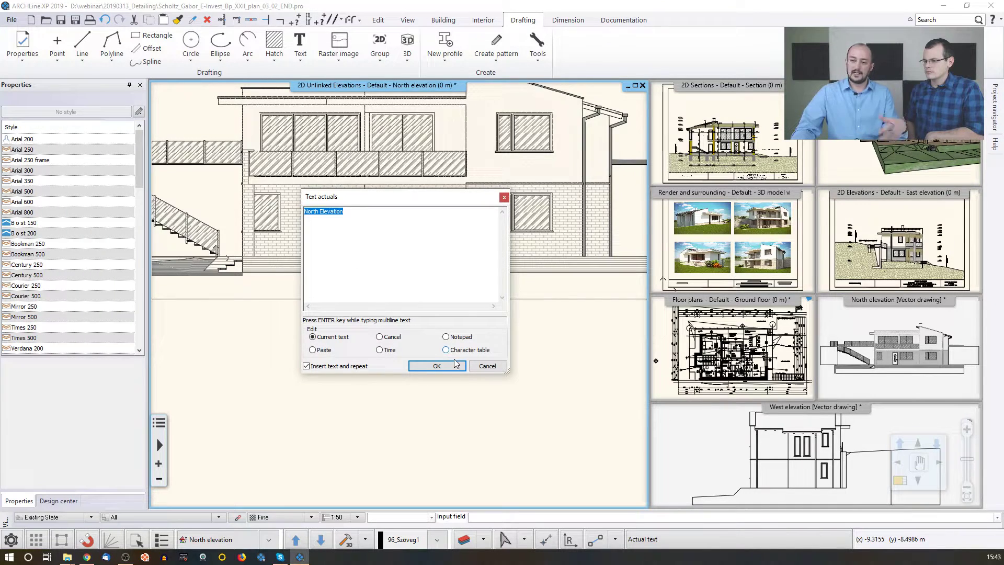
left_click(489, 368)
- Set the North Elevation title's font size to 400 mm
left_click(359, 354)
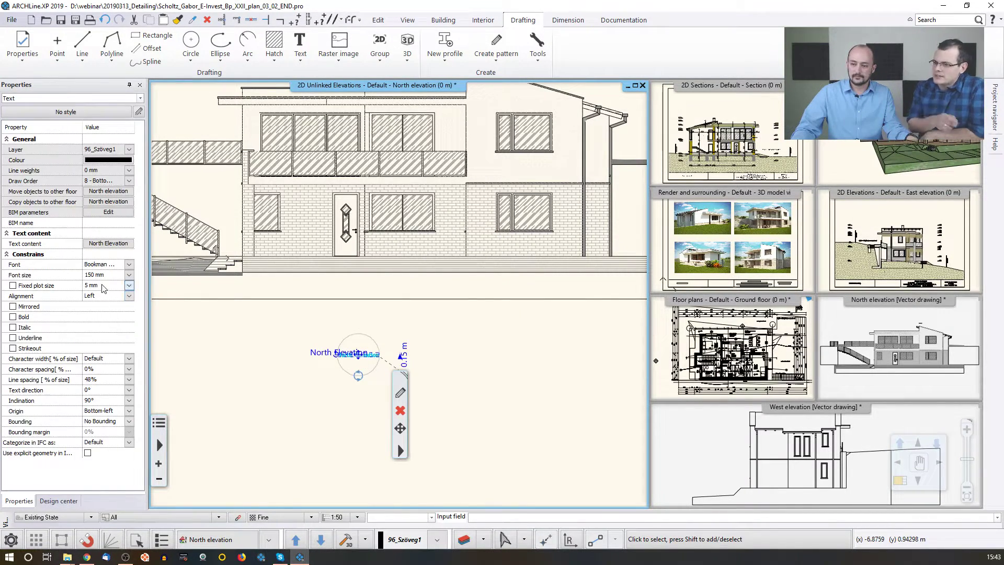
left_click(128, 275)
left_click(112, 229)
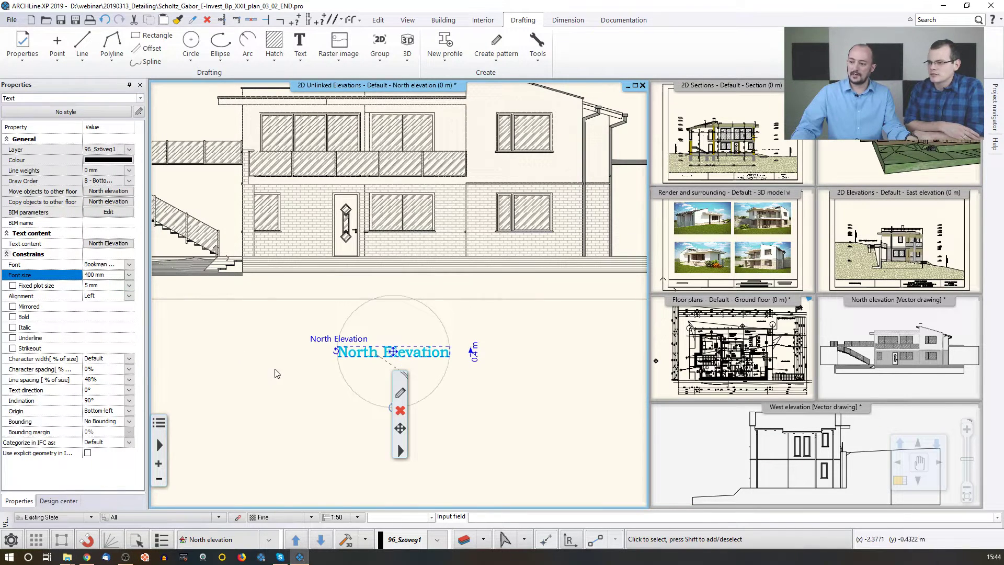
middle_click_drag(330, 349, 311, 390)
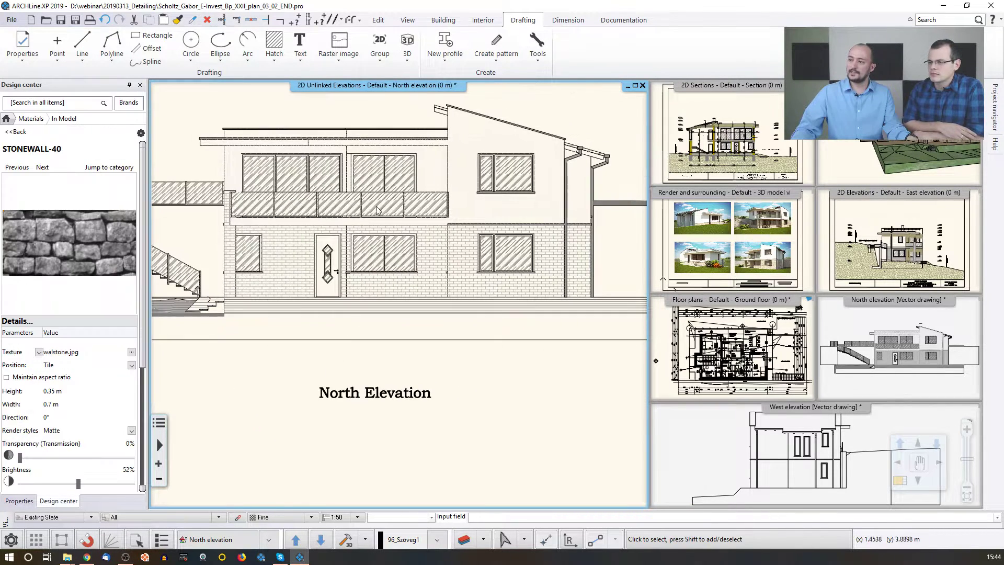
left_click(604, 20)
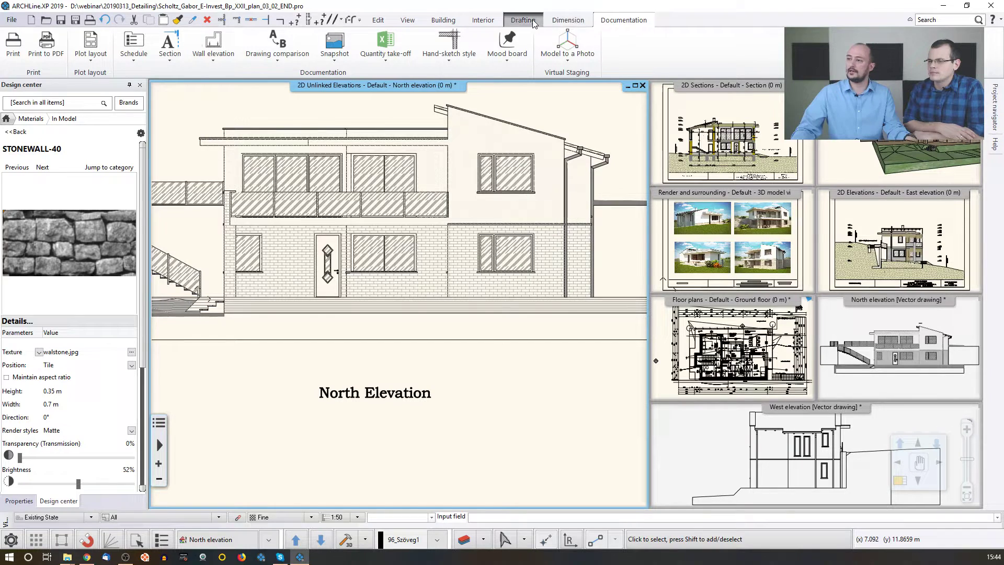
- Add a 'Rheinzink roof' label with its leader on the roof line and text above the roof
left_click(554, 22)
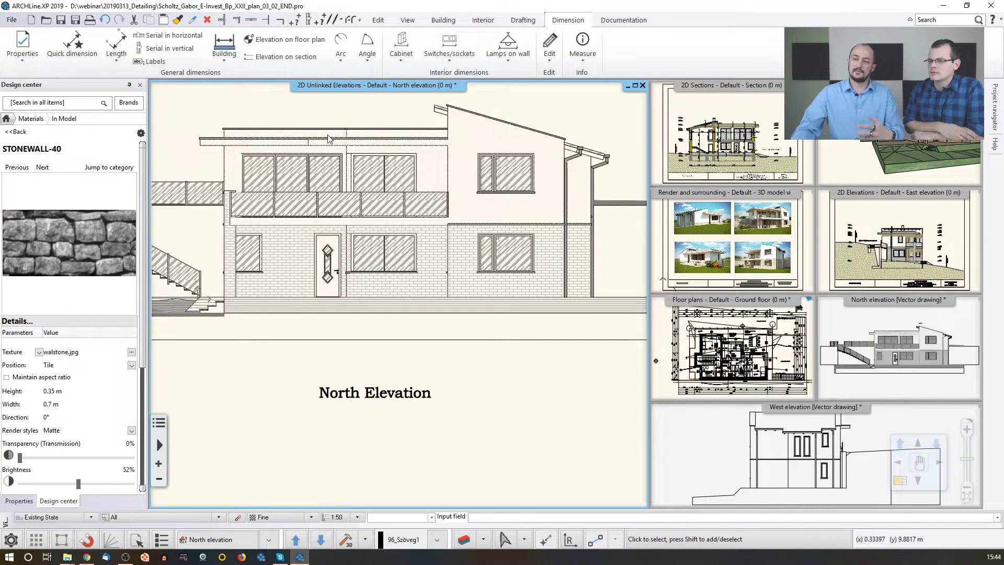
left_click(155, 62)
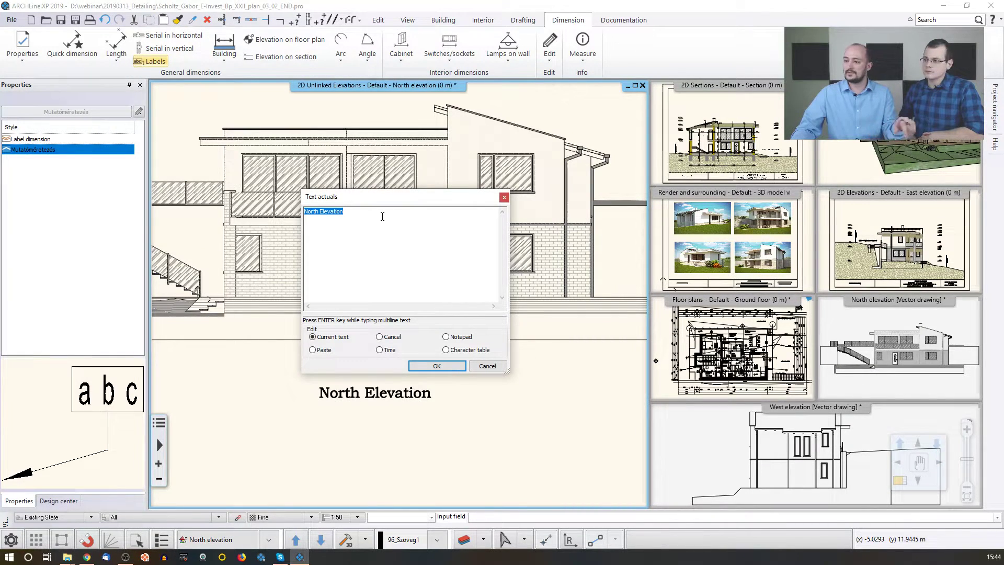
type("Rheinzink roof")
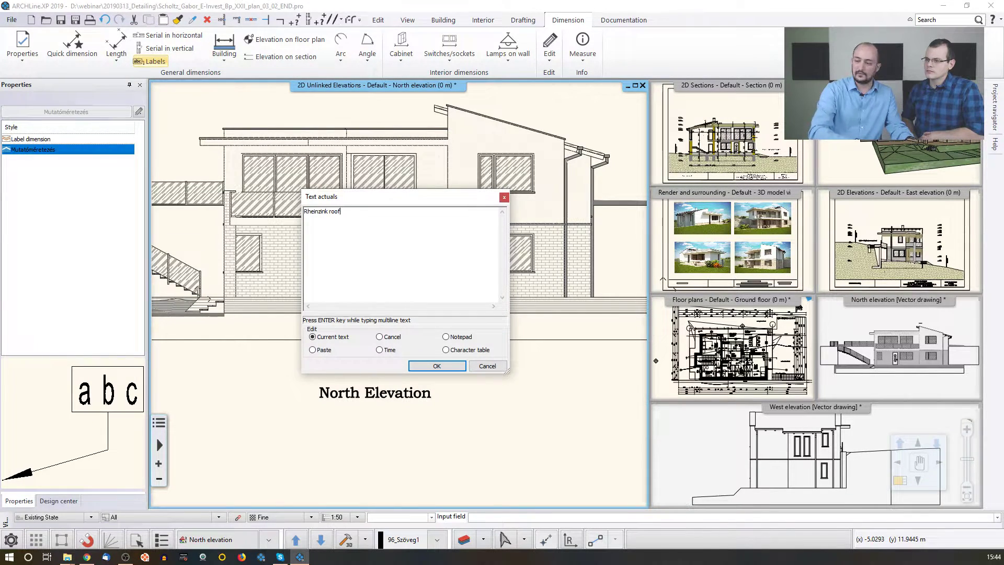
left_click(437, 366)
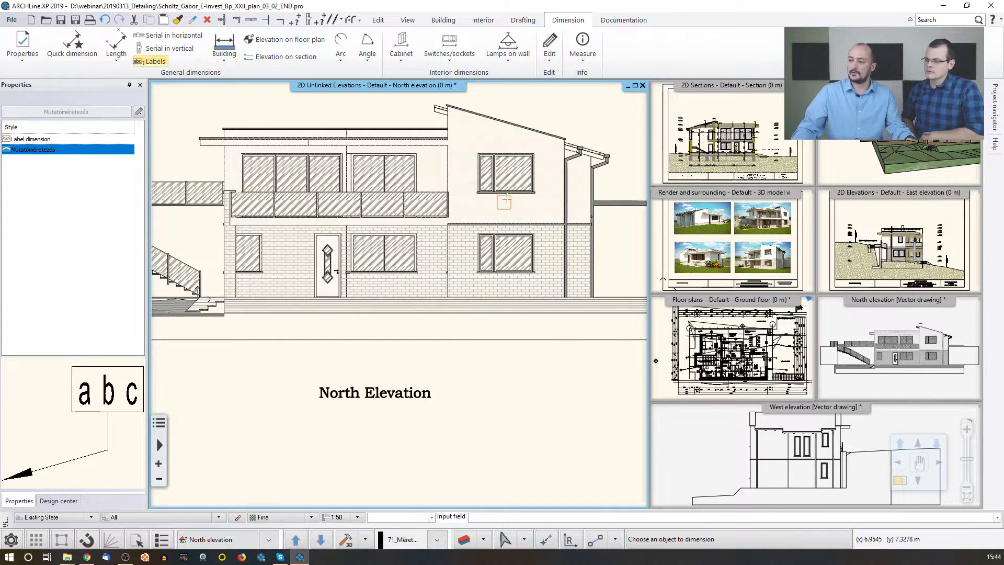
scroll(353, 200, "up", 3)
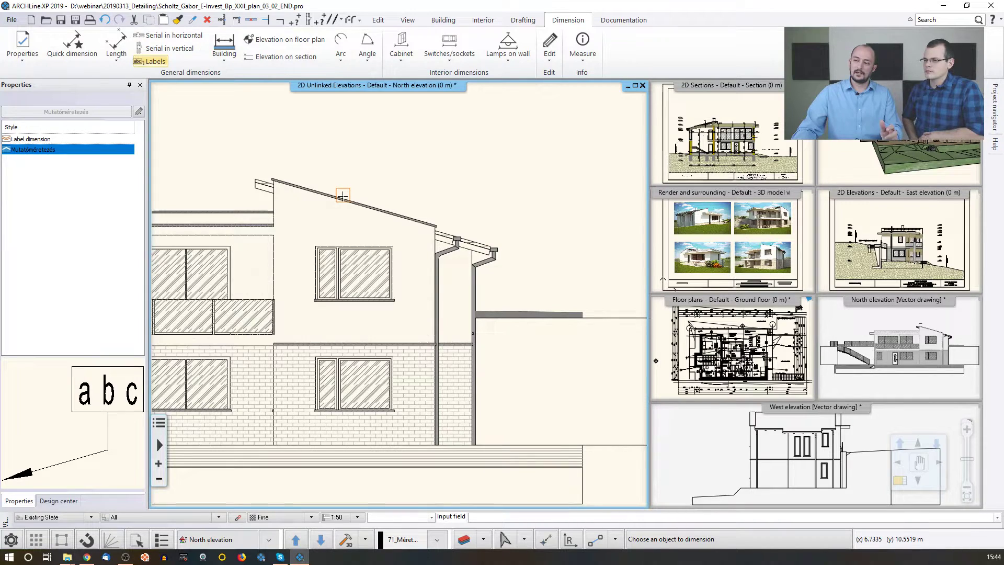
left_click(342, 197)
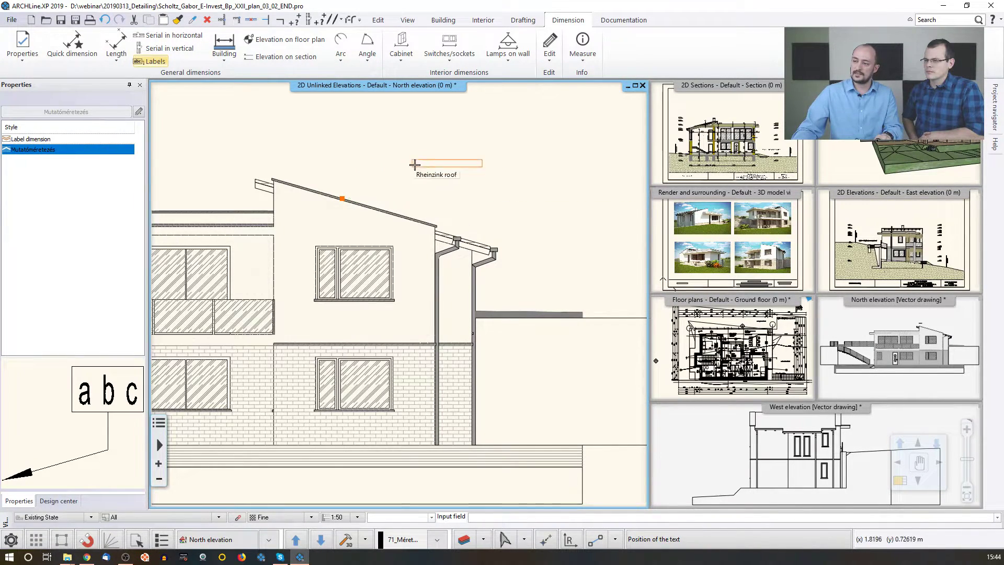
left_click(458, 157)
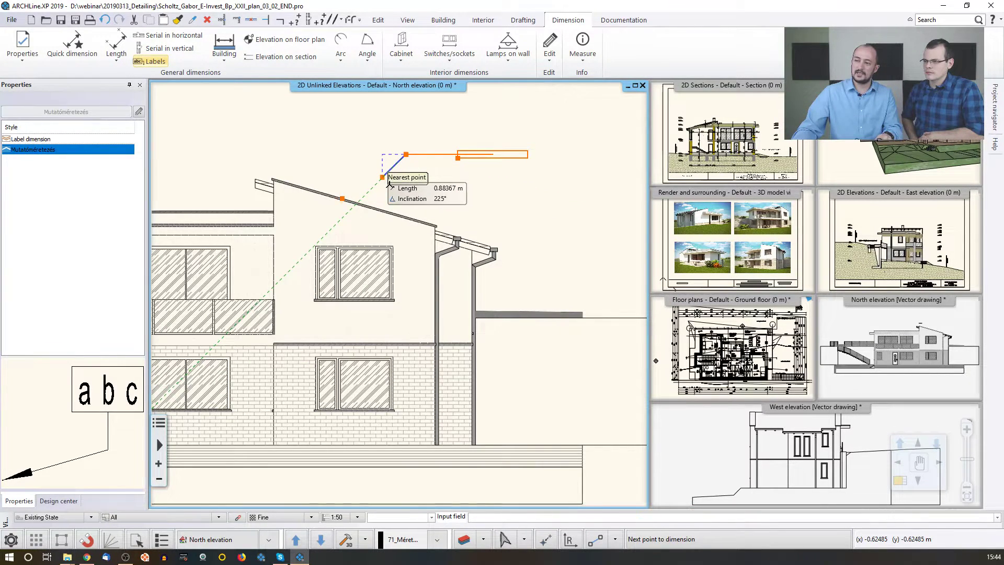
left_click(343, 199)
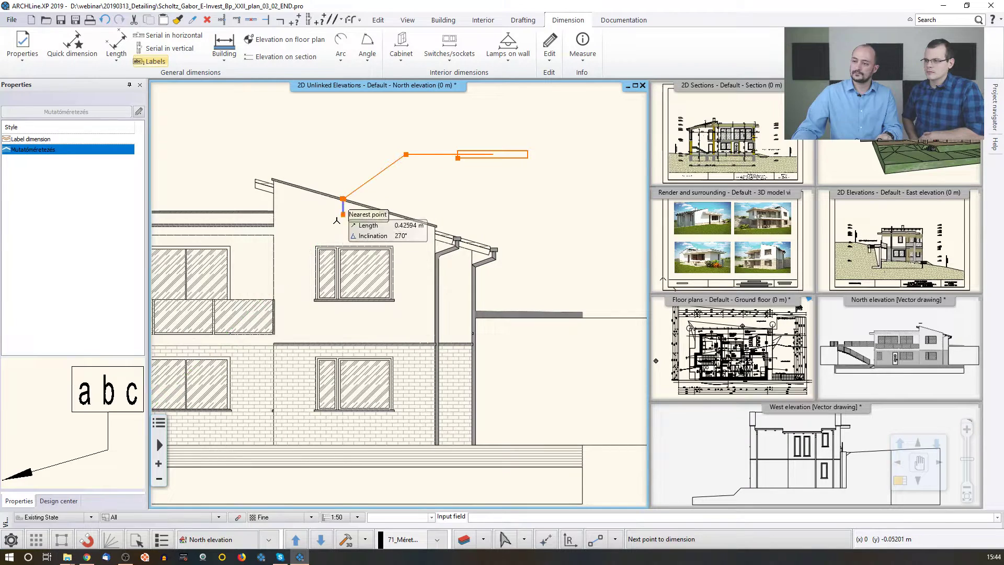
key("Return")
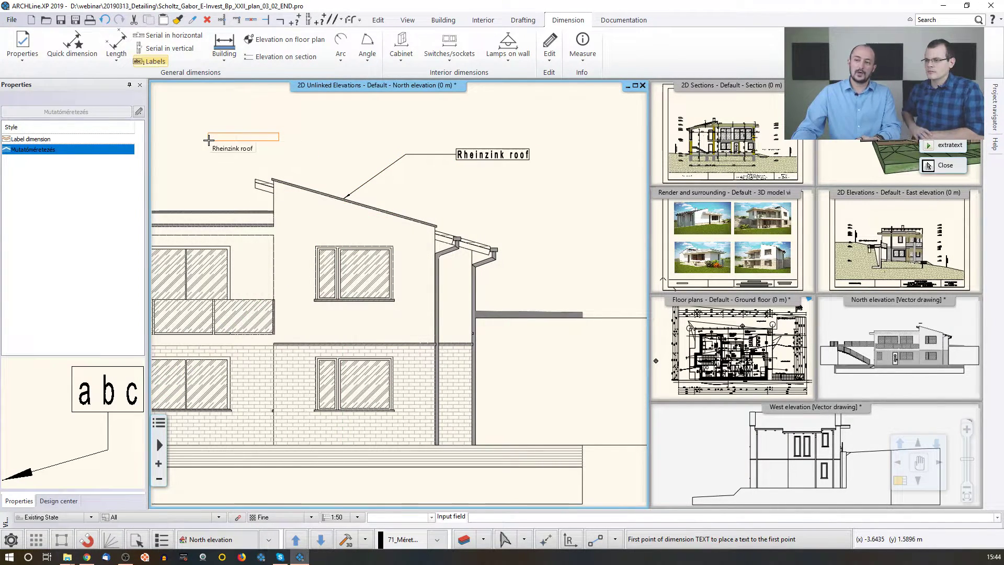
key("Escape")
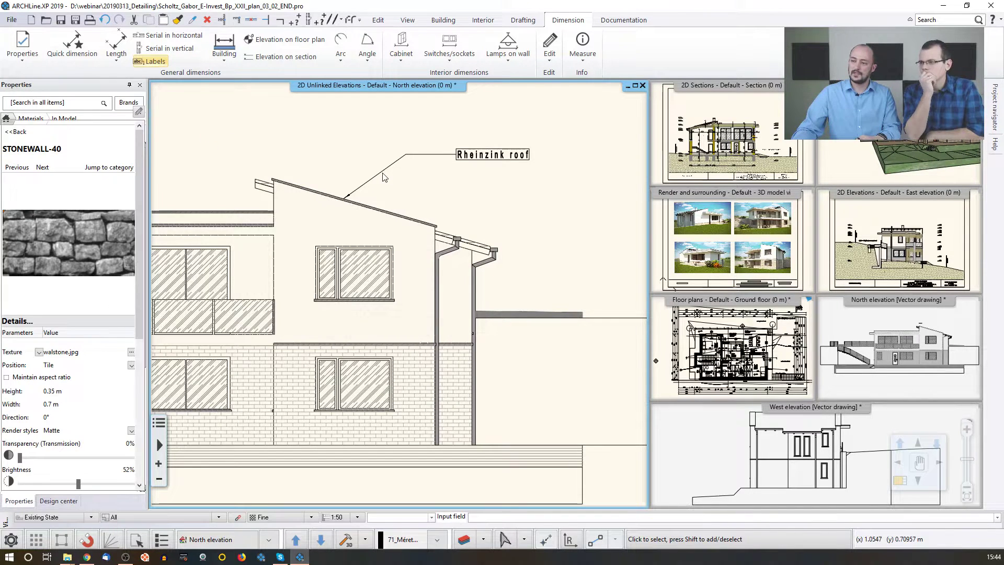
left_click(374, 180)
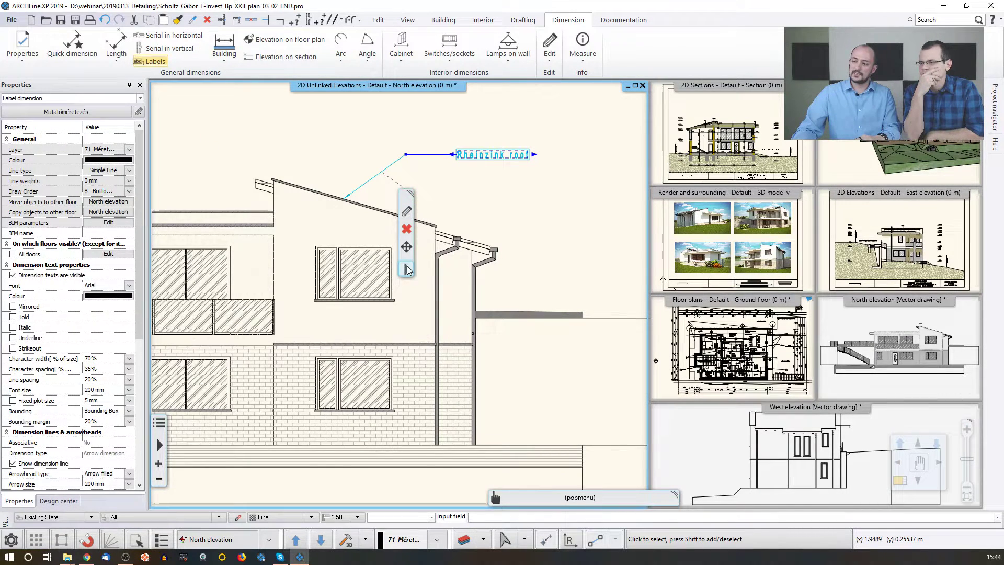
- Use Add Multiple Leaders to run a second Rheinzink roof leader down to the lower left roof
right_click(415, 244)
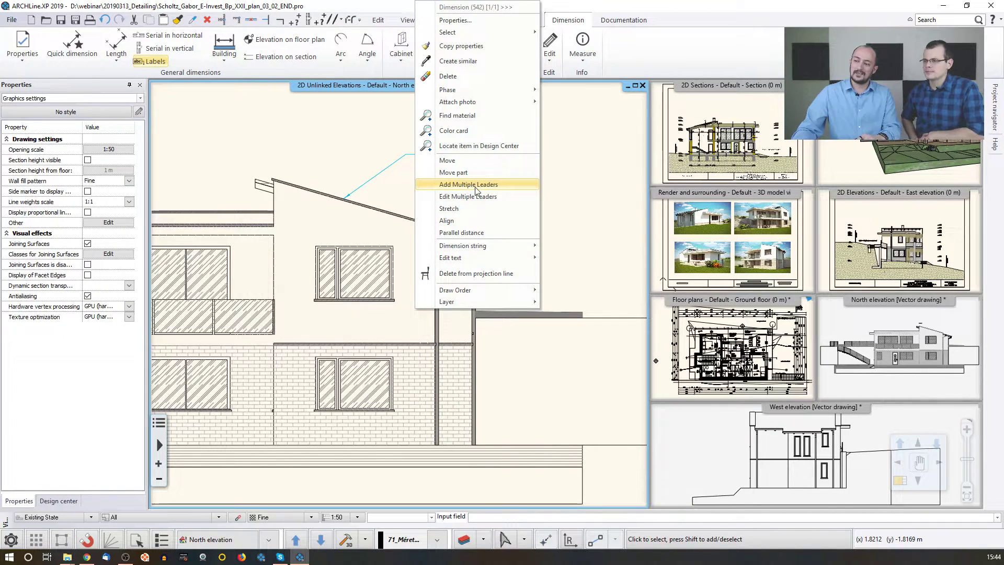
left_click(490, 186)
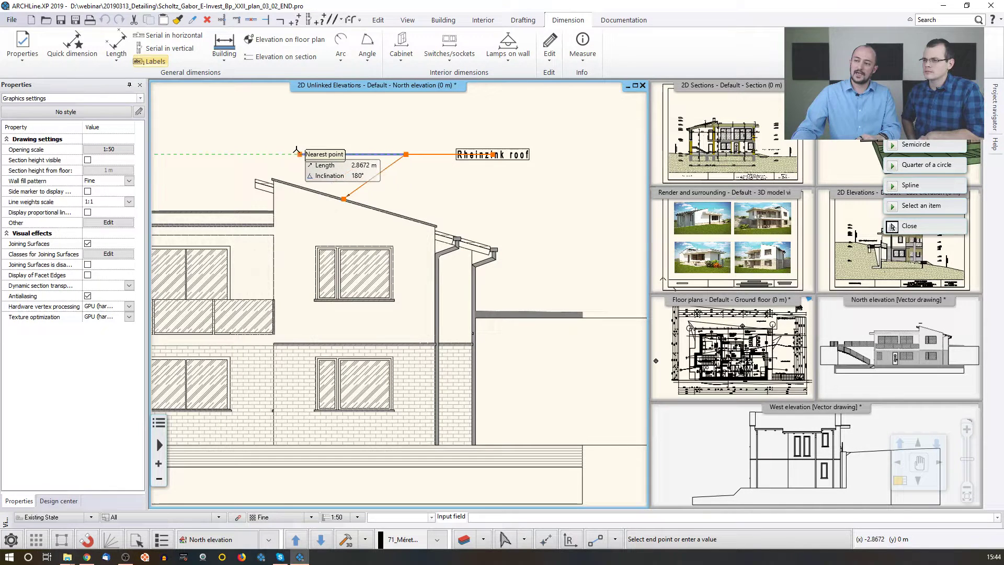
left_click(243, 155)
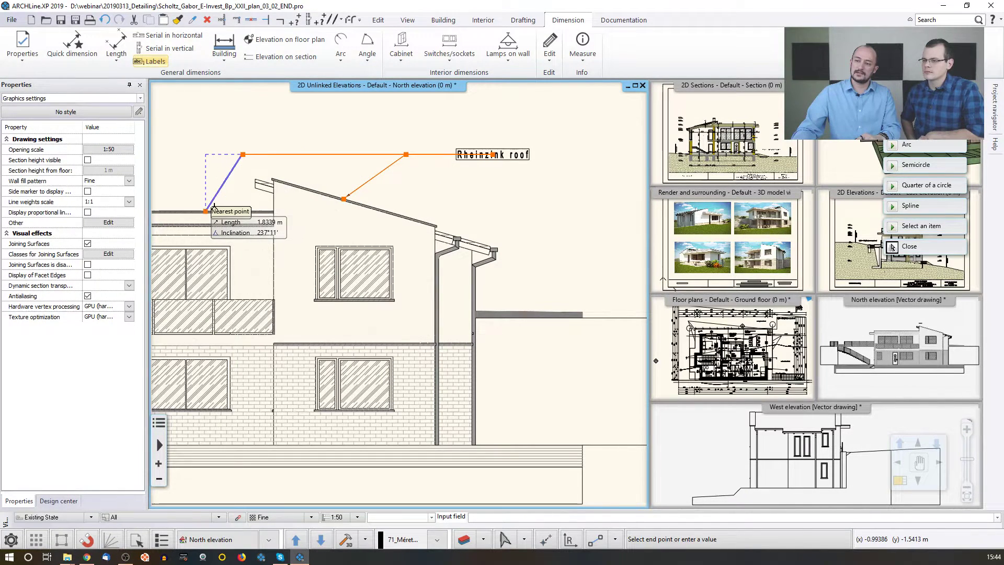
left_click(207, 211)
key("Return")
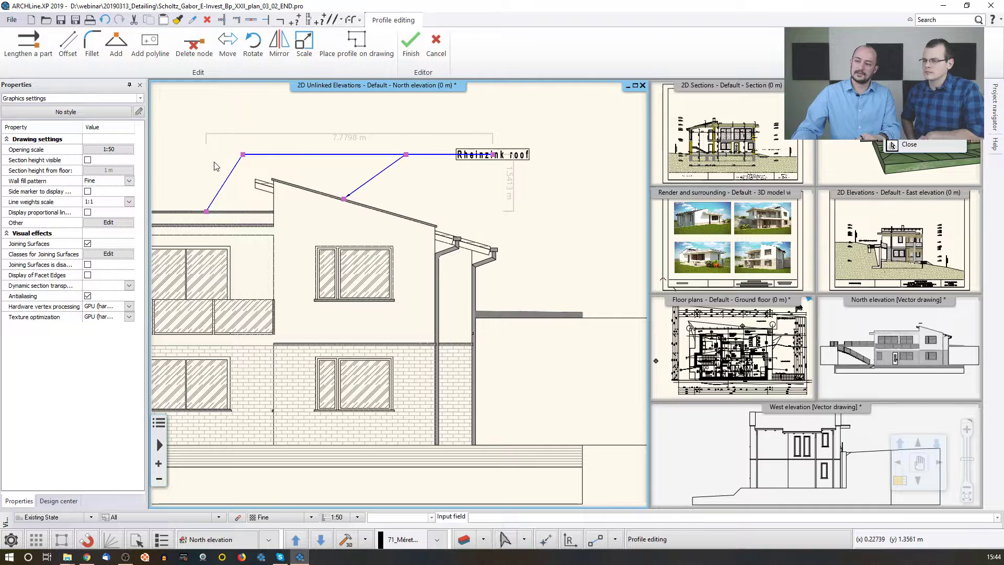
key("Return")
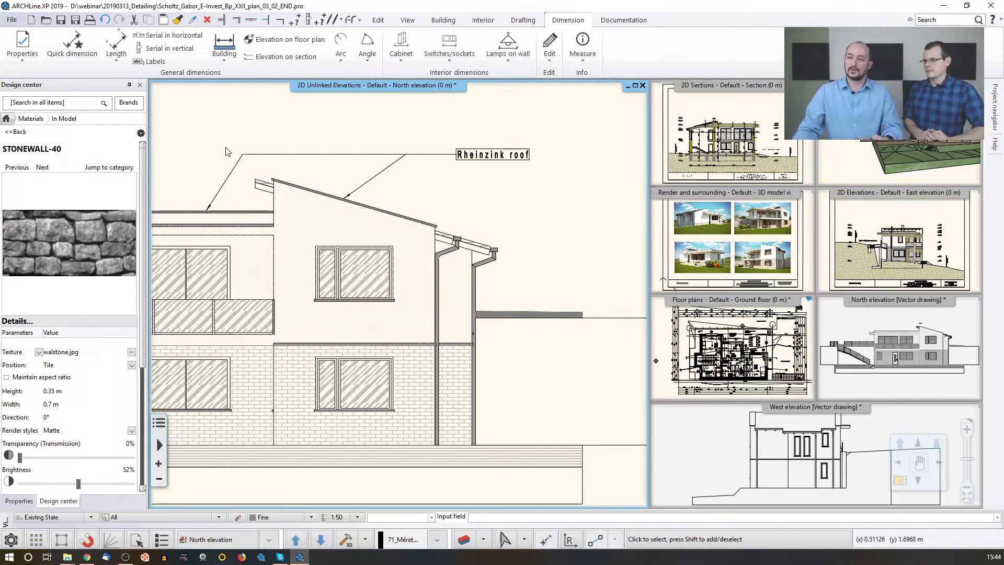
scroll(293, 188, "up", 2)
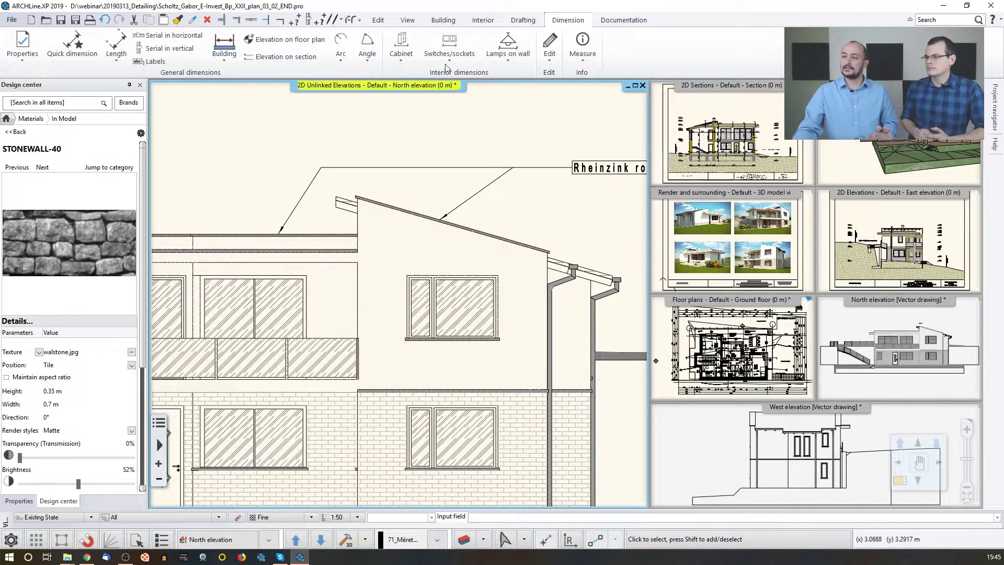
- Draw a closed Dashed polyline rectangle around the roof parapet above the upper windows
left_click(515, 20)
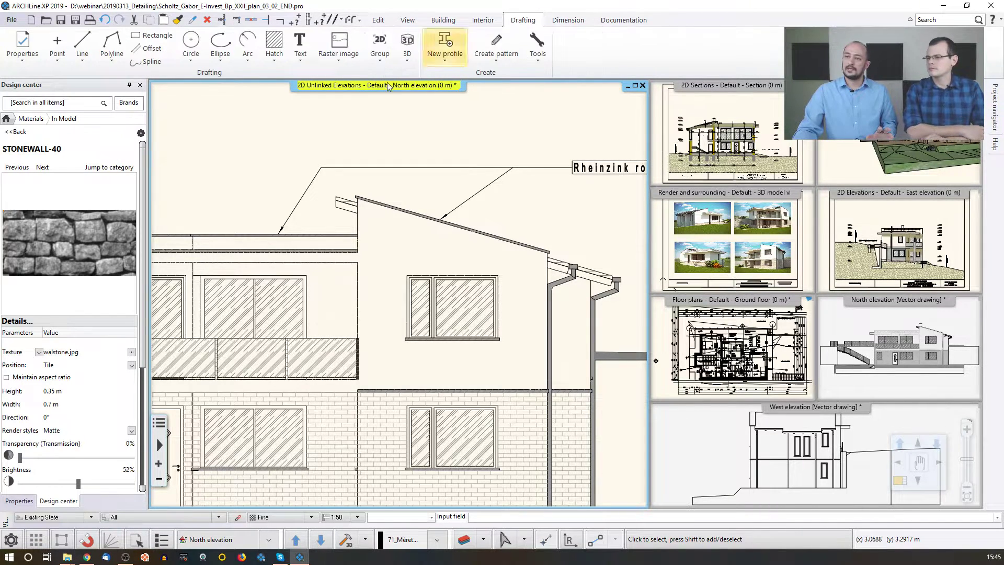
left_click(112, 60)
left_click(124, 84)
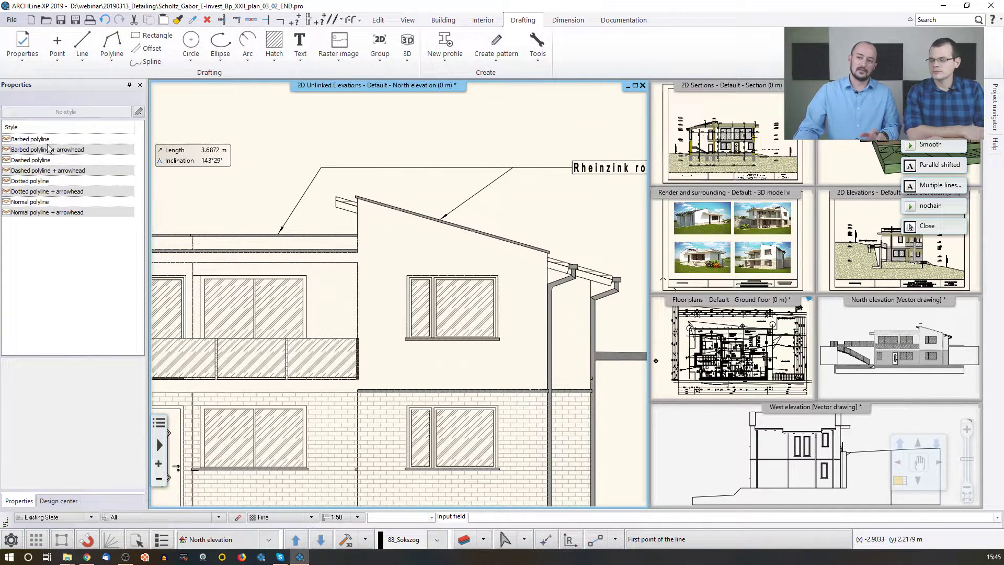
left_click(31, 139)
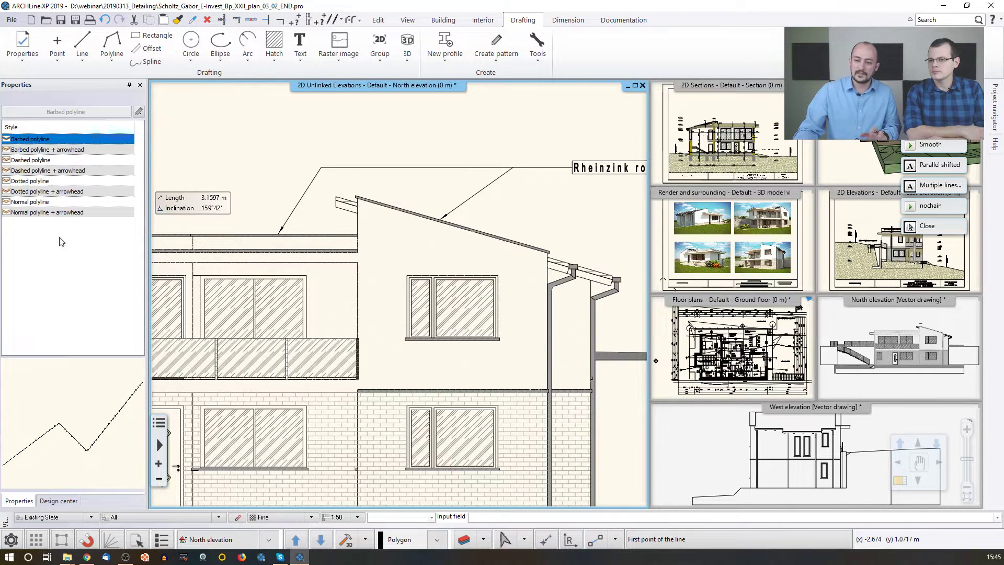
left_click(24, 162)
middle_click_drag(230, 280, 356, 290)
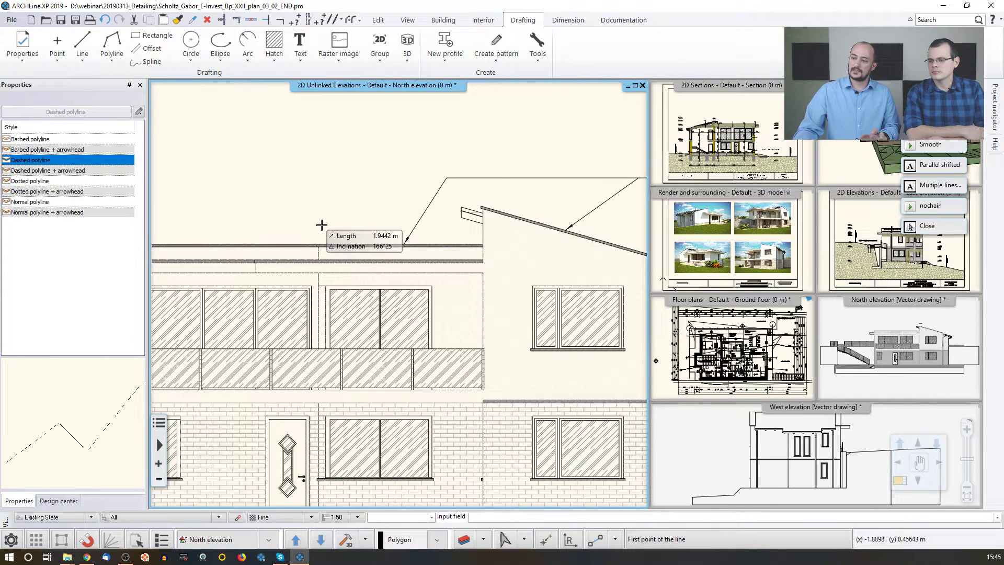
left_click(321, 225)
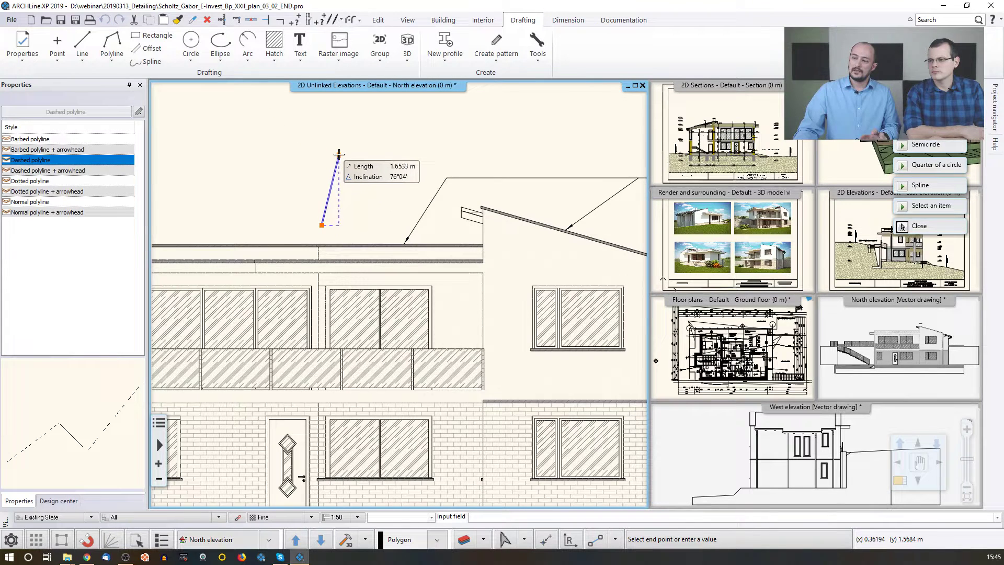
left_click(401, 225)
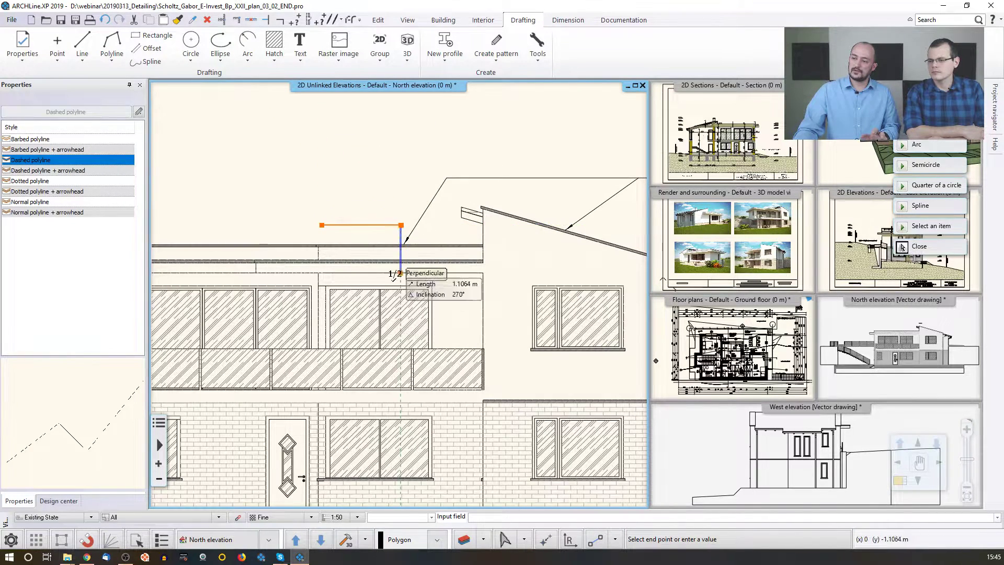
left_click(402, 305)
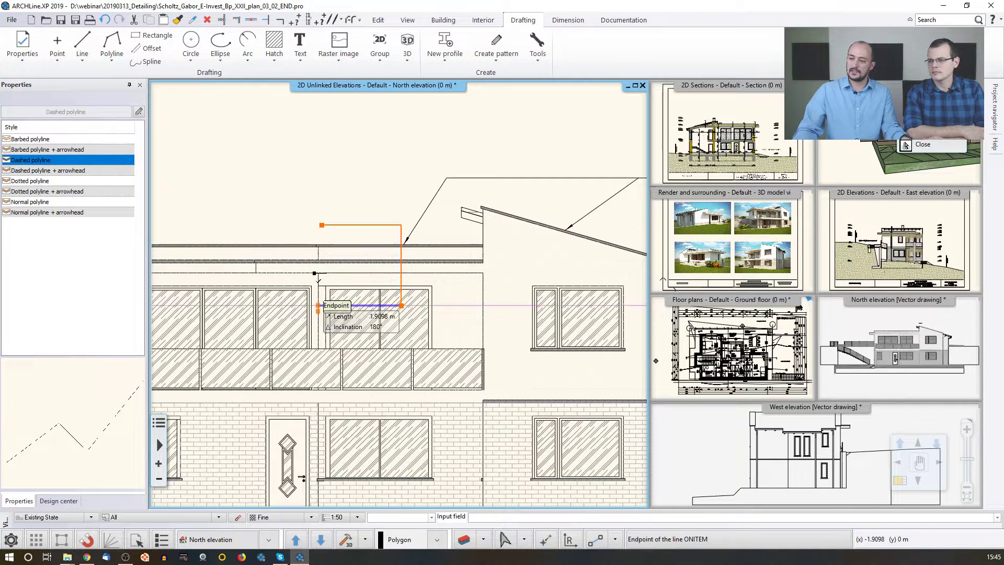
left_click(322, 305)
left_click(322, 225)
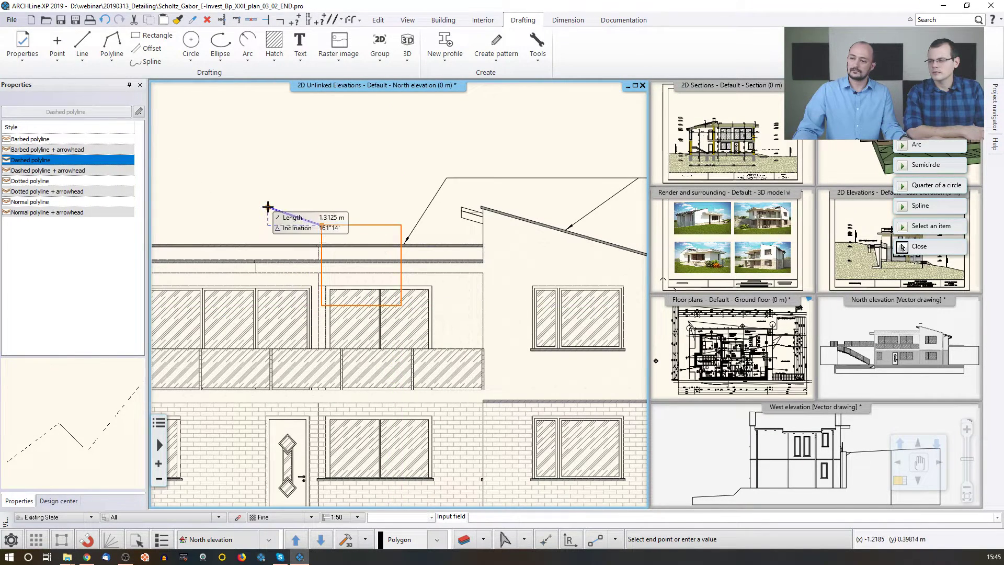
key("Escape")
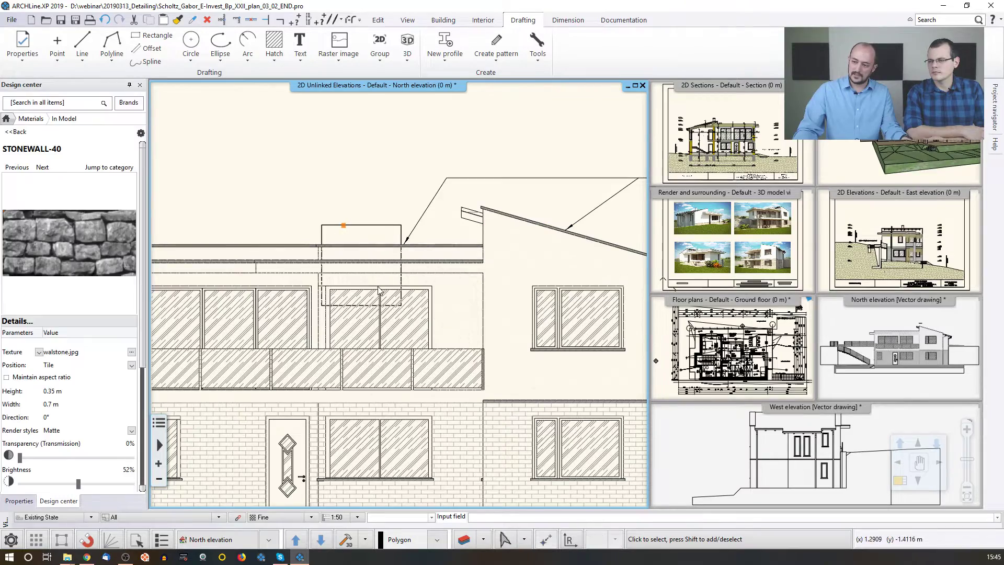
scroll(355, 306, "up", 3)
scroll(361, 243, "down", 3)
scroll(287, 207, "up", 2)
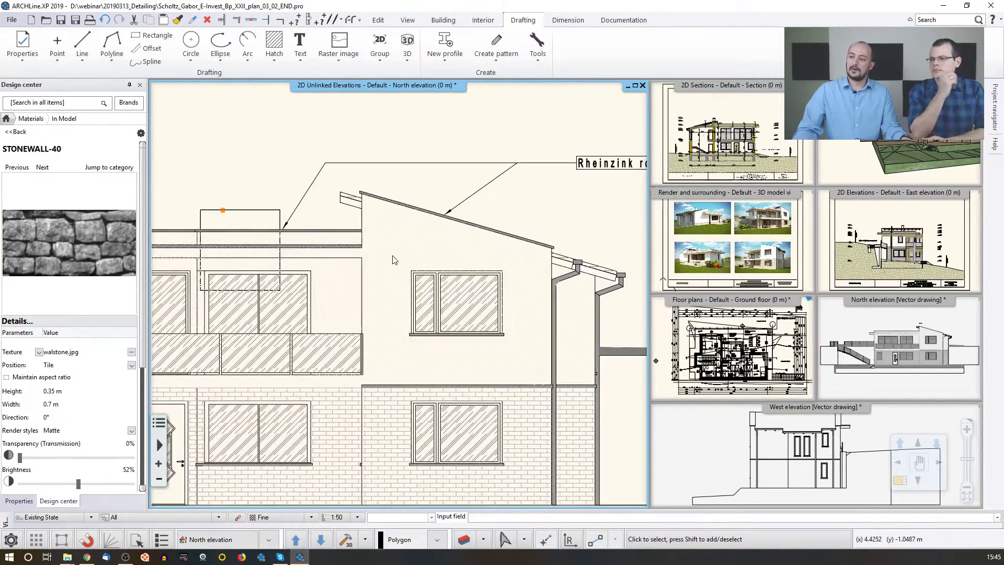
- Draw a trial Dashed polyline + arrowhead line from the left roof to the ledge
middle_click_drag(286, 208, 392, 226)
left_click(118, 59)
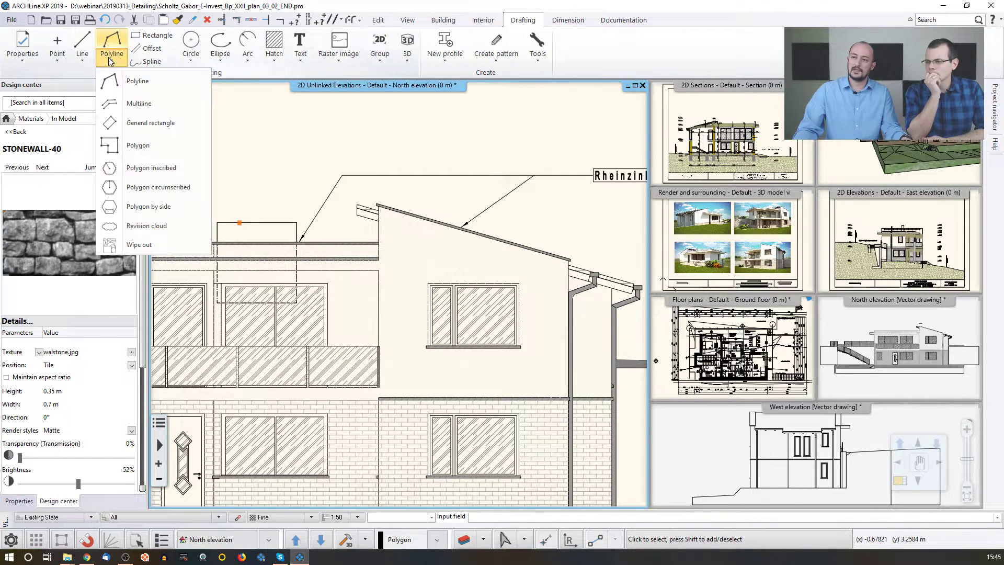
left_click(121, 81)
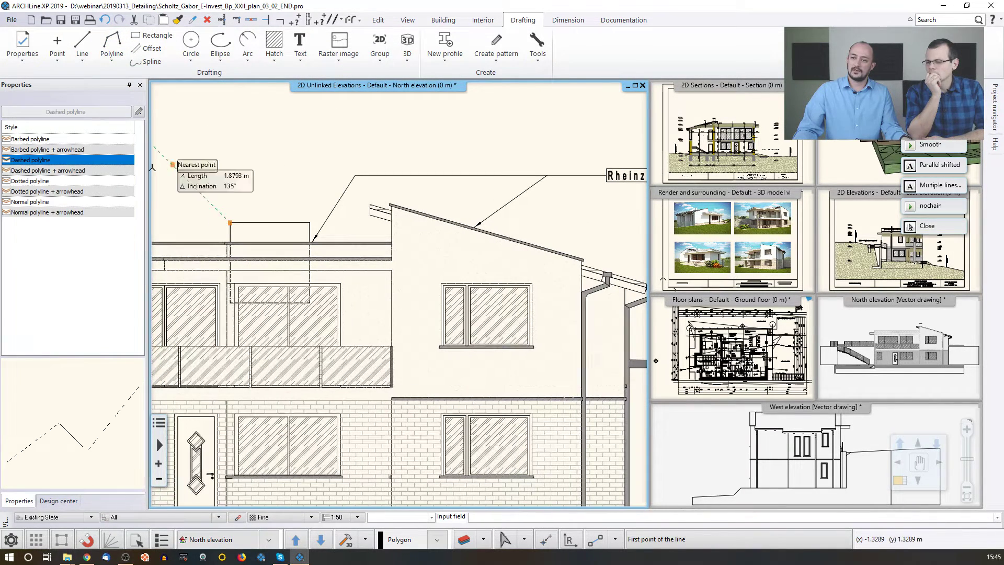
left_click(63, 173)
middle_click_drag(338, 175, 453, 186)
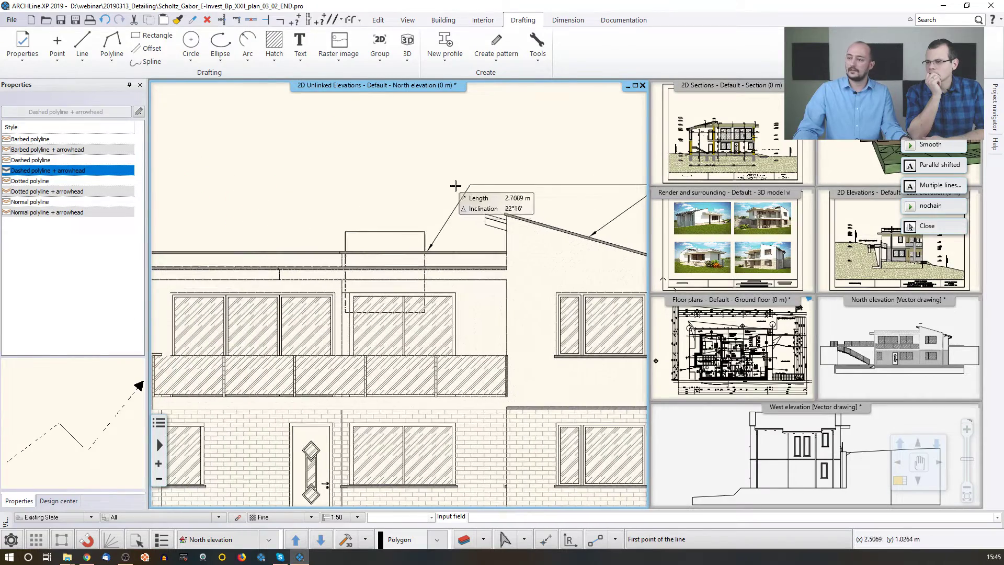
middle_click_drag(238, 181, 391, 169)
middle_click_drag(227, 244, 238, 247)
left_click(194, 308)
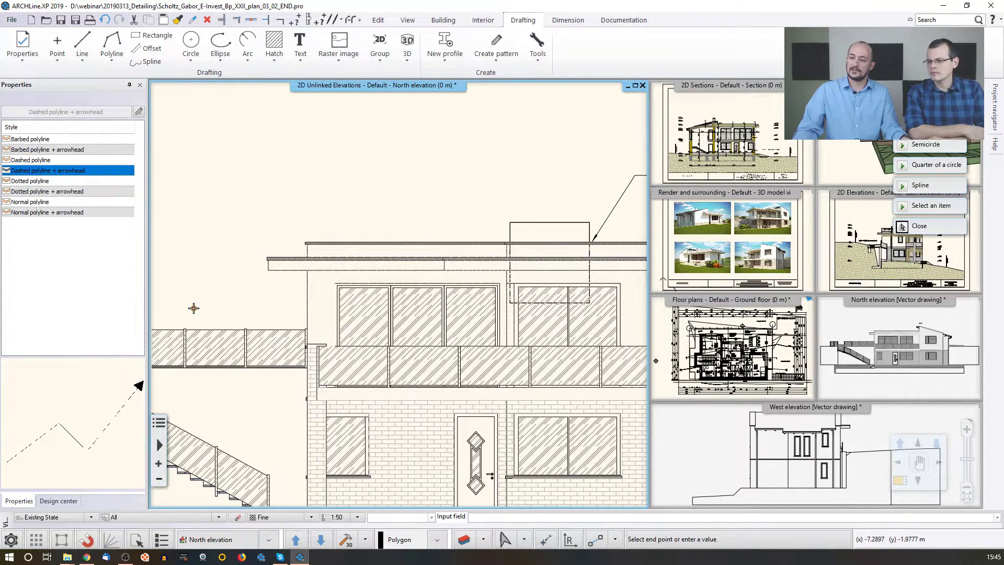
left_click(231, 244)
left_click(355, 209)
left_click(368, 242)
right_click(369, 241)
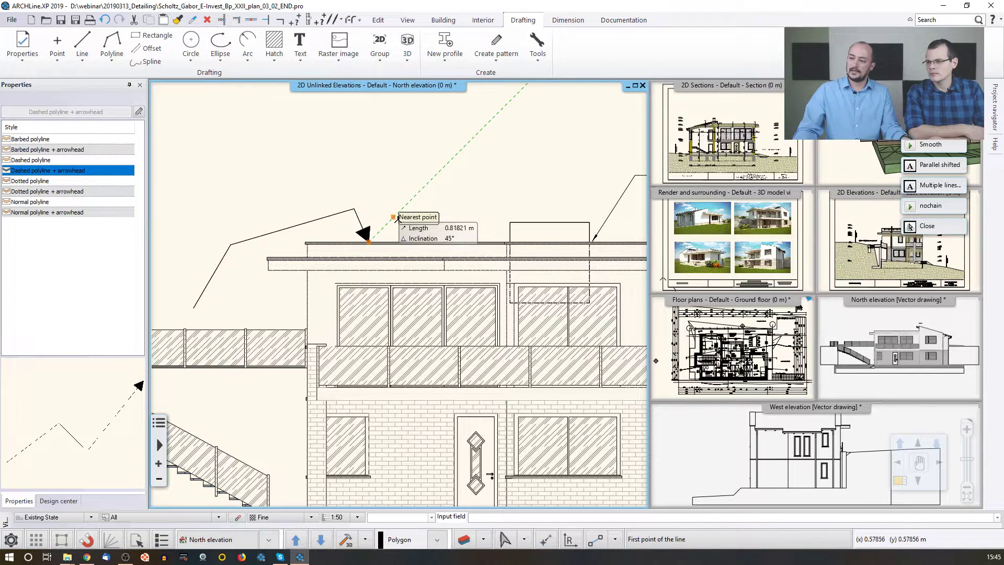
key("Escape")
- Undo the trial arrowed dashed line with Ctrl+Z
scroll(400, 225, "down", 2)
scroll(395, 233, "down", 3)
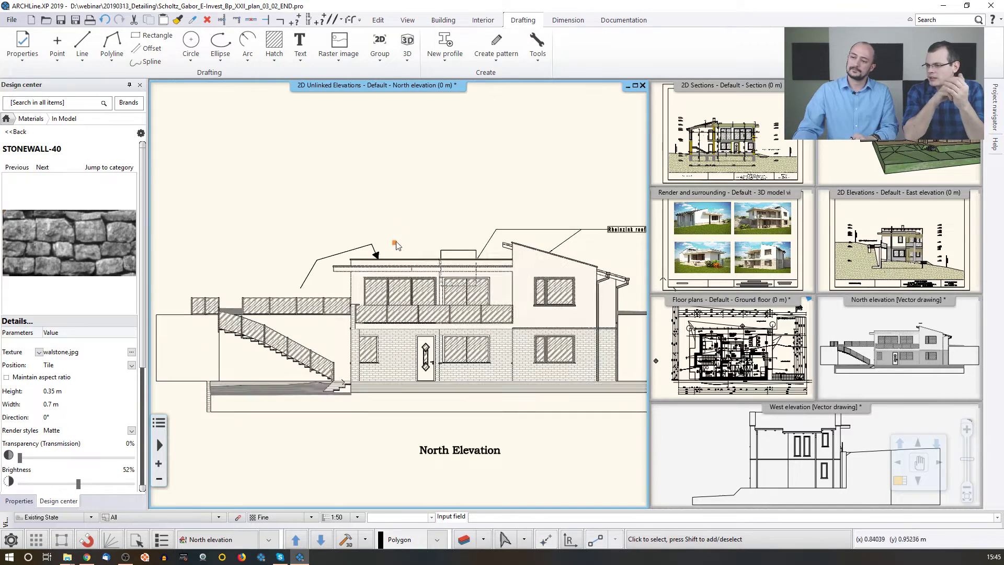
key("ctrl+z")
middle_click_drag(348, 239, 301, 224)
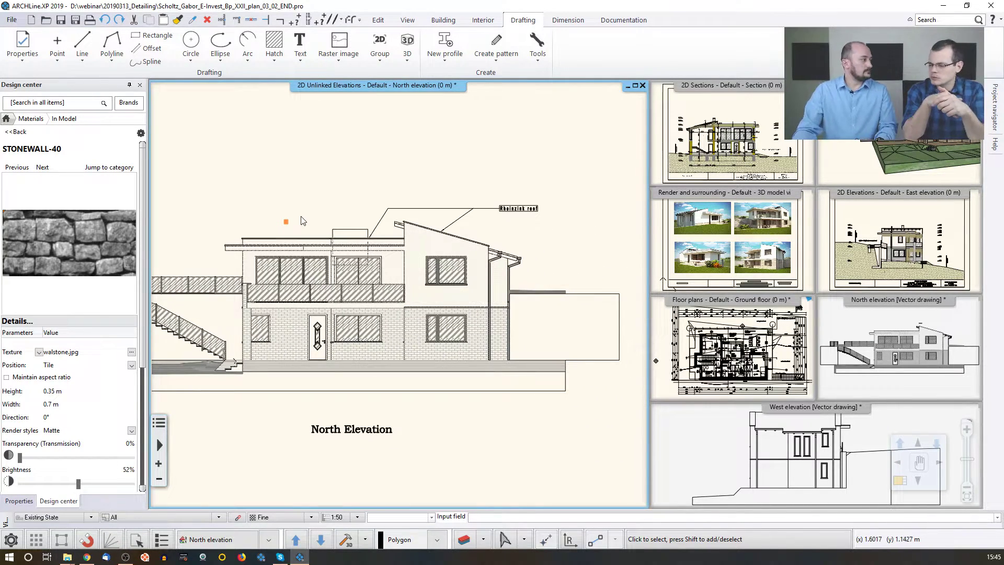
middle_click_drag(314, 225, 341, 214)
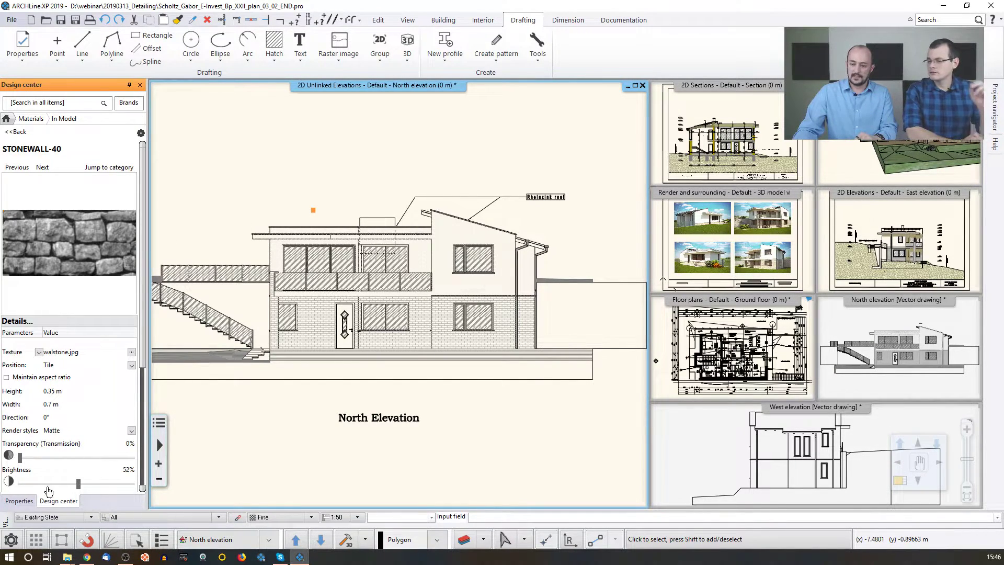
- In Design center, go Home > Group > SIGNS, view Arrows, then open Square signs
left_click(6, 119)
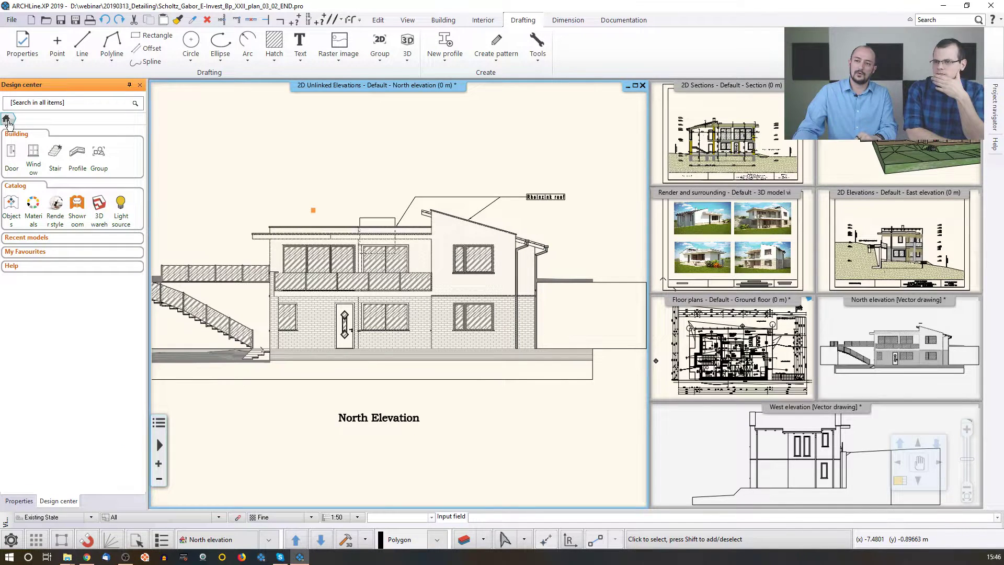
left_click(99, 157)
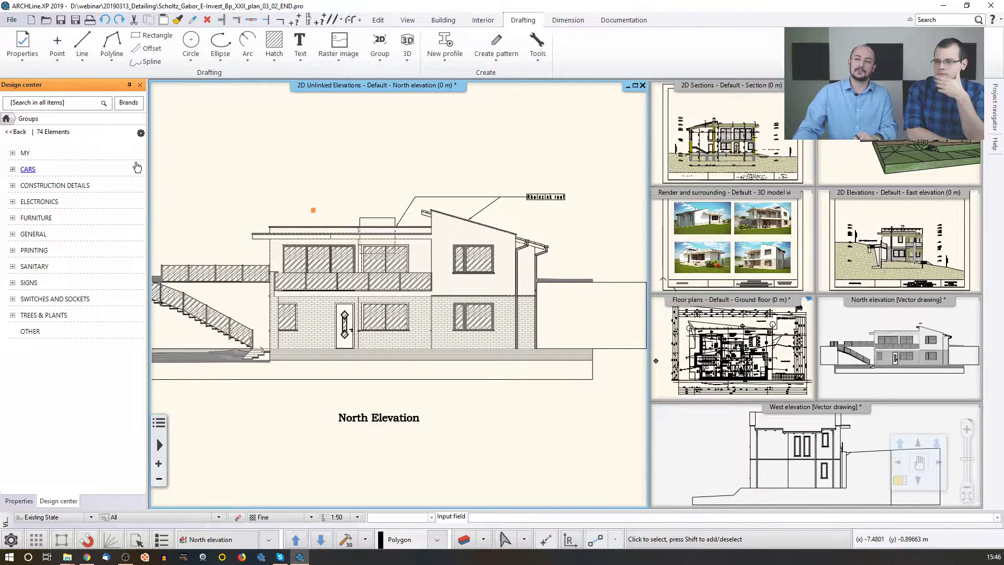
left_click(27, 284)
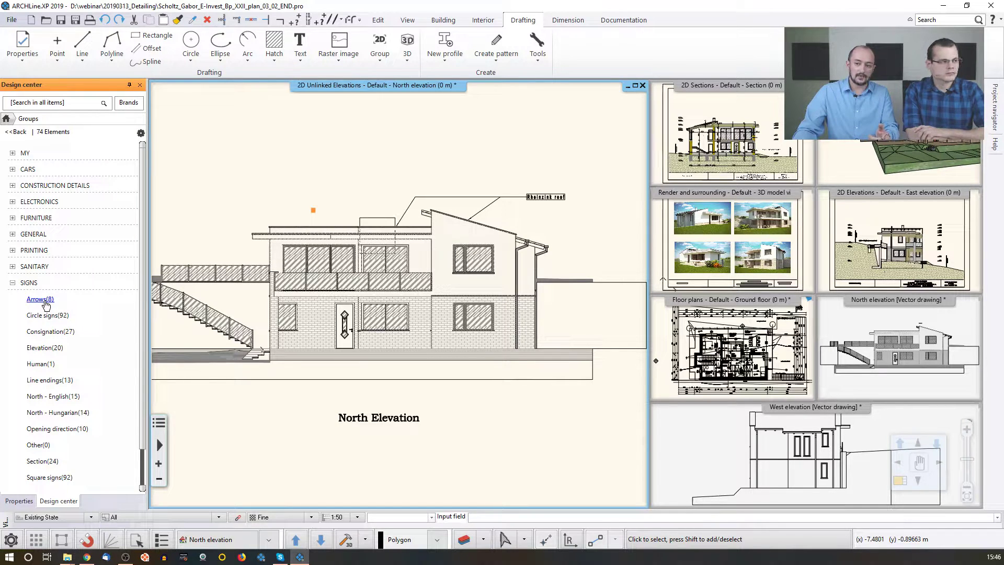
left_click(46, 301)
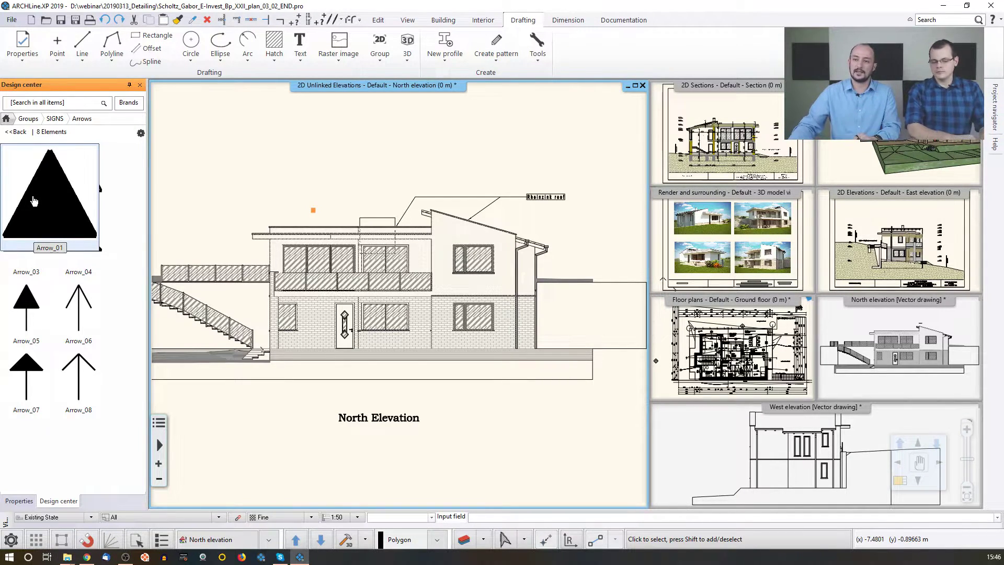
left_click(20, 131)
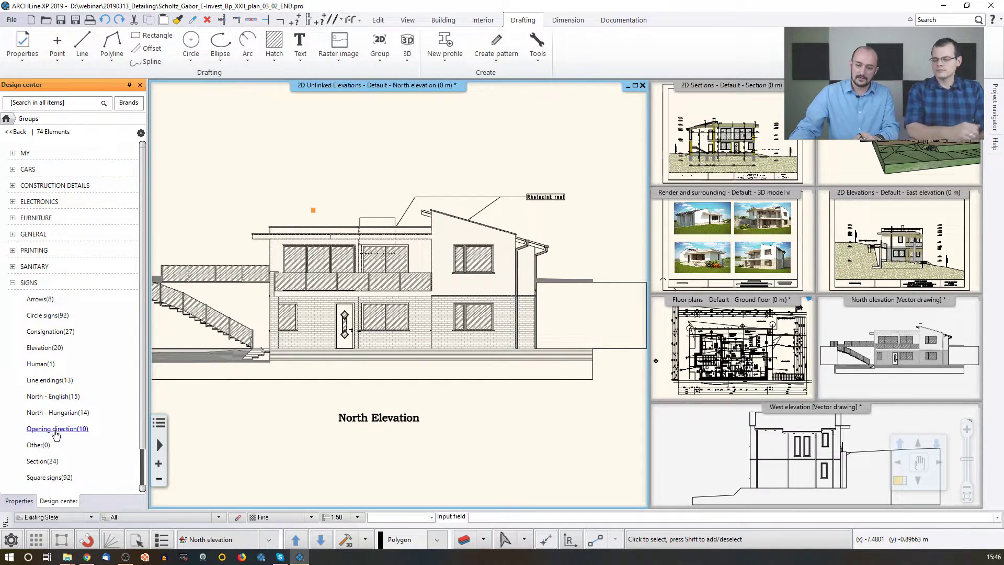
left_click(53, 478)
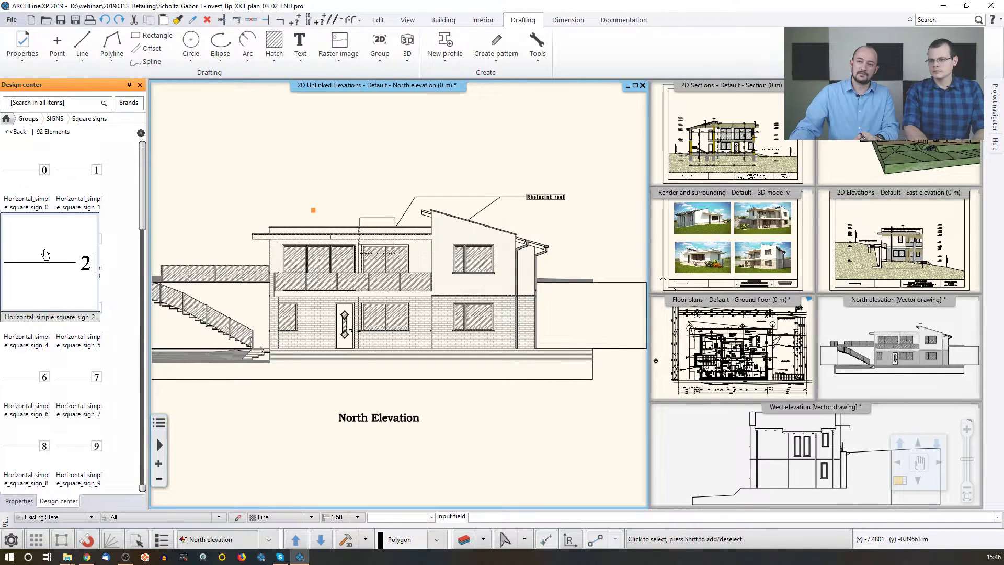
- Place two square 0 signs with leaders on the right-hand upper and lower walls
left_click(42, 199)
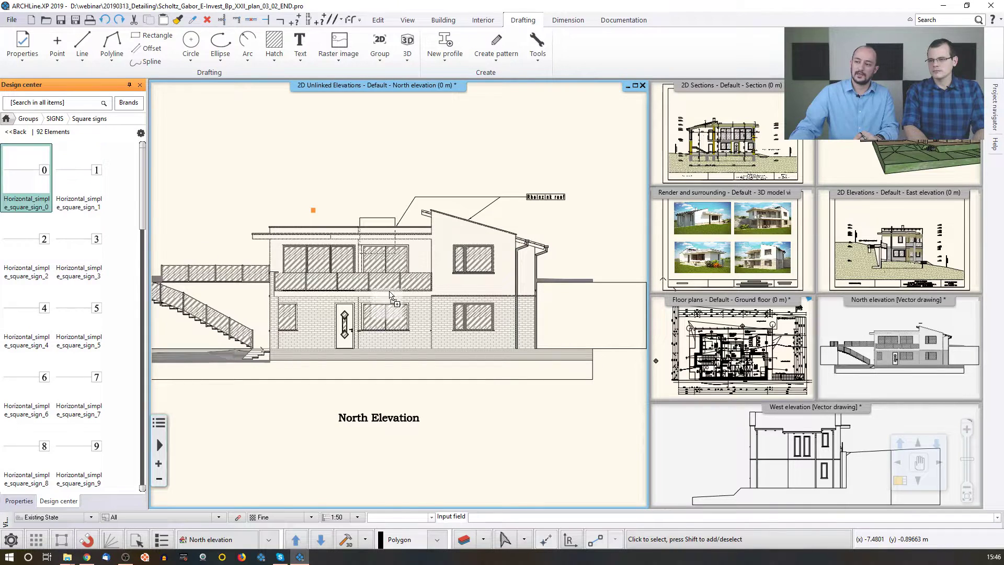
right_click(573, 270)
scroll(646, 257, "up", 3)
scroll(508, 286, "up", 1)
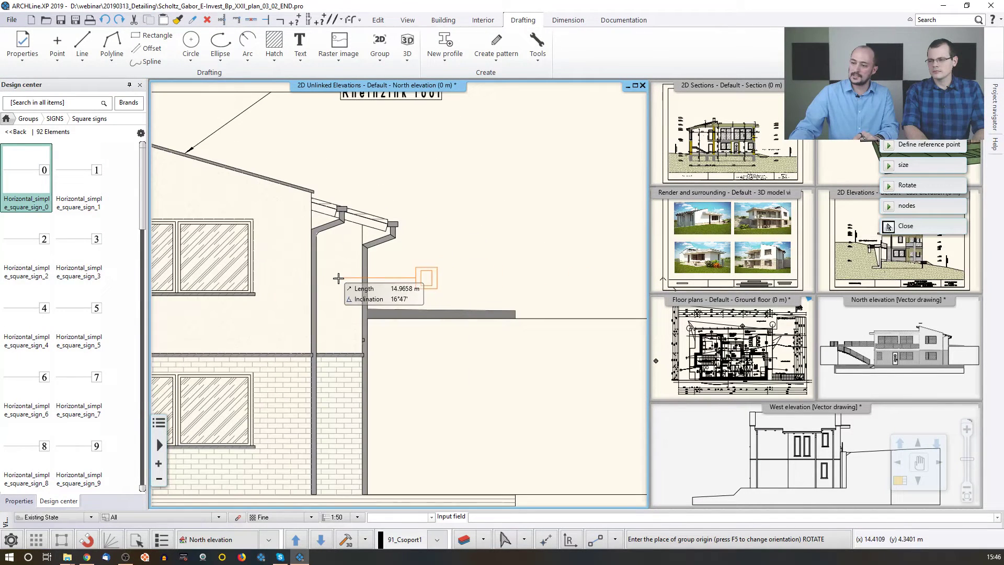
left_click(338, 279)
middle_click_drag(373, 398, 429, 314)
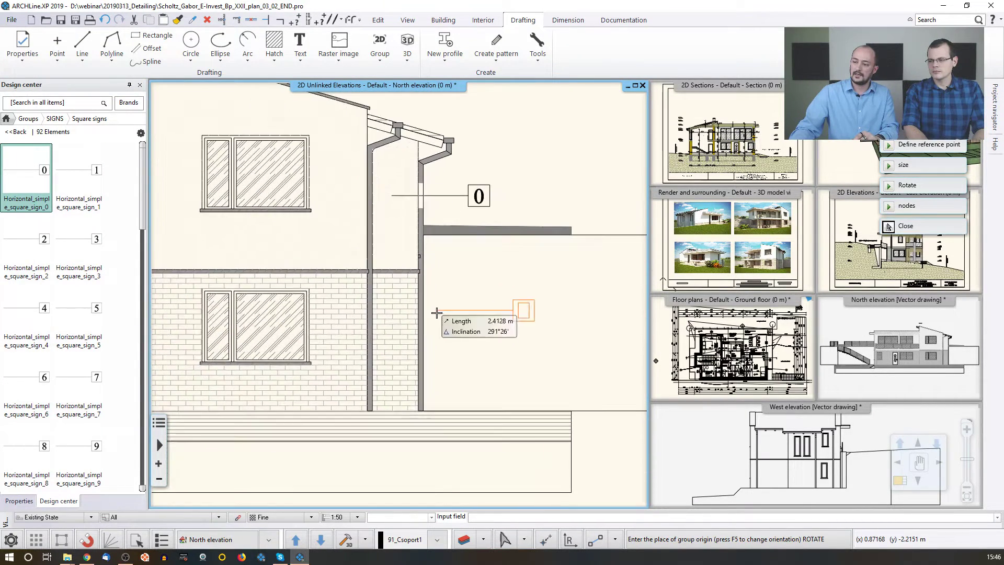
left_click(392, 355)
left_click(434, 166)
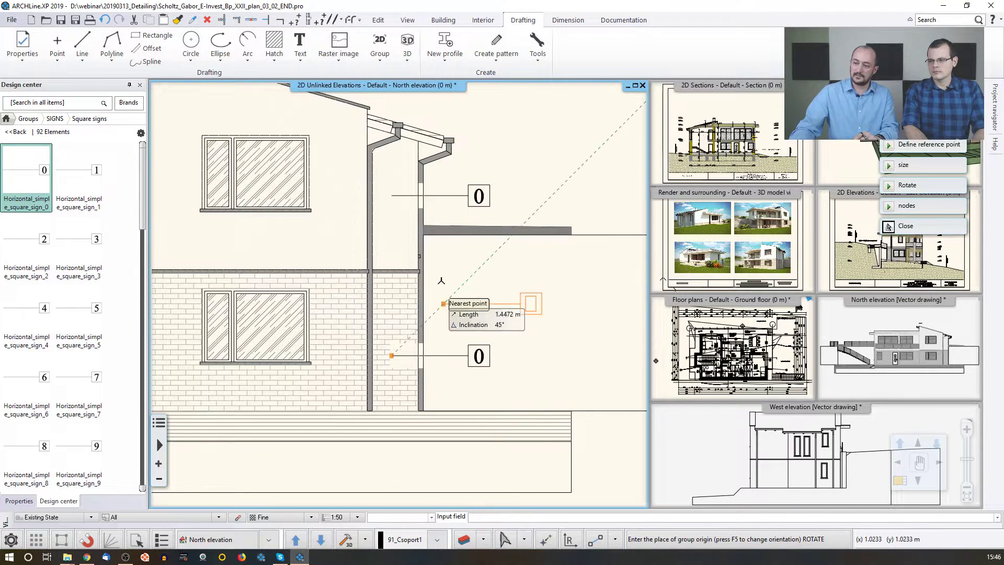
scroll(473, 243, "down", 2)
scroll(473, 243, "down", 1)
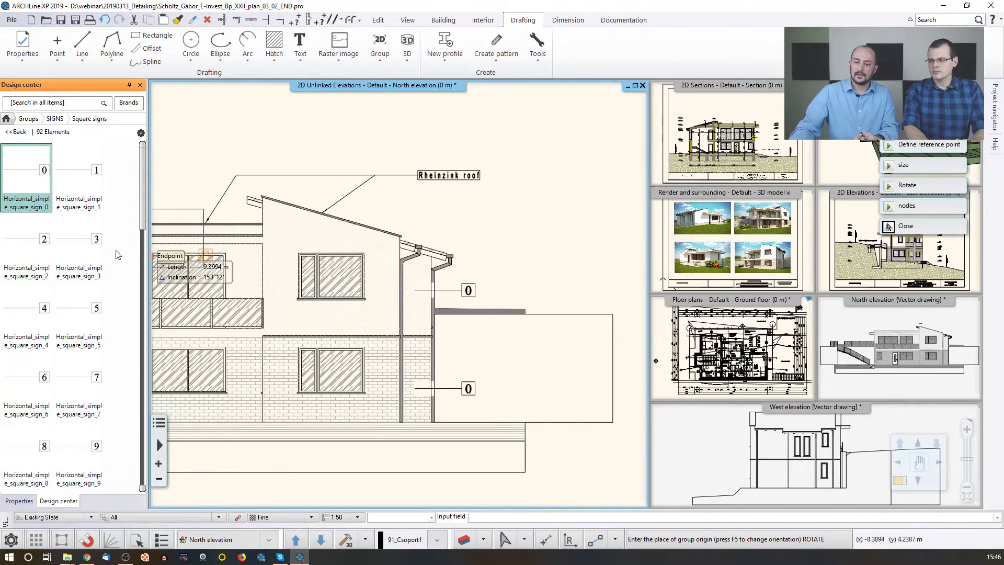
- Place a square 3 sign at the balcony midpoint
left_click(85, 267)
middle_click_drag(220, 276, 425, 268)
left_click(428, 267)
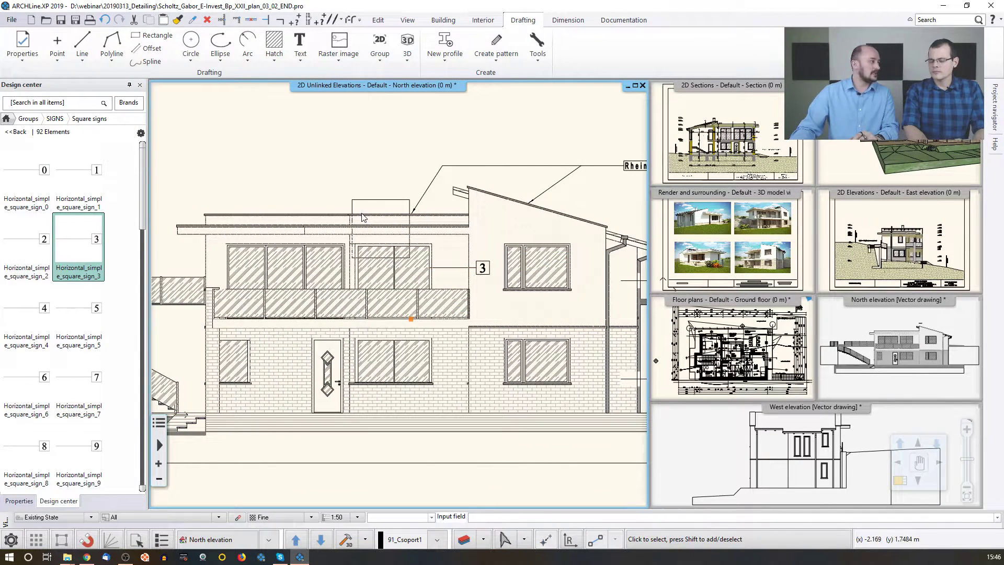
middle_click_drag(390, 233, 307, 231)
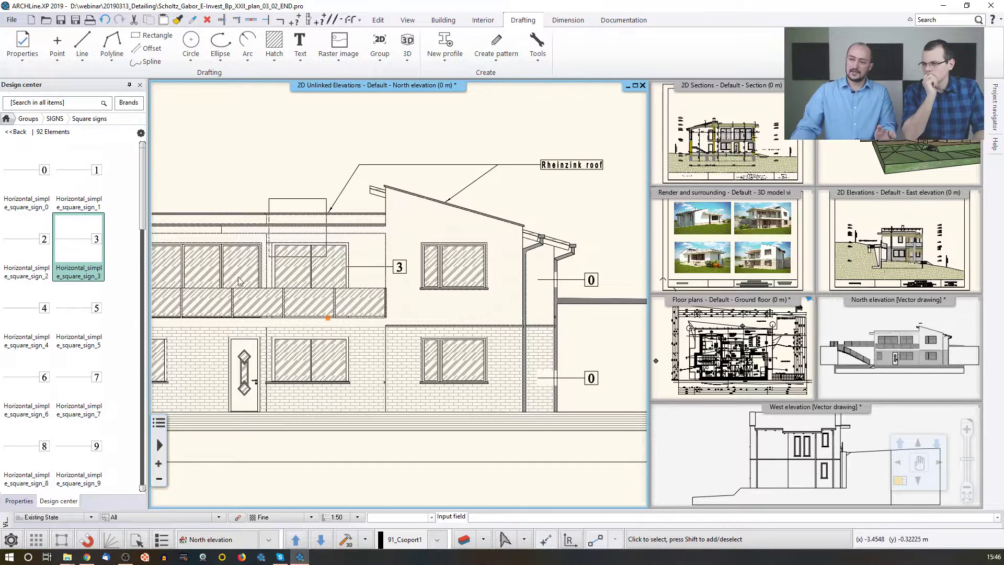
scroll(591, 386, "up", 3)
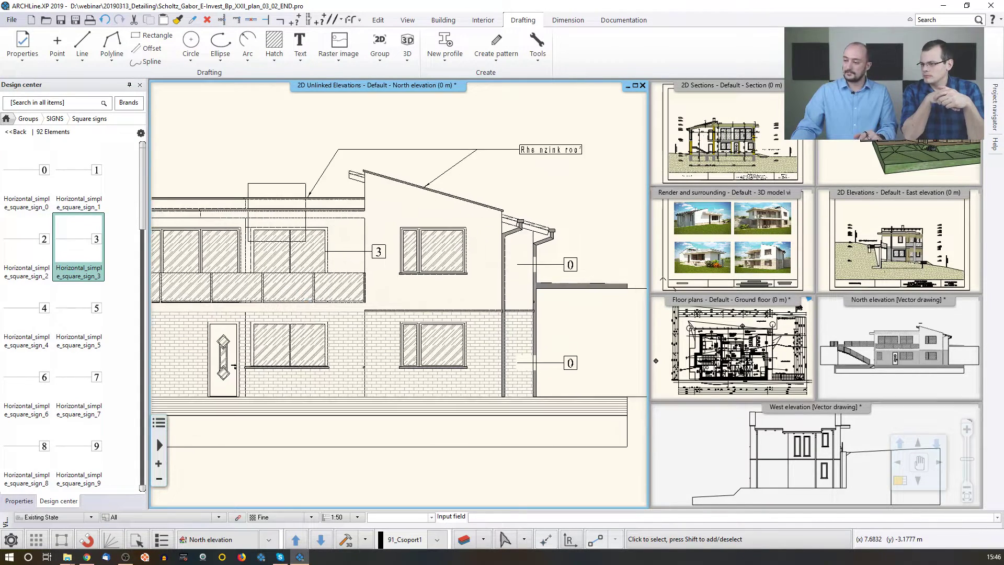
left_click(440, 294)
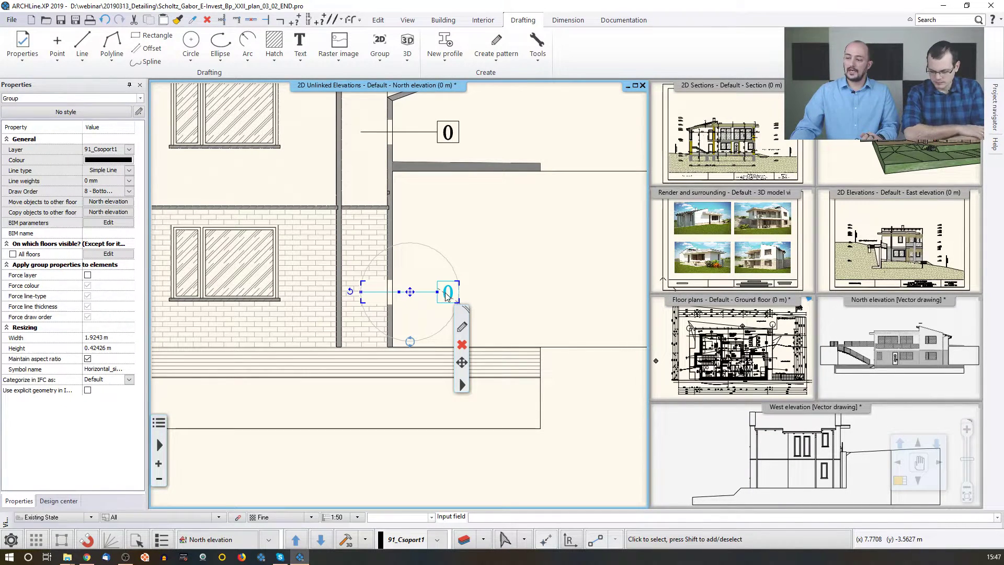
- Change the lower square sign's value from 0 to 1 through Edit text in group
right_click(444, 296)
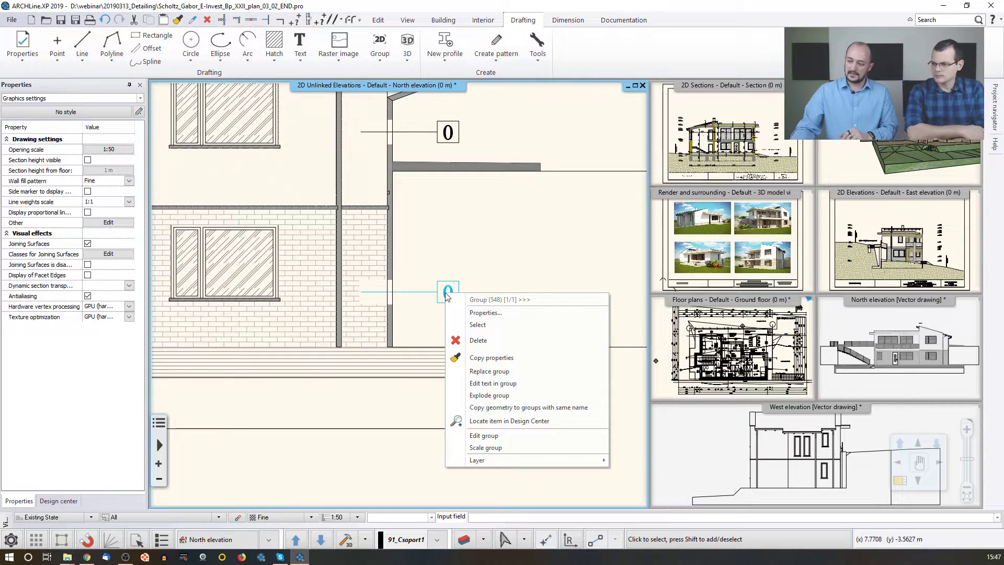
left_click(497, 387)
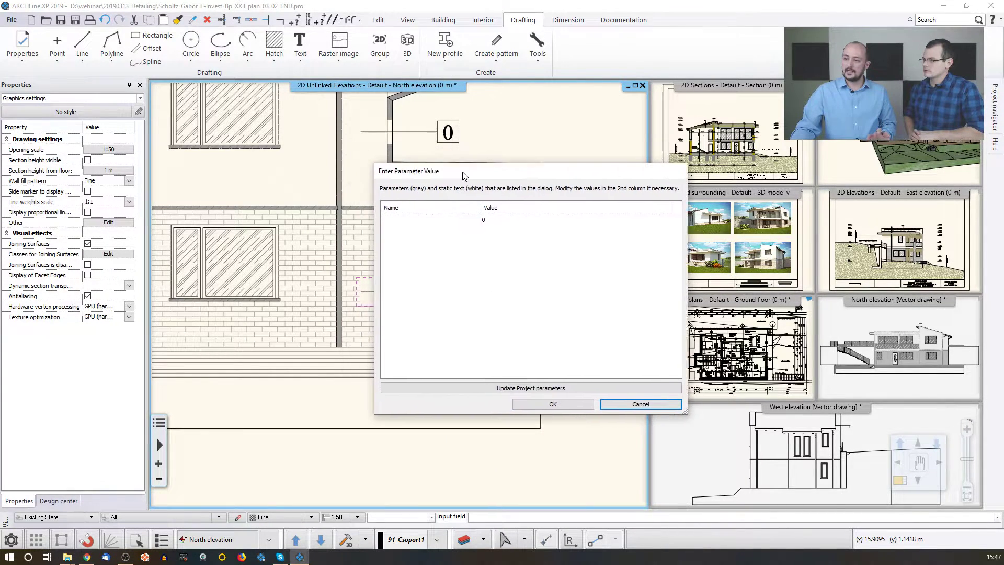
left_click(492, 229)
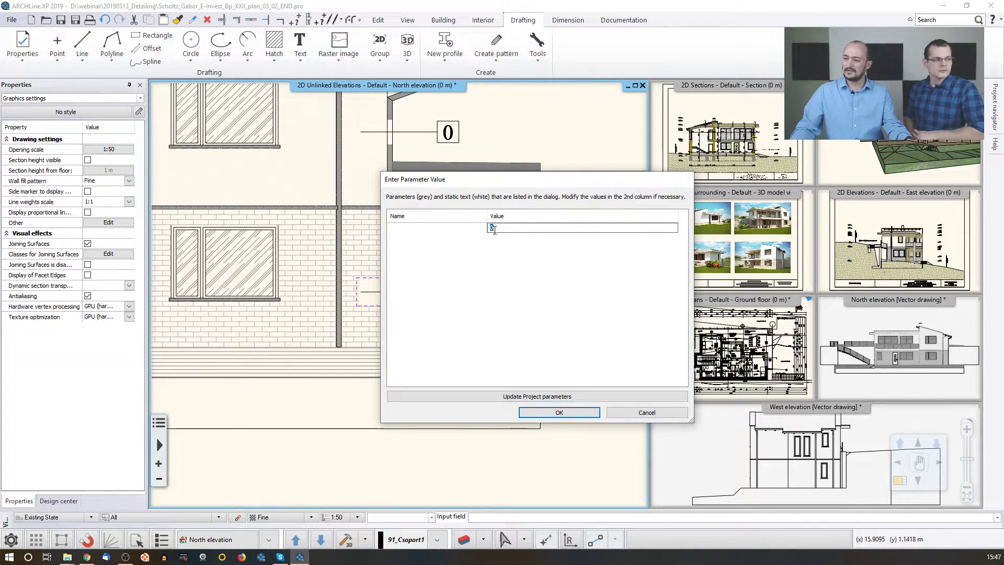
left_click(533, 411)
mouse_move(444, 242)
middle_mouse_down()
mouse_move(501, 299)
mouse_move(518, 301)
middle_mouse_up()
middle_click_drag(202, 145, 293, 155)
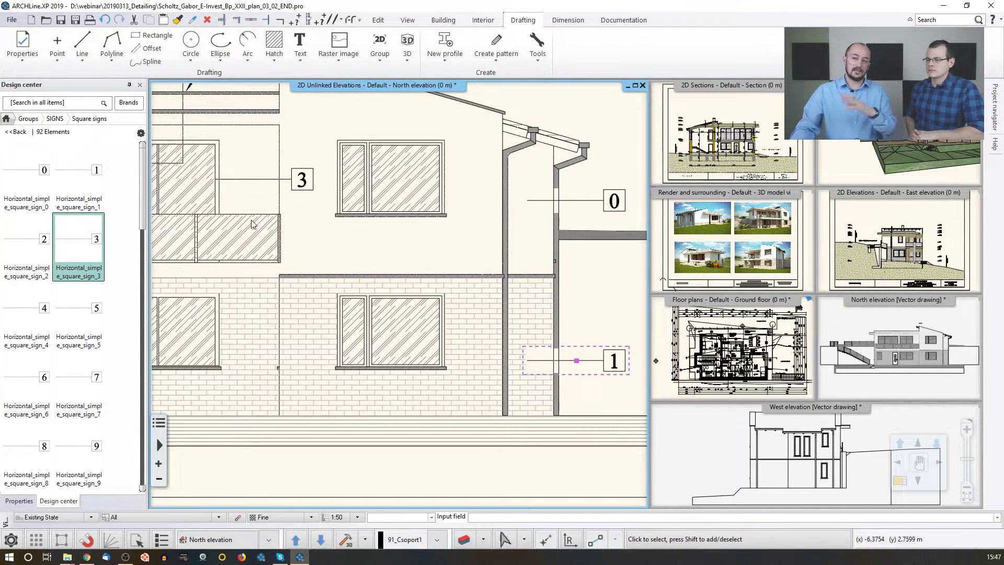
scroll(414, 224, "down", 3)
middle_click_drag(364, 251, 315, 225)
middle_click_drag(575, 171, 515, 171)
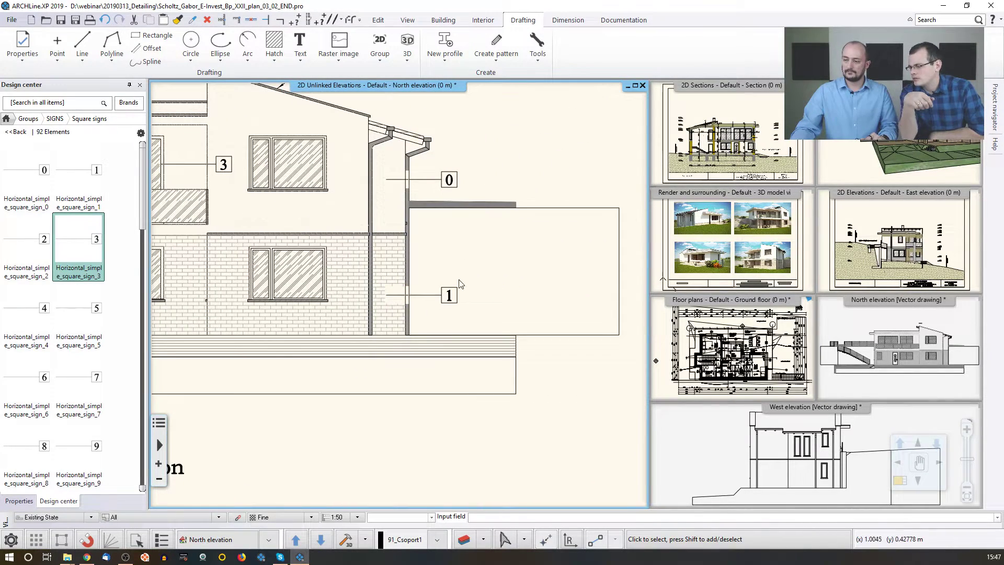
middle_click_drag(424, 311, 523, 324)
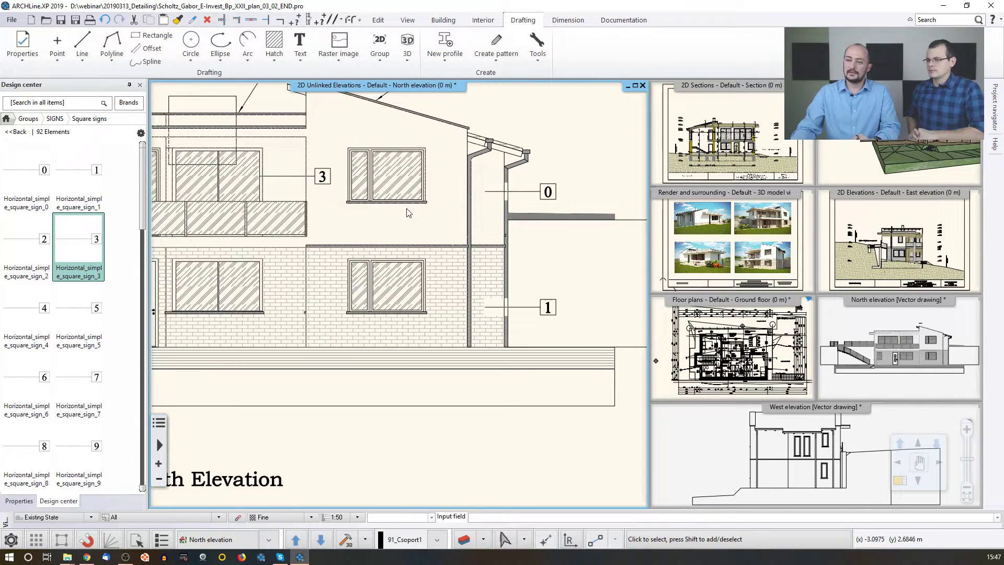
- From Circle signs, place a Circle_3 sign on the upper-floor window above the balcony
left_click(15, 131)
left_click(35, 252)
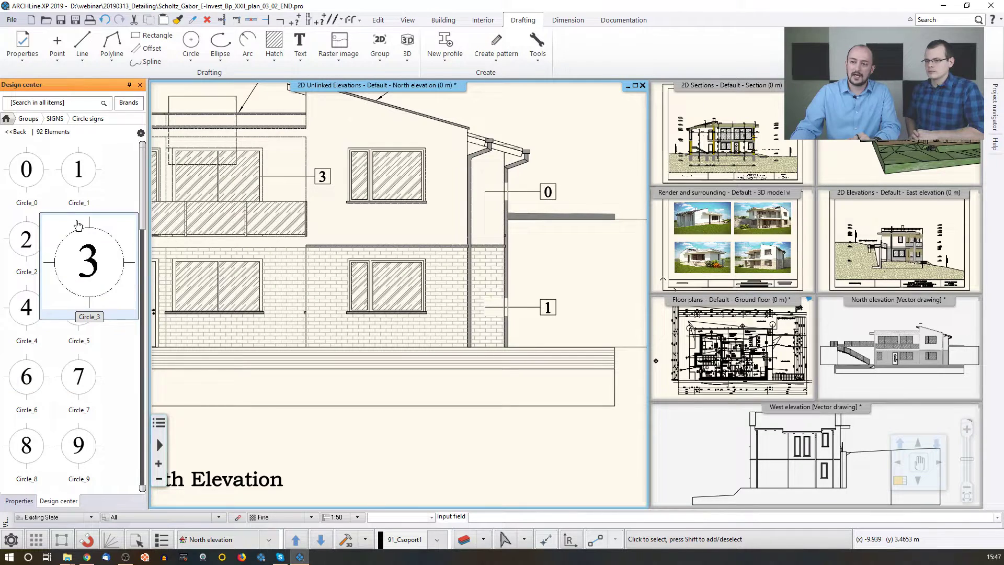
left_click(50, 256)
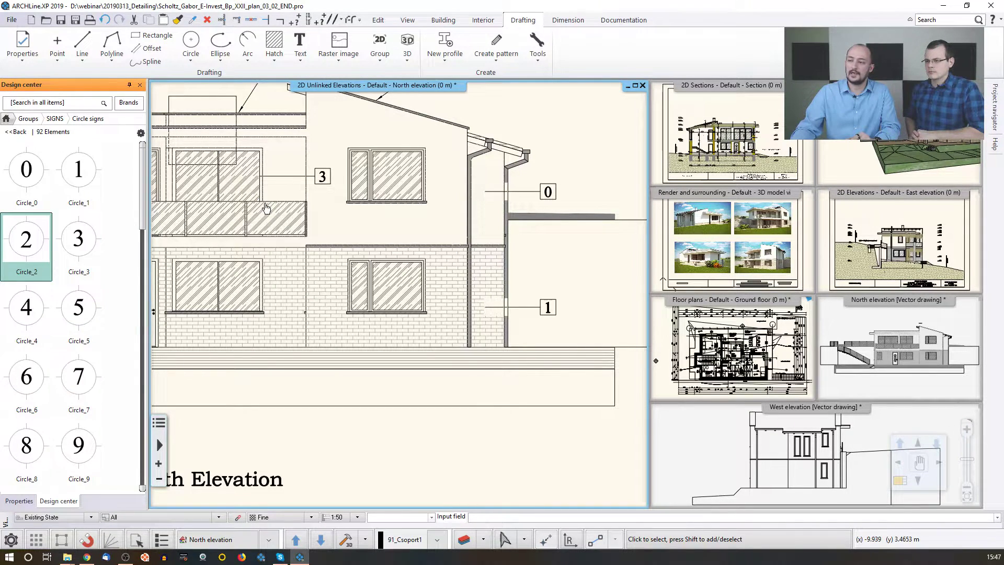
left_click(78, 240)
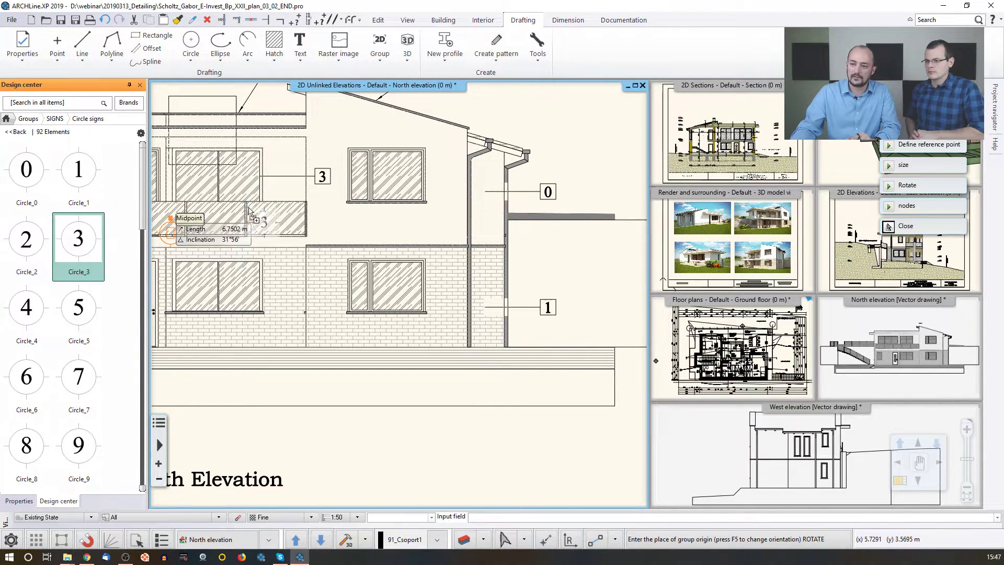
middle_click_drag(210, 224, 449, 217)
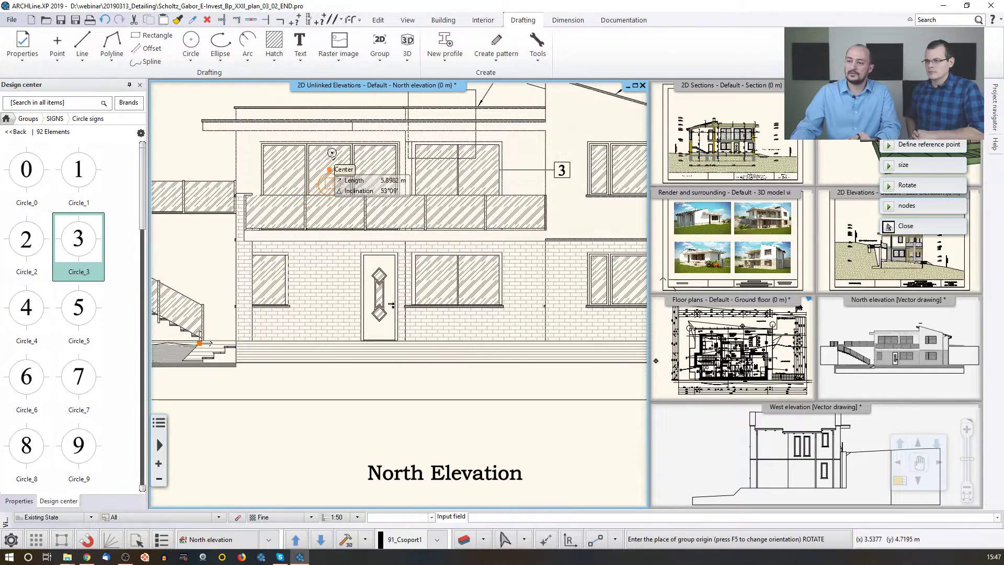
scroll(335, 172, "up", 2)
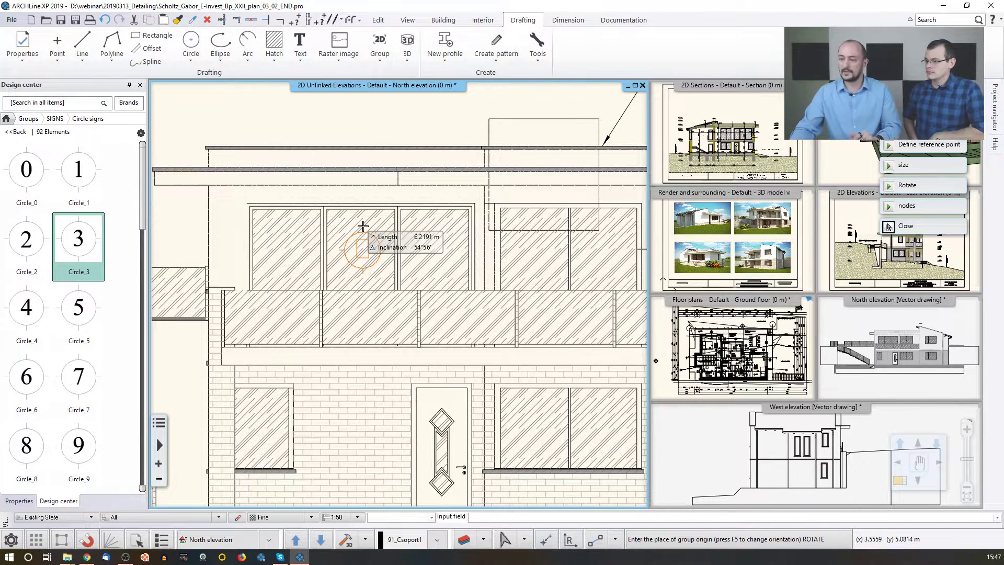
left_click(363, 231)
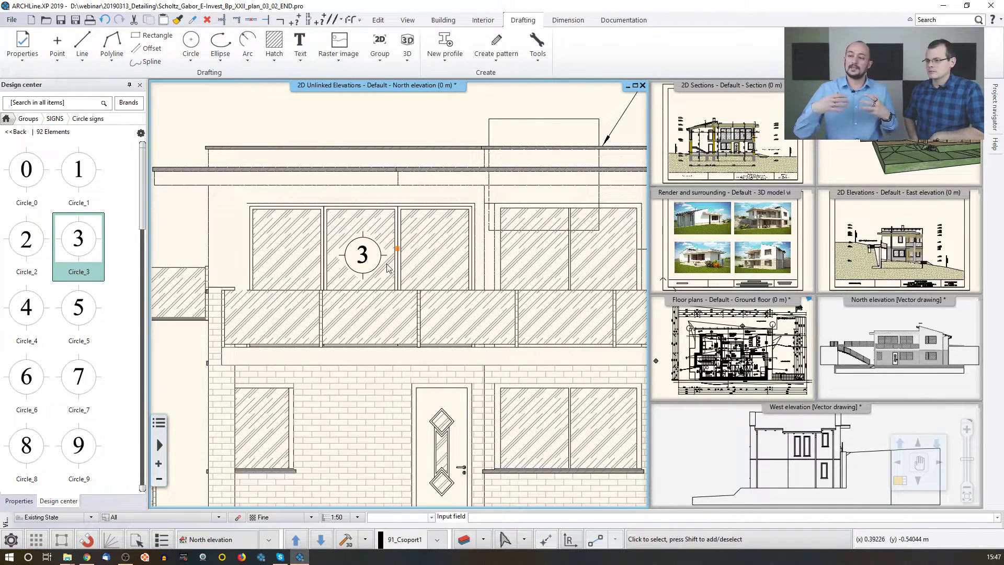
middle_click_drag(387, 268, 204, 141)
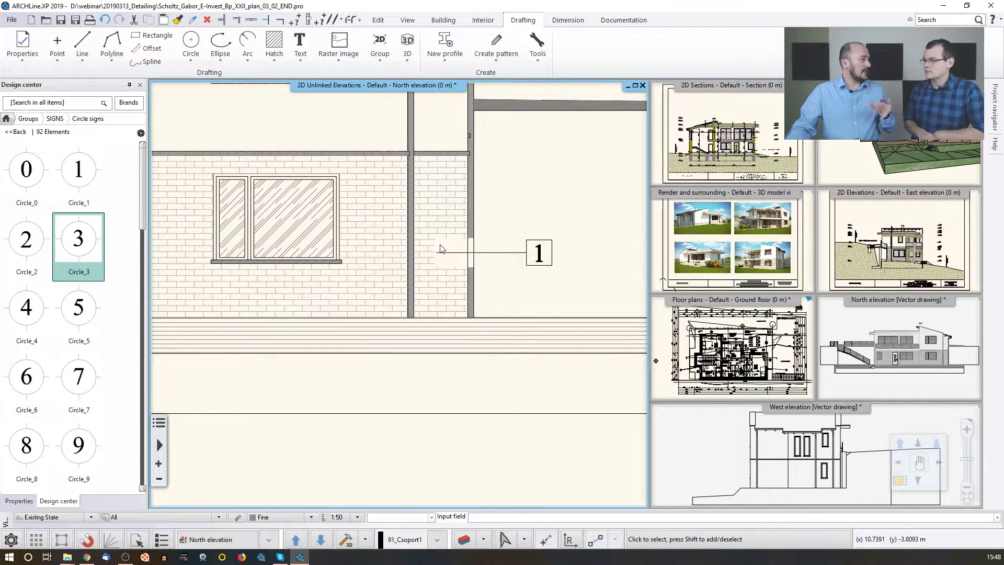
- Remove a hole from the brick hatch between the walls
left_click(448, 233)
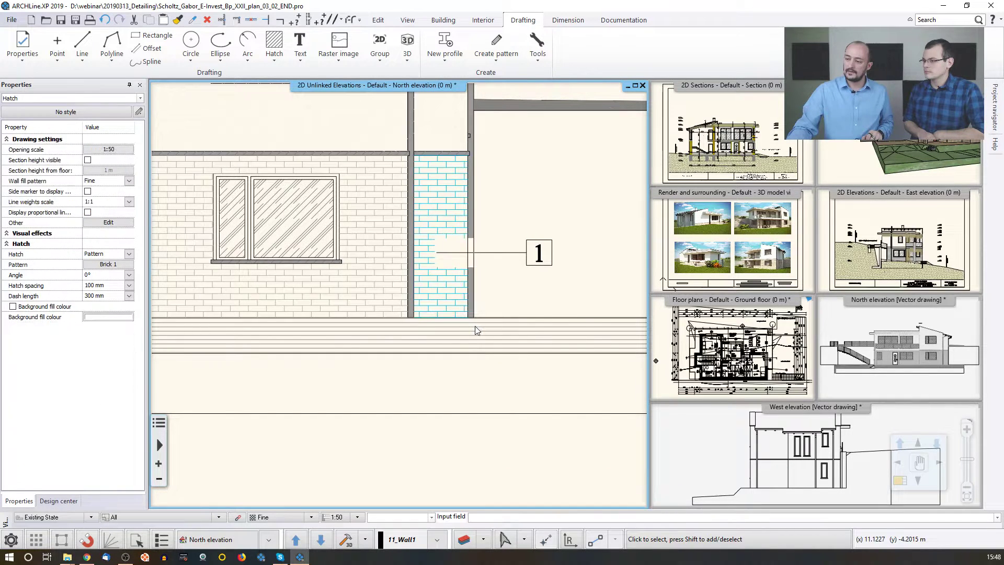
right_click(475, 325)
mouse_move(528, 450)
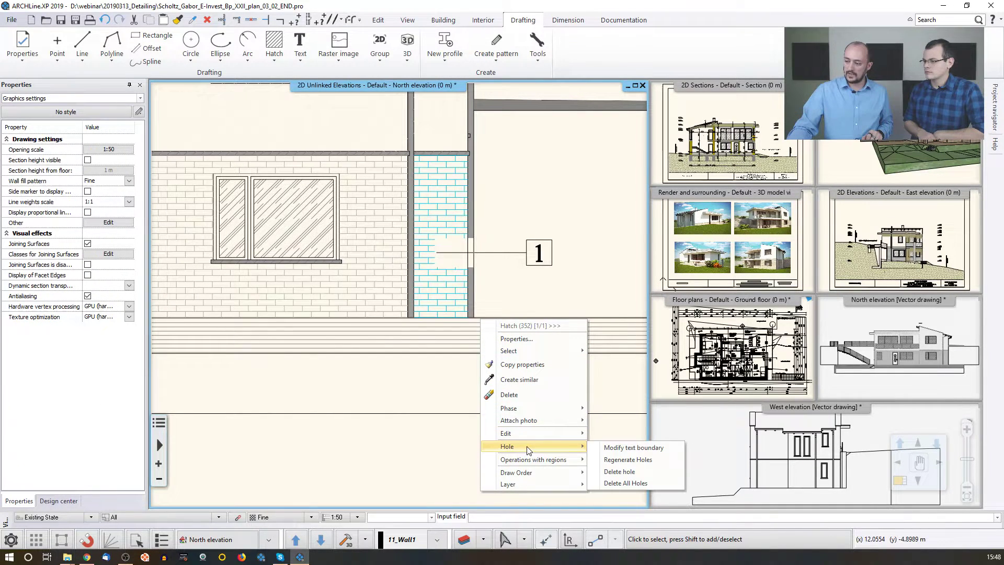
left_click(622, 472)
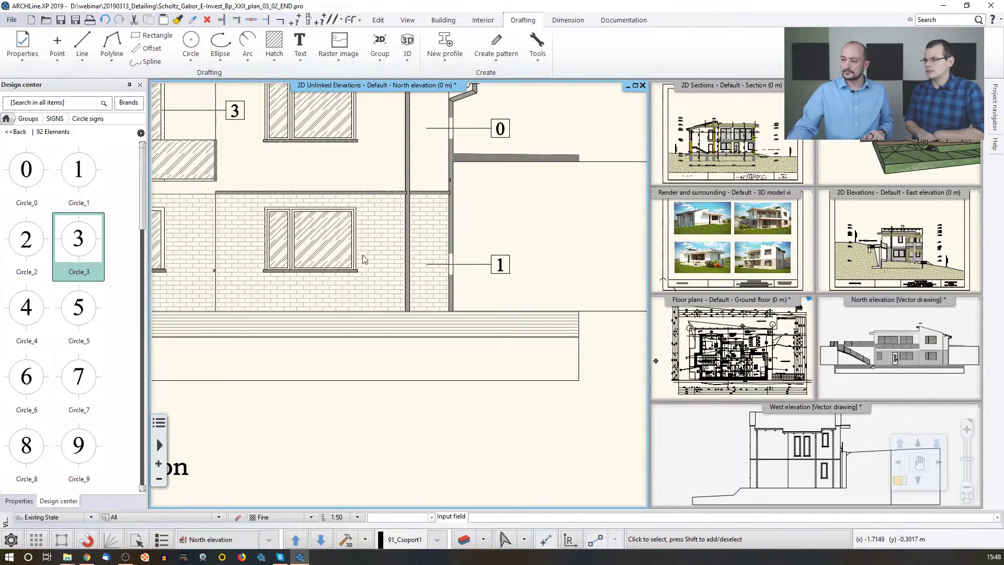
- Use Delete All Holes on the window hatch behind the circle 3 sign
scroll(282, 204, "up", 4)
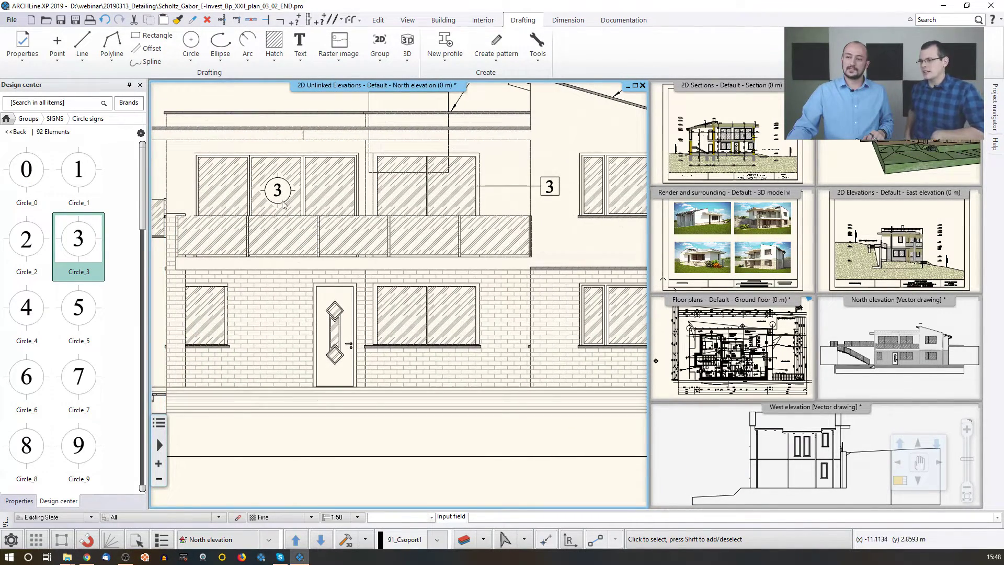
right_click(287, 174)
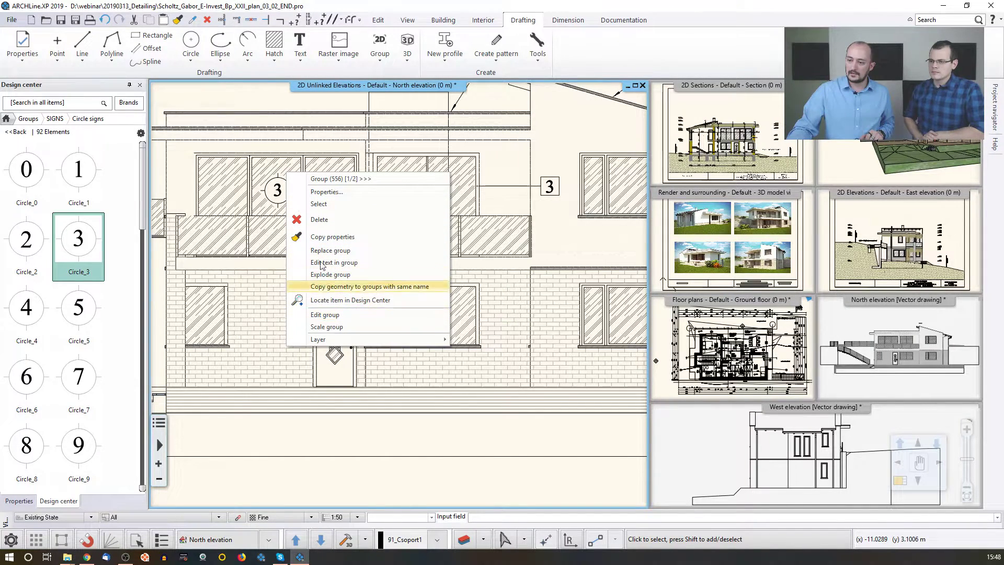
middle_click_drag(274, 174, 339, 223)
scroll(340, 223, "up", 2)
left_click(358, 209)
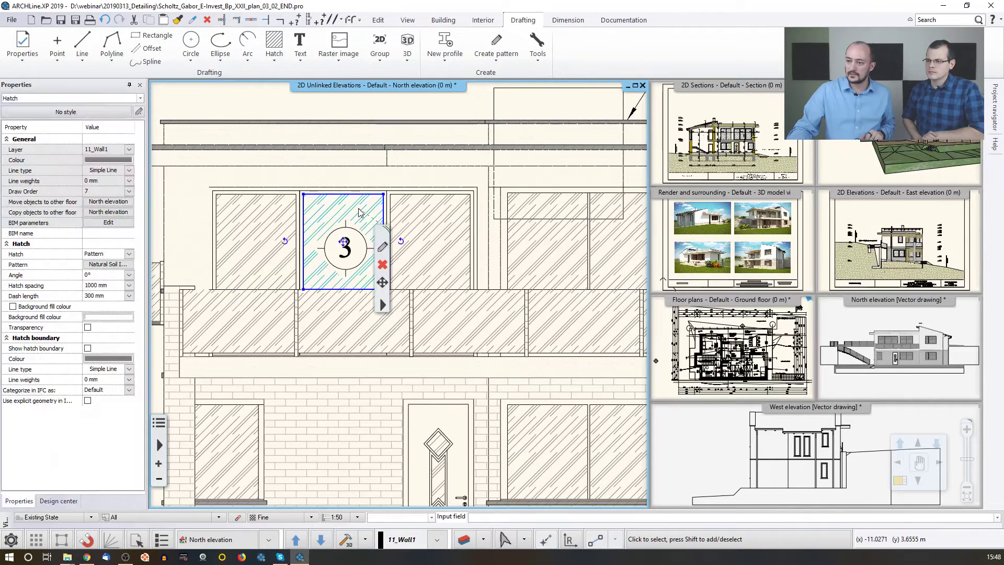
right_click(393, 298)
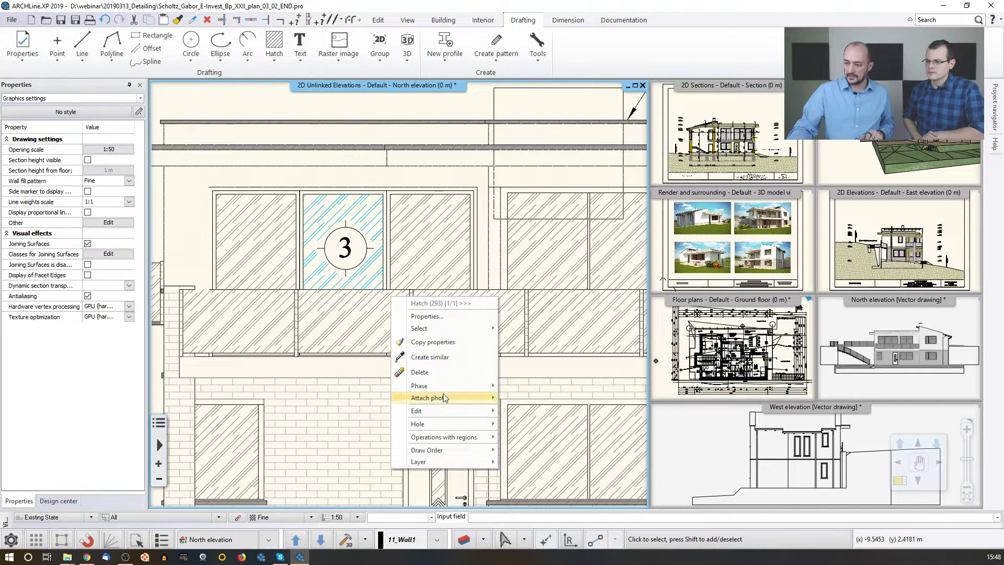
mouse_move(444, 424)
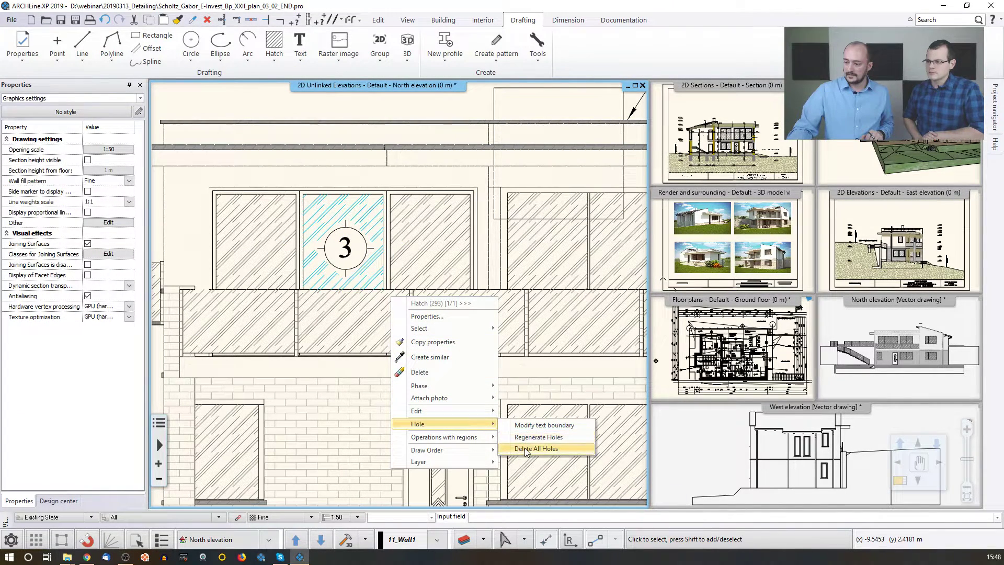
left_click(526, 448)
left_click(359, 269)
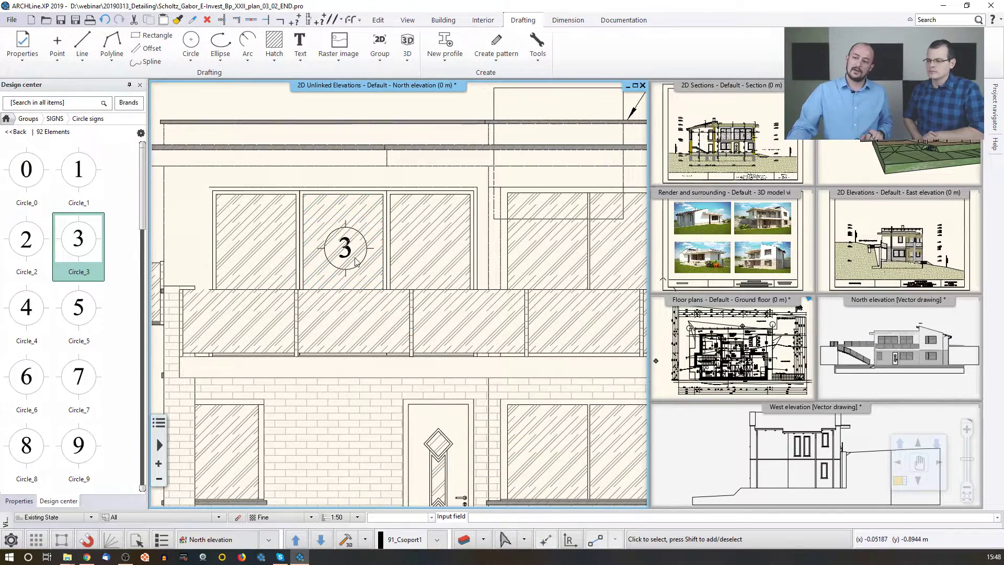
scroll(356, 259, "down", 2)
scroll(359, 262, "down", 3)
scroll(395, 279, "up", 3)
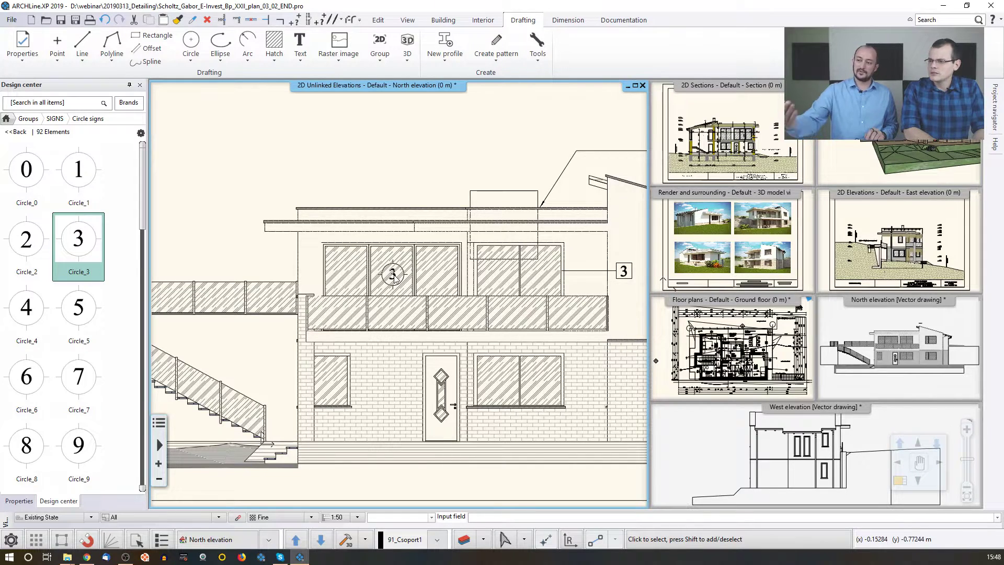
scroll(395, 279, "up", 2)
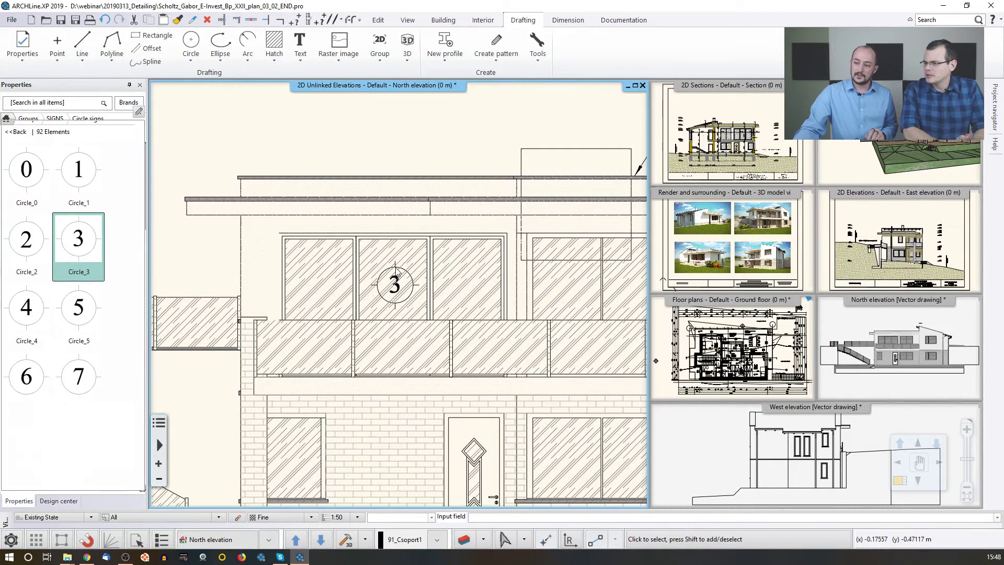
- Set the circled 3 sign group's draw order to 5 in Properties
left_click(395, 284)
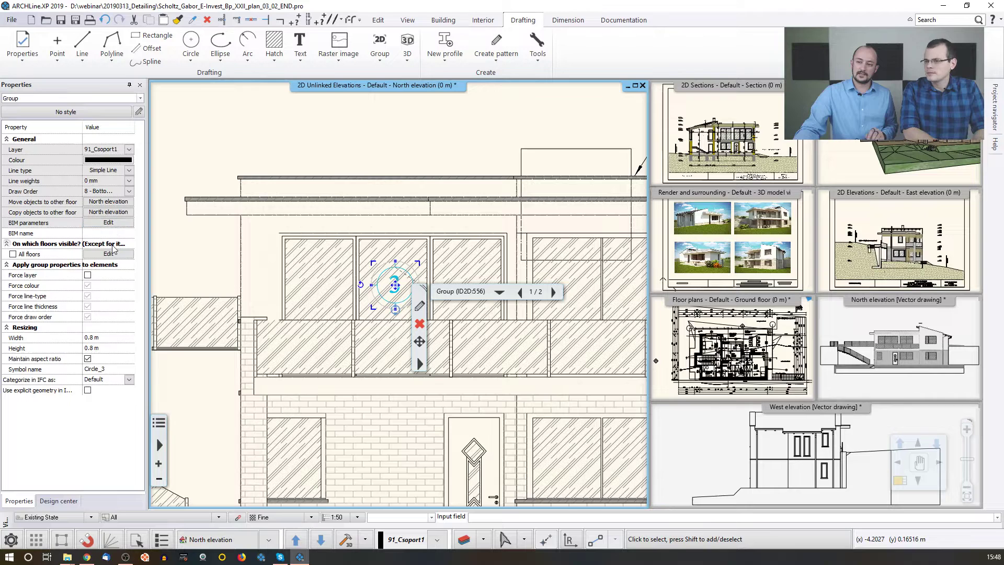
left_click(129, 192)
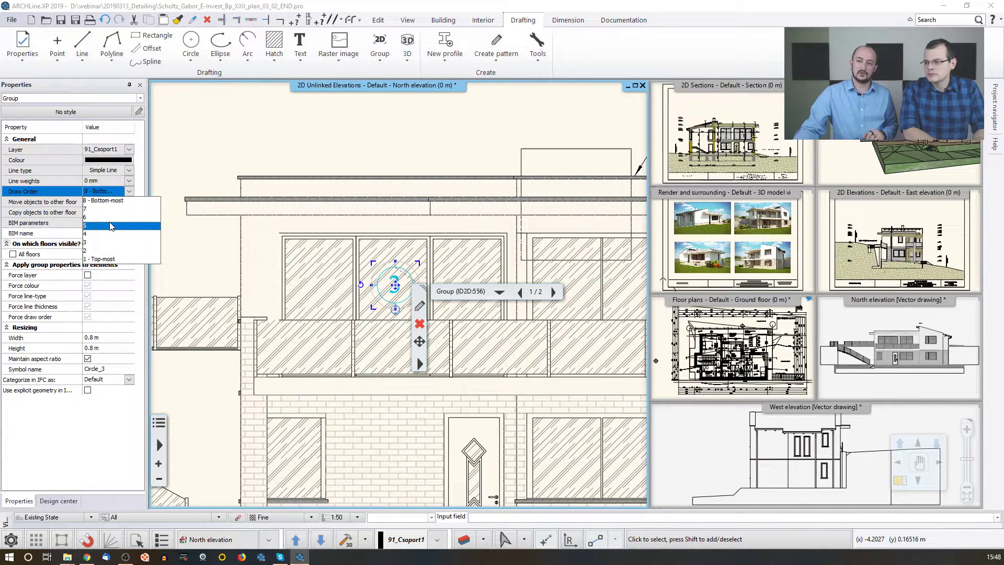
left_click(111, 226)
key("Escape")
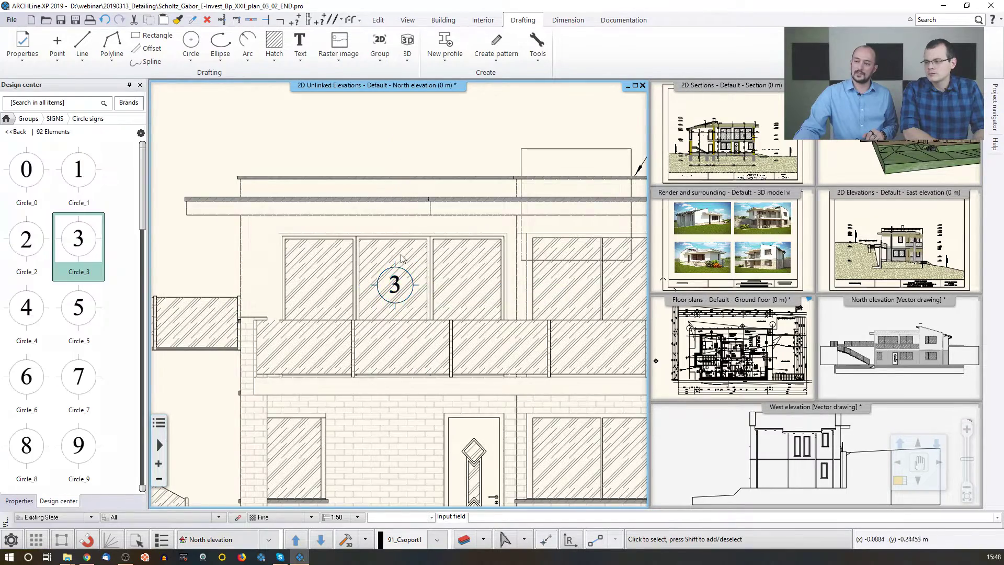
- Zoom out over the North Elevation sheet and make the section view active
scroll(397, 275, "down", 3)
scroll(417, 297, "down", 2)
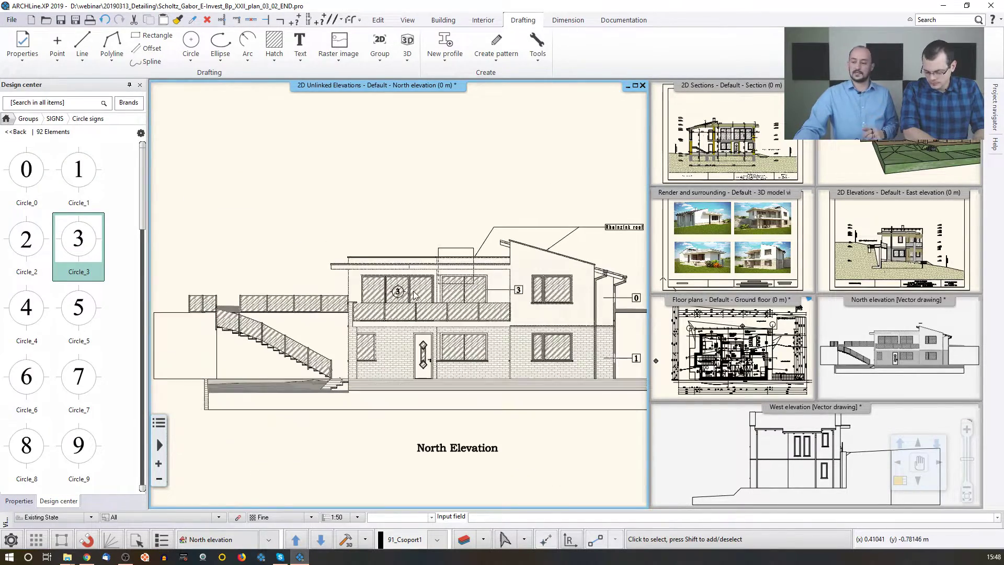
scroll(398, 283, "up", 3)
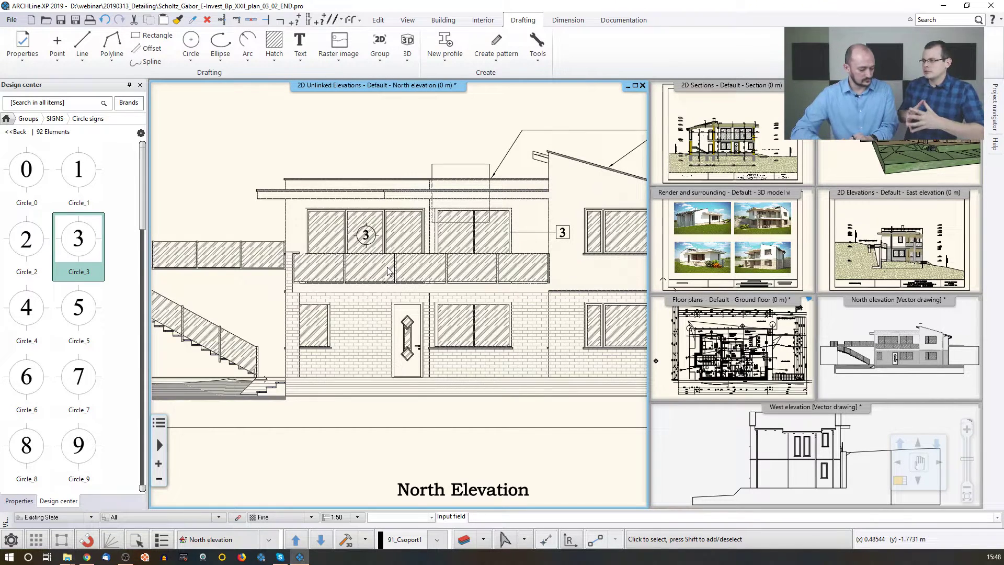
scroll(410, 280, "down", 1)
scroll(409, 280, "down", 2)
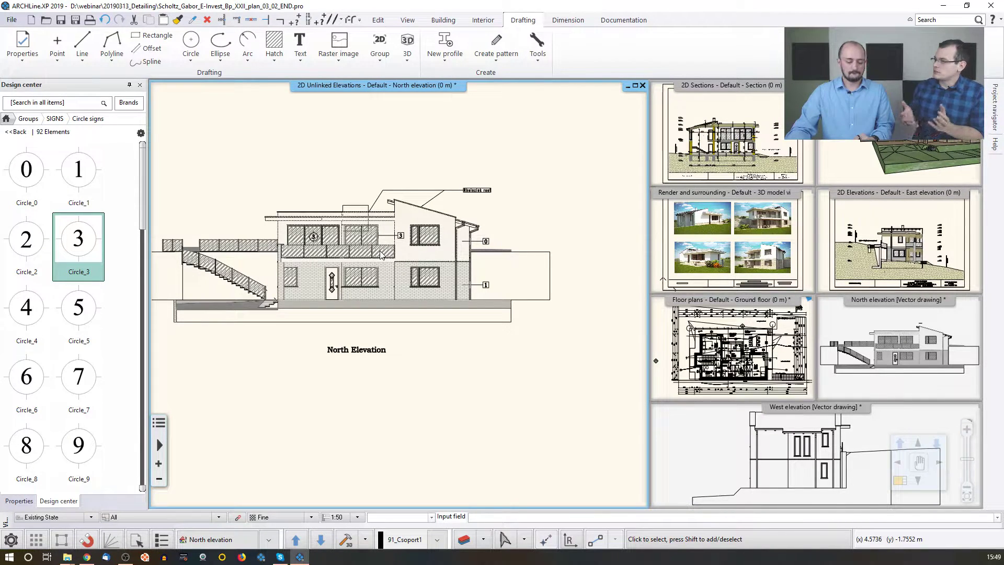
left_click(864, 267)
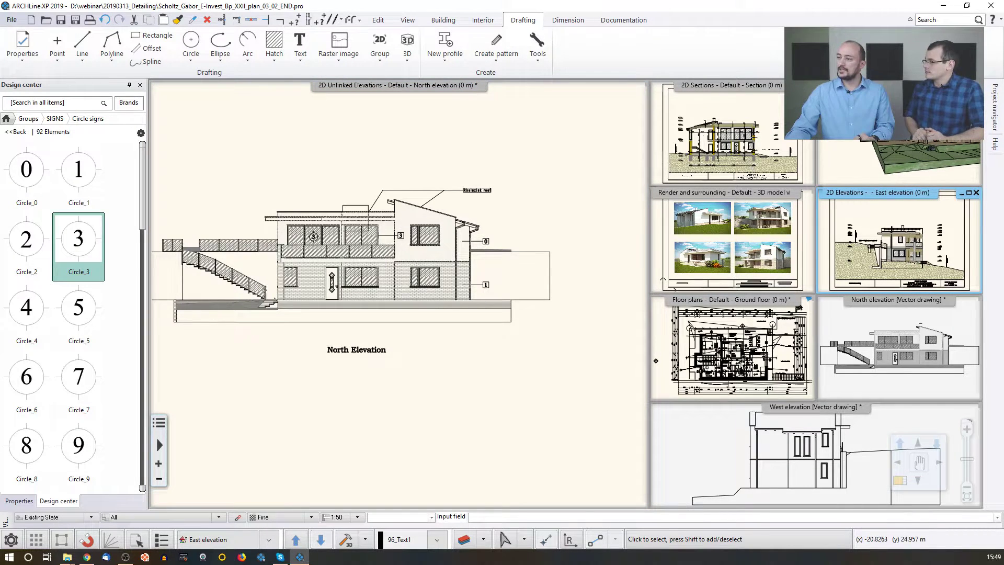
left_click(753, 152)
- Magnify the 2D Sections viewport into the main window and pan to frame the building section
left_click(899, 480)
middle_click_drag(520, 319, 384, 299)
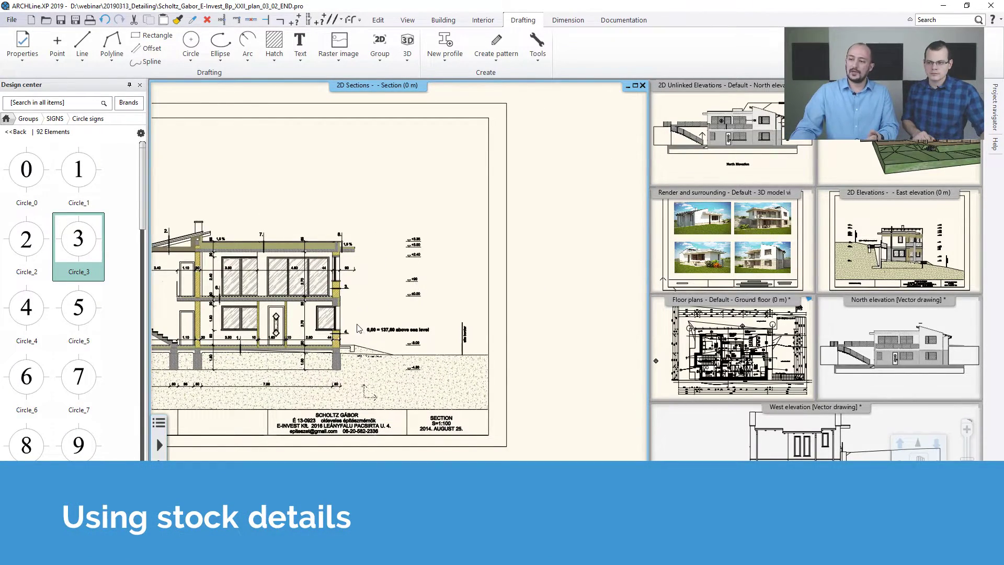
scroll(357, 328, "up", 3)
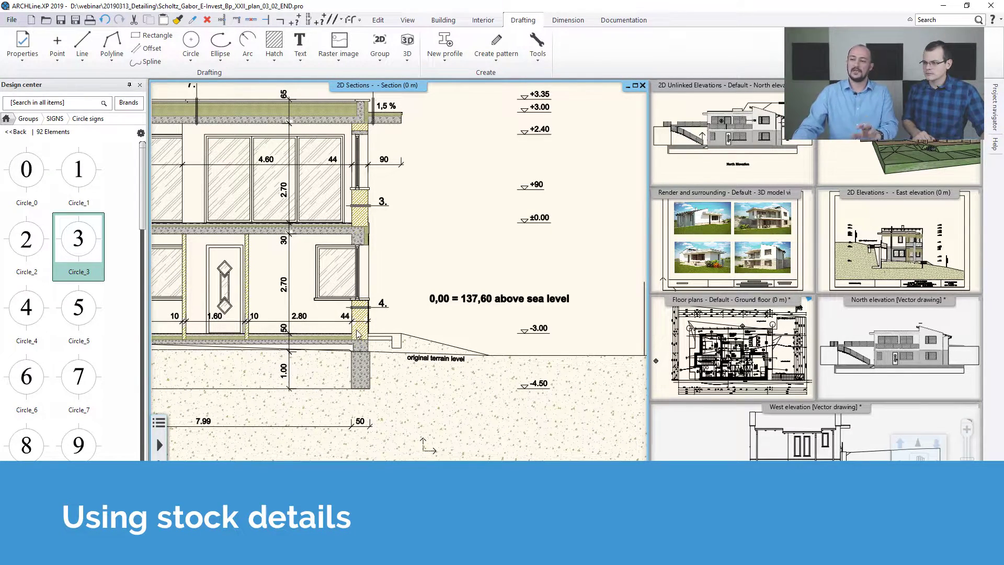
middle_click_drag(384, 303, 269, 303)
scroll(320, 264, "down", 2)
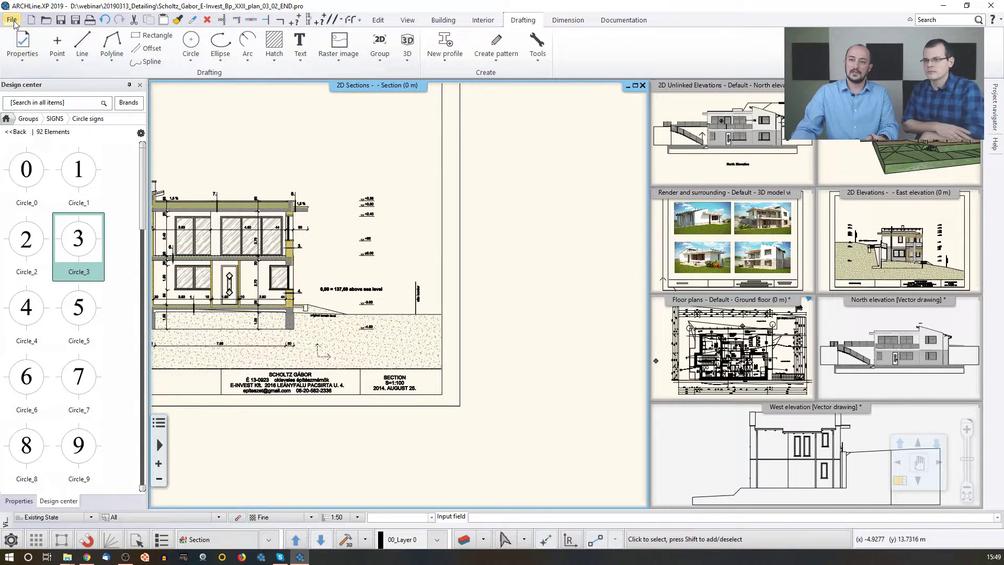
mouse_move(27, 191)
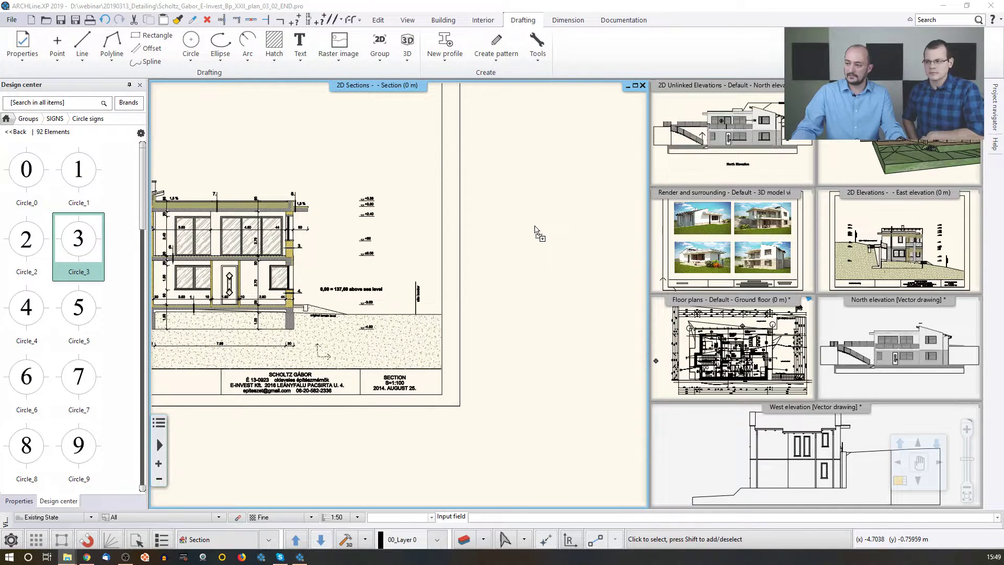
- Drop the APA brick-ledge flashing DWG into the section, importing model space at 100 mm, and merge it
left_click_drag(535, 230, 478, 237)
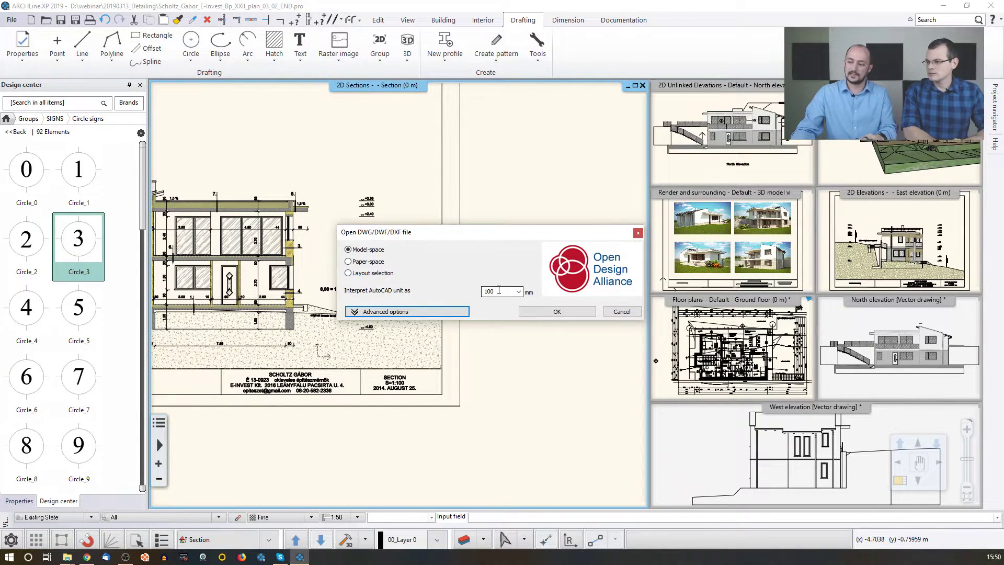
left_click(528, 312)
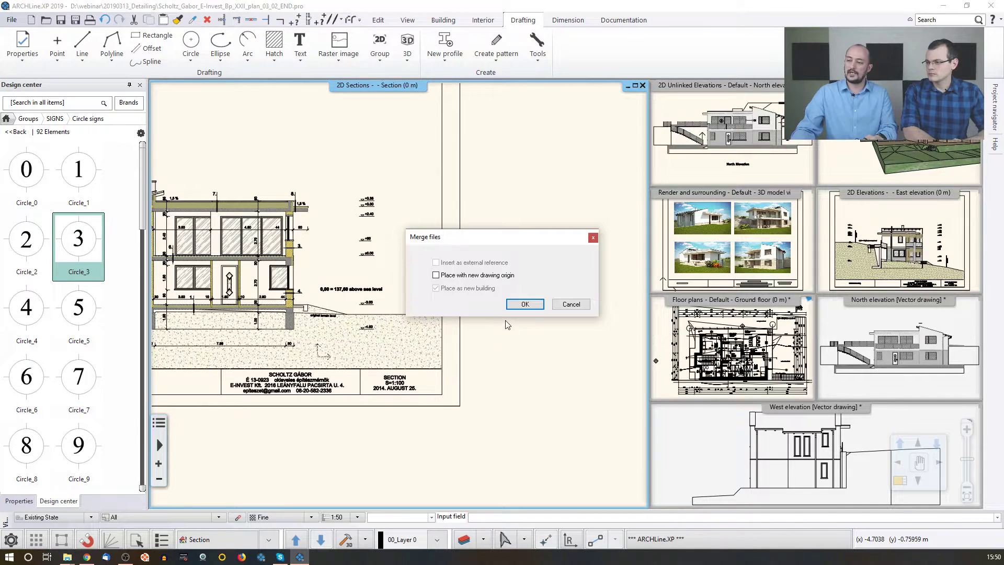
left_click(523, 305)
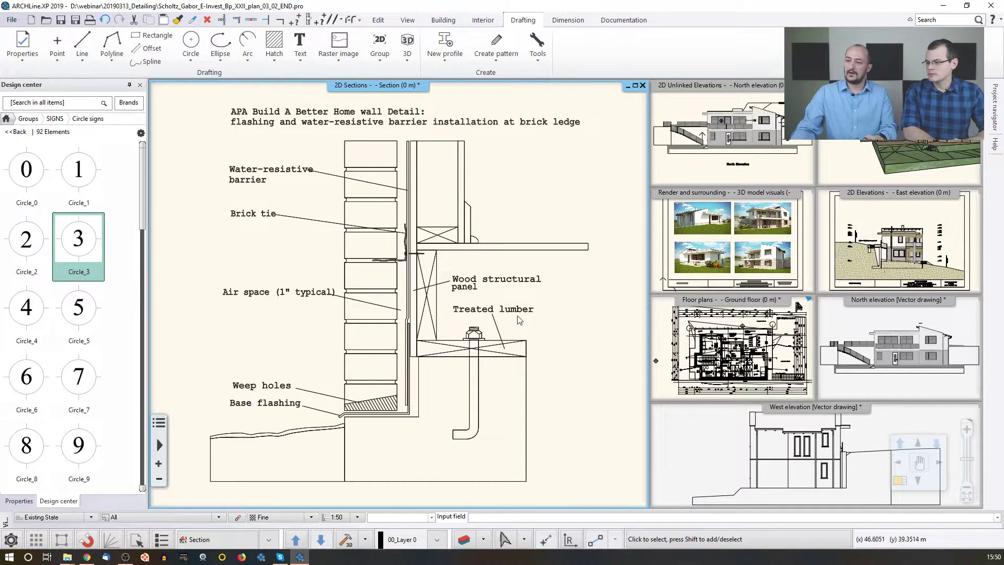
- Zoom into the imported detail and inspect its Air space, Brick tie and barrier labels
scroll(433, 312, "down", 2)
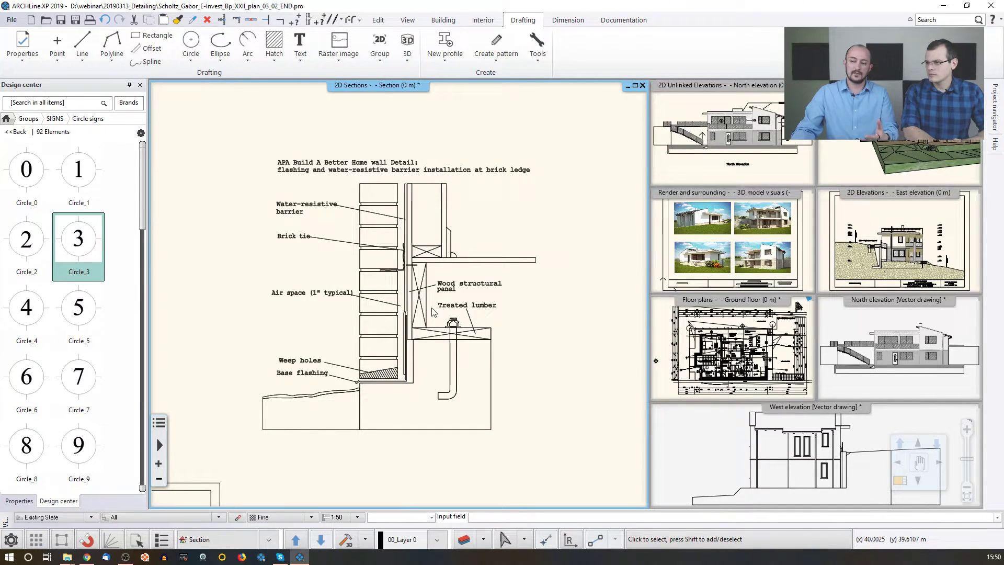
scroll(432, 311, "down", 2)
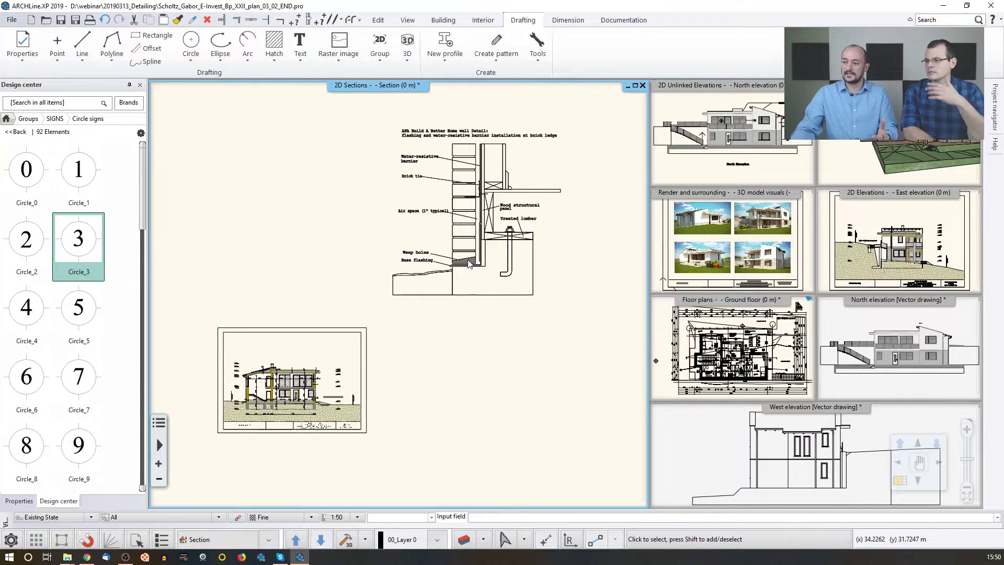
scroll(469, 264, "up", 3)
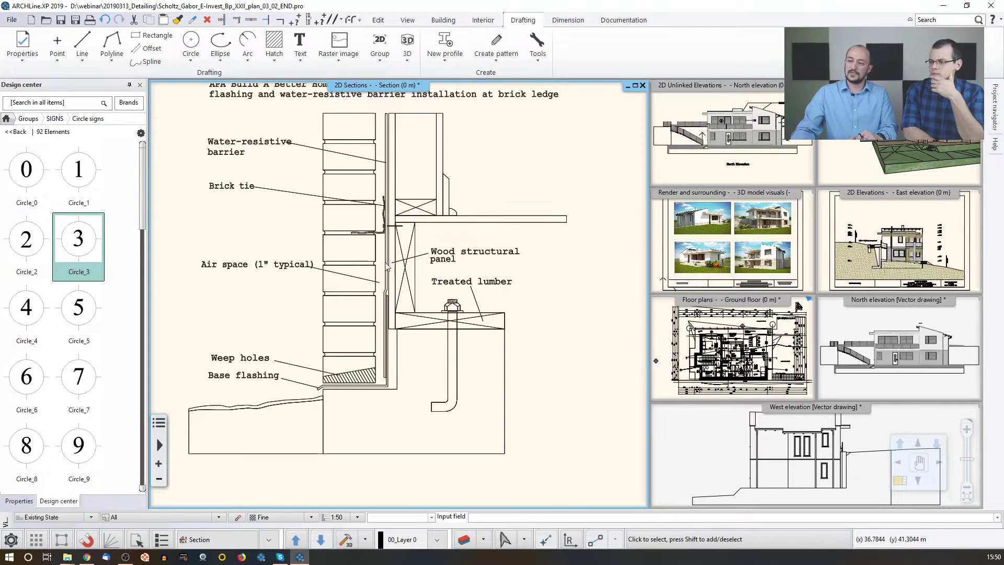
left_click(244, 268)
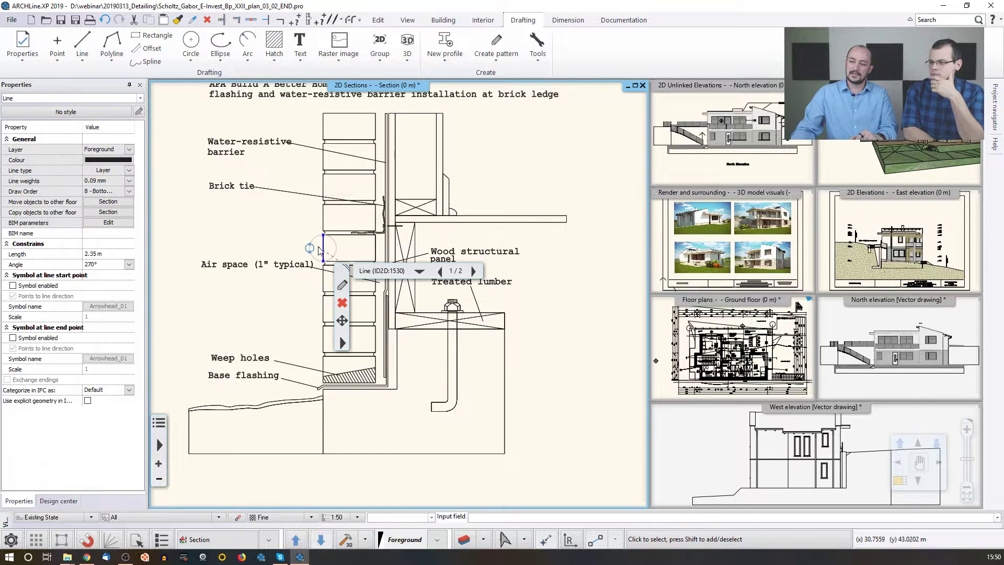
left_click(222, 186)
left_click(225, 152)
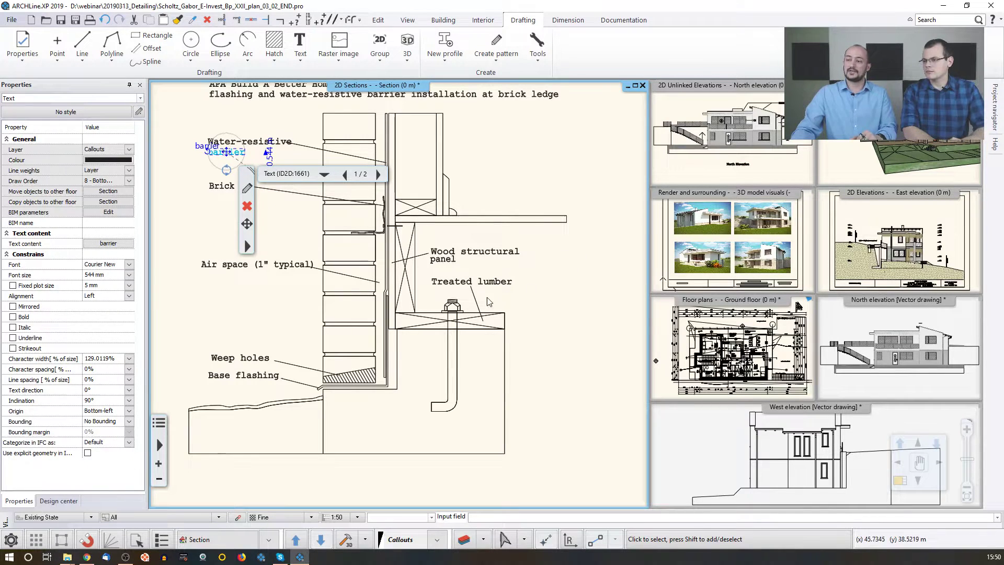
- Delete the flashing/water-resistive barrier heading and the APA Build A Better Home heading
middle_click_drag(460, 382, 491, 341)
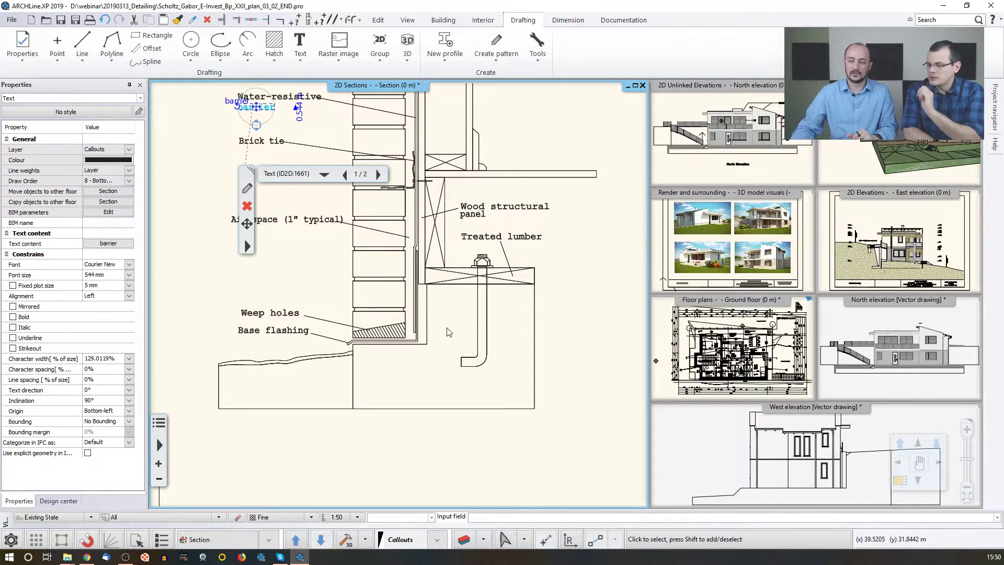
scroll(519, 348, "down", 4)
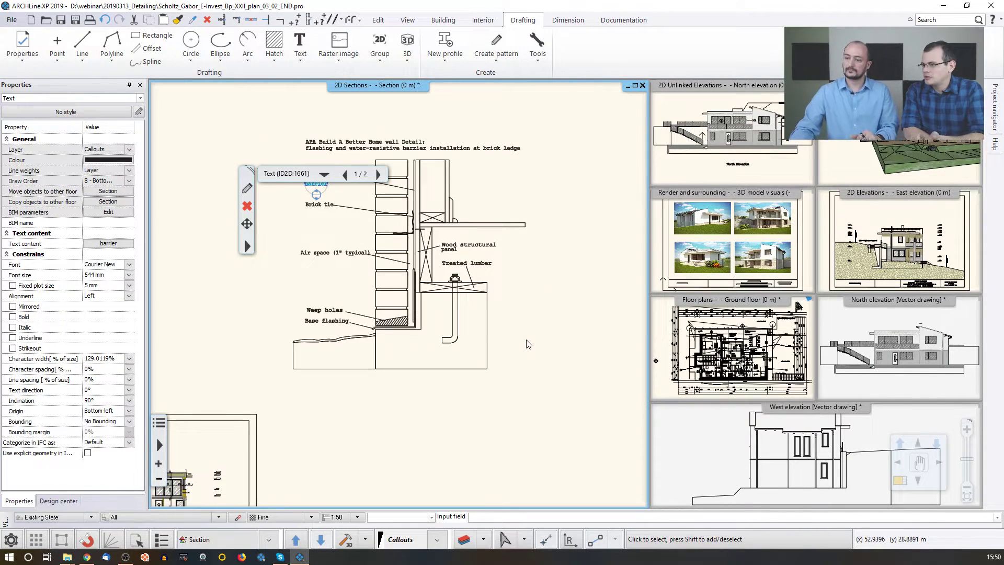
mouse_move(456, 251)
middle_mouse_down()
mouse_move(448, 321)
mouse_move(442, 286)
middle_mouse_up()
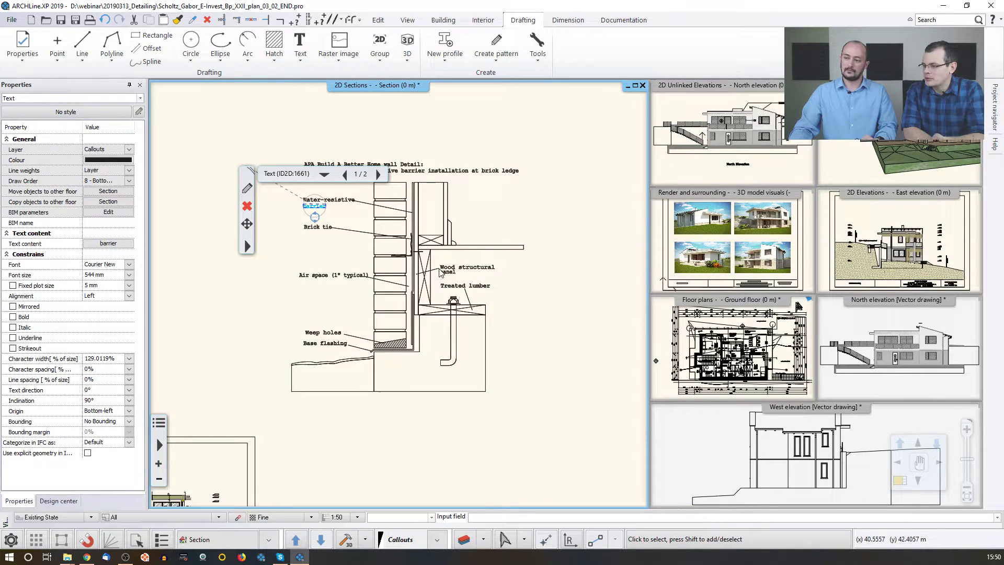
middle_click_drag(448, 209, 438, 260)
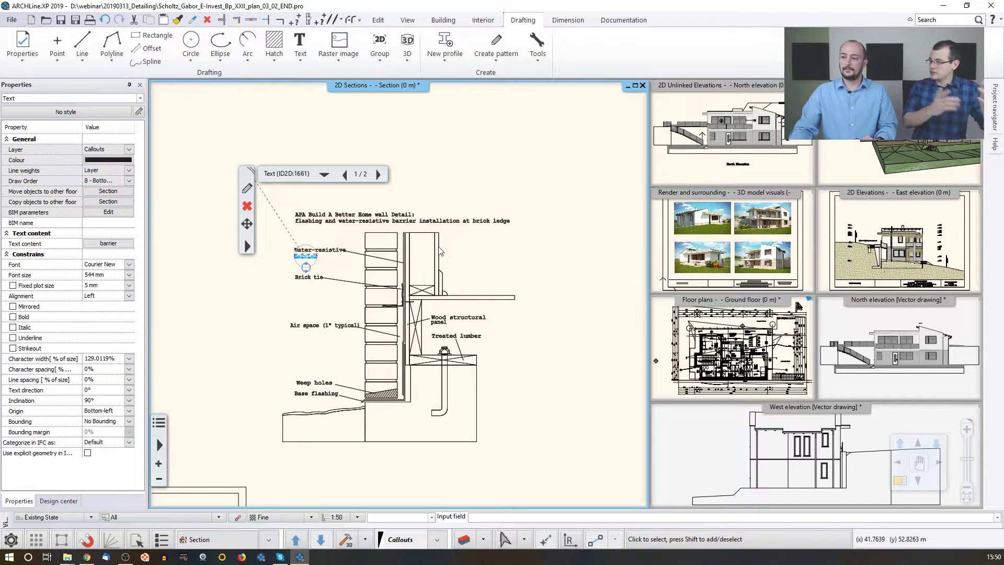
left_click(385, 224)
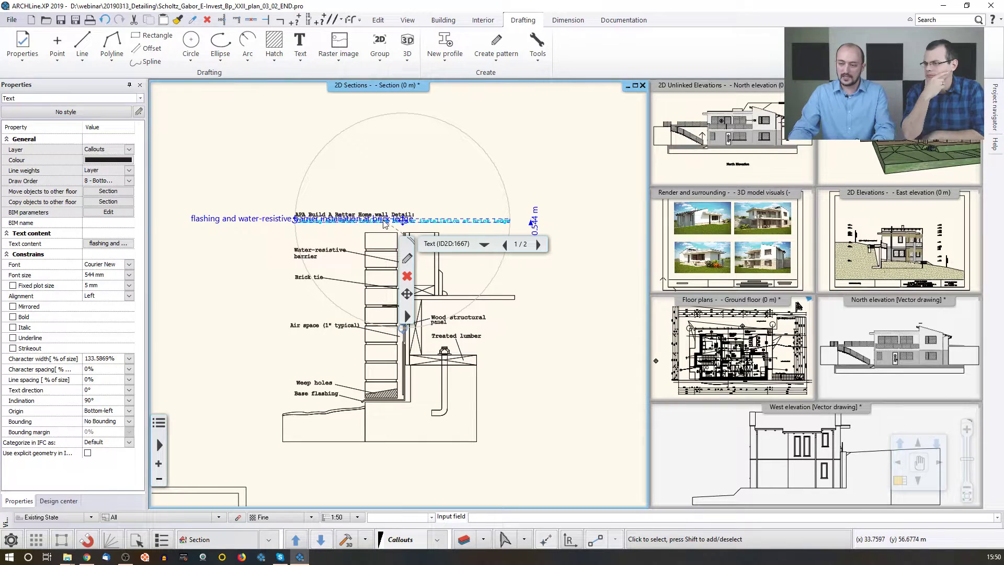
key("Delete")
left_click(387, 215)
key("Delete")
middle_click_drag(360, 258, 354, 186)
left_click(274, 59)
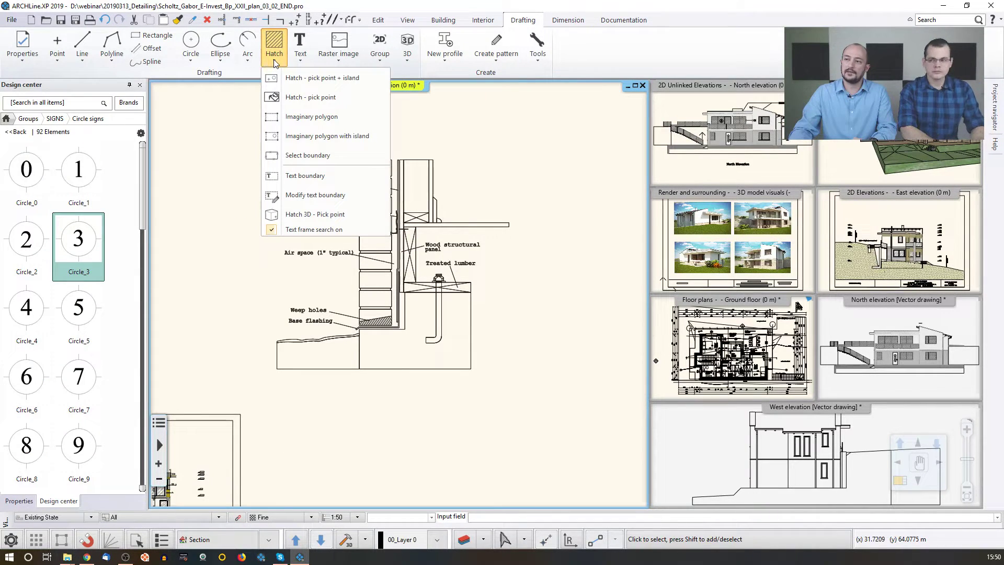
- Draw a closed rectangular Soil hatch beneath the footing of the wall detail
left_click(311, 116)
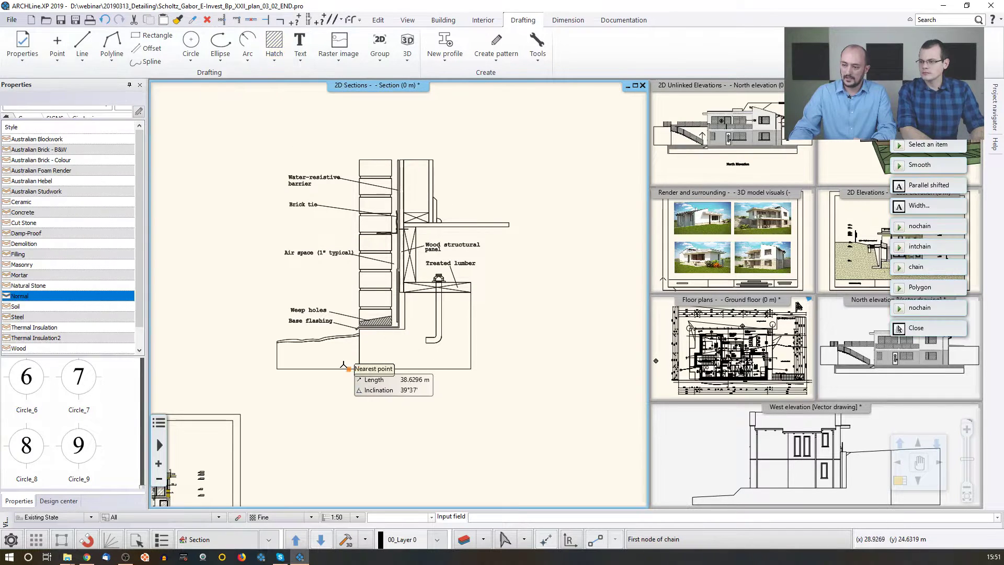
left_click(278, 369)
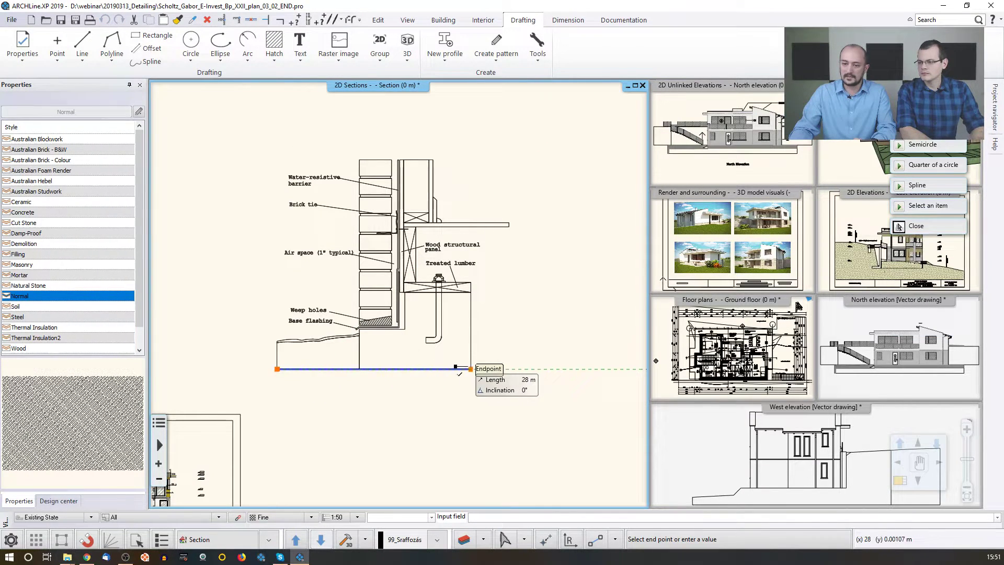
left_click(18, 308)
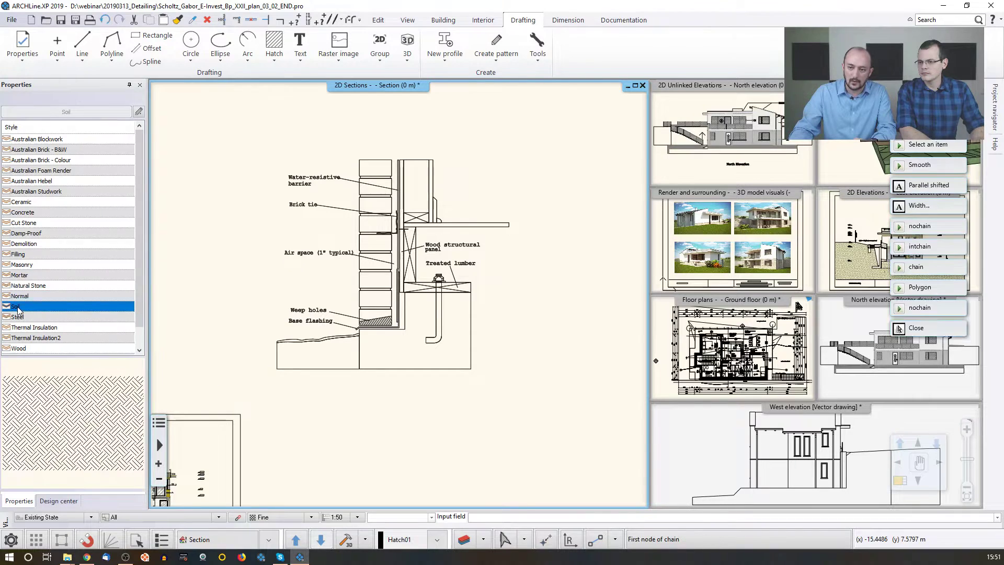
left_click(277, 368)
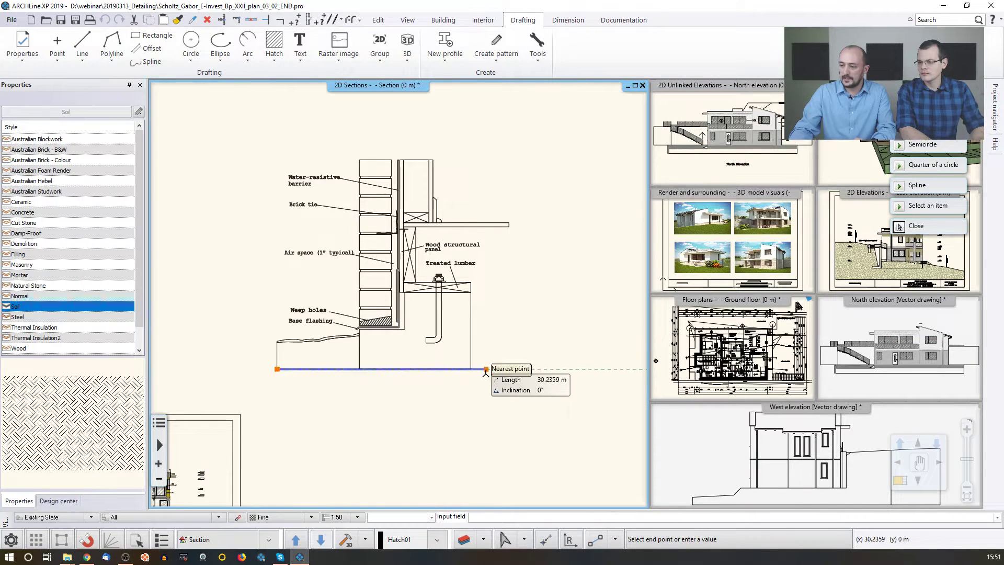
left_click(470, 368)
left_click(470, 441)
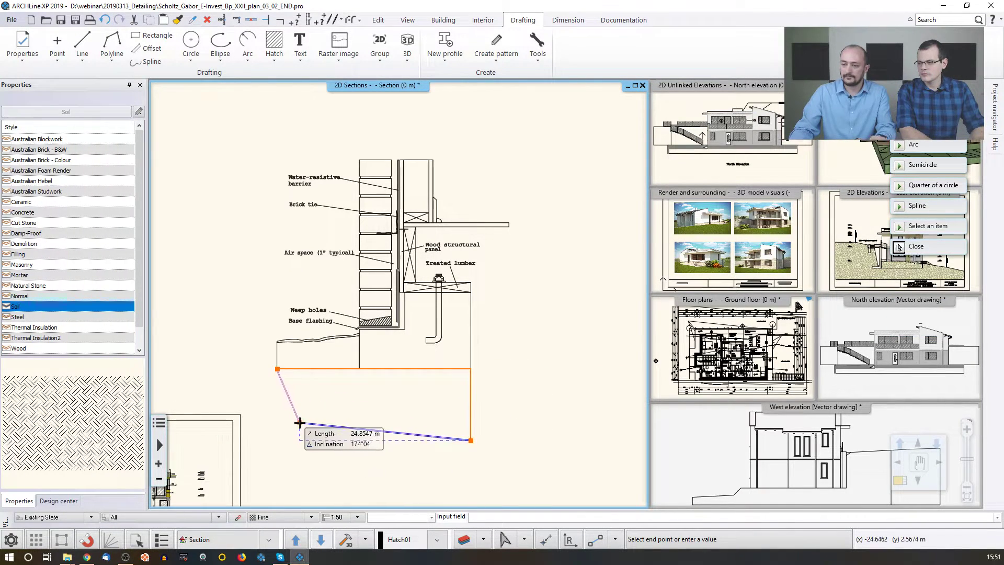
left_click(277, 440)
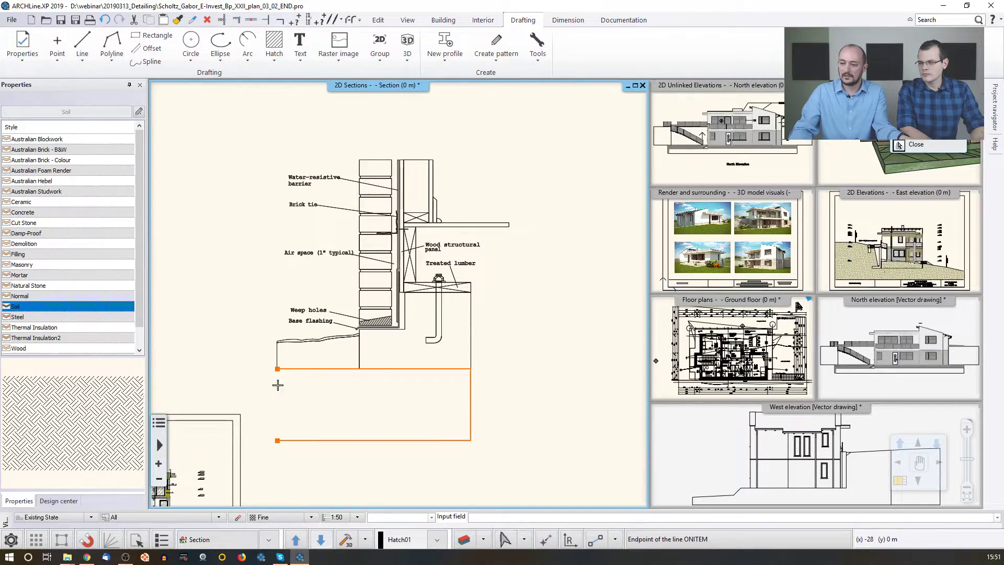
left_click(277, 369)
key("Escape")
scroll(372, 412, "up", 5)
scroll(389, 330, "down", 2)
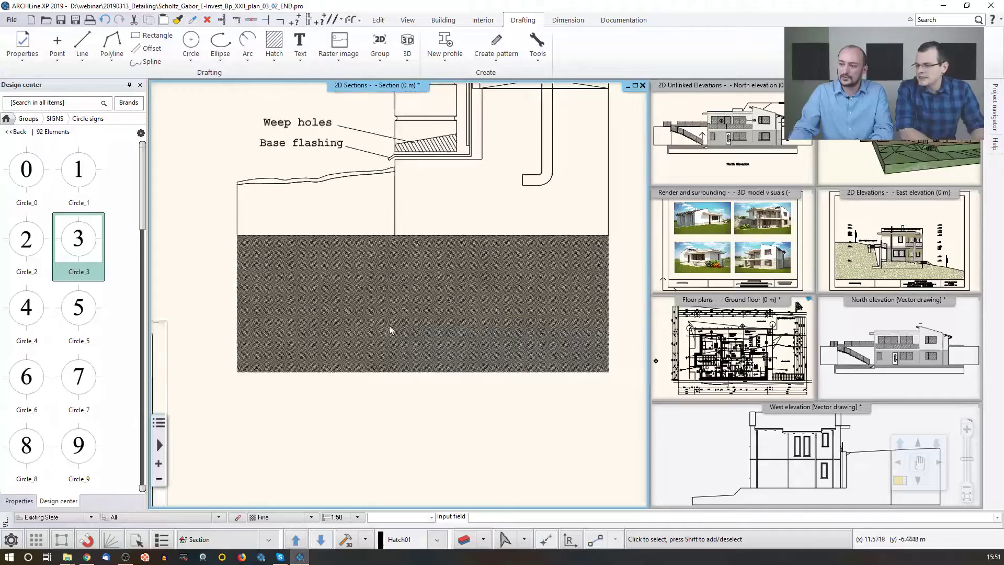
- Set the soil hatch spacing to 1000 mm and pick a longer dash length
left_click(389, 326)
left_click(129, 286)
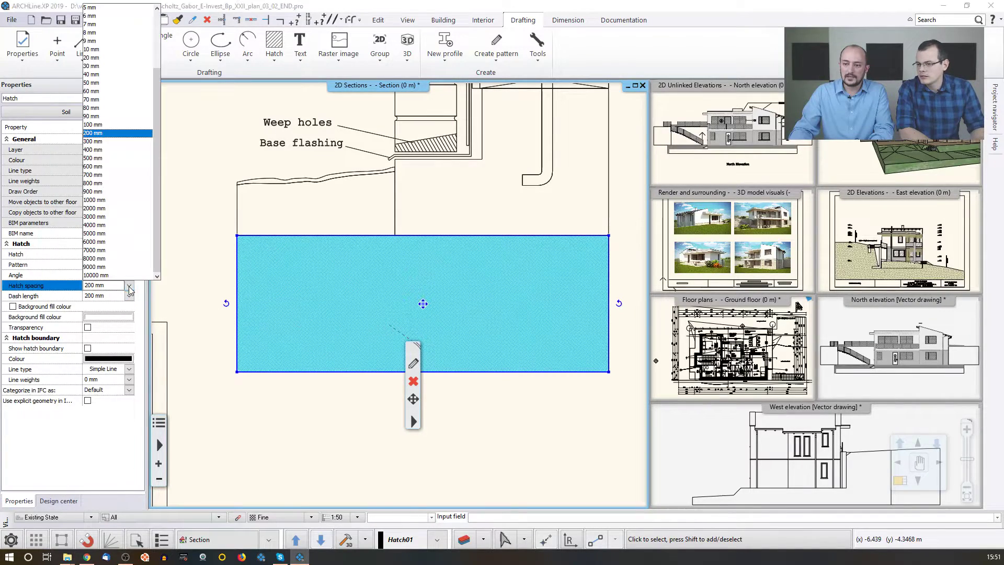
left_click(102, 201)
left_click(129, 296)
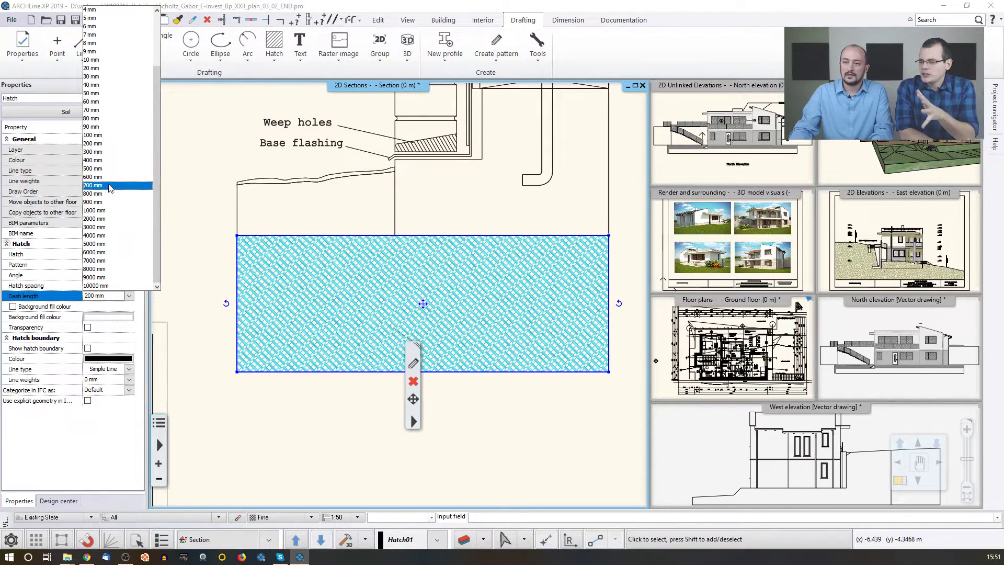
left_click(93, 202)
left_click(208, 255)
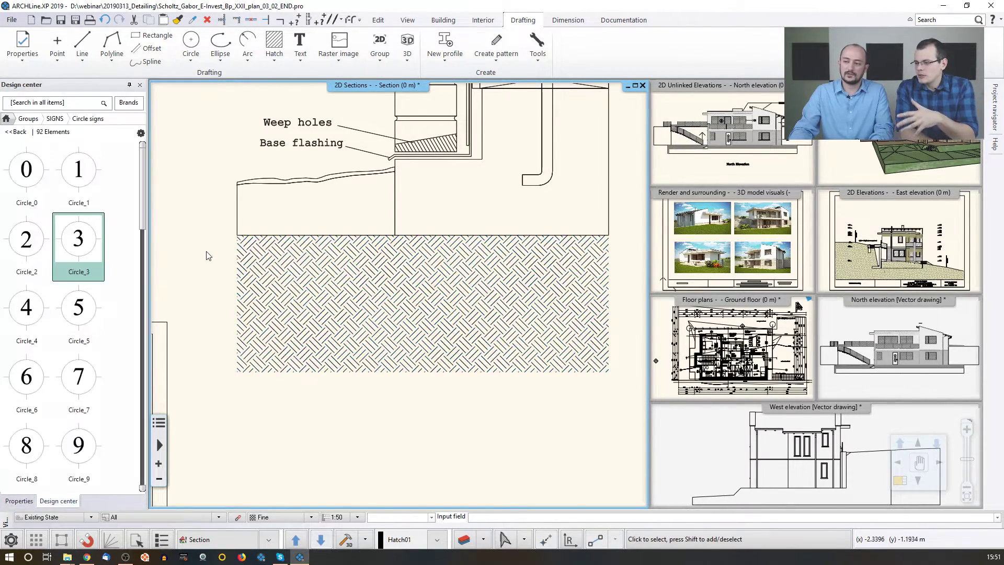
scroll(207, 256, "down", 5)
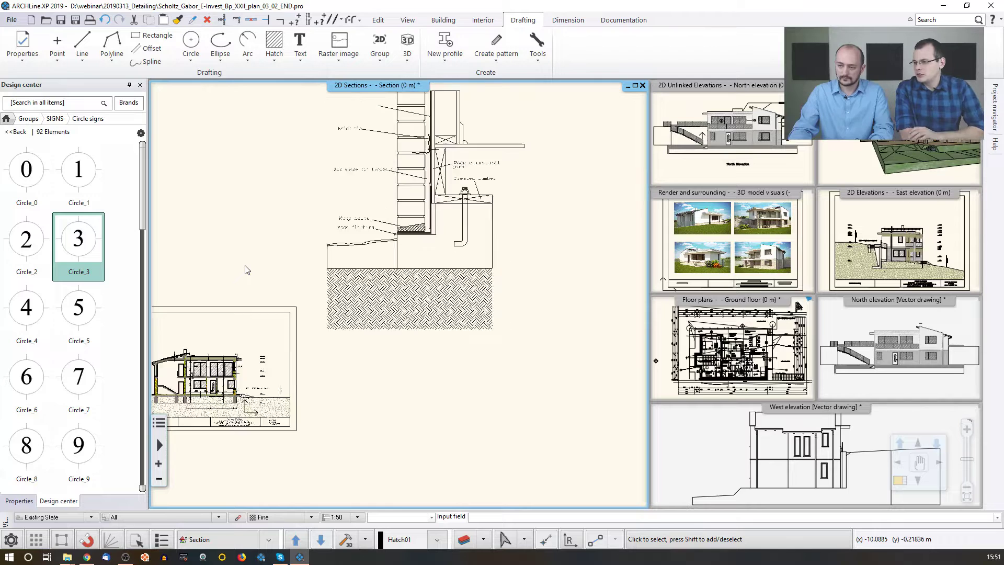
scroll(245, 265, "down", 1)
middle_click_drag(321, 254, 233, 316)
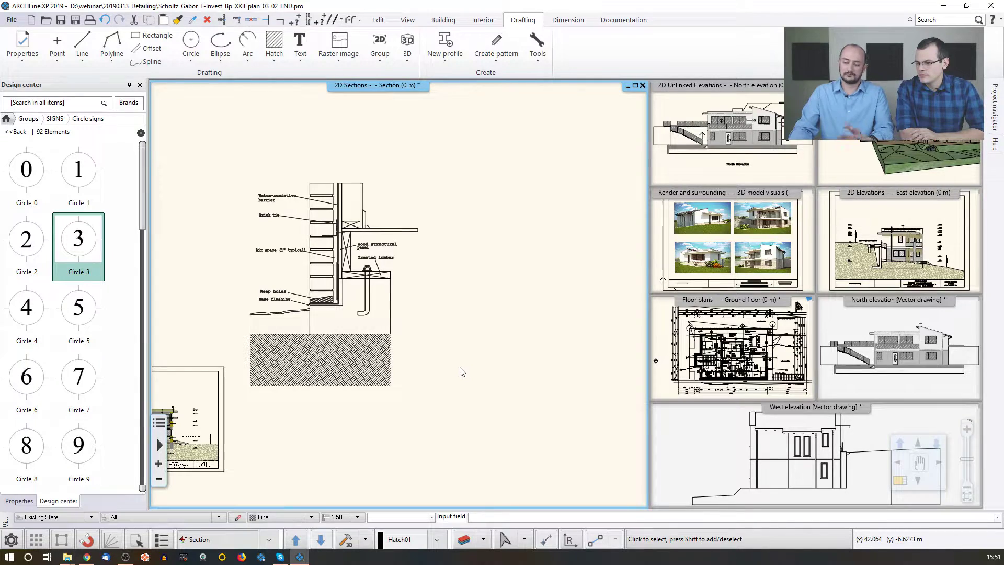
middle_click_drag(176, 486, 390, 449)
scroll(389, 449, "up", 7)
scroll(376, 276, "up", 4)
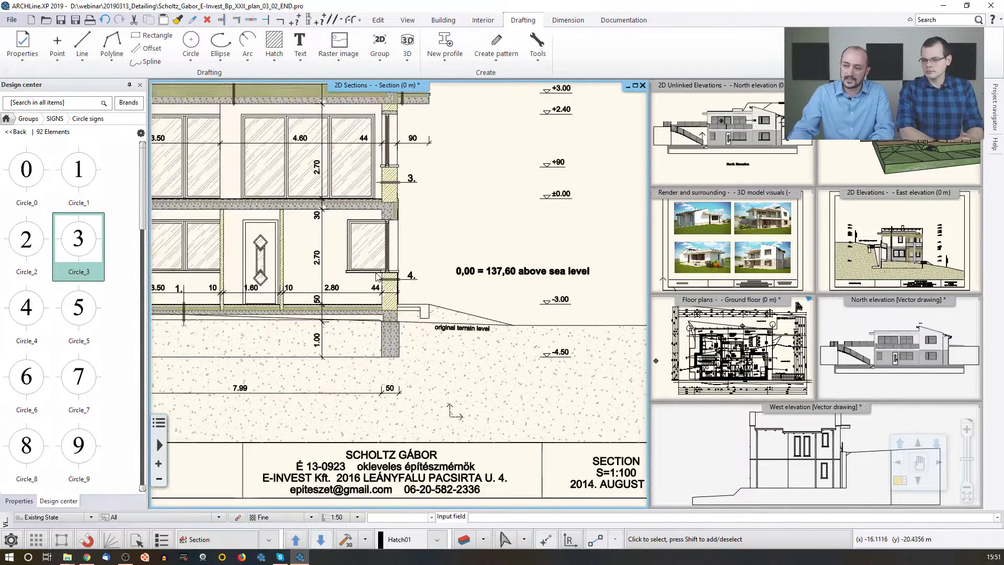
scroll(418, 322, "up", 4)
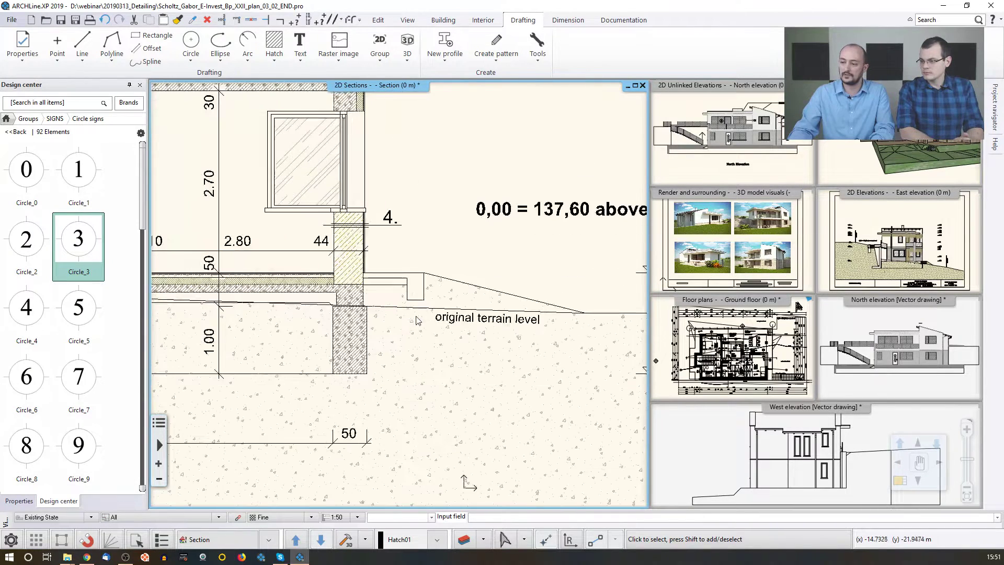
left_click(274, 228)
left_click(443, 398)
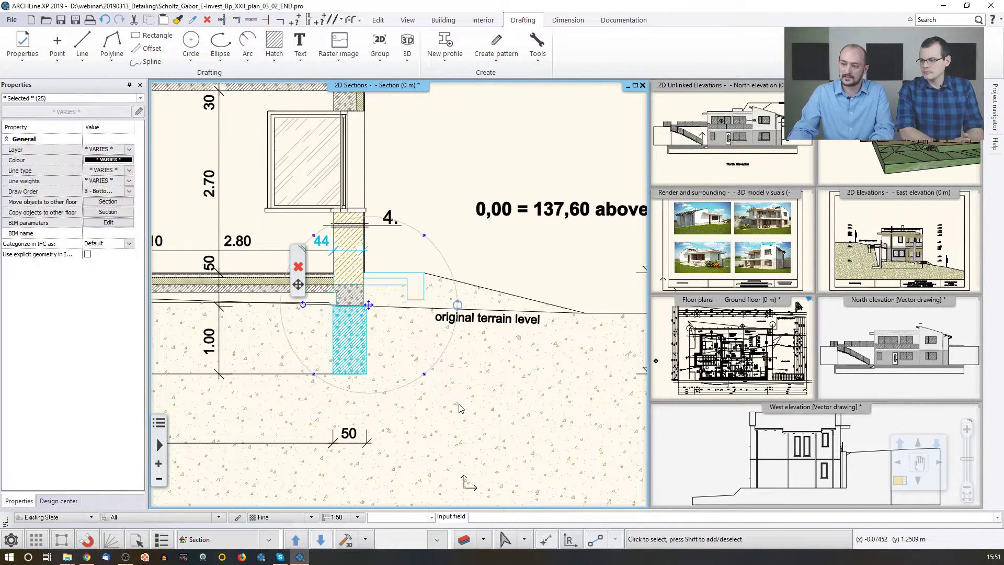
left_click(347, 301, "shift")
scroll(342, 298, "up", 5)
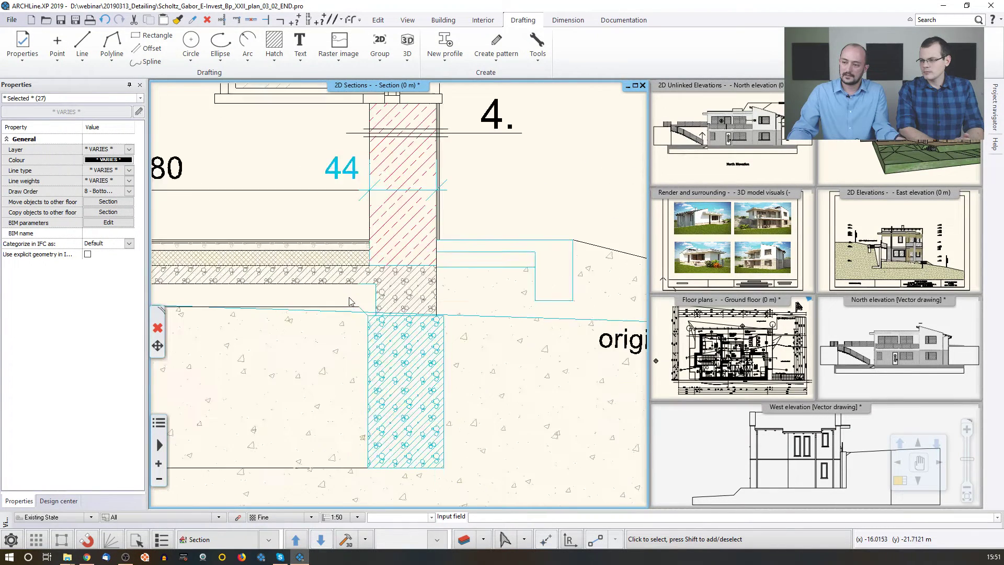
left_click(352, 251, "shift")
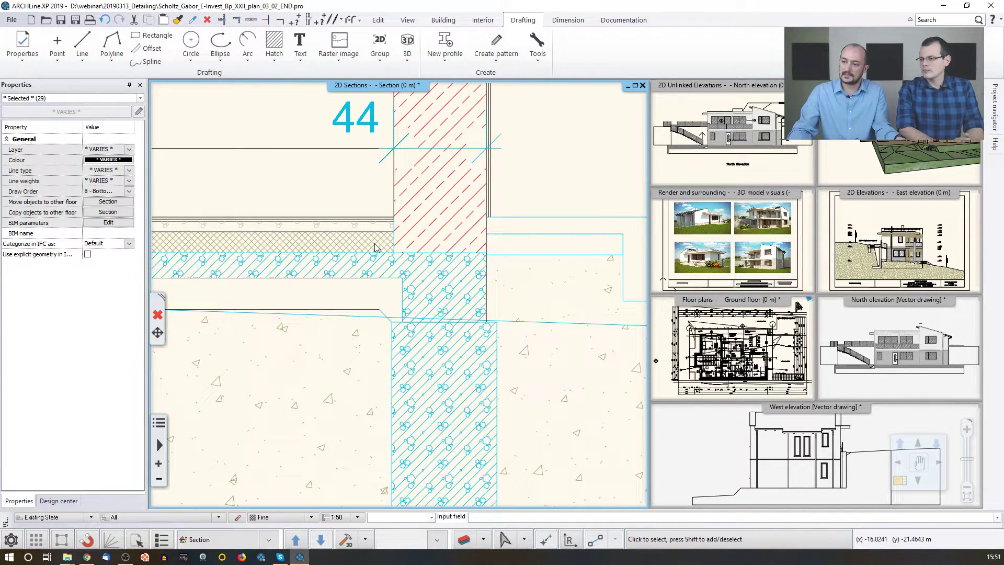
key("ctrl+c")
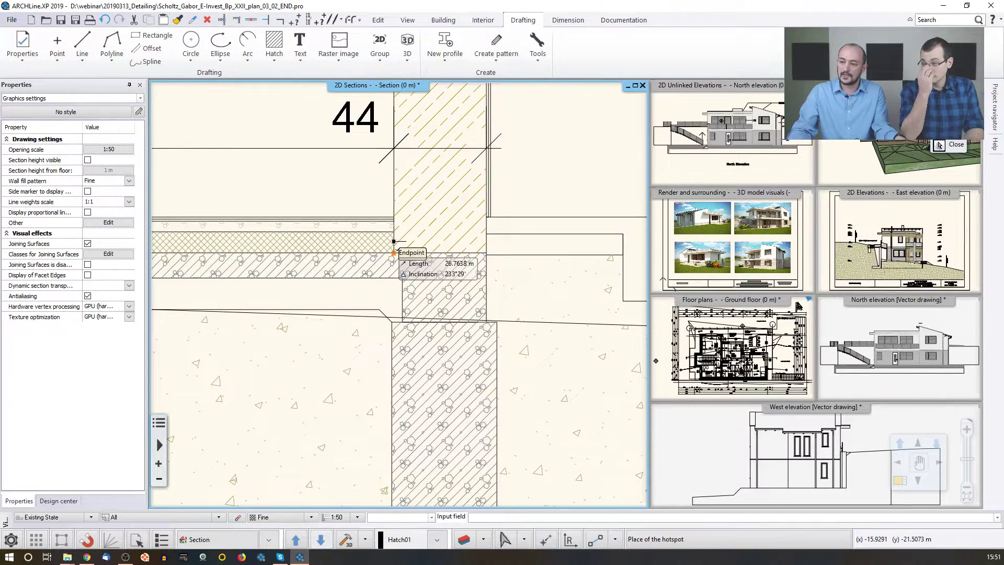
left_click(393, 252)
scroll(466, 289, "down", 10)
middle_click_drag(534, 297, 316, 274)
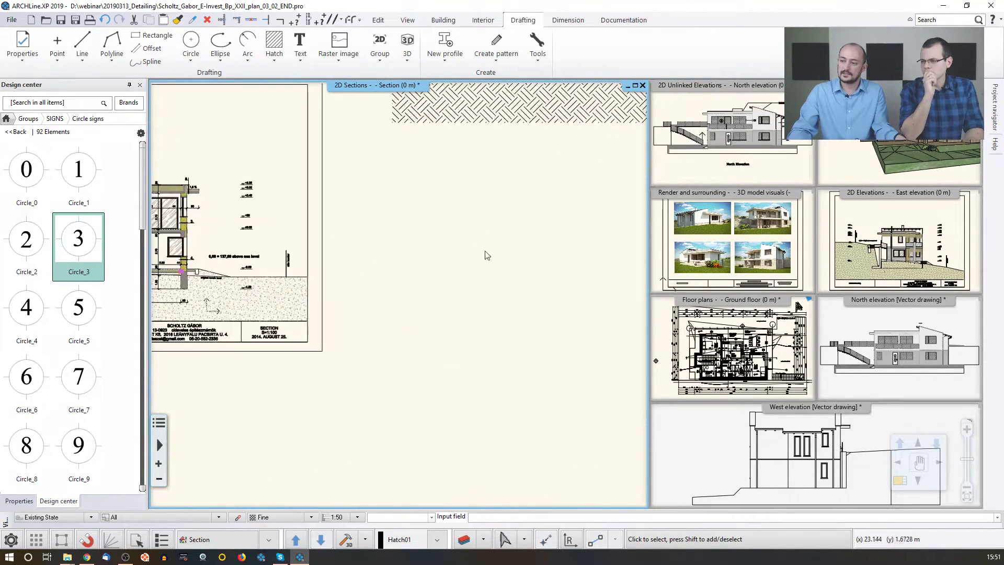
middle_click_drag(490, 253, 378, 333)
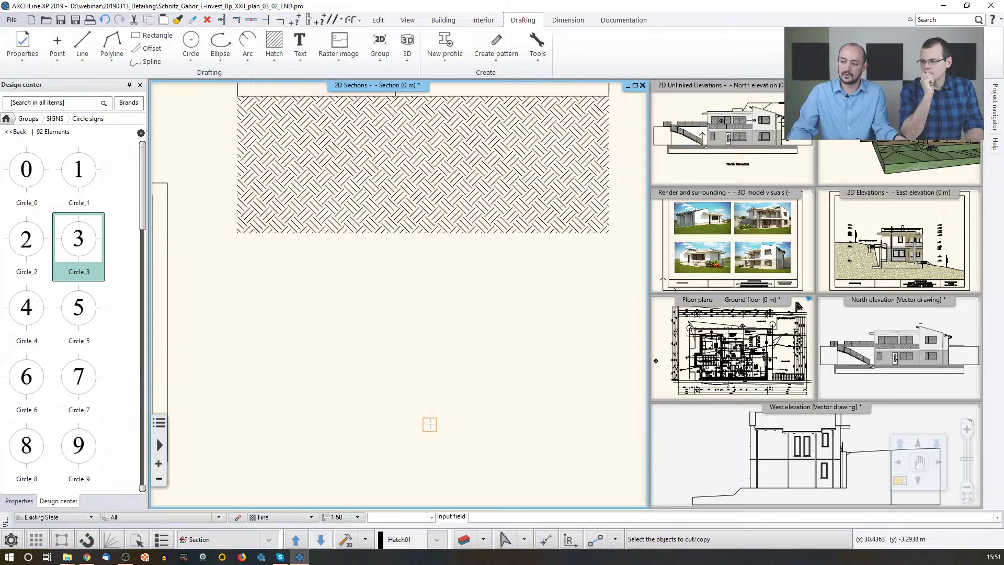
key("ctrl+v")
left_click(441, 406)
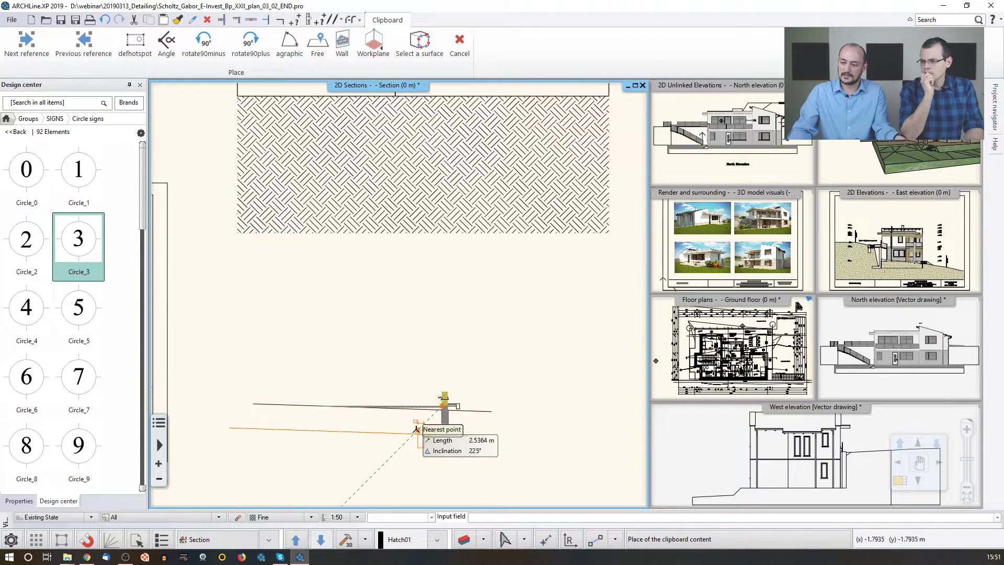
key("Escape")
scroll(413, 465, "up", 2)
middle_click_drag(413, 469, 410, 428)
scroll(490, 346, "up", 3)
middle_click_drag(490, 345, 431, 312)
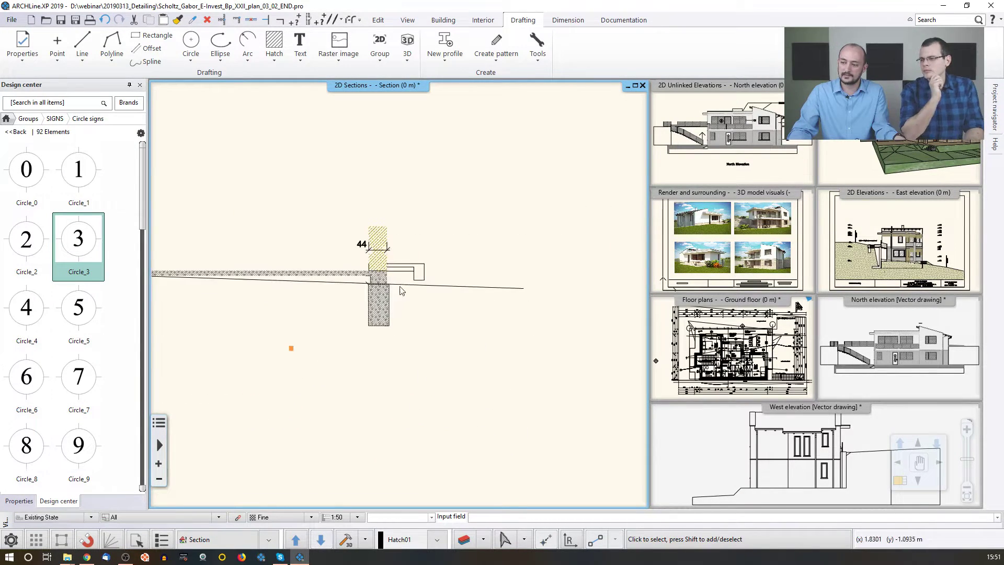
key("ctrl+z")
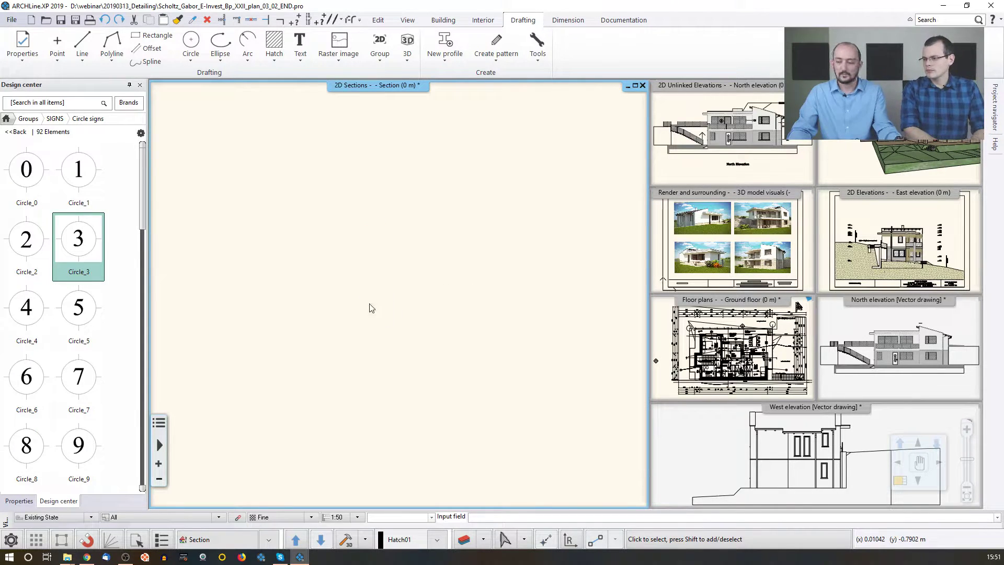
scroll(407, 307, "down", 2)
scroll(441, 349, "down", 7)
middle_click_drag(442, 157, 454, 370)
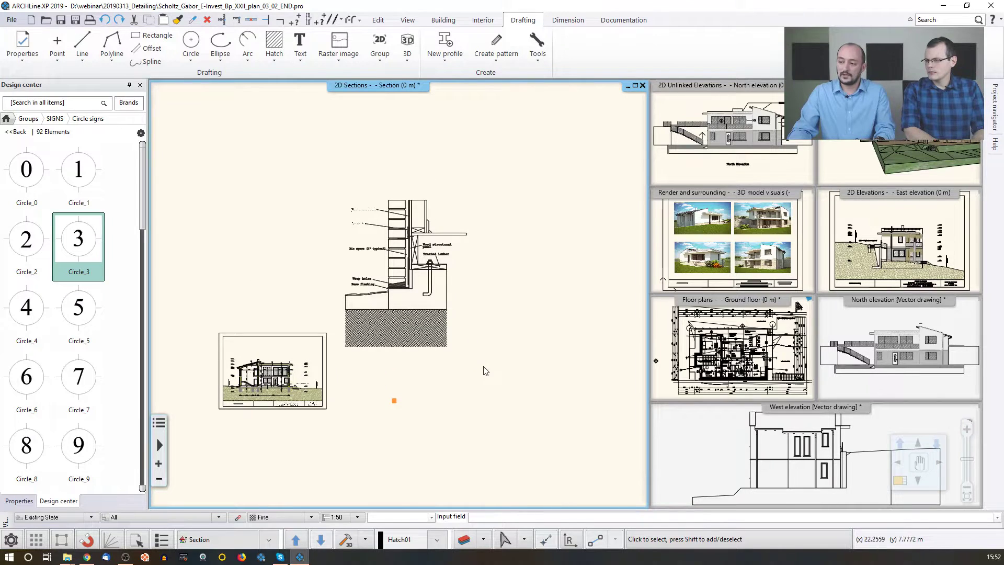
- Window-select the whole wall detail and group it with Ctrl+G
left_click(488, 367)
left_click(338, 178)
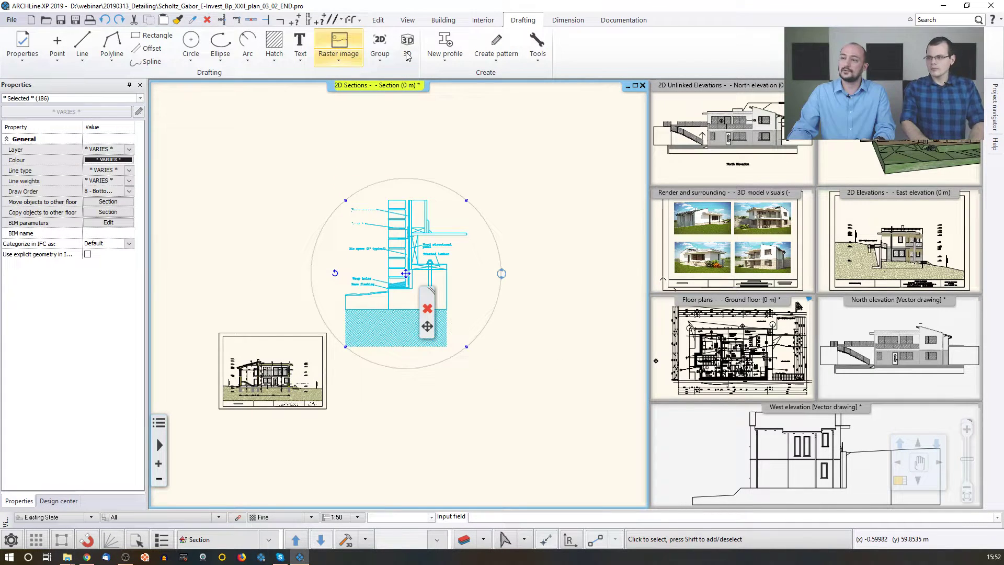
left_click(379, 61)
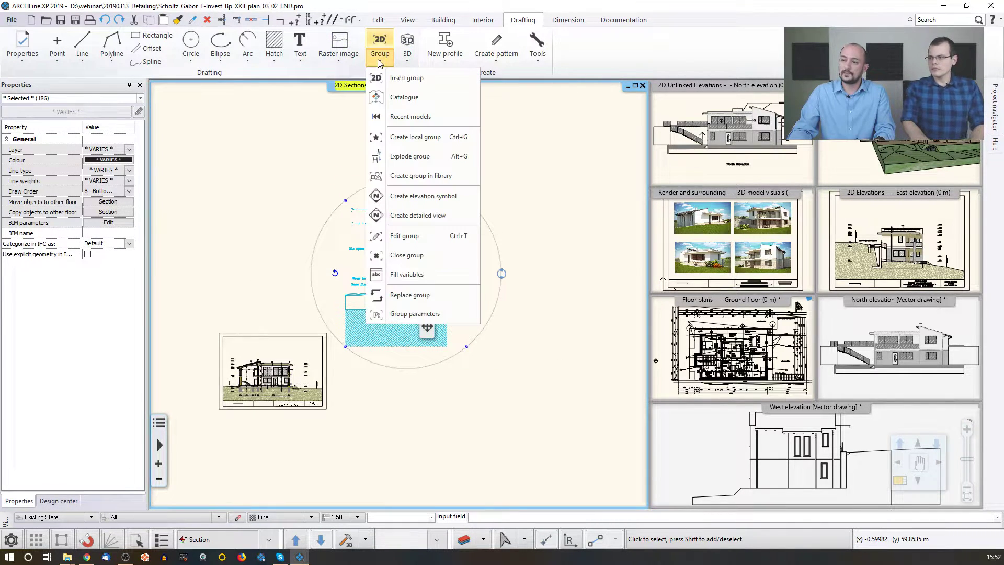
left_click(432, 136)
left_click(402, 226)
left_click_drag(323, 174, 527, 359)
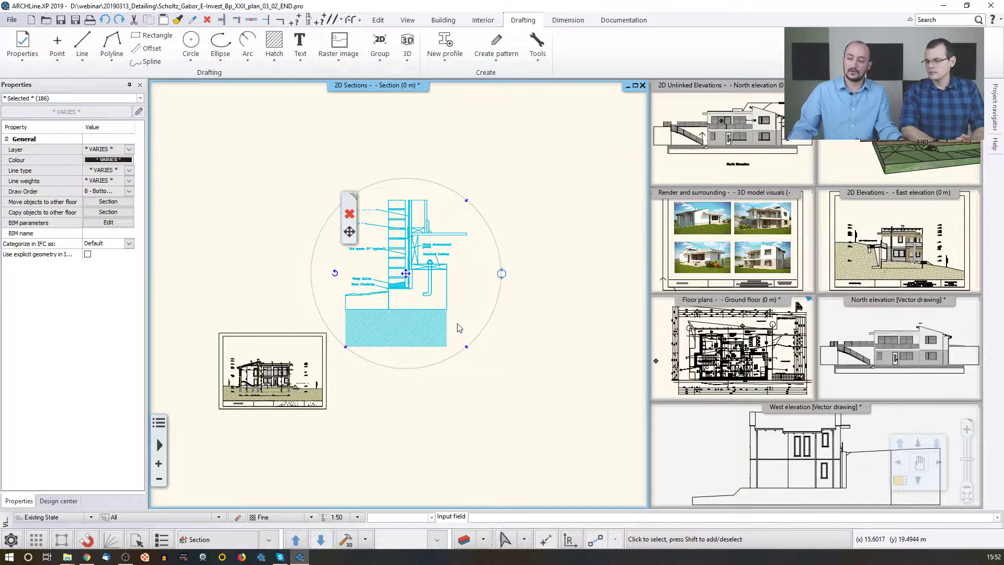
key("ctrl+g")
left_click(410, 285)
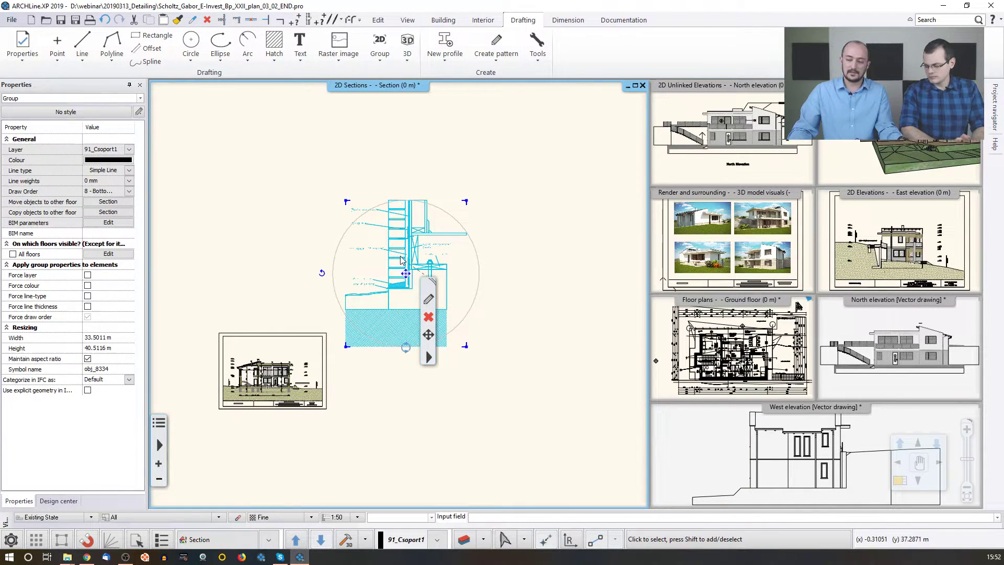
- Move the new group up and to the right, clear of the house section
right_click(402, 259)
left_click(402, 235)
mouse_move(405, 274)
left_click(453, 282)
left_click(517, 253)
middle_click_drag(402, 222, 293, 225)
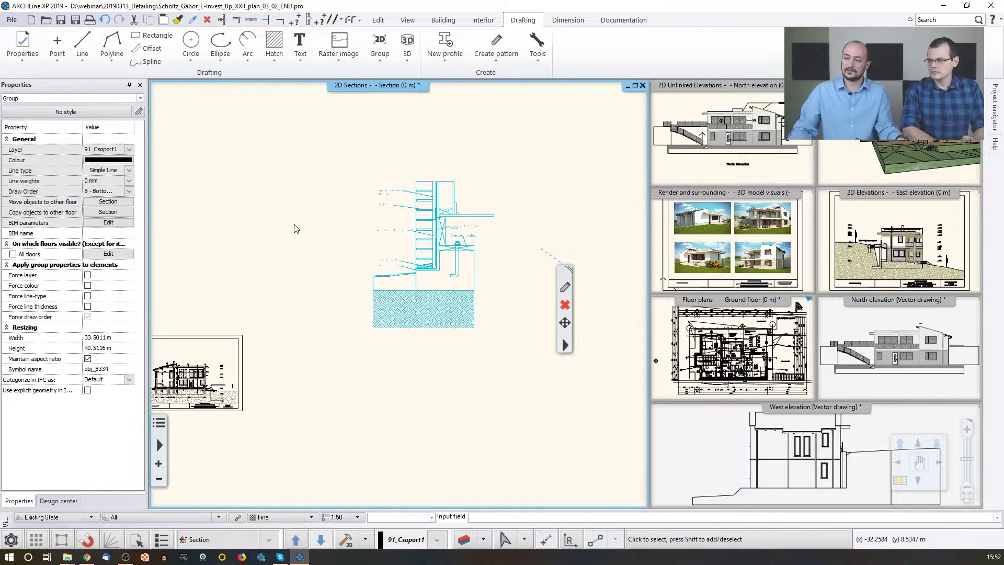
- Reselect the entire foundation detail with a selection window around it
left_click(300, 231)
left_click(413, 269)
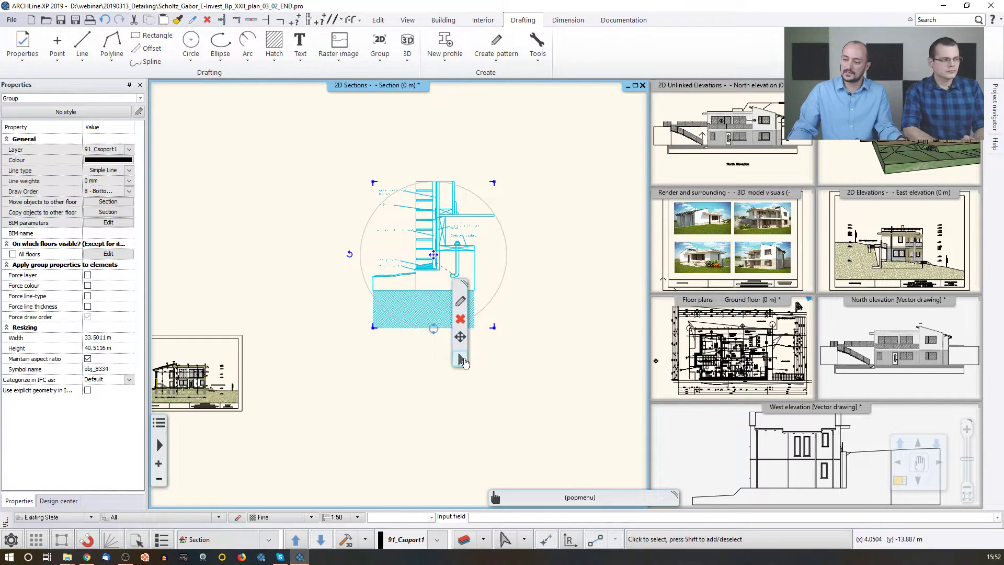
left_click(464, 361)
left_click(527, 457)
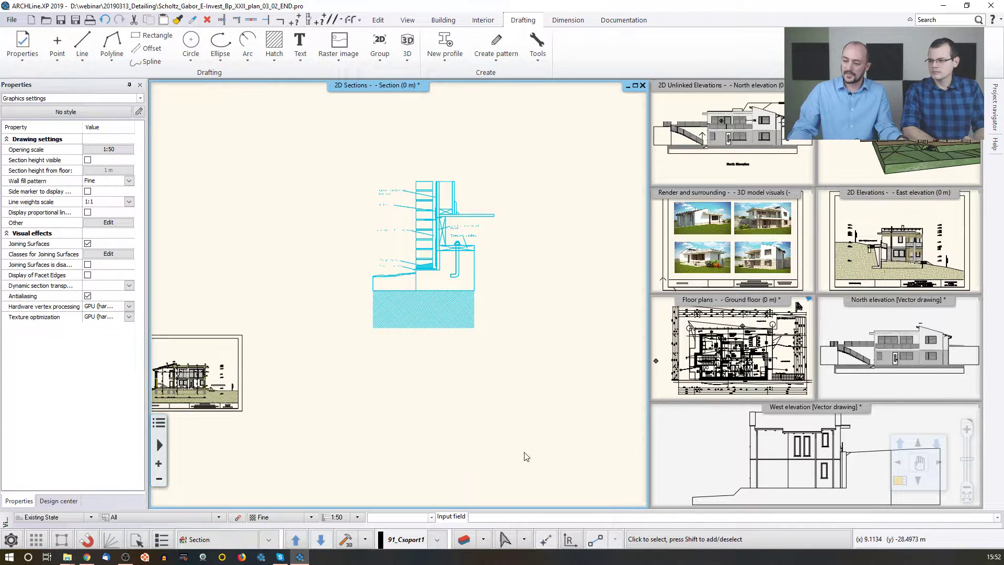
left_click(430, 297)
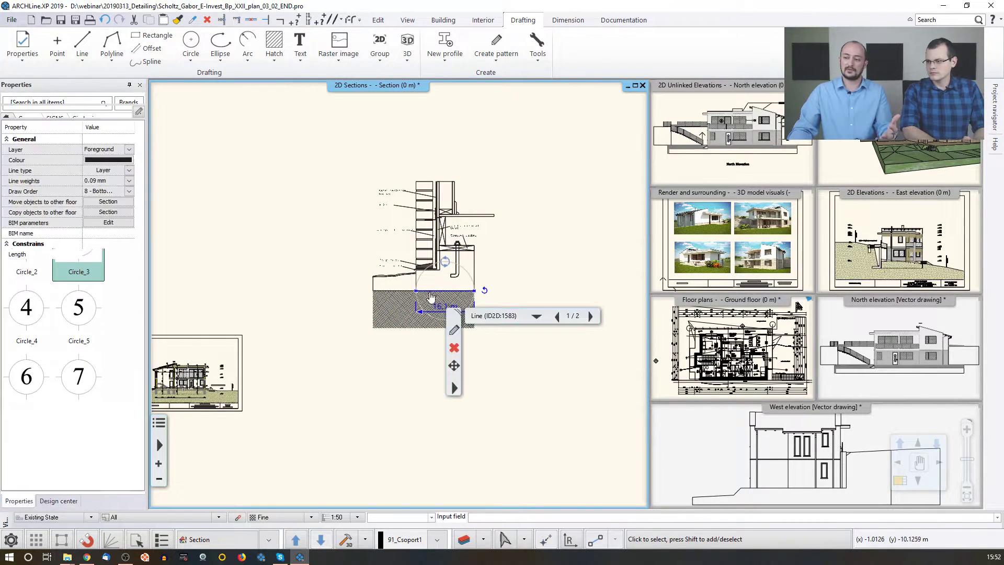
key("Escape")
left_click(347, 154)
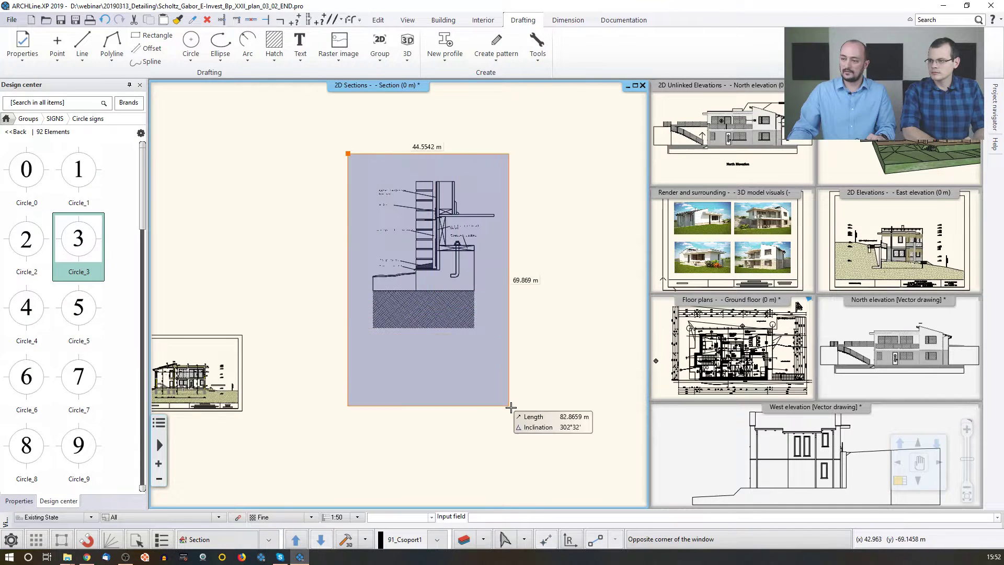
left_click(509, 406)
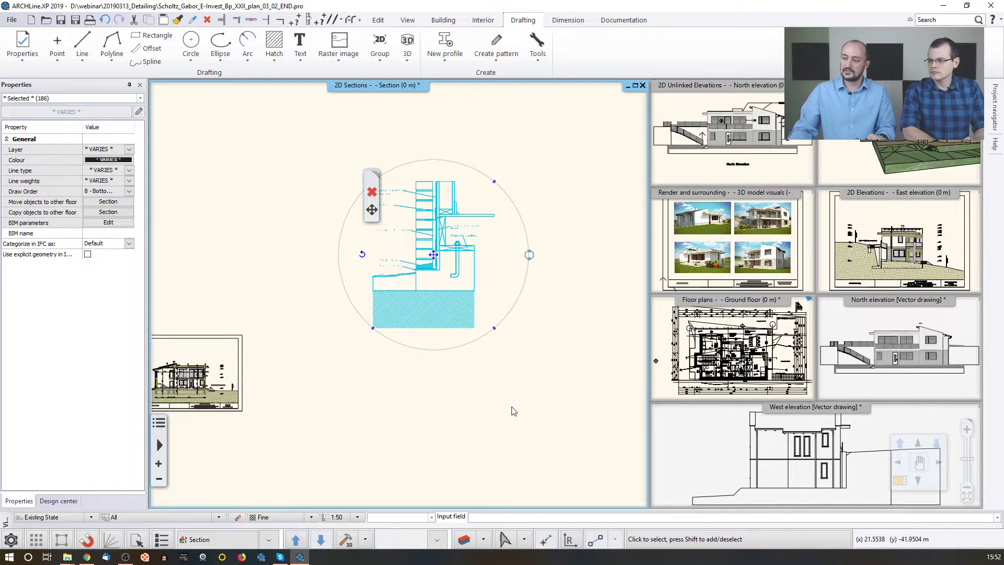
- Save the selected detail as a library group with hotspots at the footing top and wall top
left_click(379, 62)
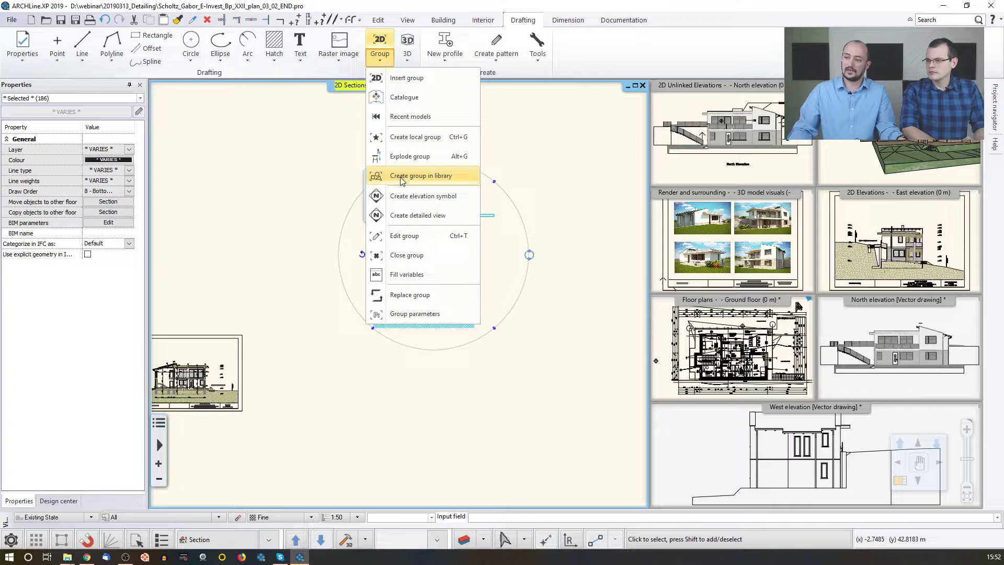
left_click(448, 177)
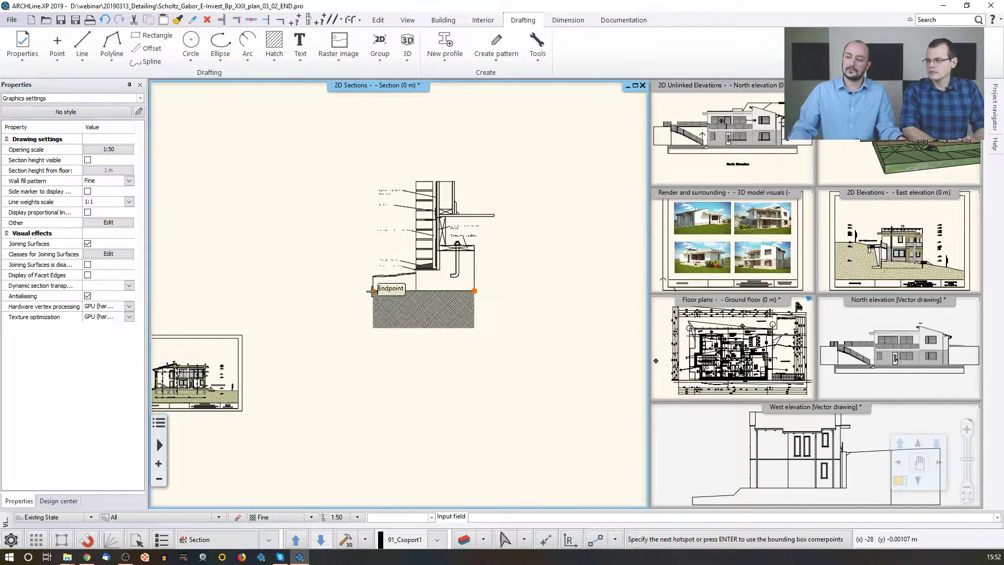
left_click(416, 291)
left_click(416, 181)
left_click(446, 181)
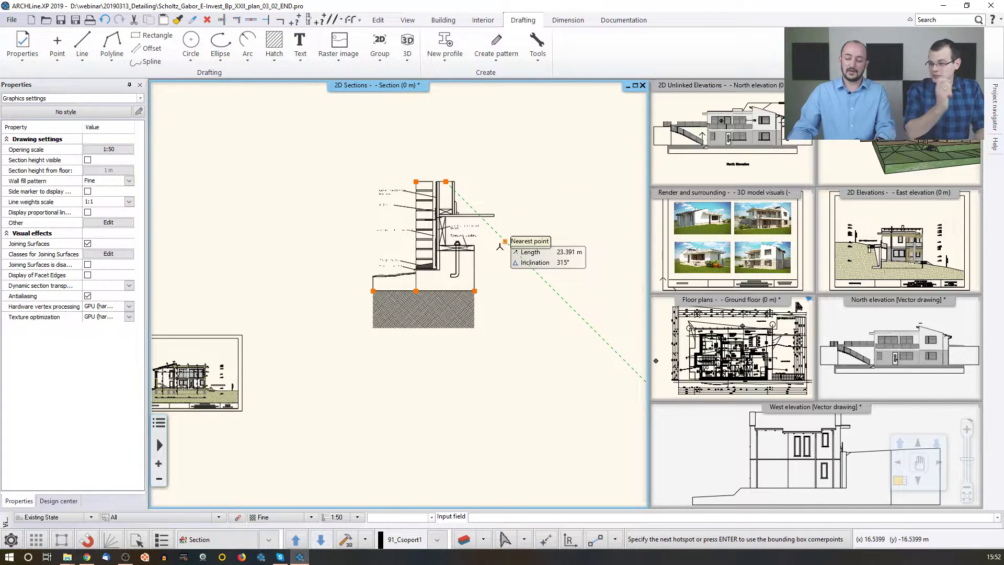
key("Return")
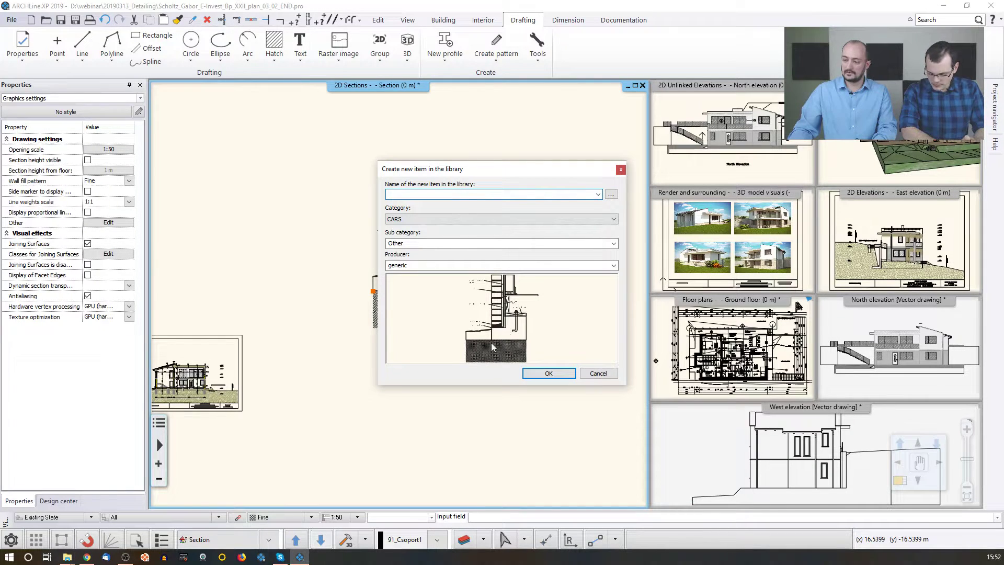
left_click(596, 374)
key("Escape")
middle_click_drag(335, 258, 332, 234)
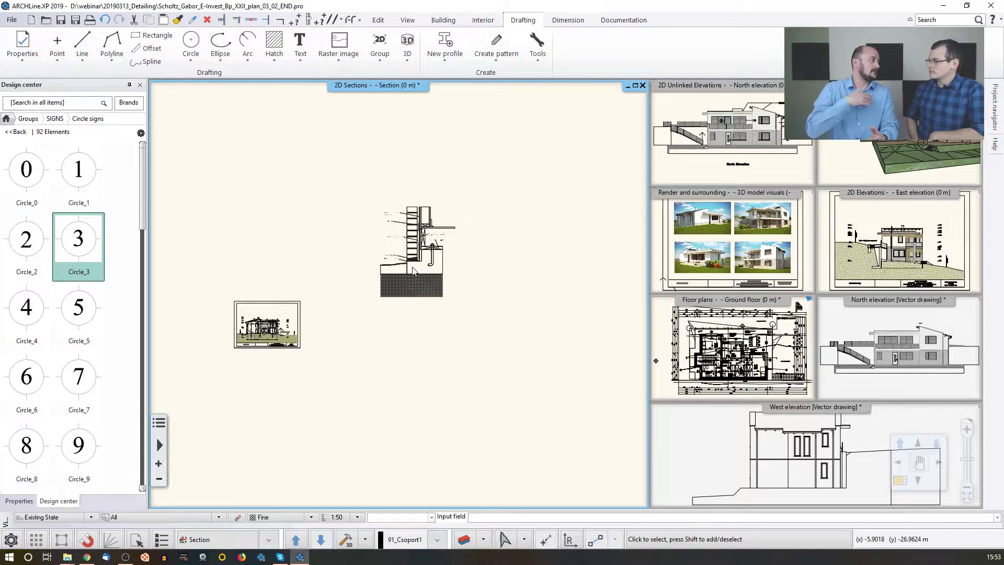
- Start an Import from Project (XREF) and filter the details folder to AutoCAD DWG files
left_click(12, 19)
mouse_move(52, 203)
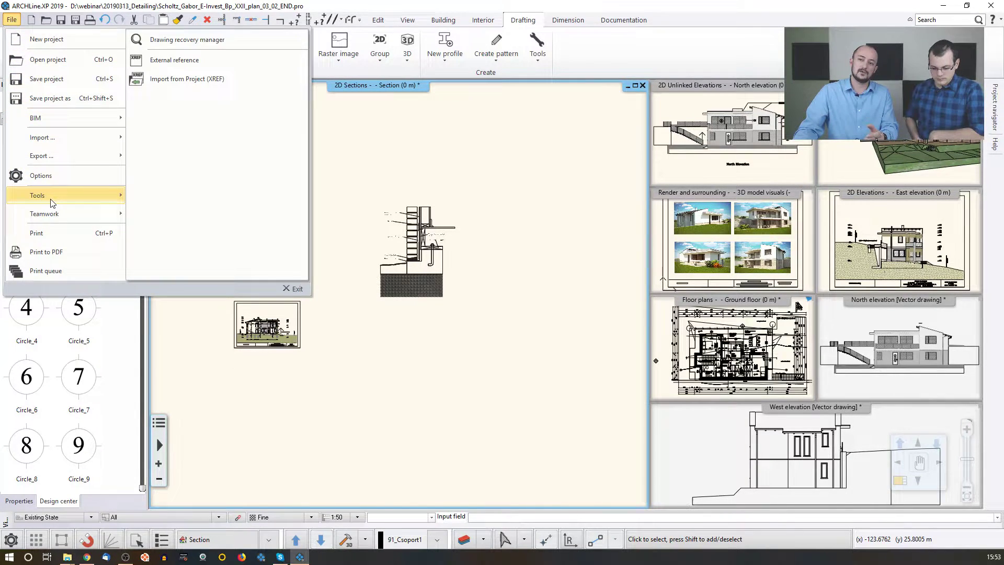
left_click(209, 81)
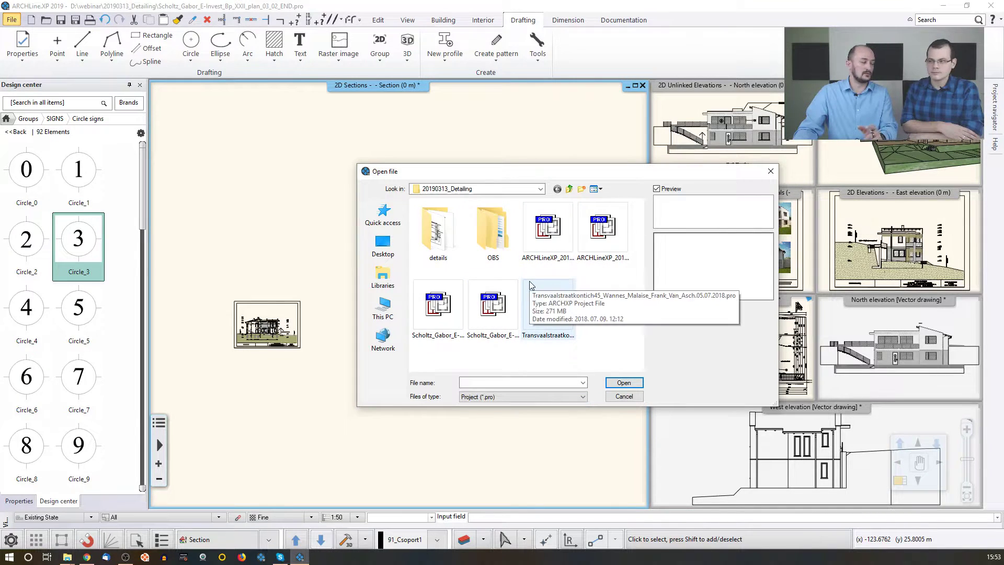
double_click(438, 233)
left_click(511, 396)
left_click(505, 419)
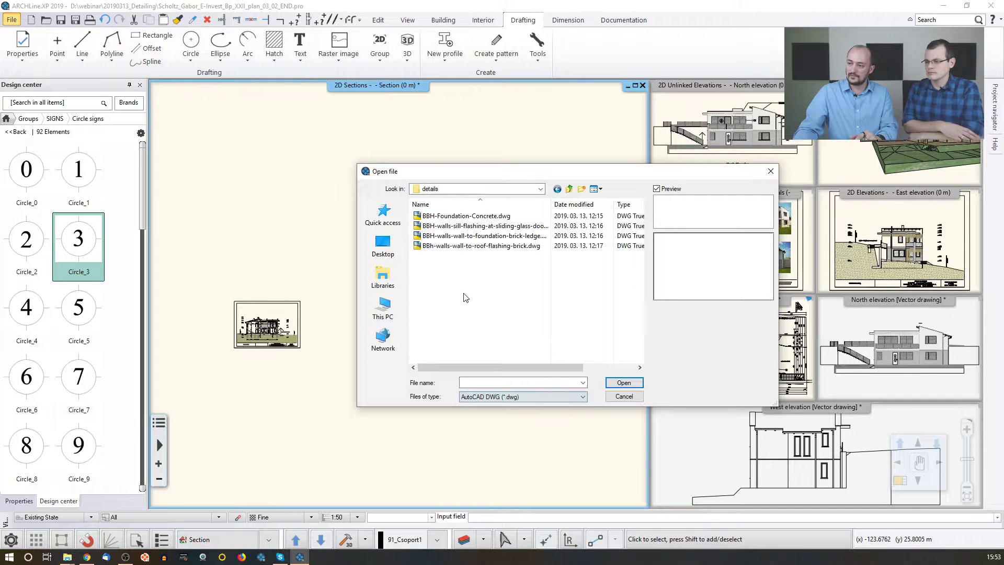
- Attach the sill flashing at sliding glass door DWG and place it in the section
left_click(470, 226)
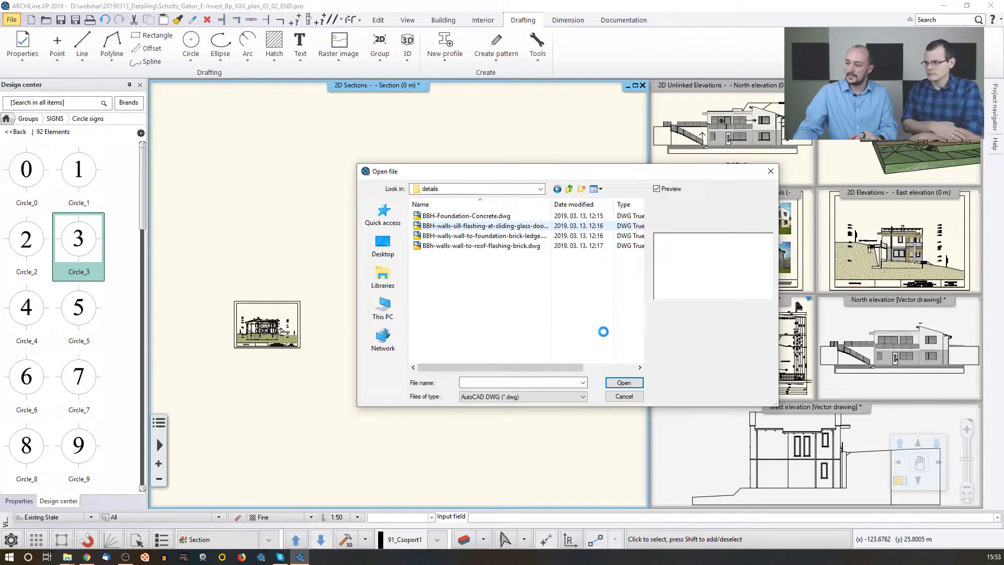
left_click(622, 384)
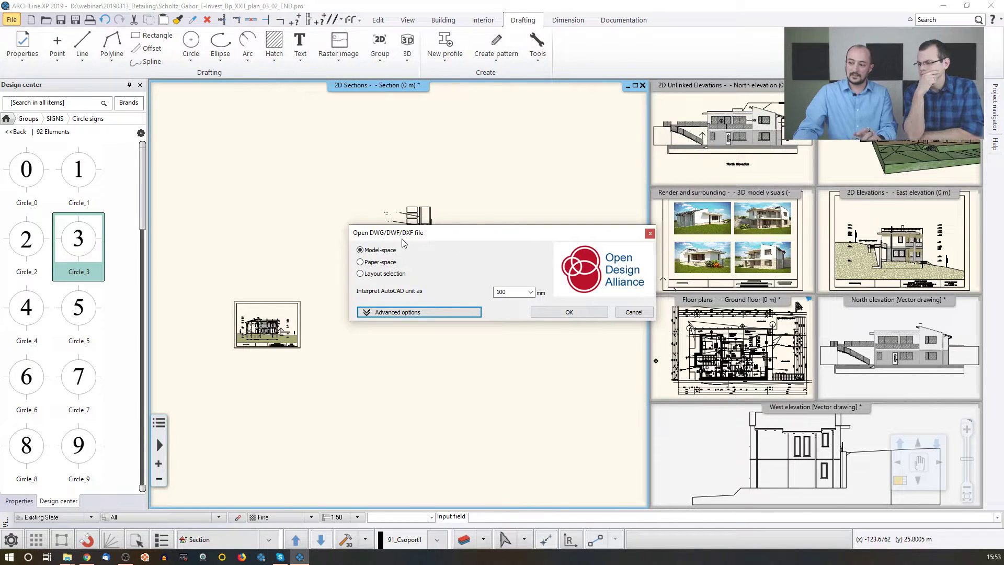
left_click(547, 314)
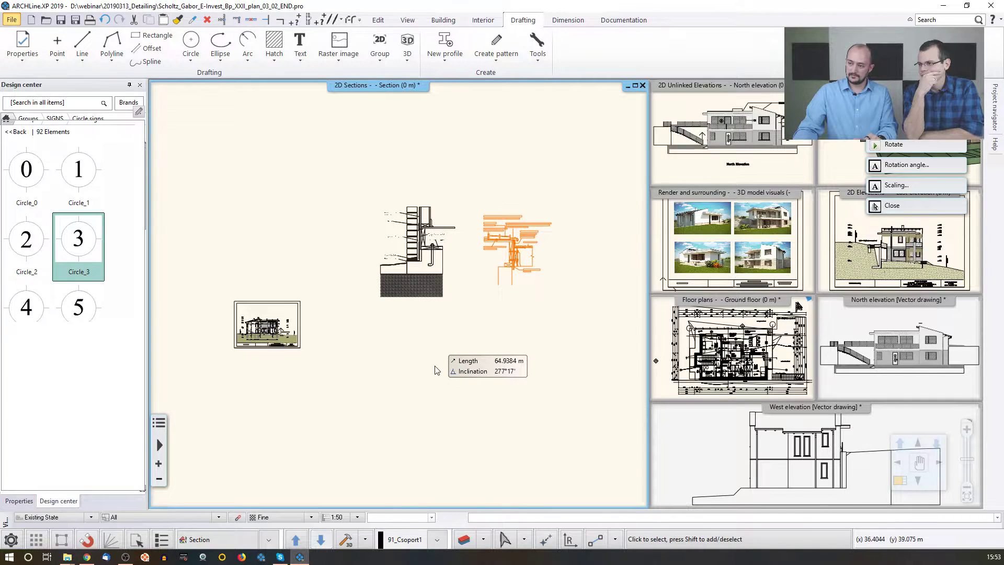
left_click(452, 306)
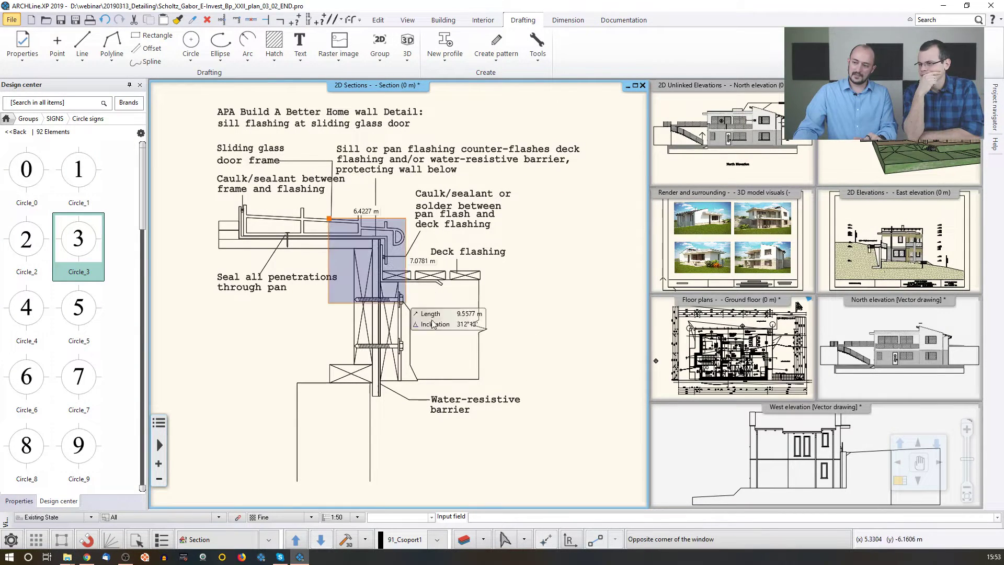
key("l")
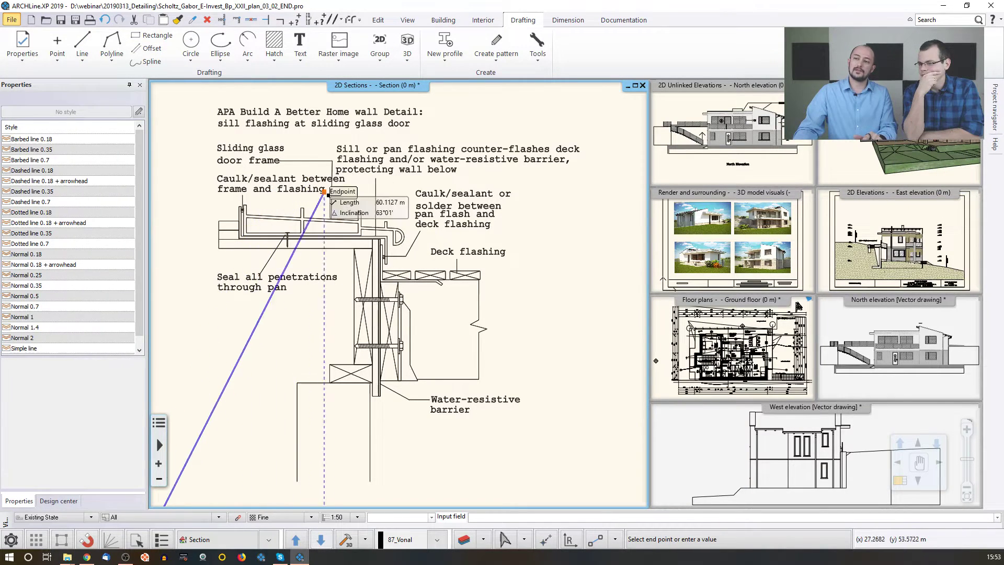
key("Escape")
scroll(398, 294, "down", 2)
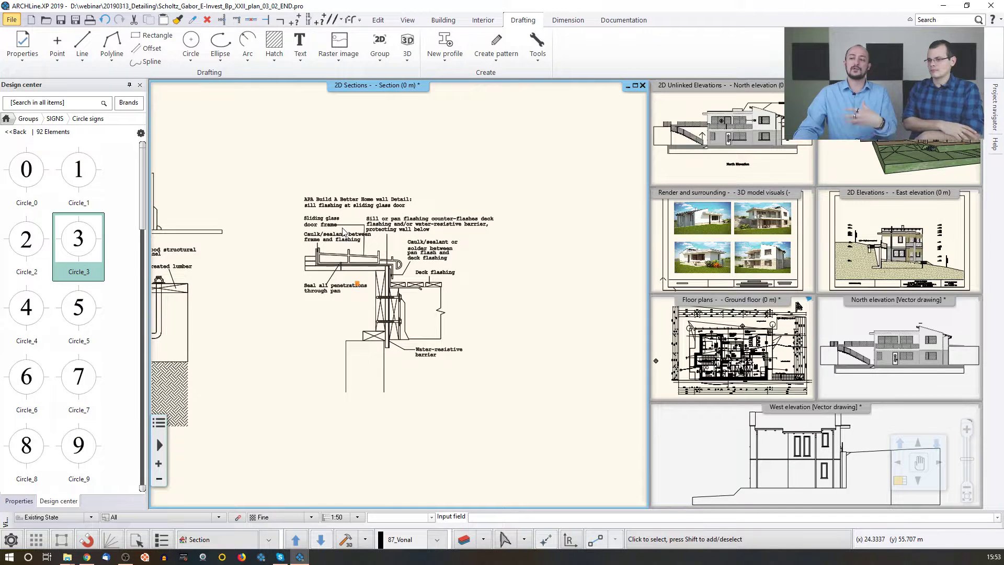
left_click(11, 20)
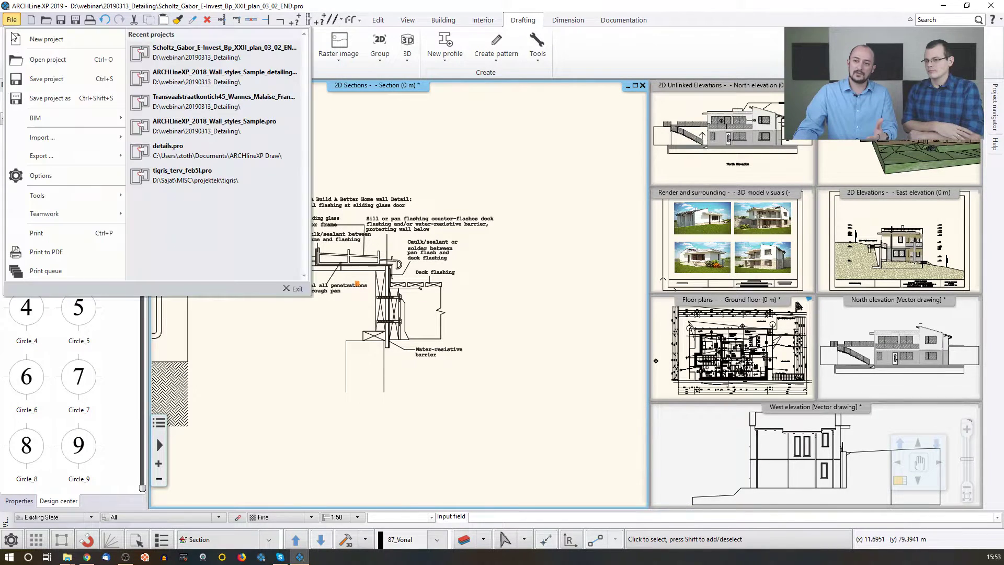
- Unload the sill-flashing reference in the External reference manager and confirm with OK
mouse_move(64, 201)
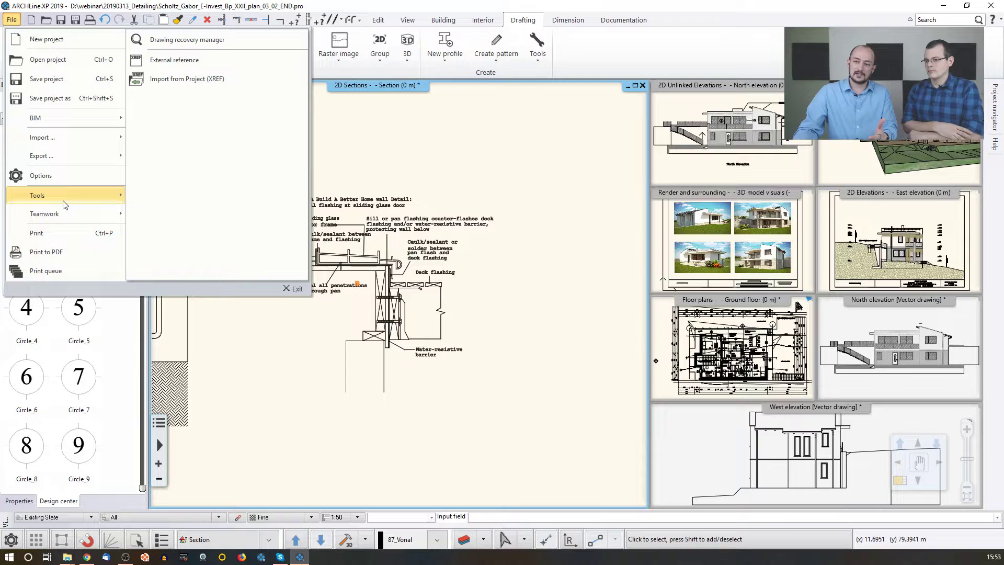
left_click(196, 61)
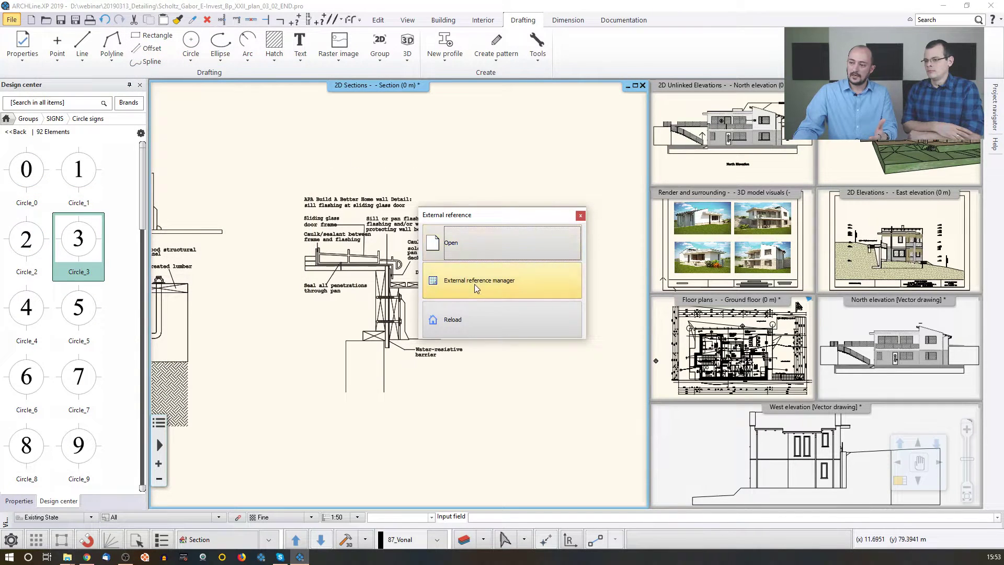
left_click(537, 281)
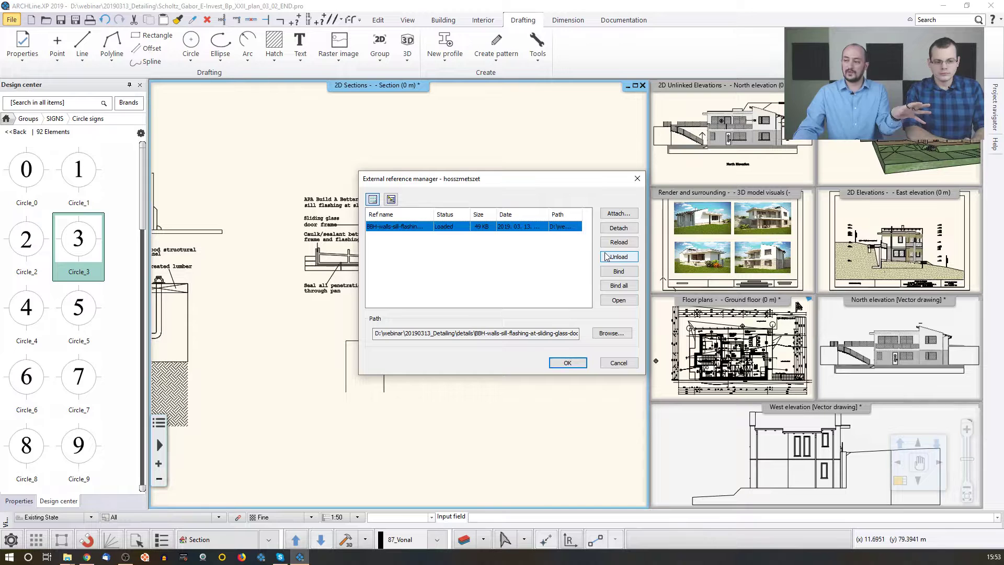
left_click(618, 241)
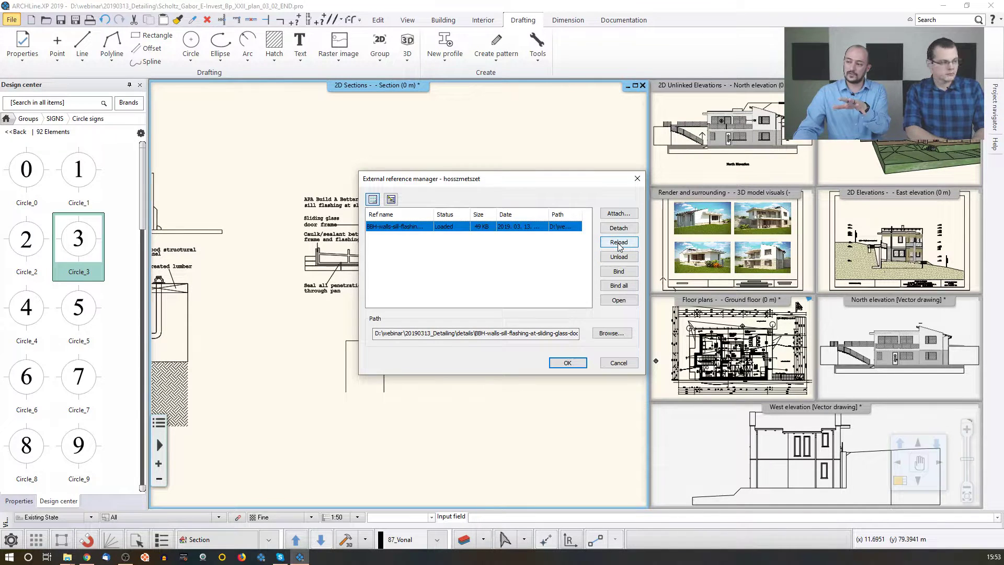
left_click(568, 363)
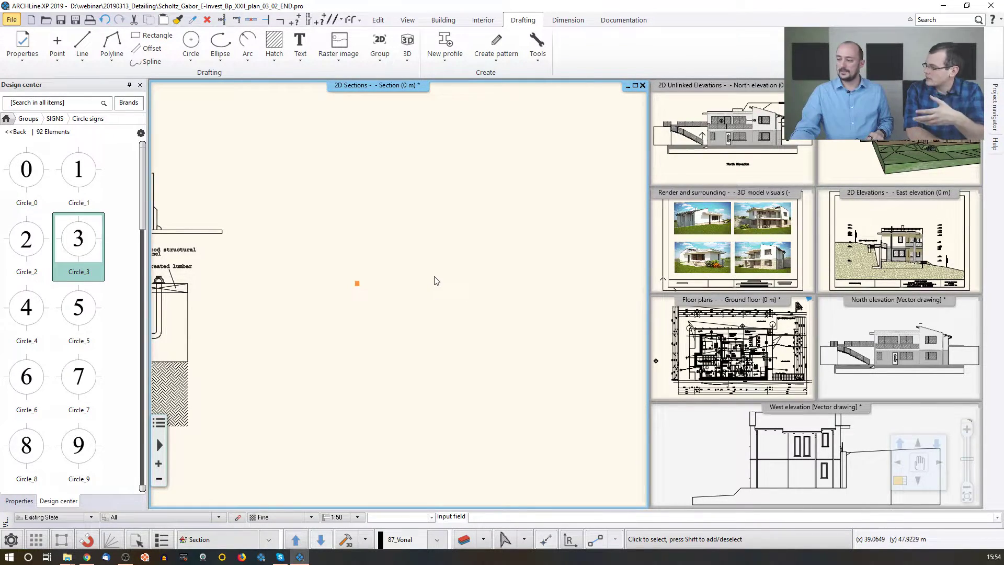
- Open a recently used project, quitting the current house project without saving
left_click(13, 20)
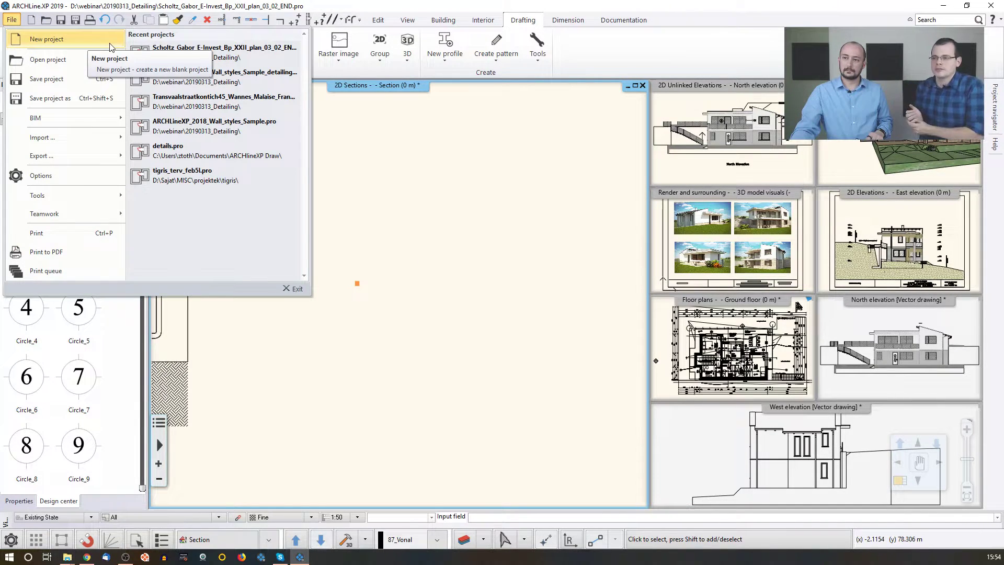
left_click(209, 101)
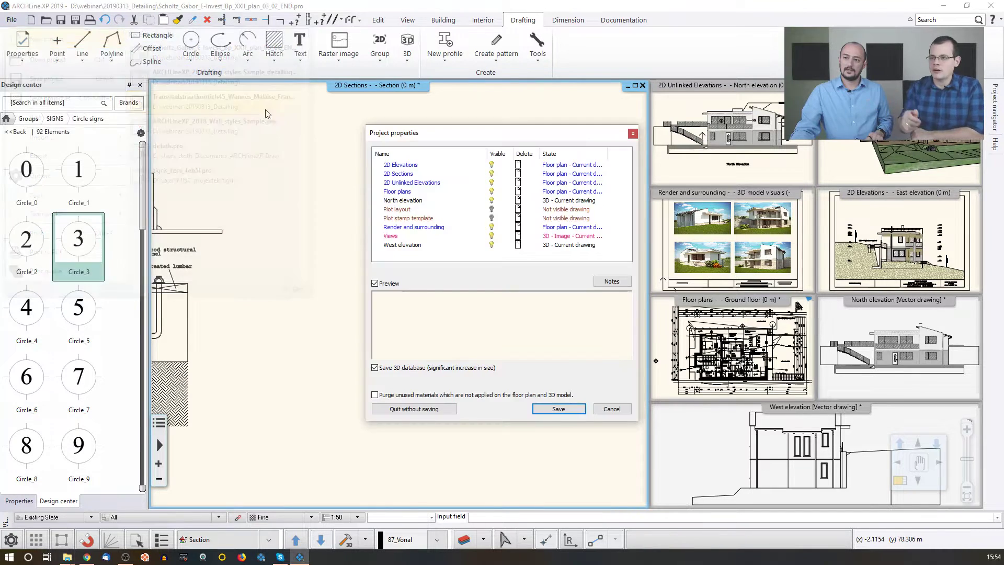
left_click(438, 411)
left_click(518, 300)
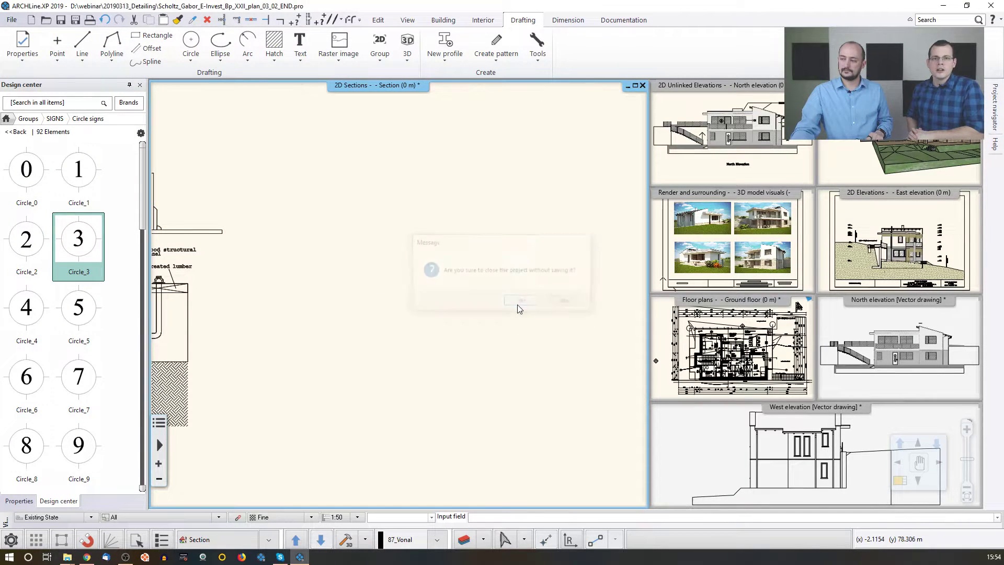
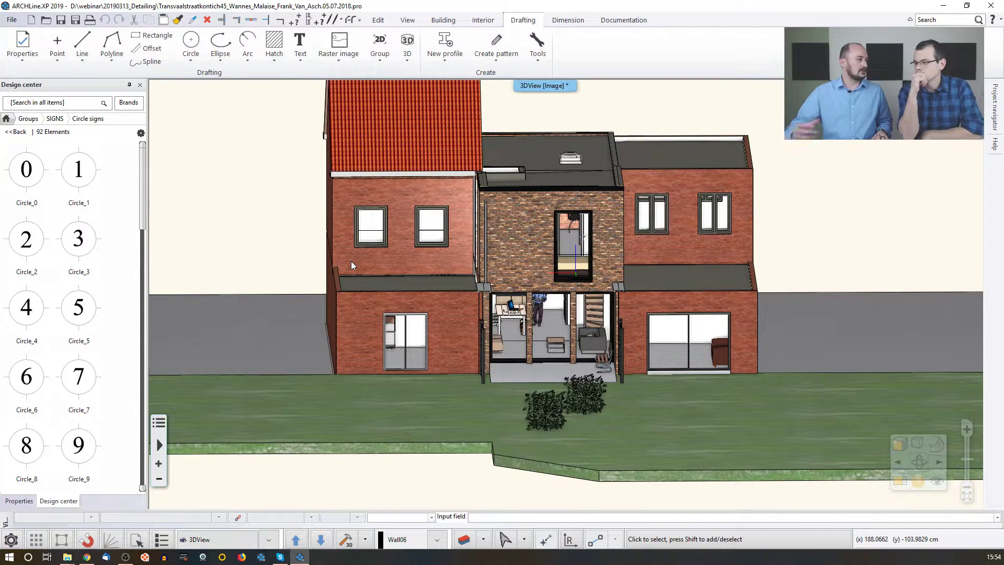
- Return the magnified 3D view to the tiled layout and make PLOTA4 the active view
key("space")
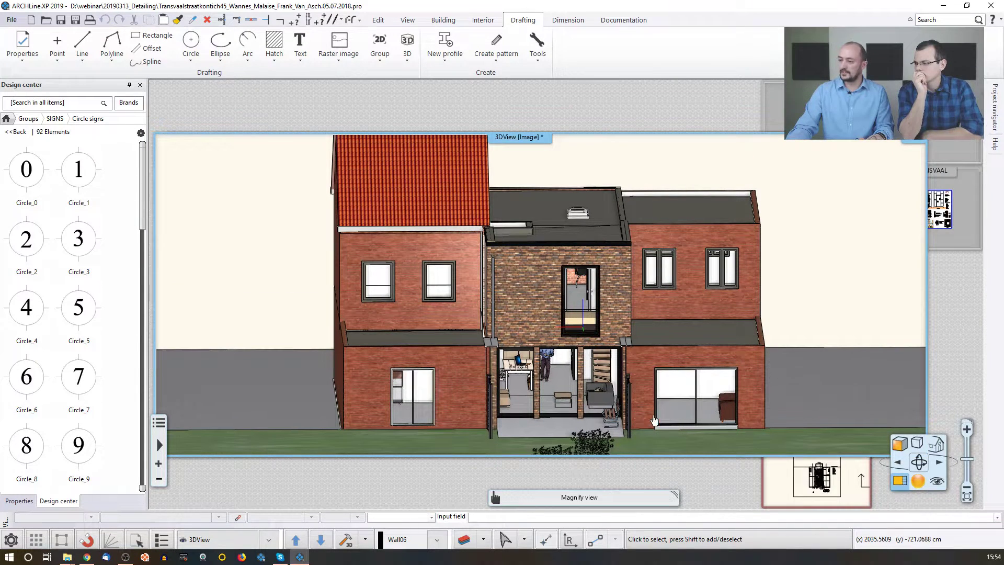
left_click(617, 372)
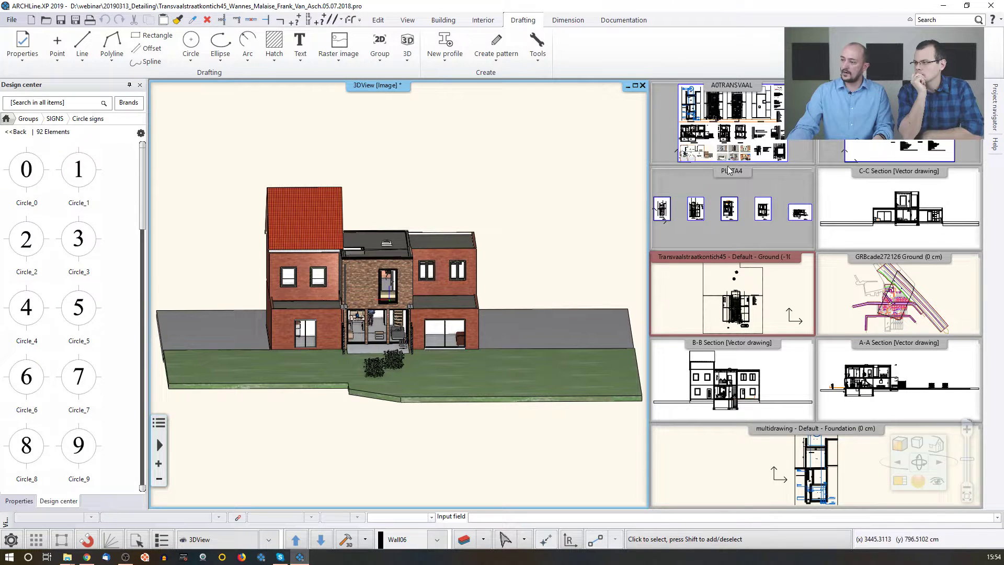
left_click(761, 225)
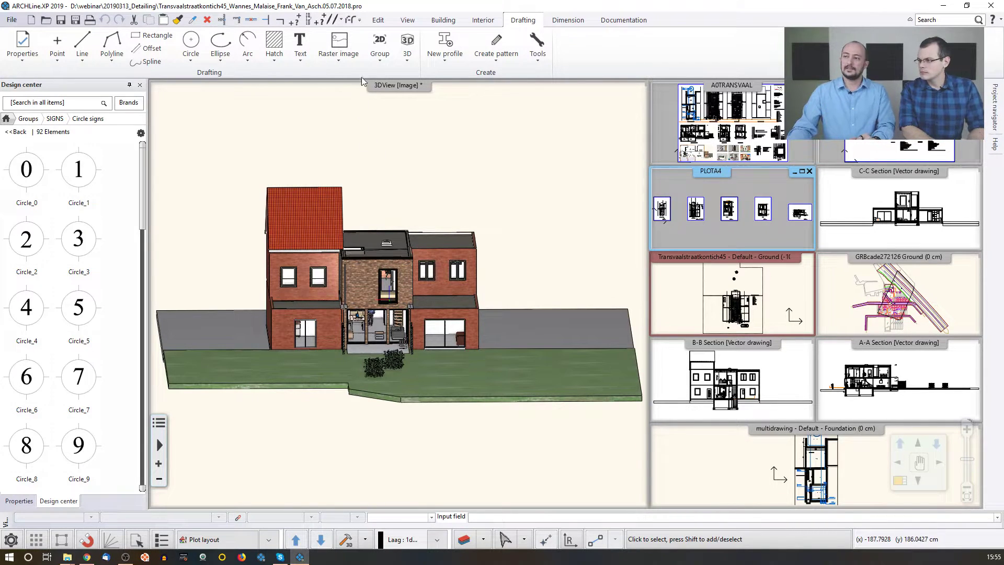
- Show the Documentation tools and step through the C-C and B-B sections back to PLOTA4
left_click(606, 21)
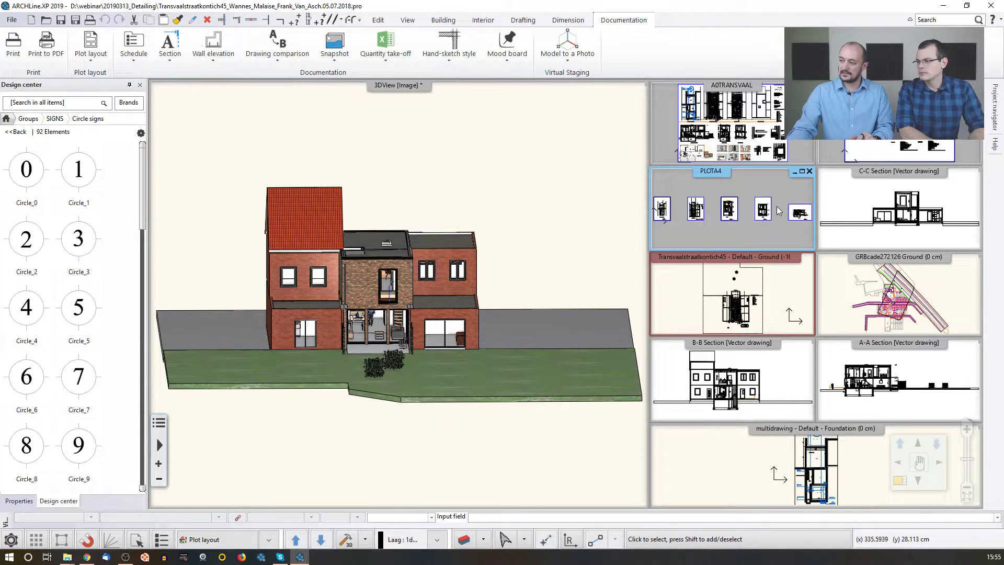
middle_click_drag(779, 211, 699, 203)
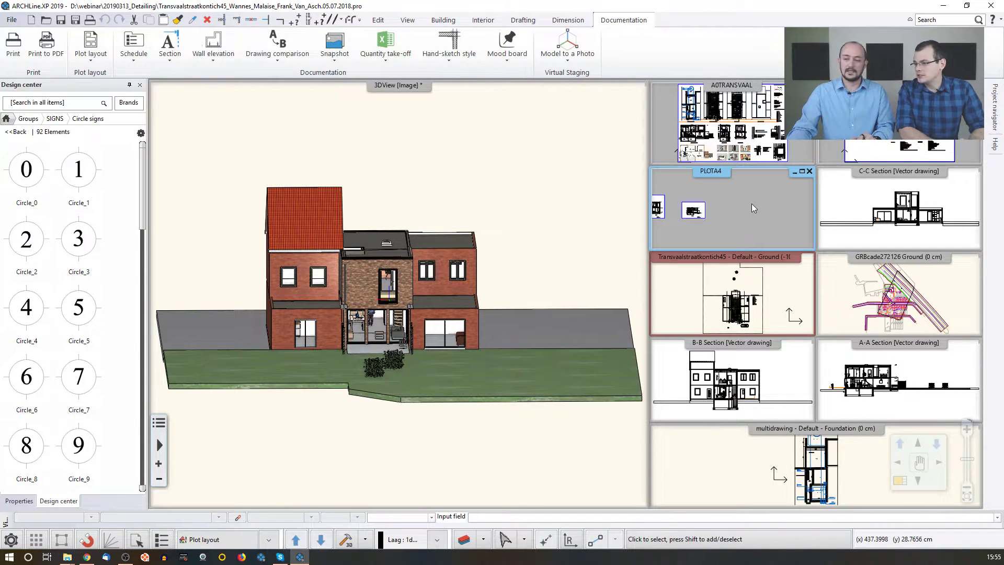
left_click(851, 219)
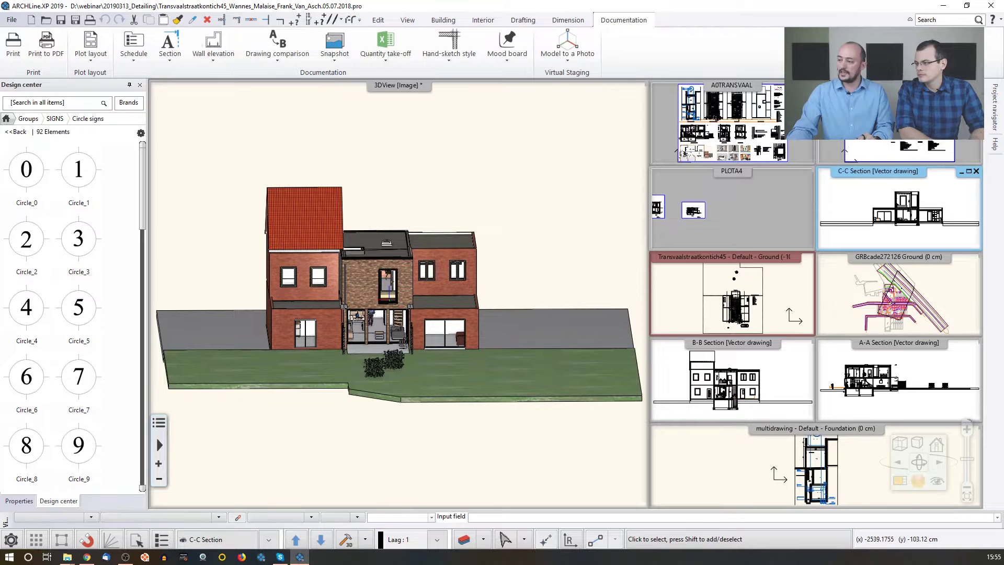
left_click(772, 372)
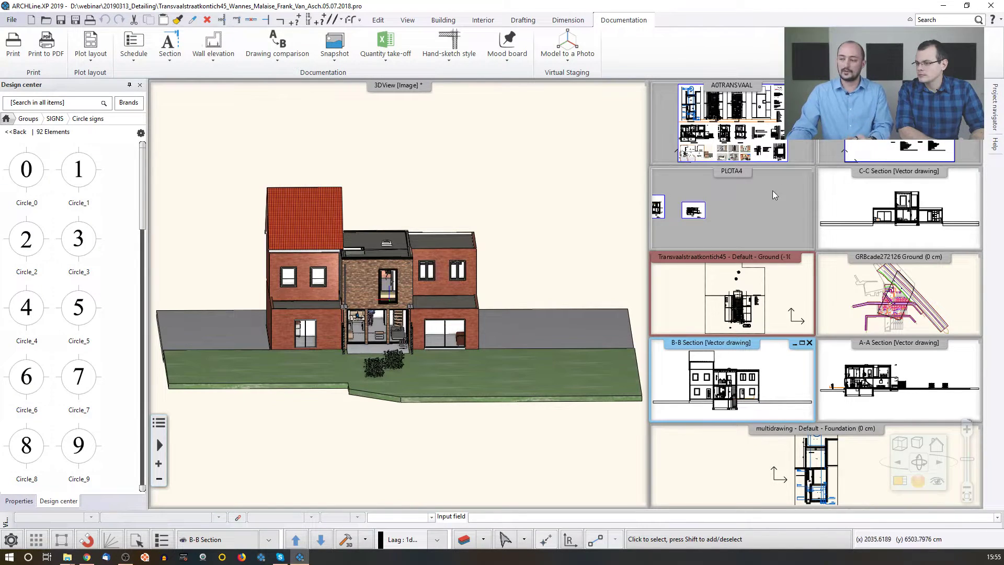
left_click(747, 217)
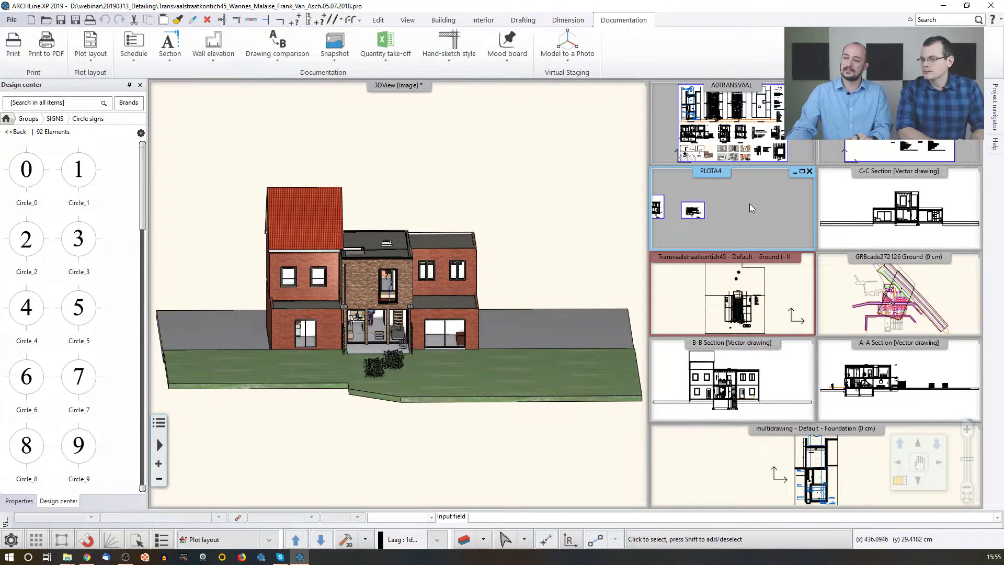
- Prepare a plot layout, accepting the page setup and creating an entirely new A1 - Sheet
left_click(92, 52)
left_click(137, 78)
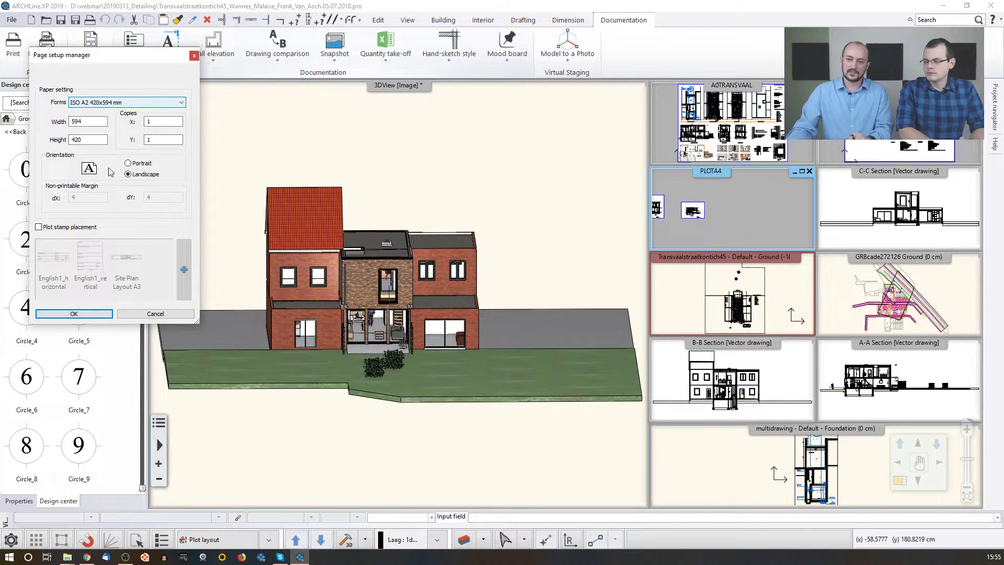
left_click(74, 313)
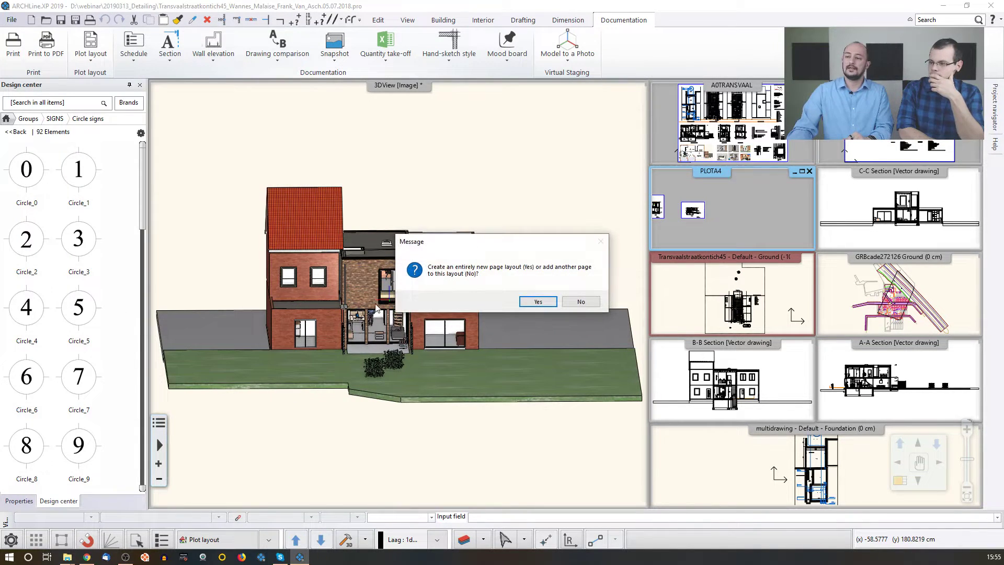
left_click(532, 302)
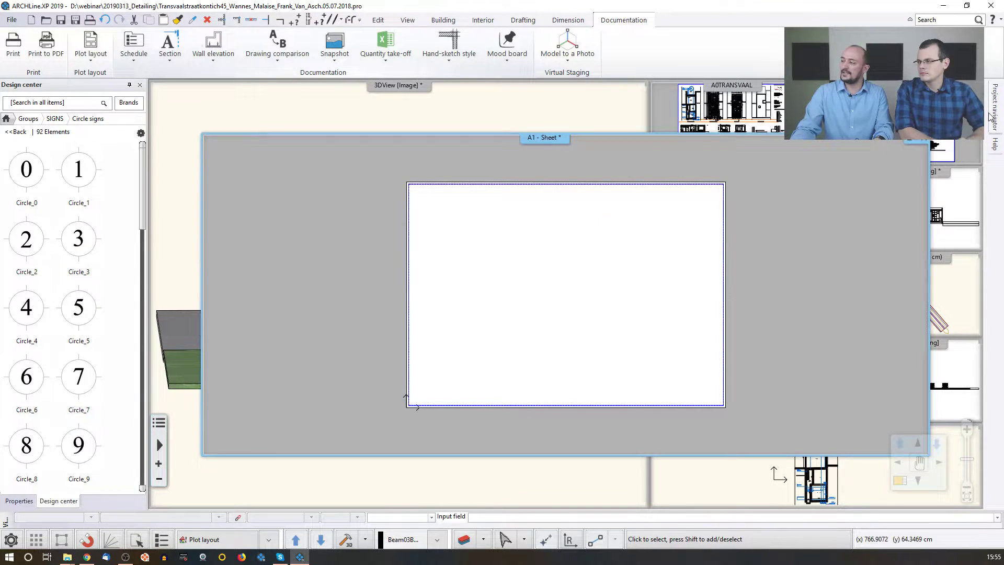
- Drag the Ground floor view onto the A1 sheet and place it at 1:100
mouse_move(997, 115)
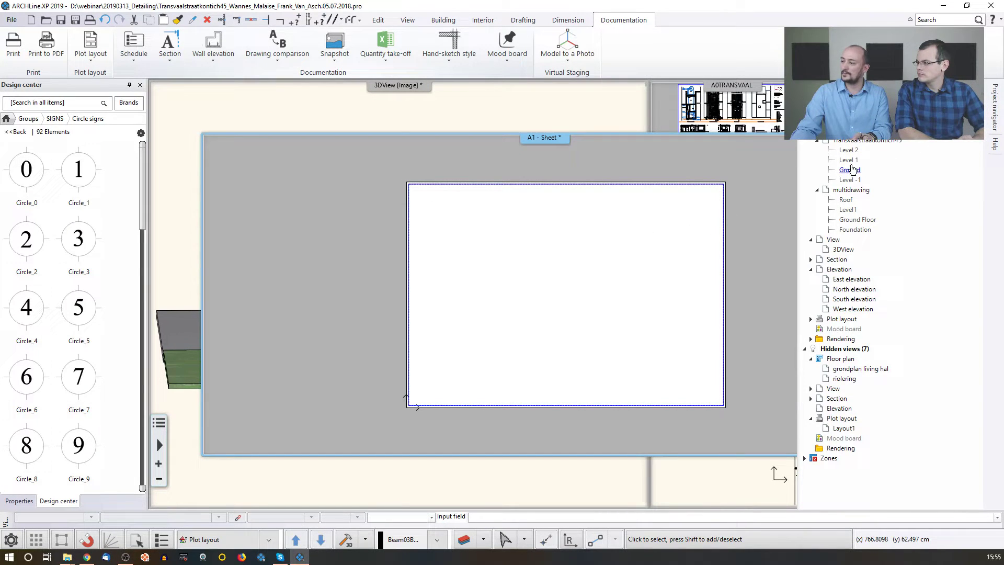
left_click(848, 171)
left_click_drag(847, 172, 481, 312)
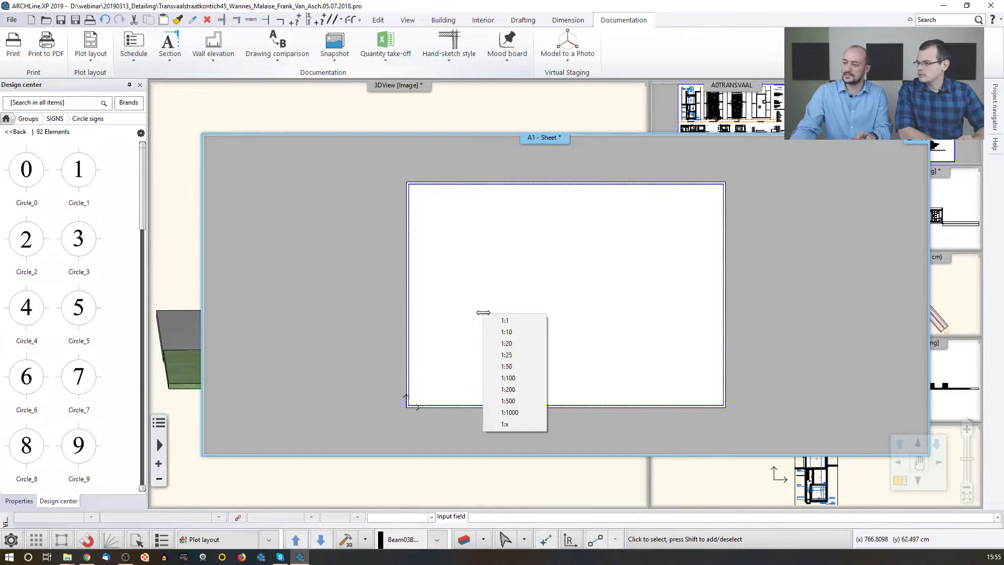
left_click(503, 378)
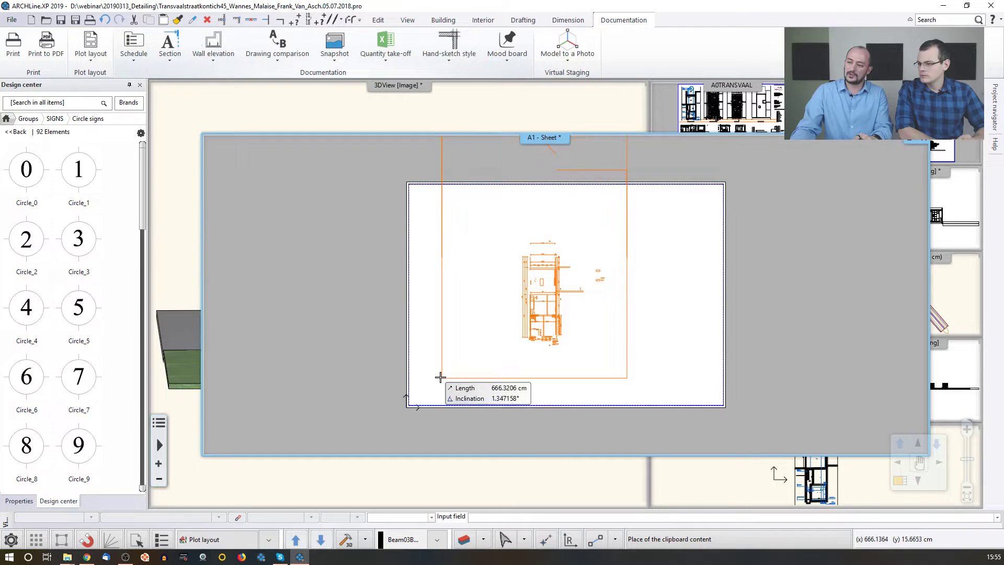
left_click(440, 377)
- Offset the top edge of the plan's view frame and open its plot layout settings
left_click(538, 287)
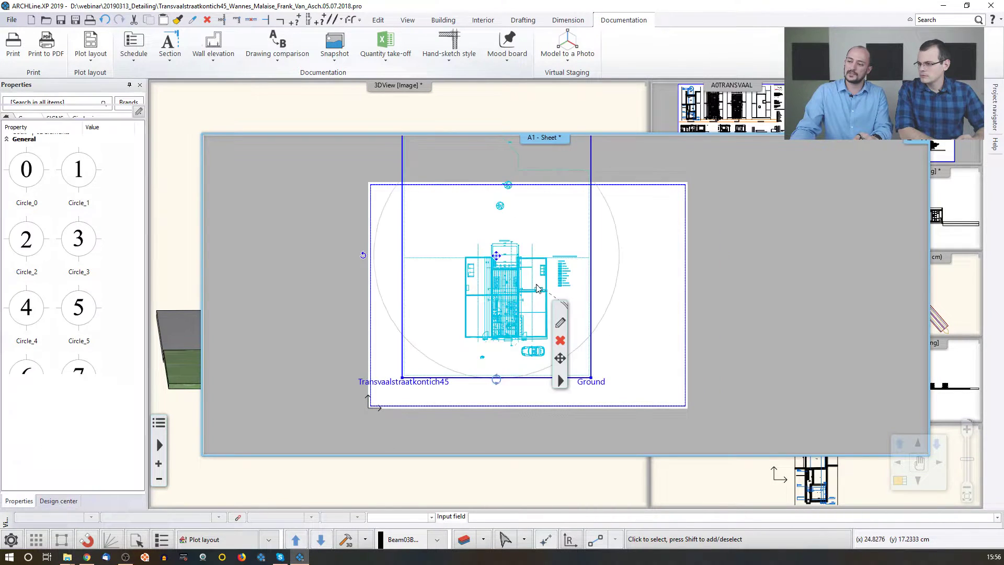
scroll(538, 287, "down", 2)
left_click(567, 202)
scroll(539, 268, "up", 2)
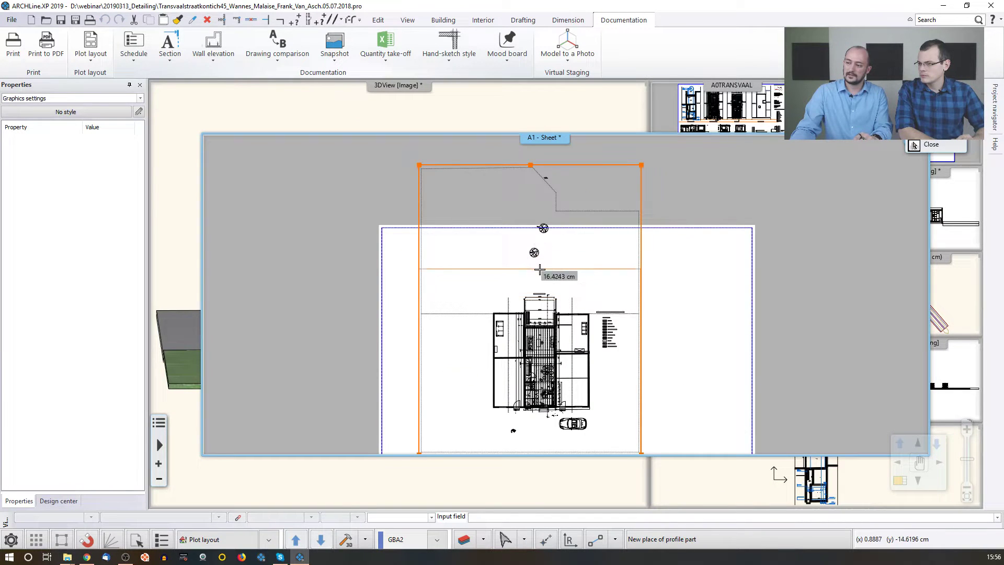
scroll(566, 286, "down", 2)
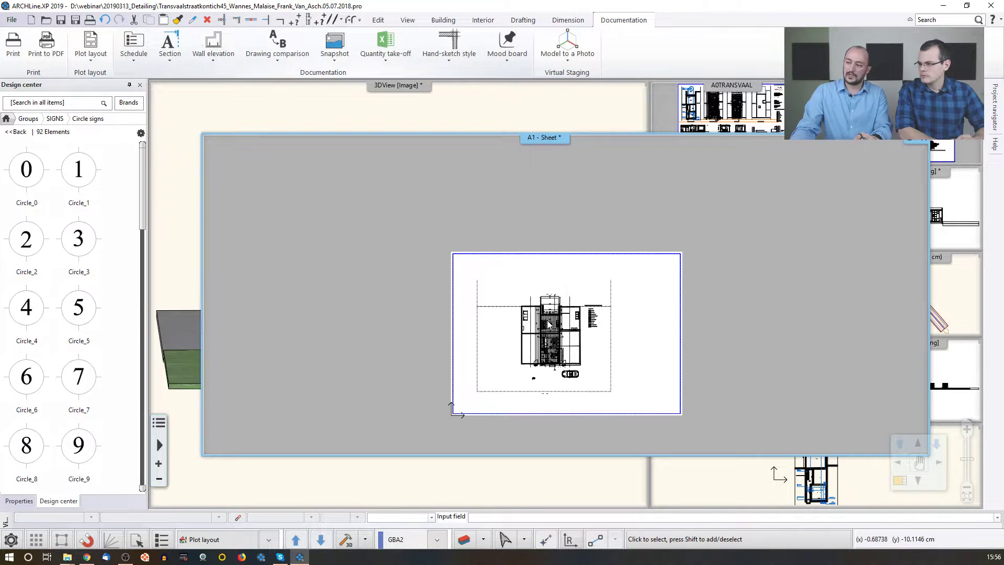
left_click(550, 325)
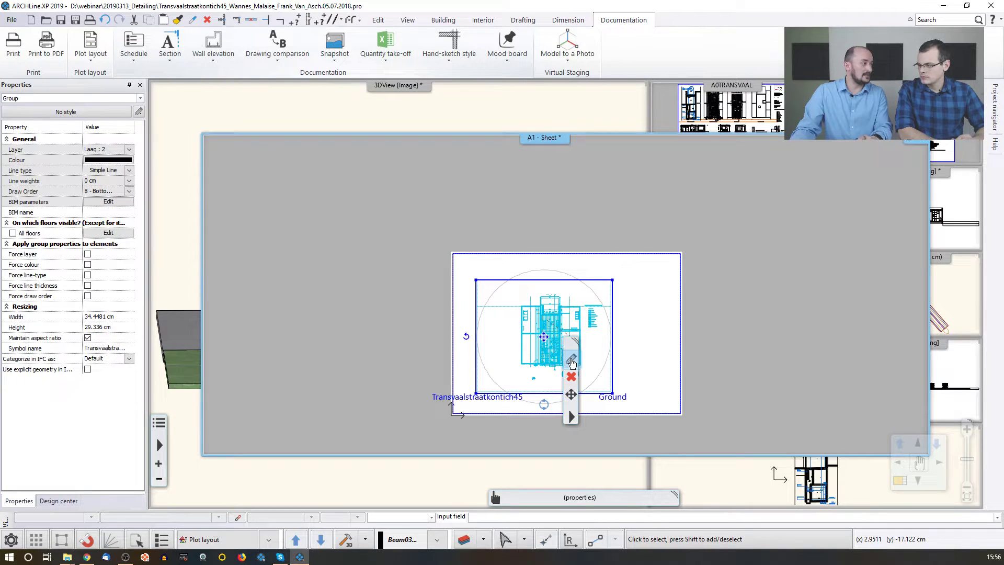
left_click(572, 360)
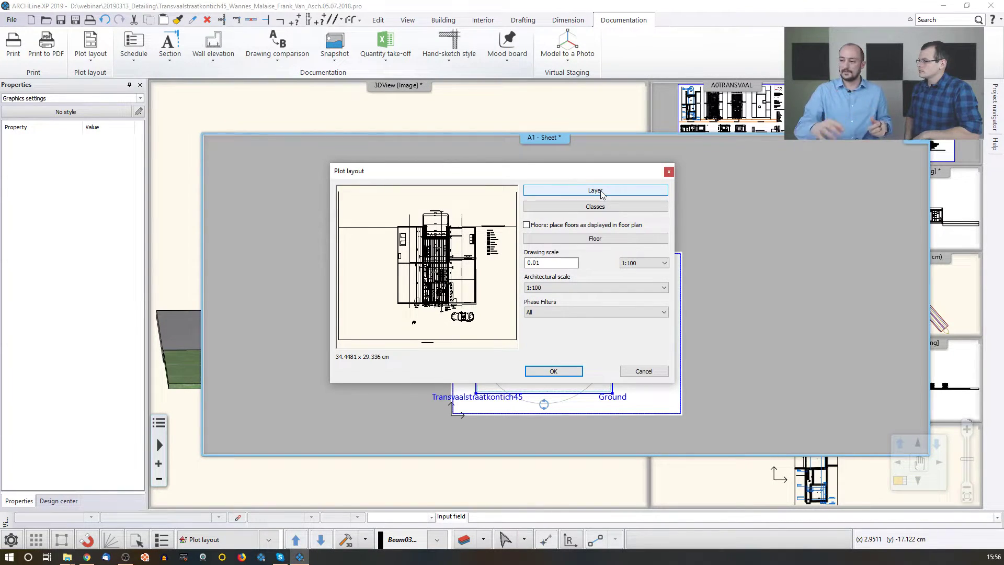
left_click(643, 372)
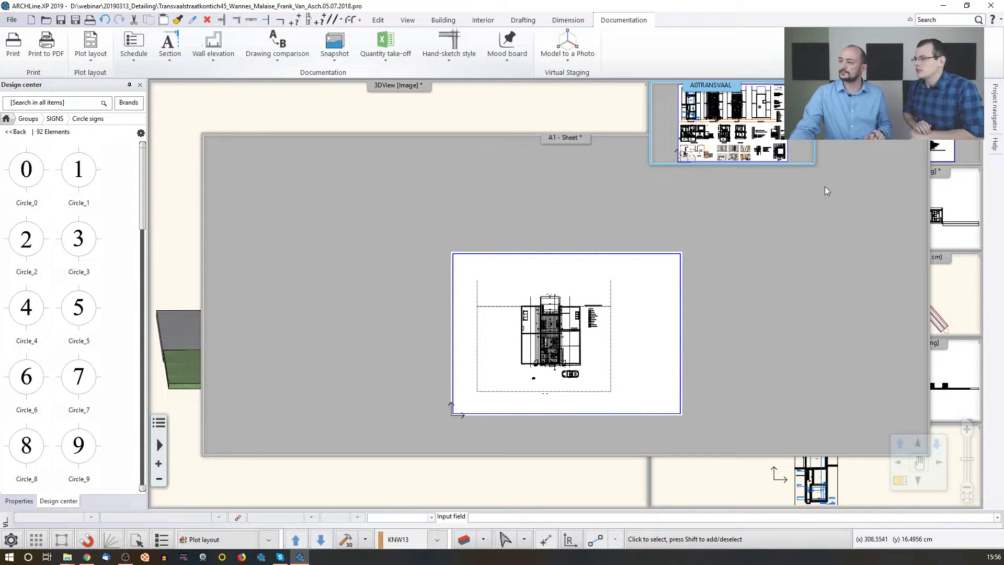
left_click(919, 463)
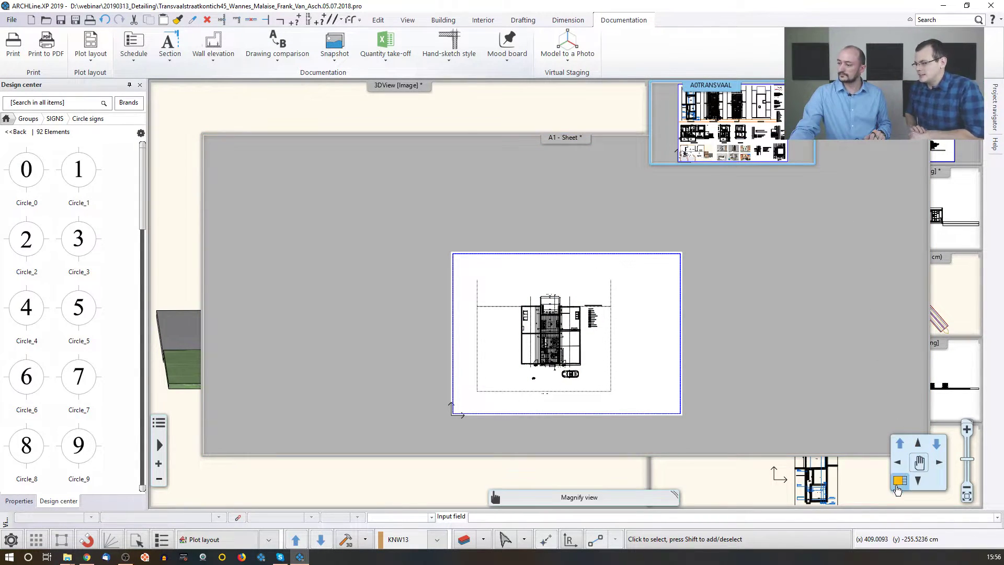
left_click(489, 306)
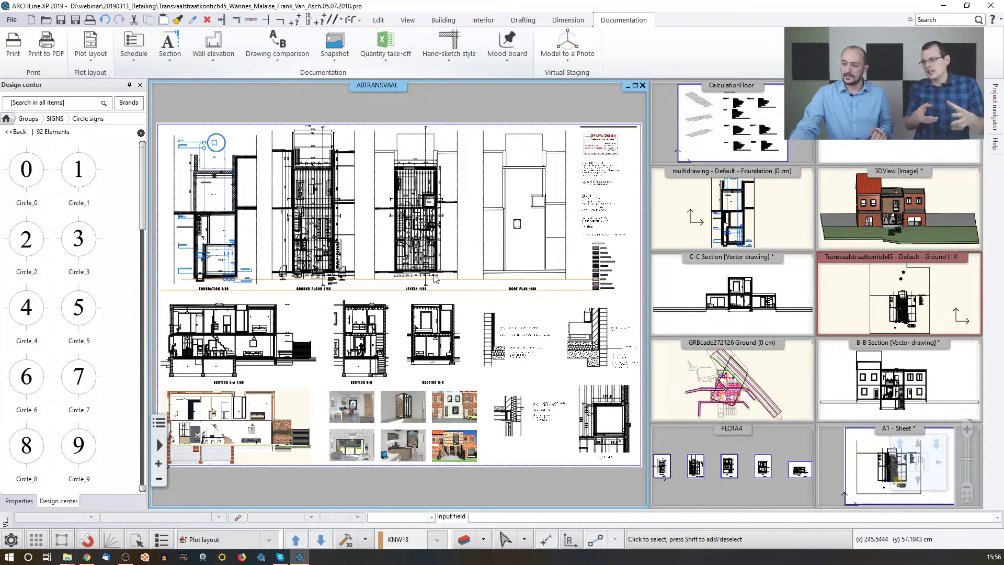
scroll(387, 260, "up", 4)
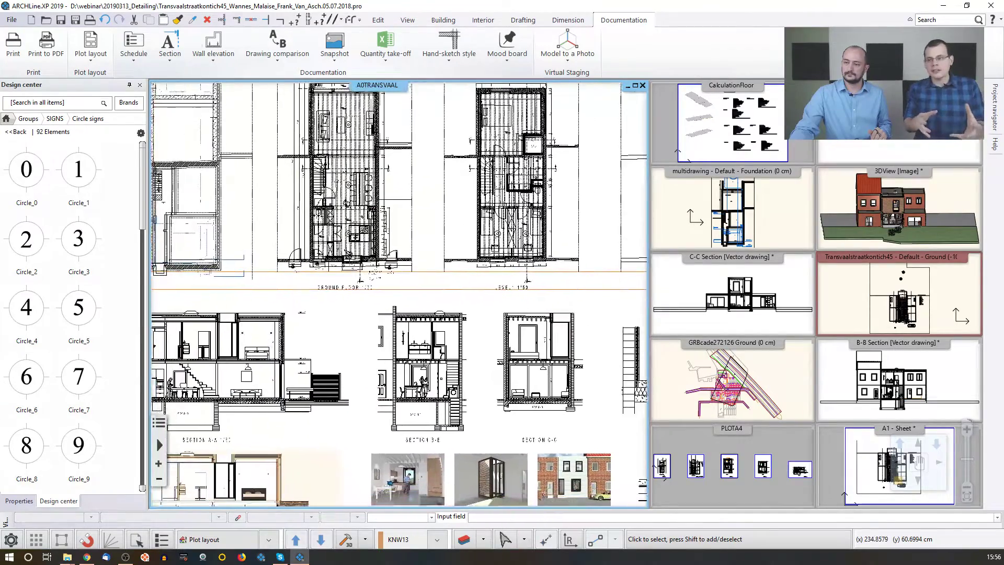
scroll(533, 254, "up", 2)
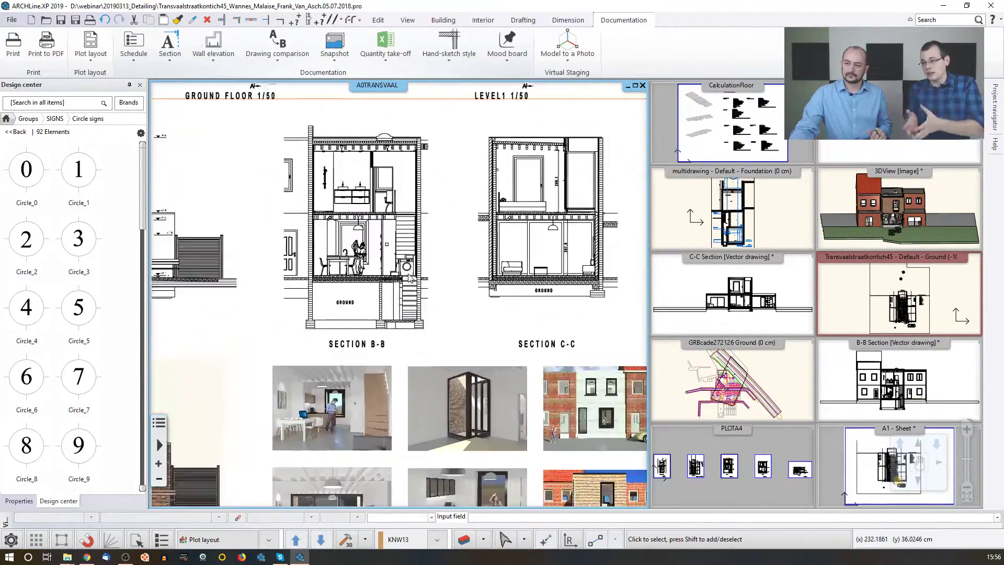
scroll(534, 253, "up", 1)
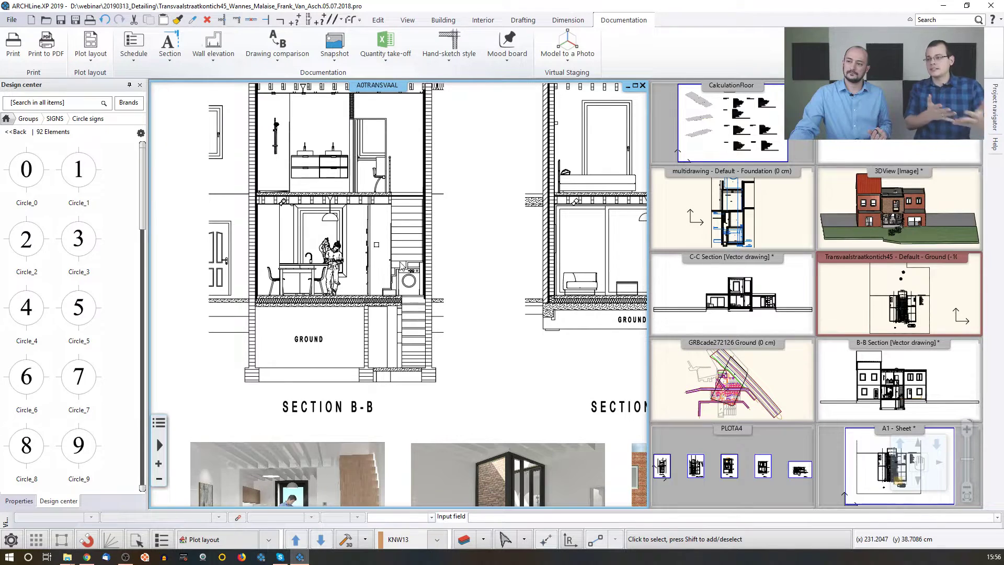
middle_click_drag(523, 256, 386, 293)
middle_click_drag(519, 260, 419, 279)
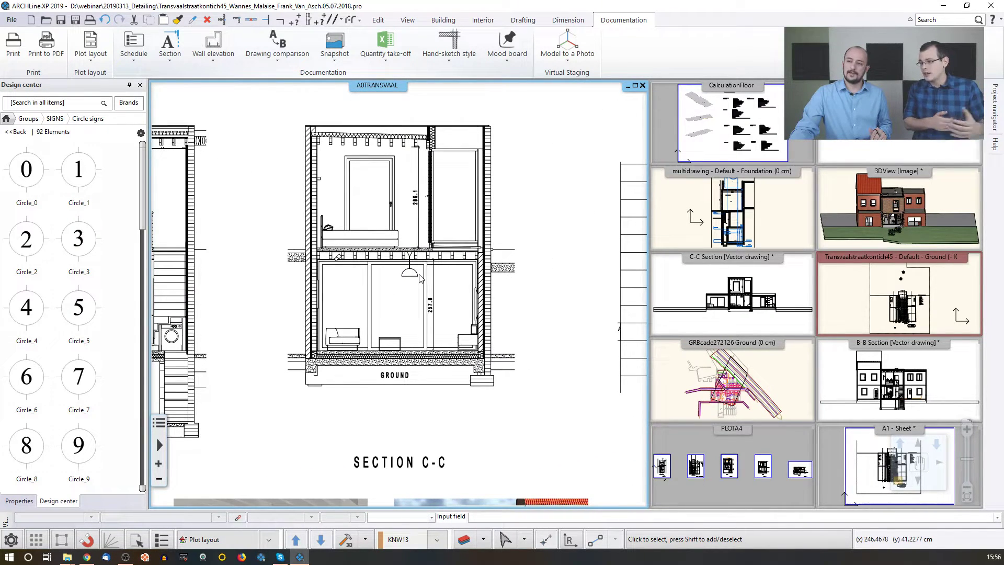
scroll(420, 277, "up", 2)
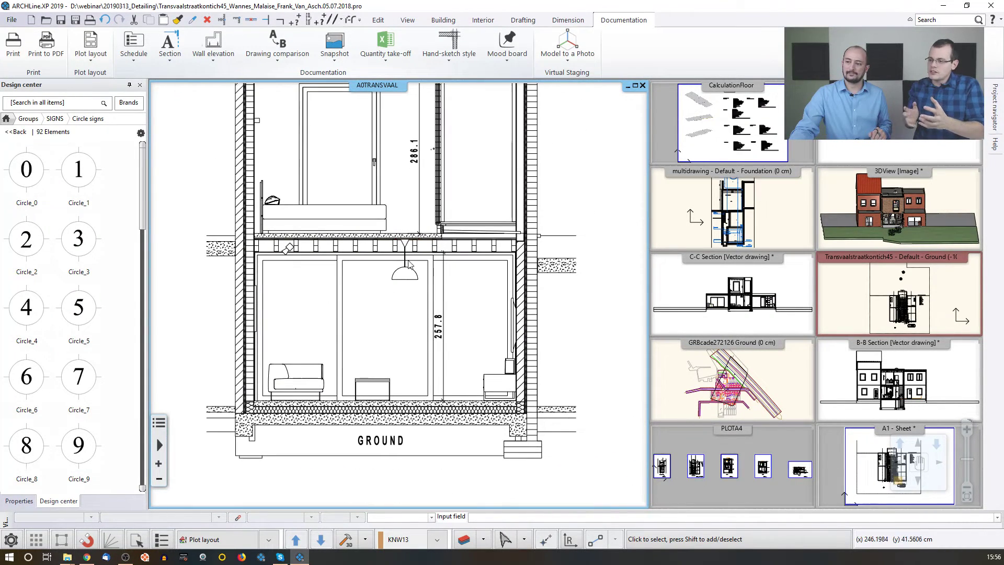
scroll(418, 301, "up", 2)
middle_click_drag(586, 418, 459, 396)
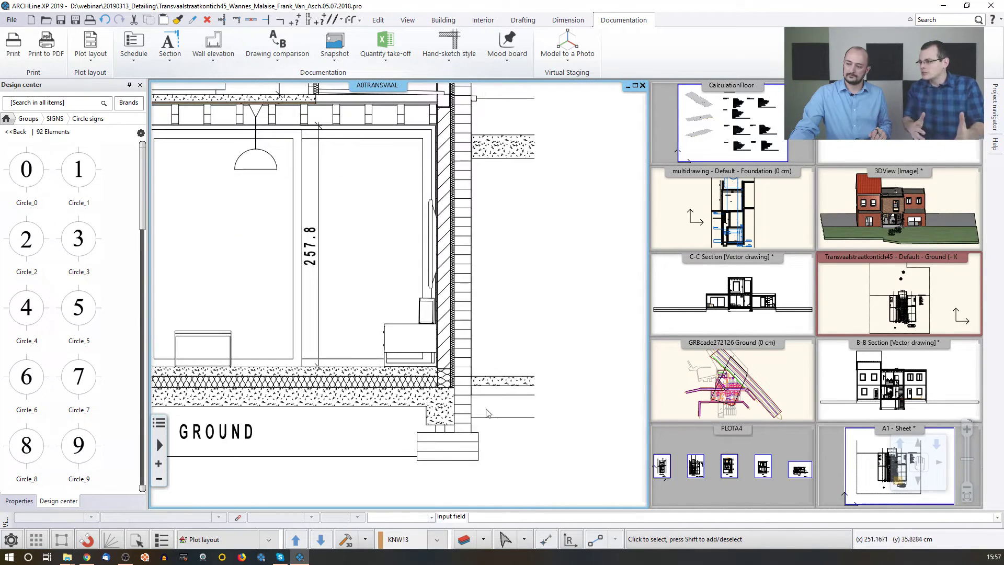
scroll(459, 395, "down", 4)
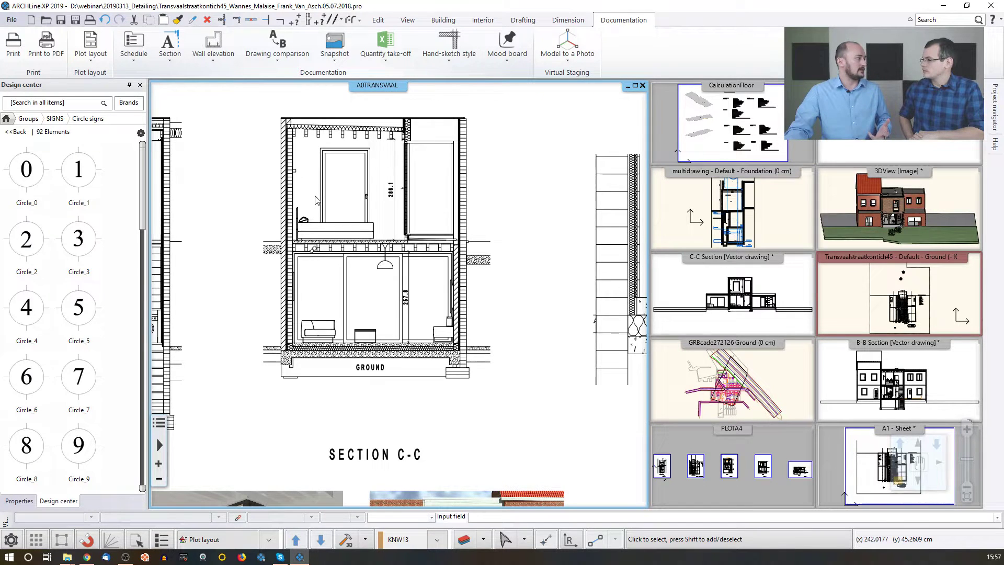
scroll(316, 199, "down", 3)
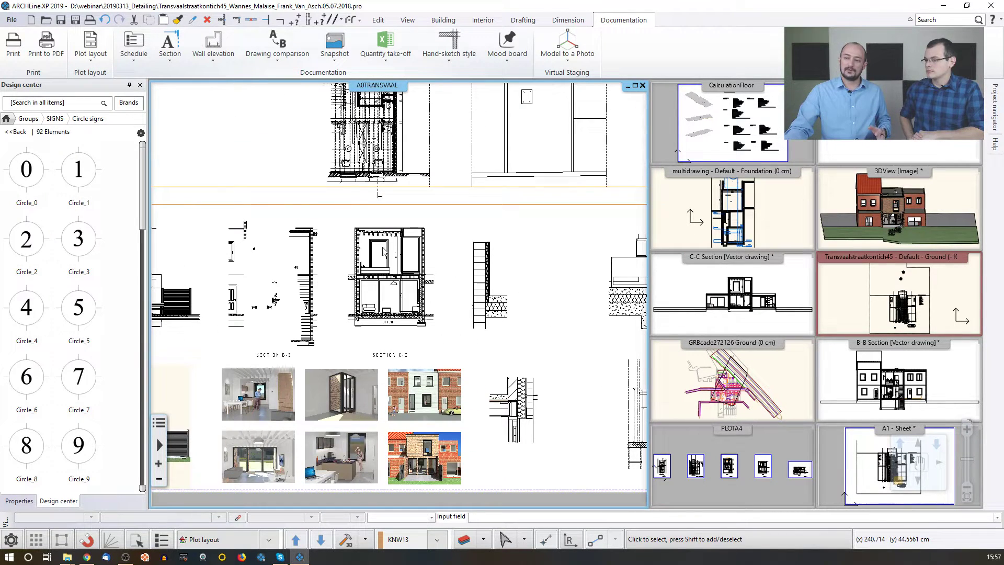
scroll(383, 251, "up", 2)
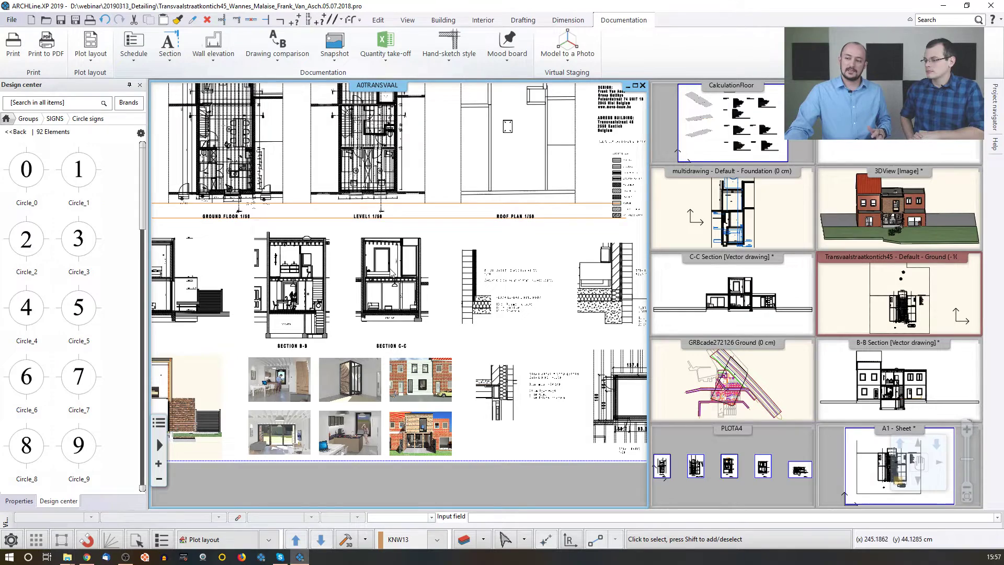
scroll(393, 279, "up", 2)
scroll(393, 279, "up", 2)
scroll(400, 335, "up", 2)
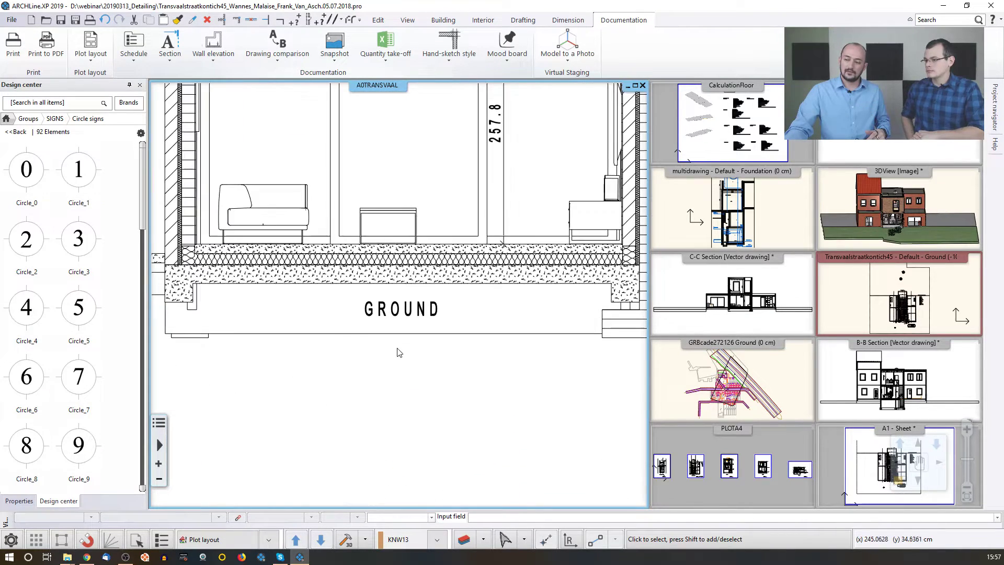
left_click(404, 313)
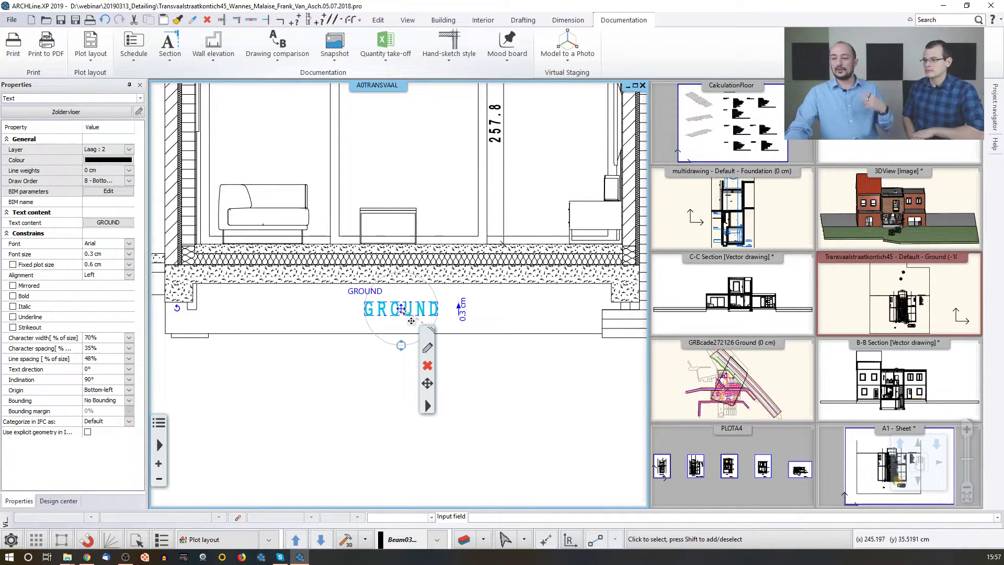
left_click(344, 360)
left_click(396, 296)
scroll(396, 295, "down", 4)
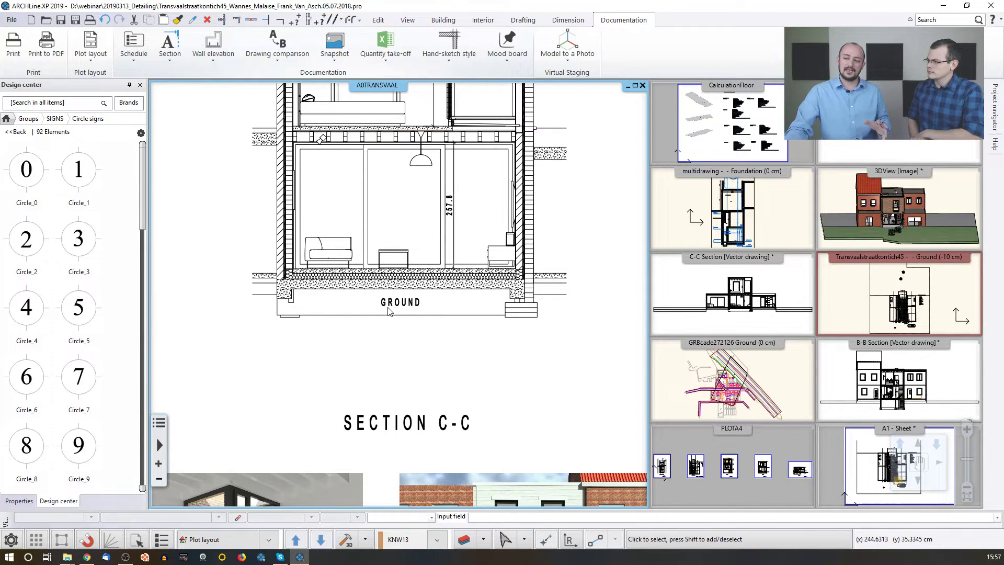
scroll(396, 295, "up", 2)
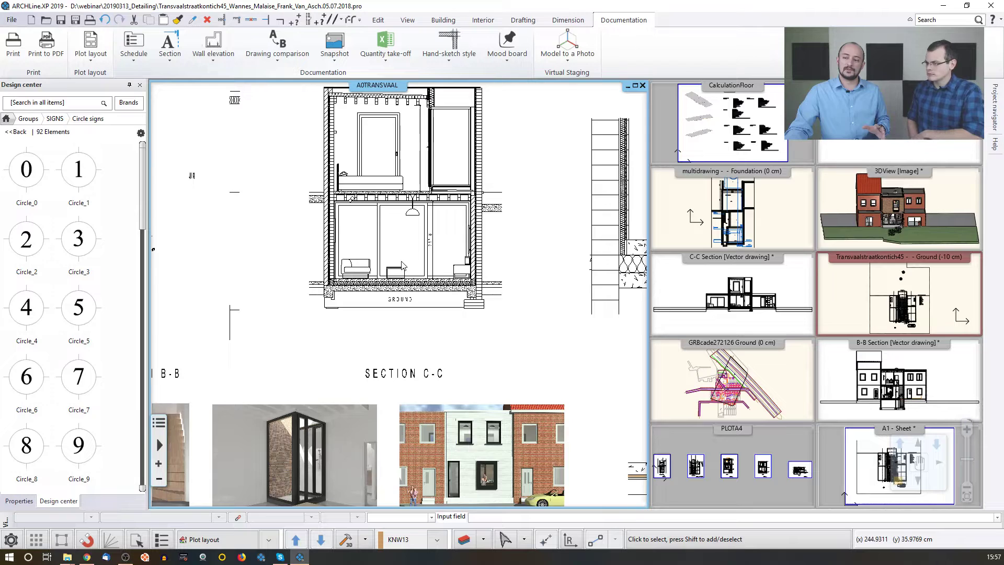
scroll(402, 265, "down", 2)
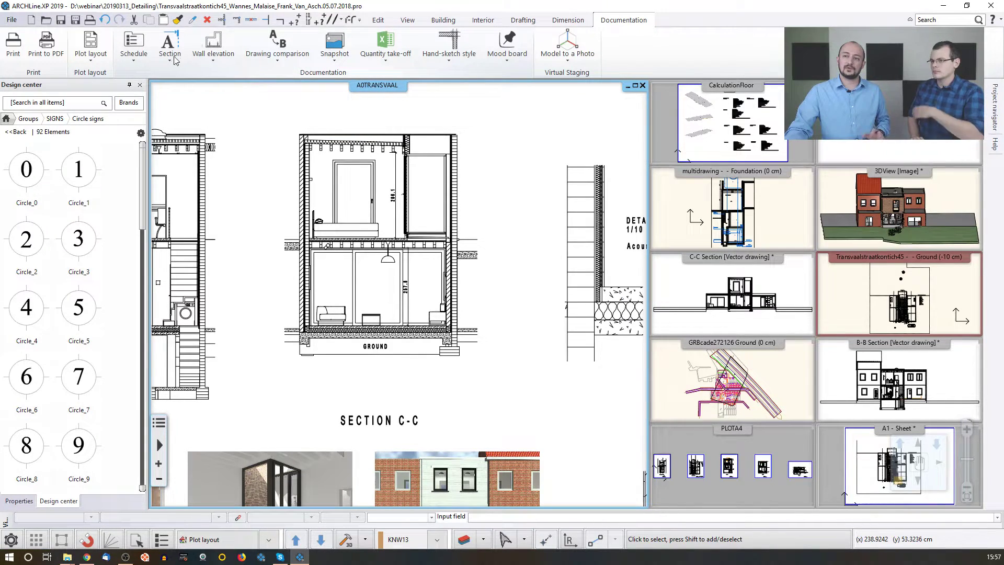
- Create a text label reading '2D drawing' and zoom out over the A0TRANSVAAL sheet
left_click(522, 23)
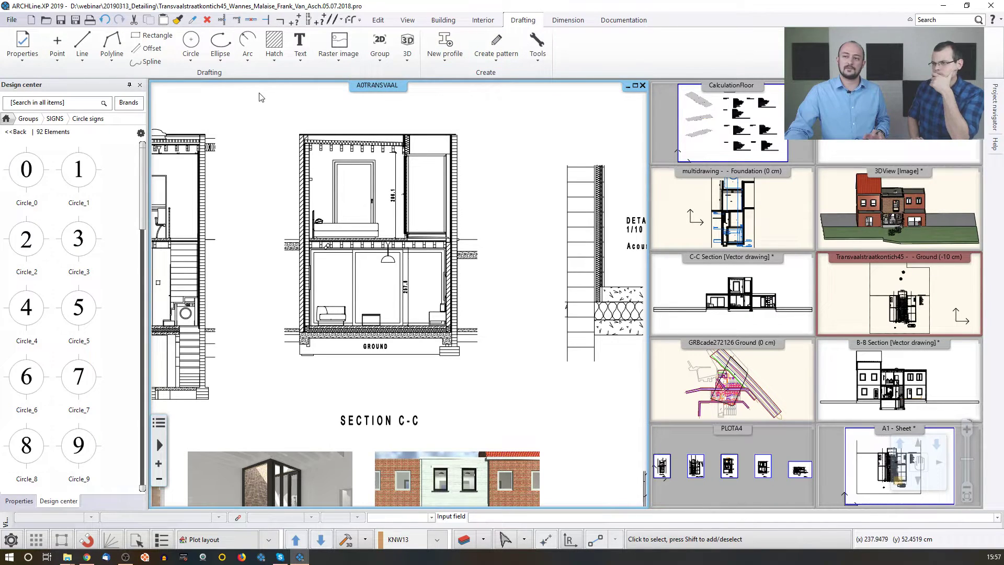
left_click(300, 45)
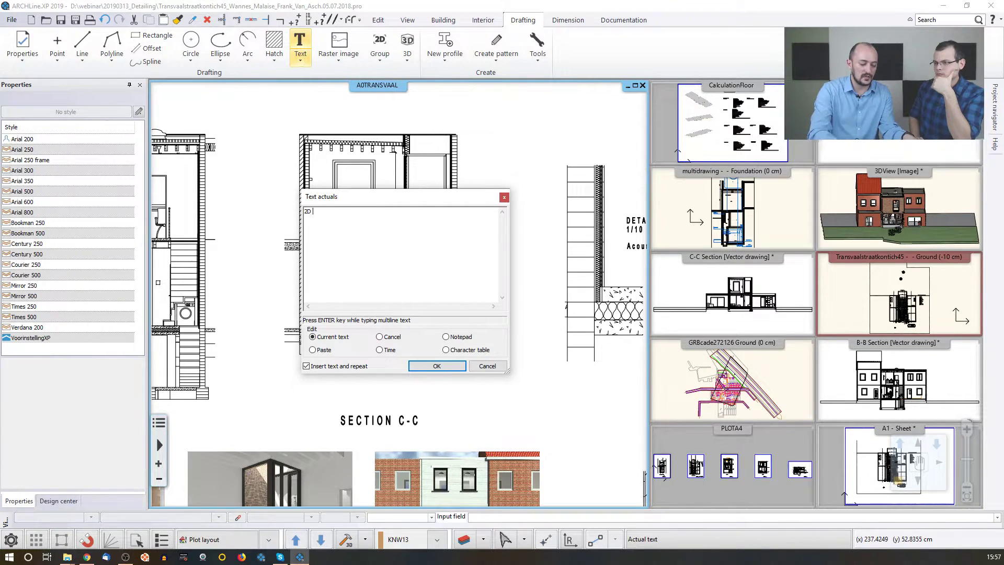
type("2D drawing")
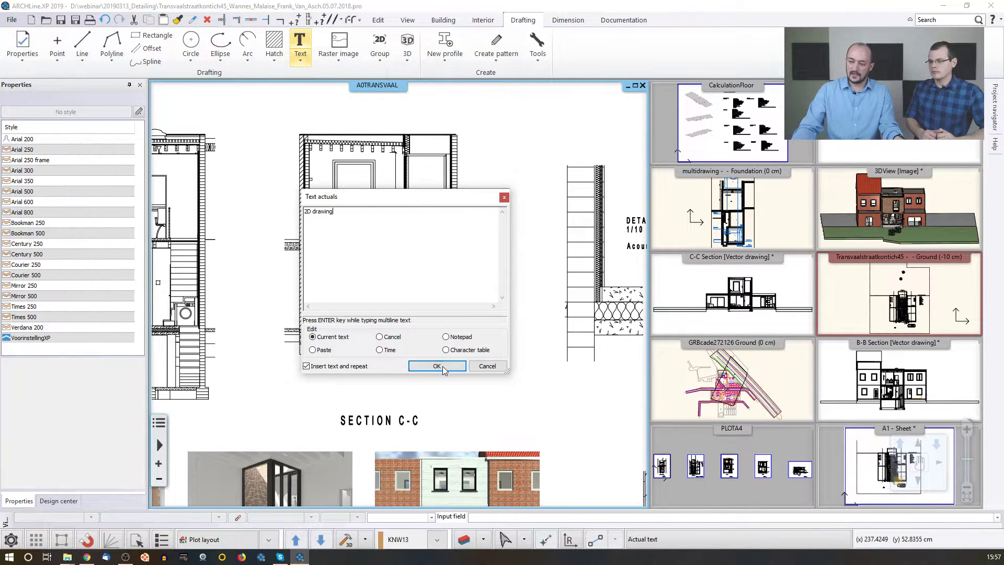
key("Return")
middle_click_drag(272, 180, 248, 324)
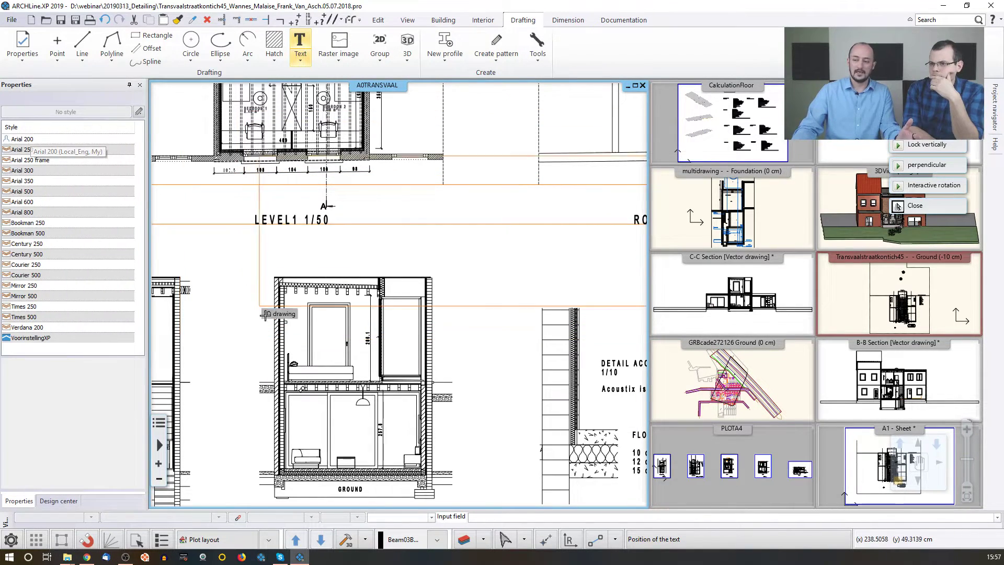
scroll(406, 294, "down", 4)
scroll(340, 248, "down", 2)
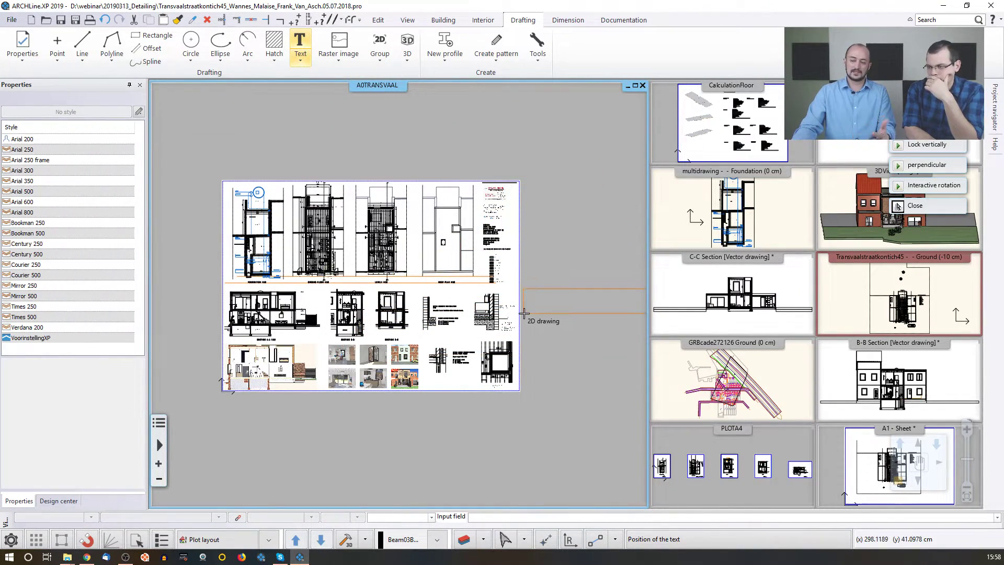
- Discard the unplaced text and change the GROUND label under Section C-C to GROUND FLOOR
key("Escape")
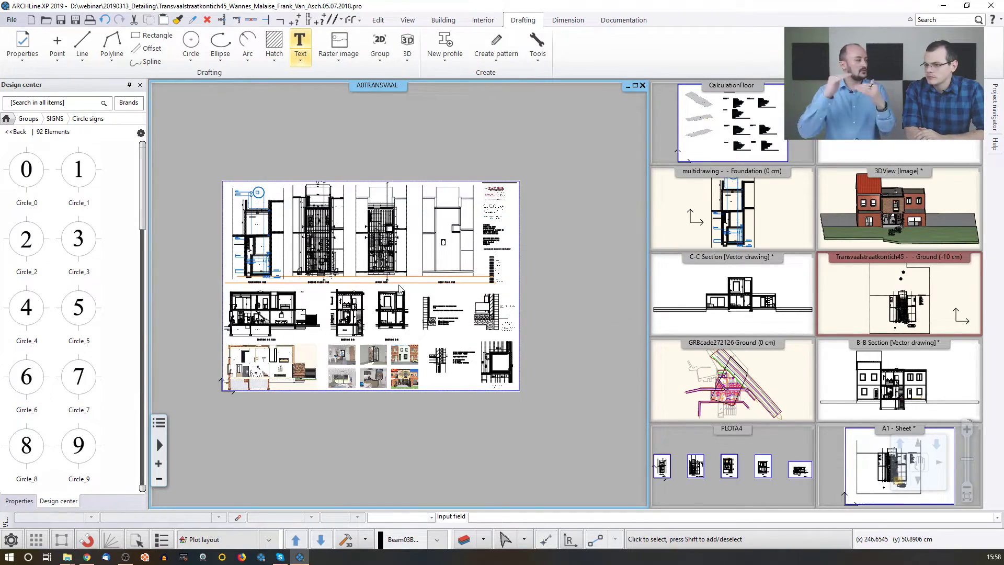
scroll(400, 290, "up", 6)
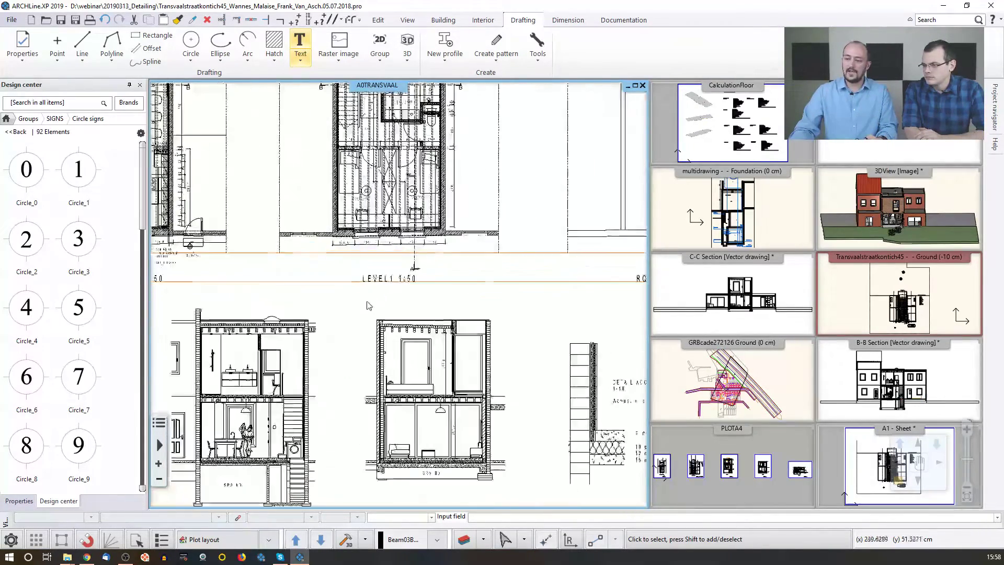
scroll(421, 295, "up", 1)
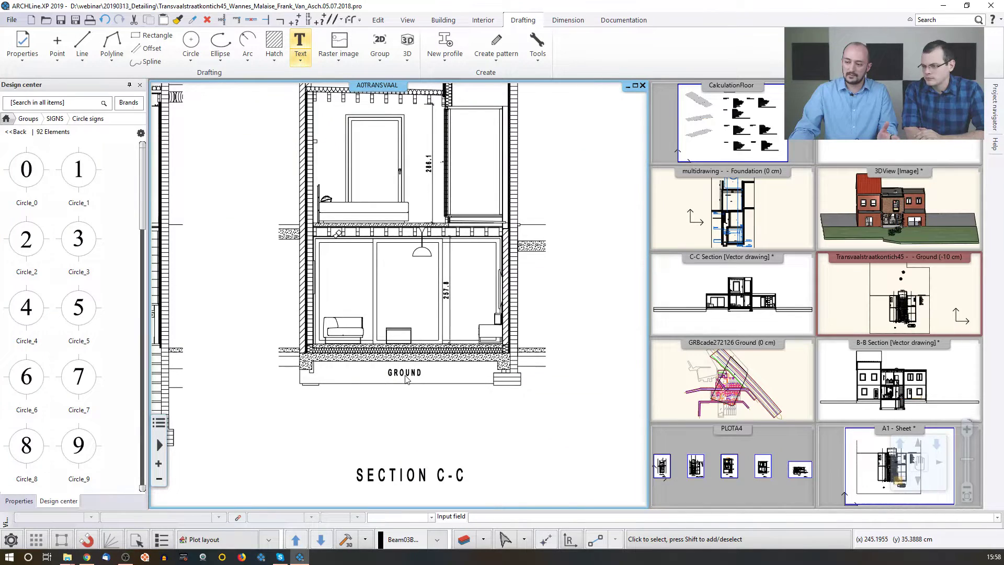
left_click(400, 373)
double_click(414, 376)
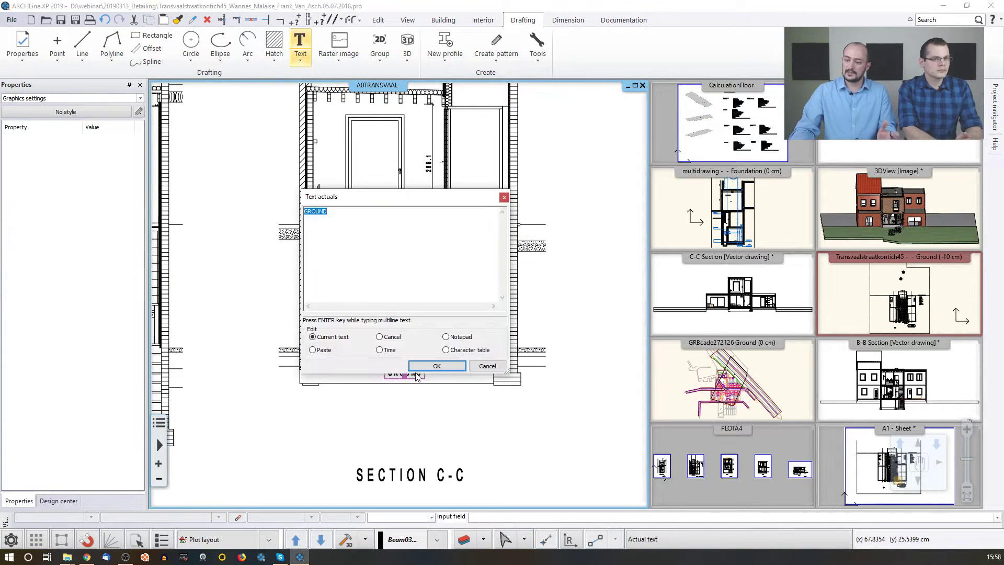
key("End")
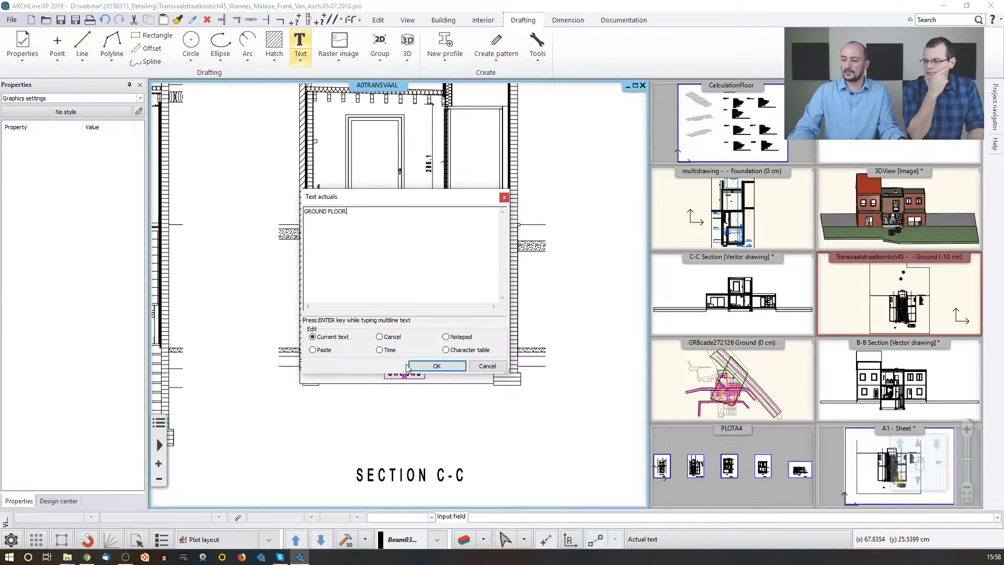
left_click(436, 366)
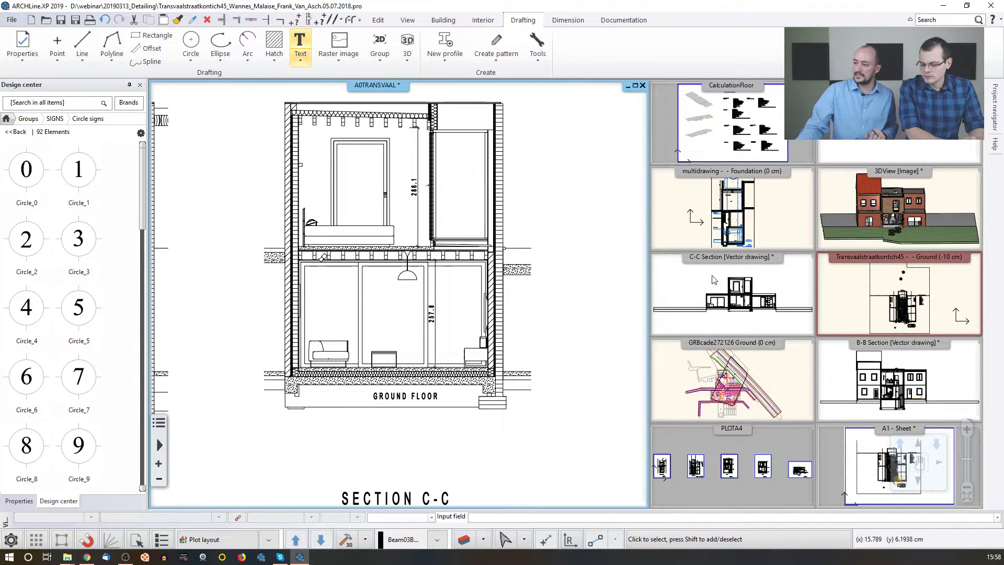
scroll(335, 314, "down", 2)
middle_click_drag(369, 381, 367, 392)
left_click(782, 310)
scroll(782, 309, "up", 5)
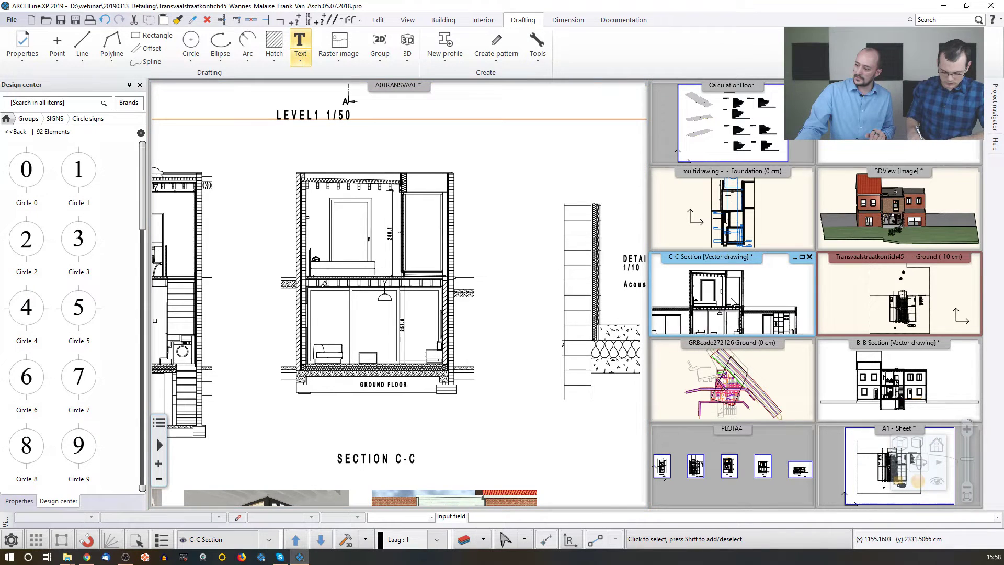
scroll(743, 312, "up", 5)
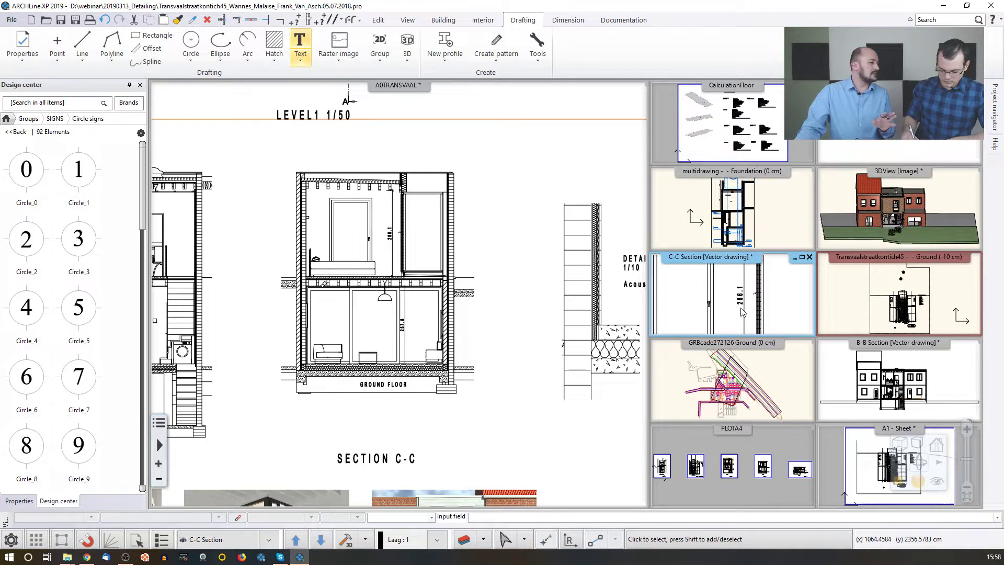
left_click(742, 309)
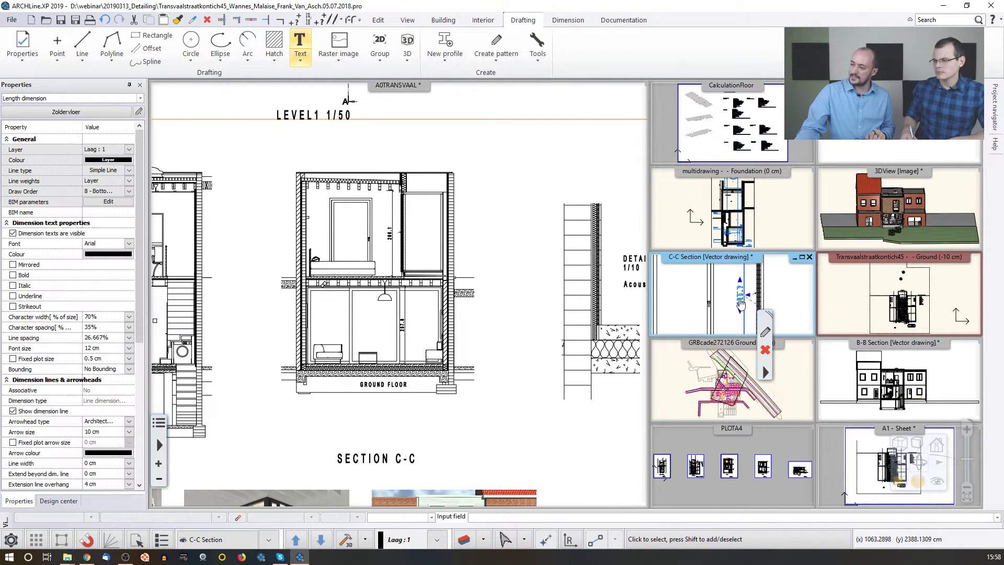
left_click(710, 285)
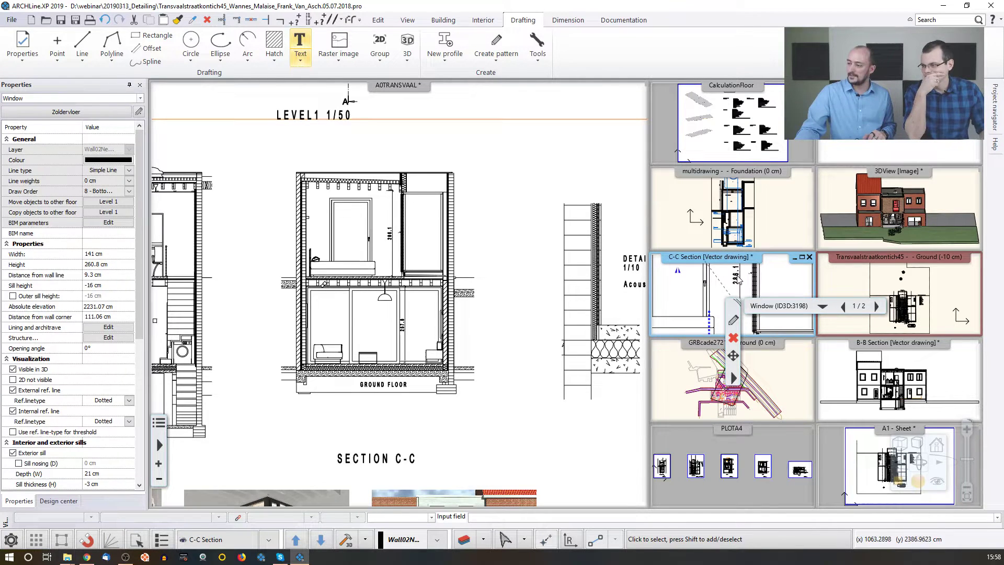
left_click(747, 291)
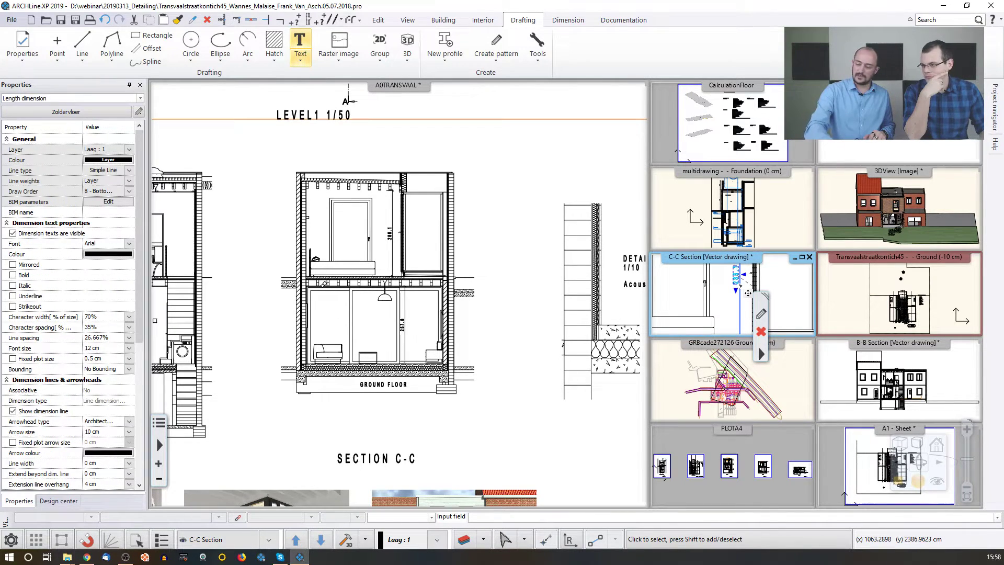
left_click(740, 288)
scroll(726, 289, "down", 7)
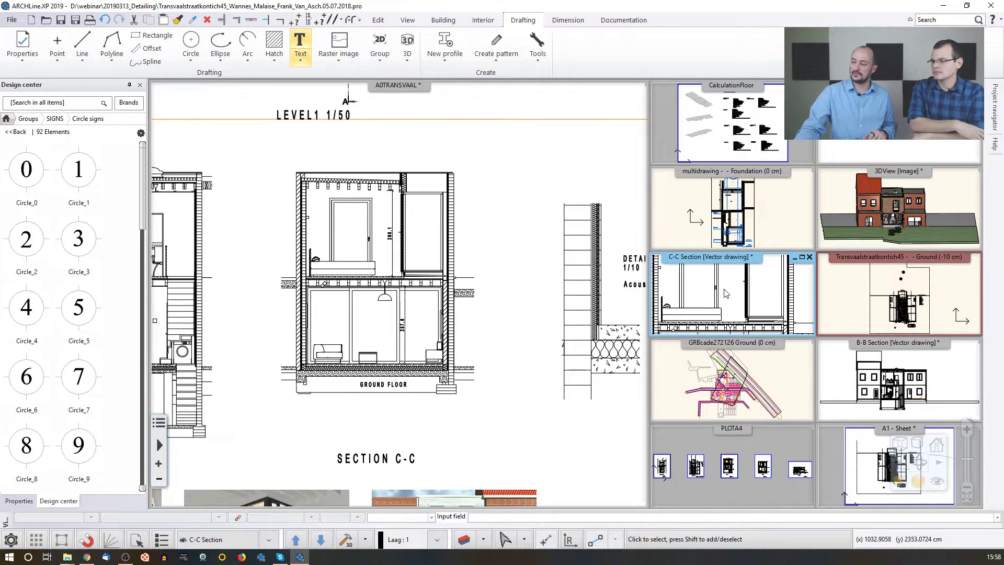
- Refresh the placed C-C Section group on A0TRANSVAAL, then activate the 3D view pane
left_click(404, 253)
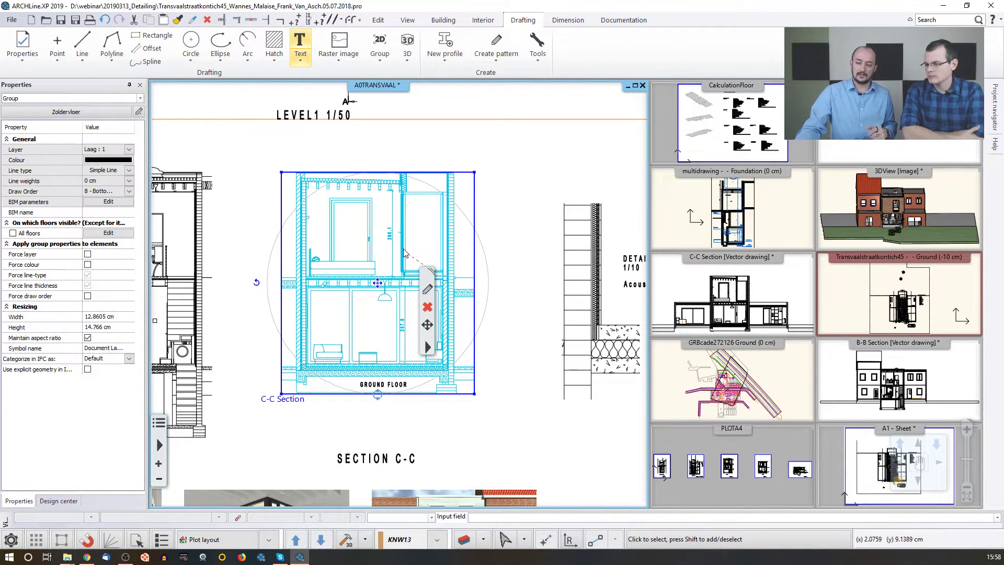
left_click(428, 347)
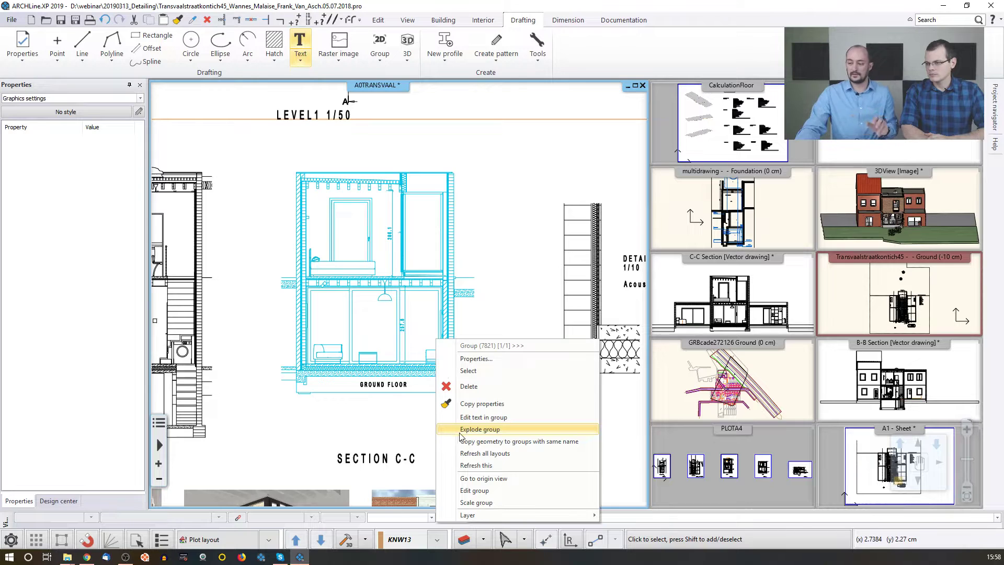
left_click(473, 465)
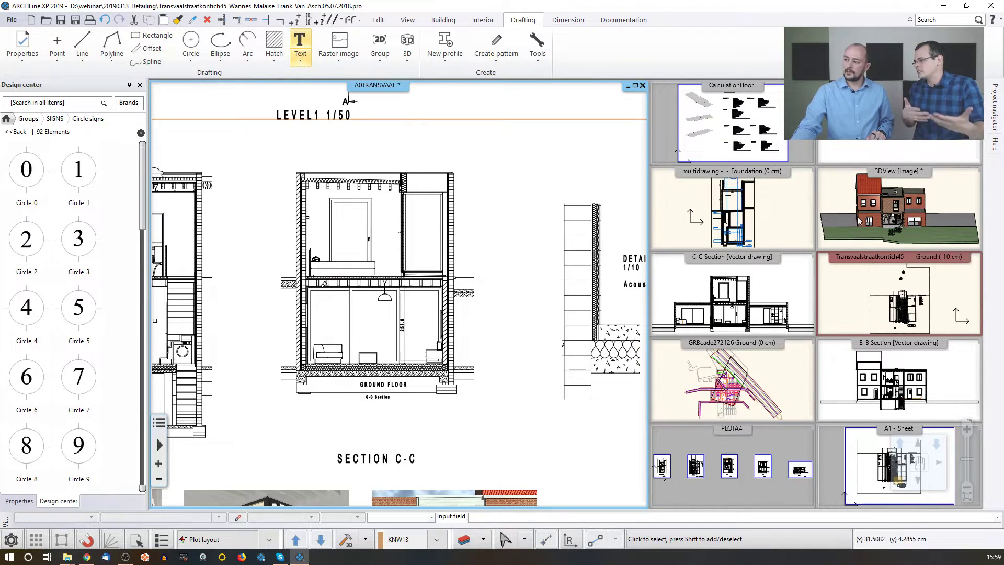
left_click(870, 243)
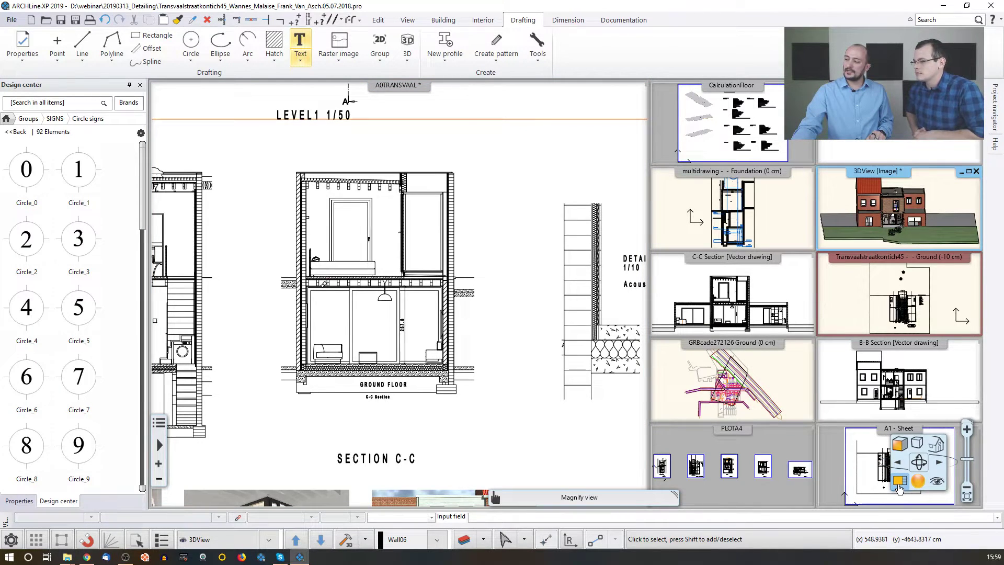
- Swap the 3D house view into the main drawing area, then activate the PLOTA4 pane
left_click_drag(646, 360, 623, 353)
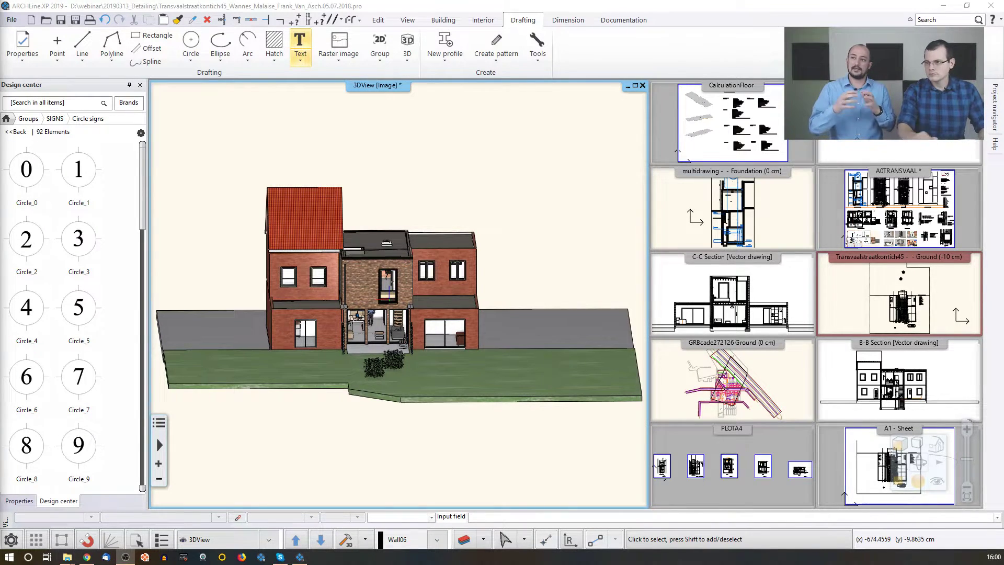
left_click(436, 17)
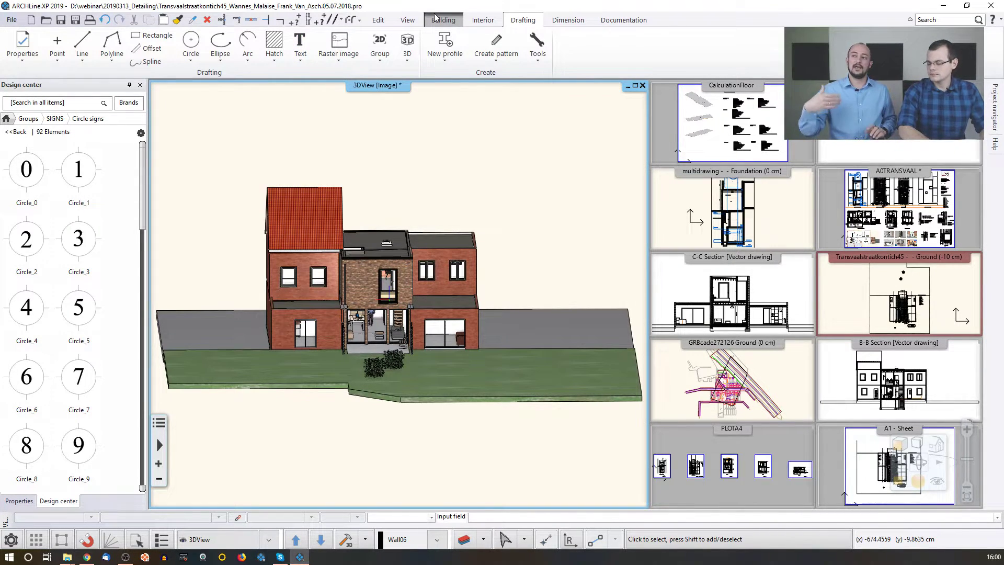
left_click(780, 453)
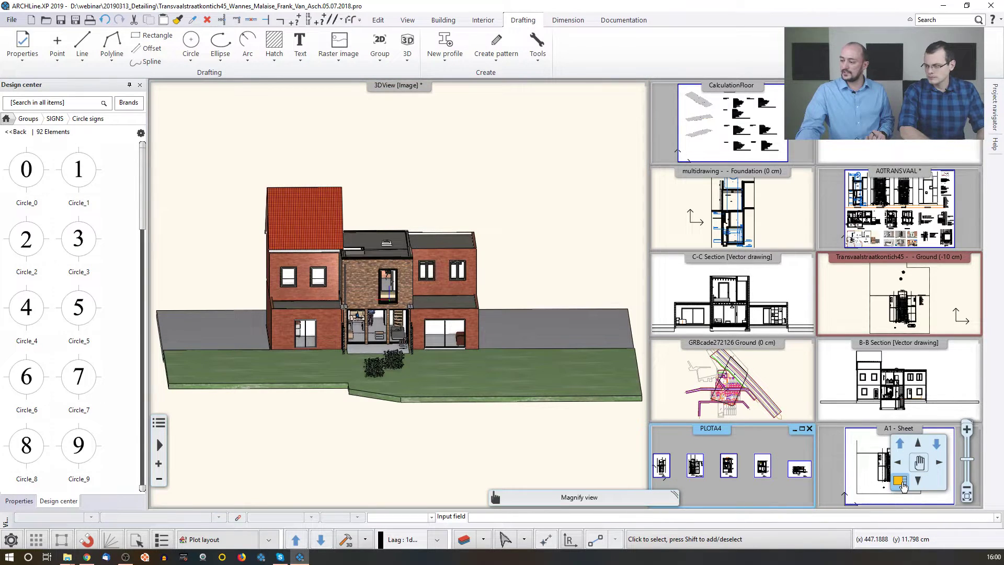
- Magnify the PLOTA4 layout and open the print queue, closing it without adding any view
left_click(902, 484)
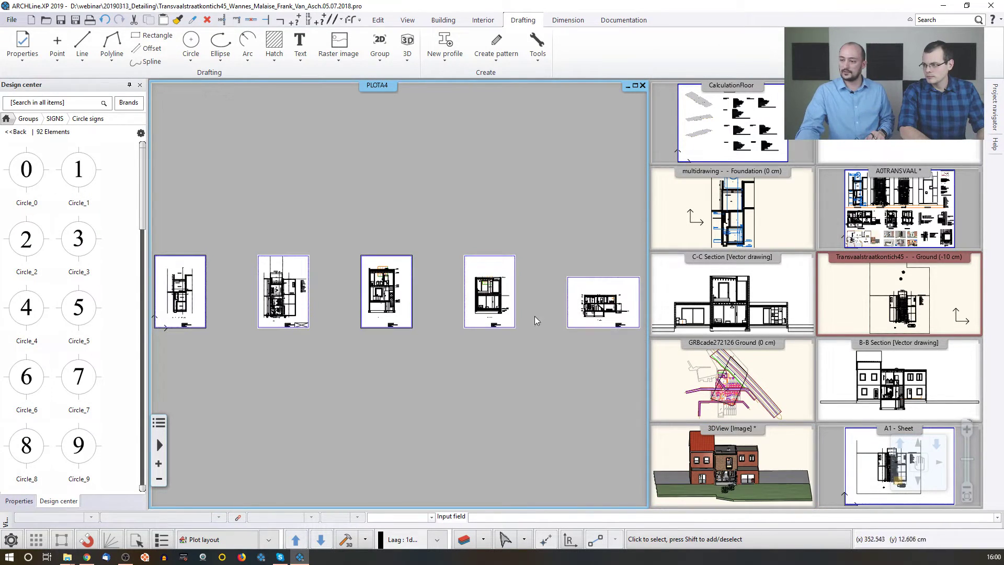
left_click(14, 23)
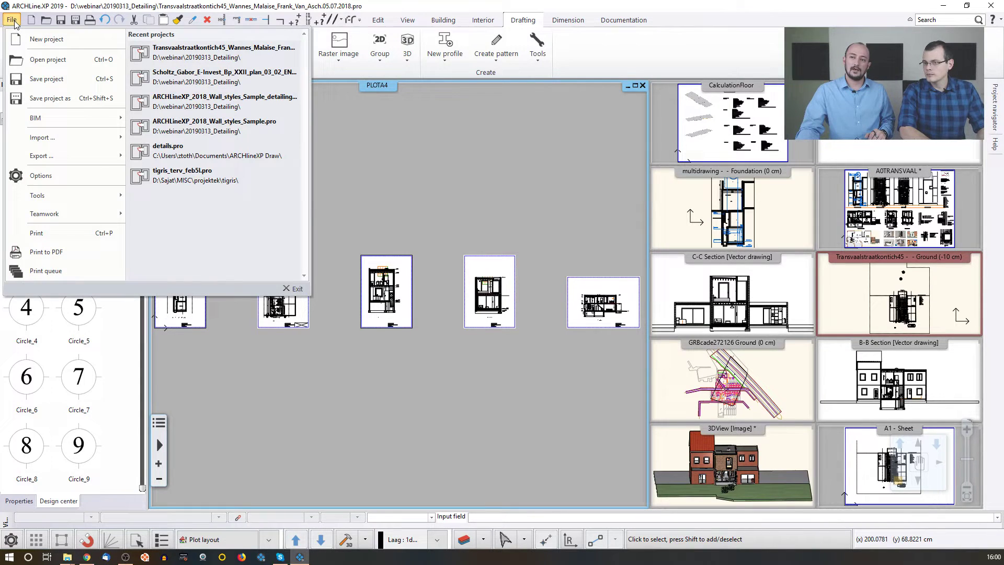
left_click(46, 271)
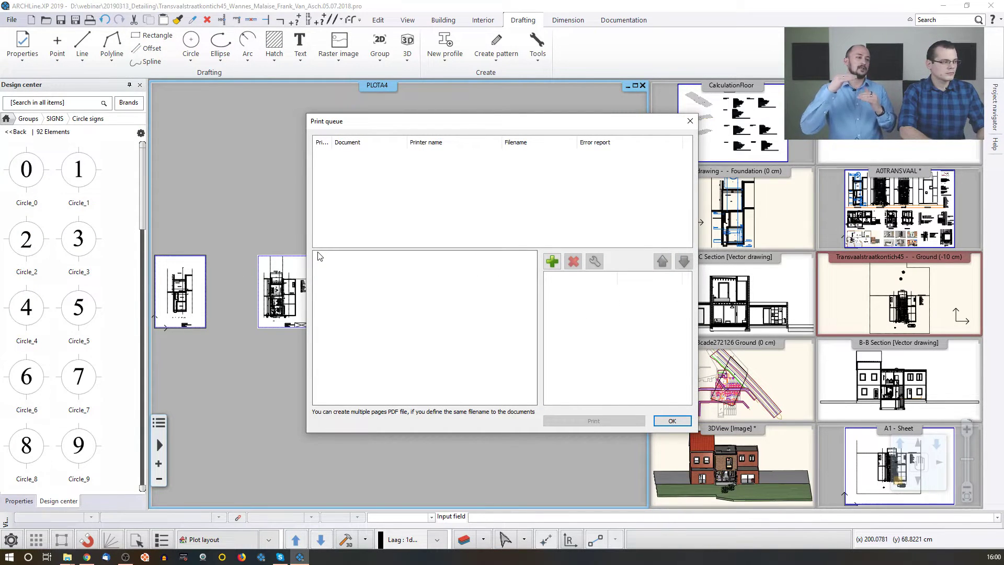
left_click(554, 262)
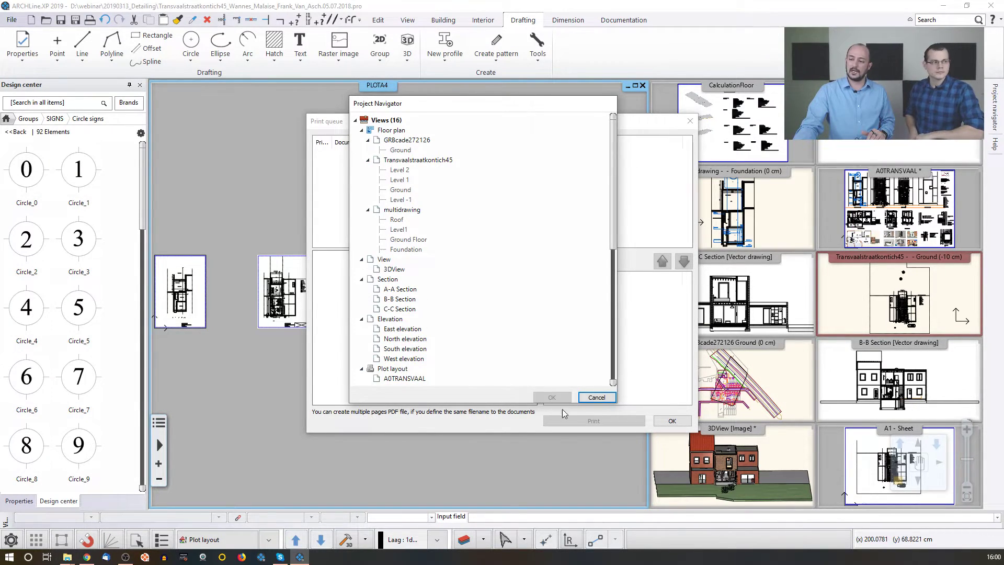
left_click(597, 398)
left_click(672, 421)
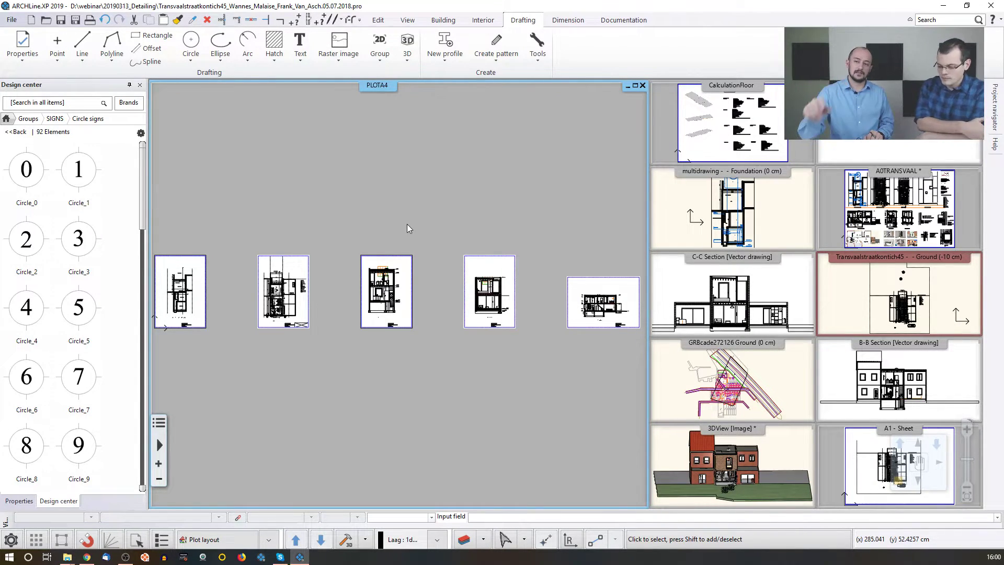
left_click(12, 20)
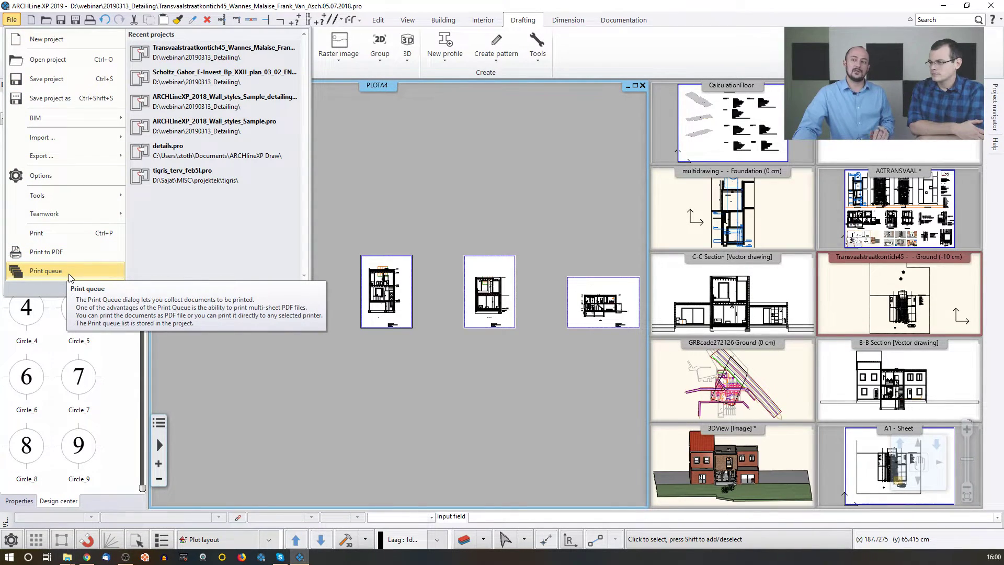
- Quit the current project without saving and start a new empty project, Document18
left_click(410, 212)
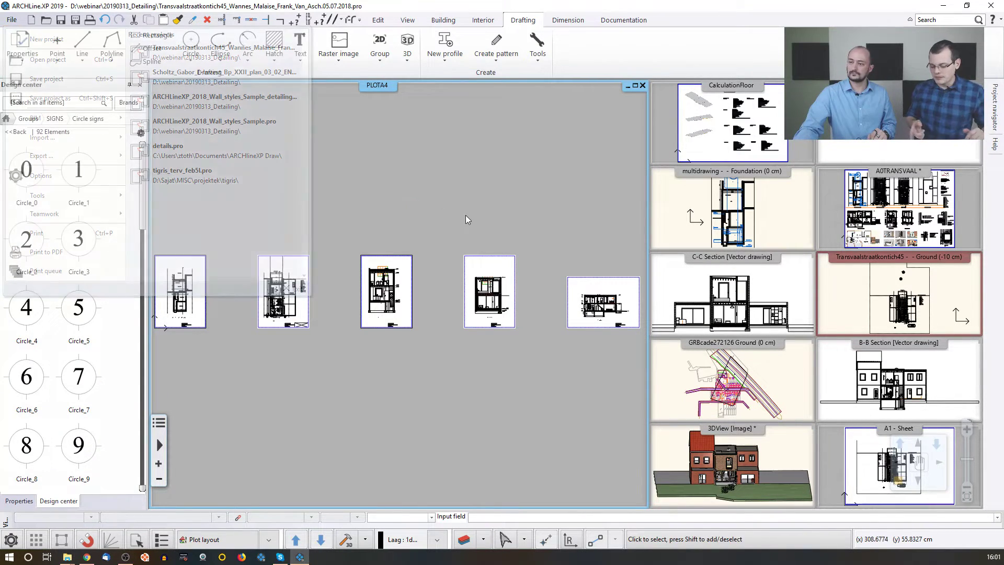
left_click(11, 20)
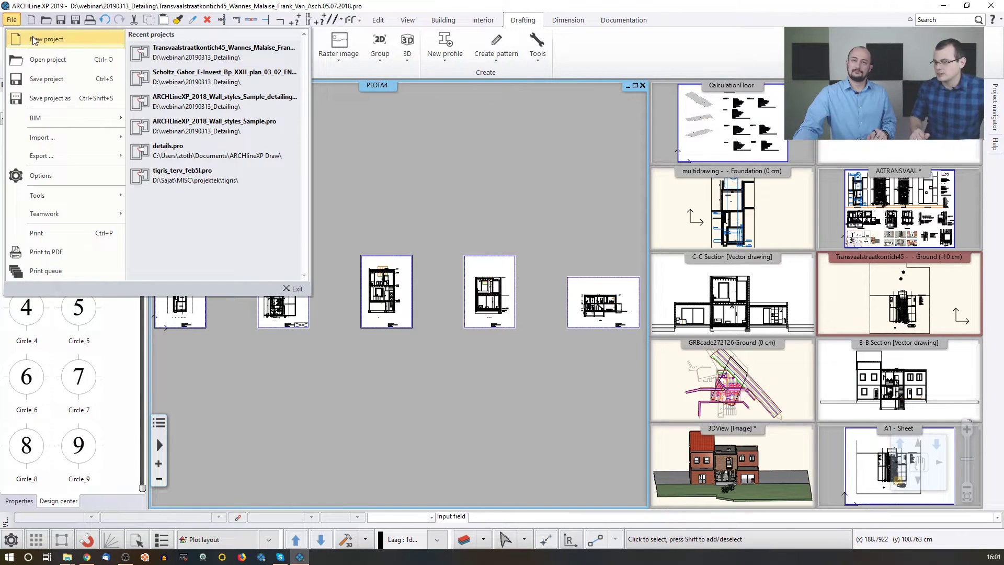
left_click(34, 41)
left_click(413, 301)
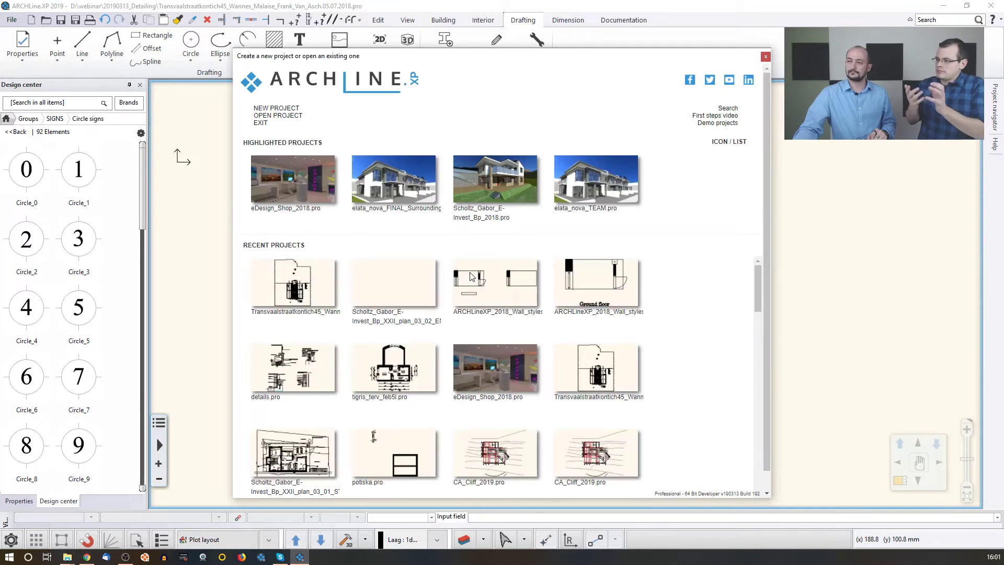
left_click(282, 108)
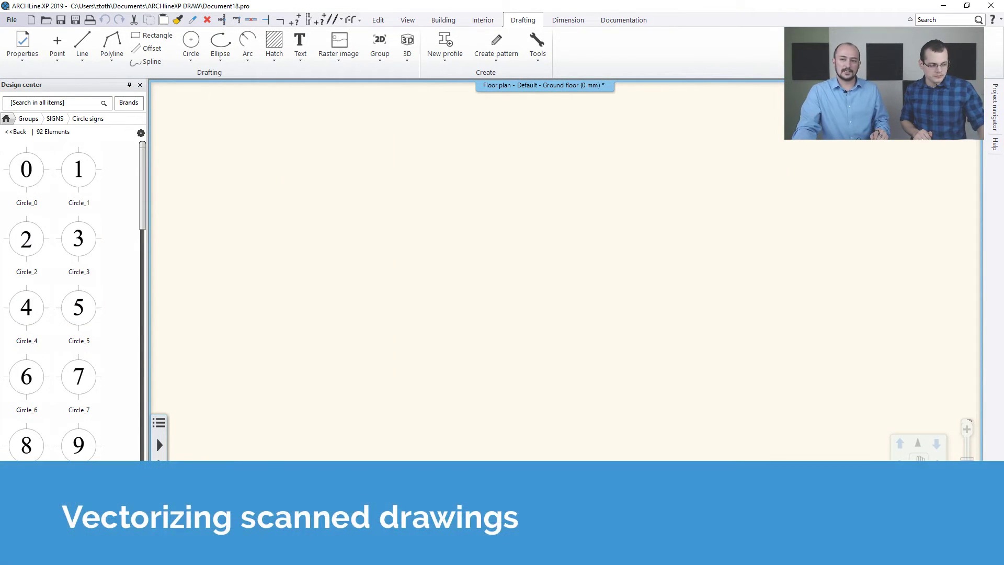
left_click(6, 119)
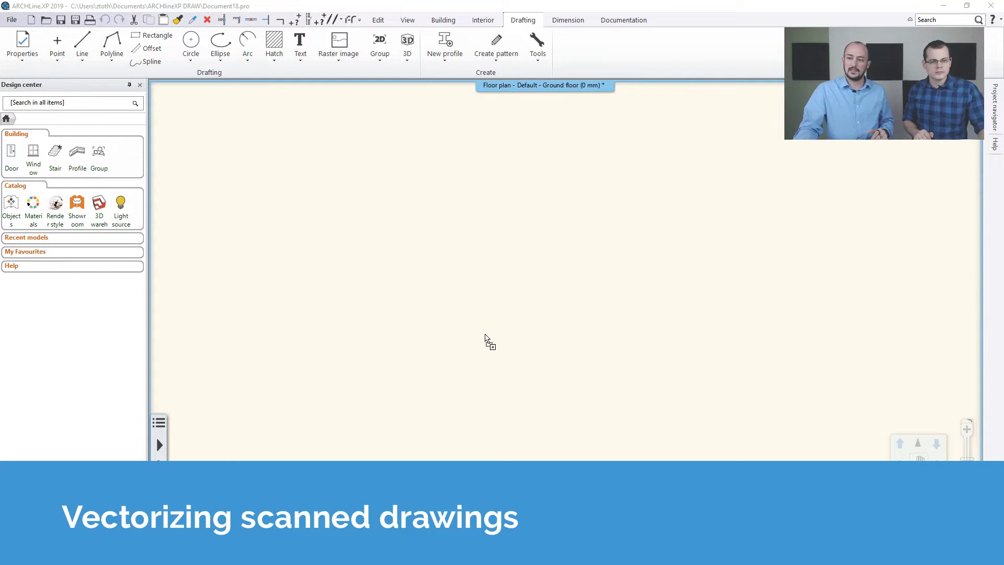
left_click(352, 450)
left_click(742, 219)
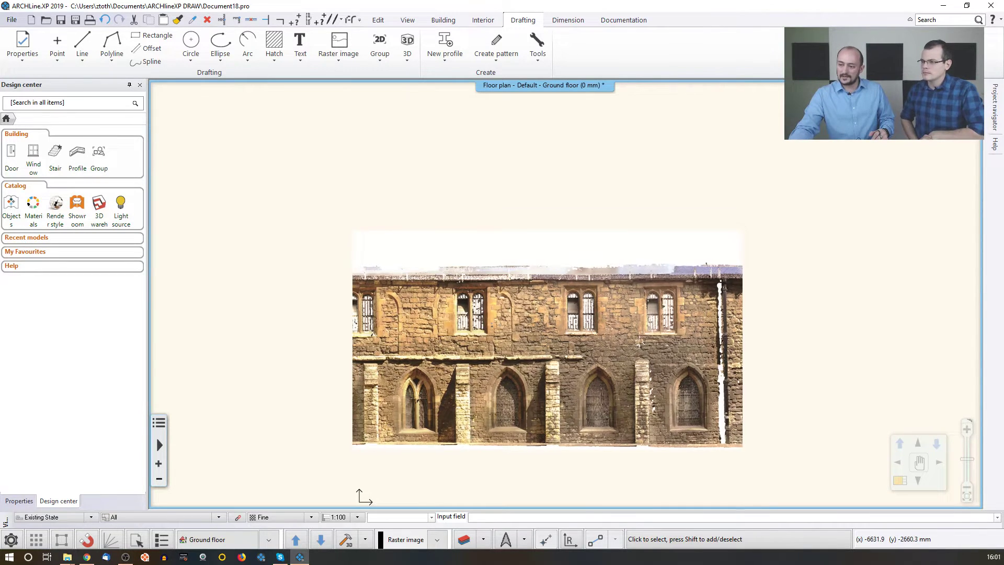
scroll(444, 346, "up", 3)
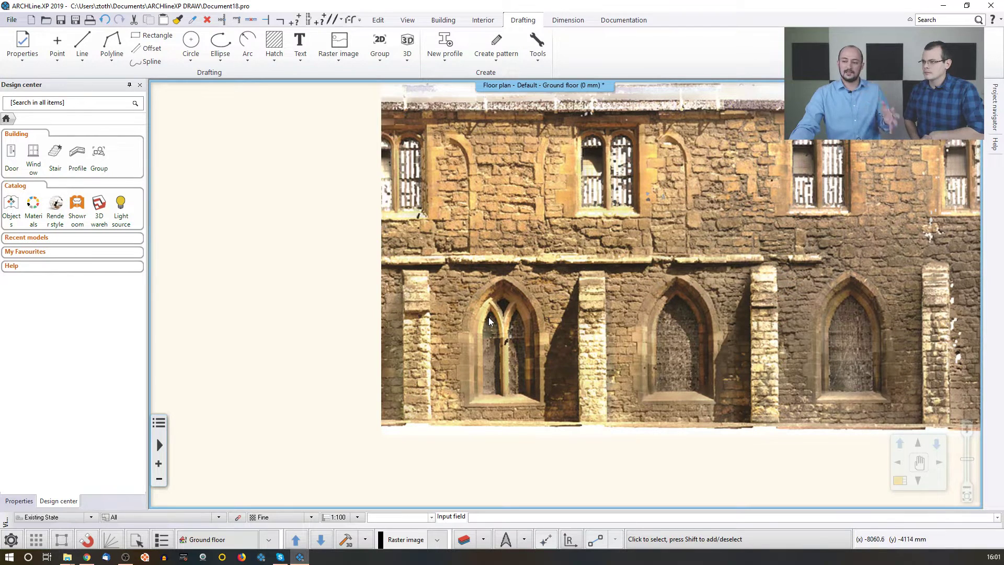
middle_click_drag(549, 308, 533, 327)
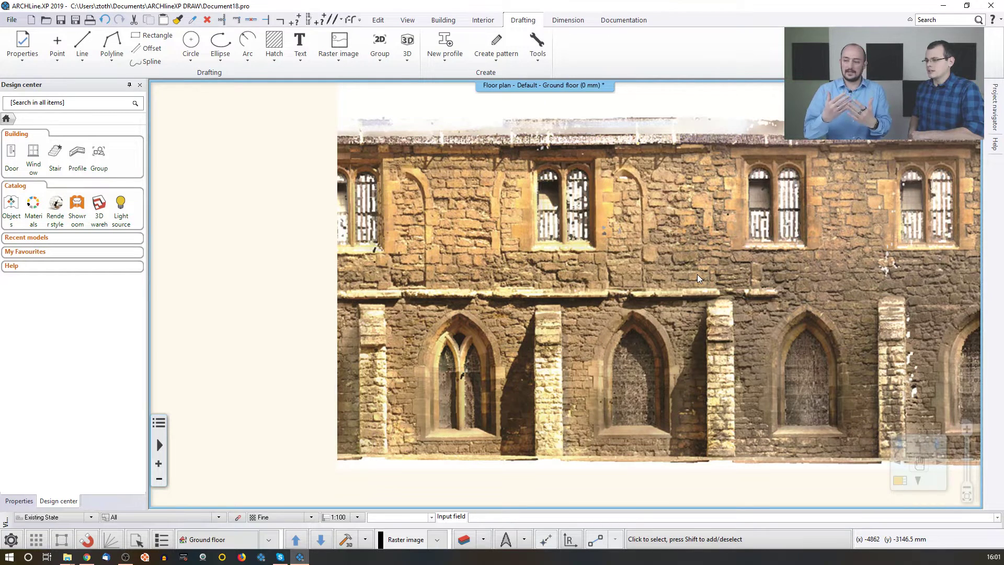
scroll(666, 268, "down", 1)
middle_click_drag(617, 259, 563, 250)
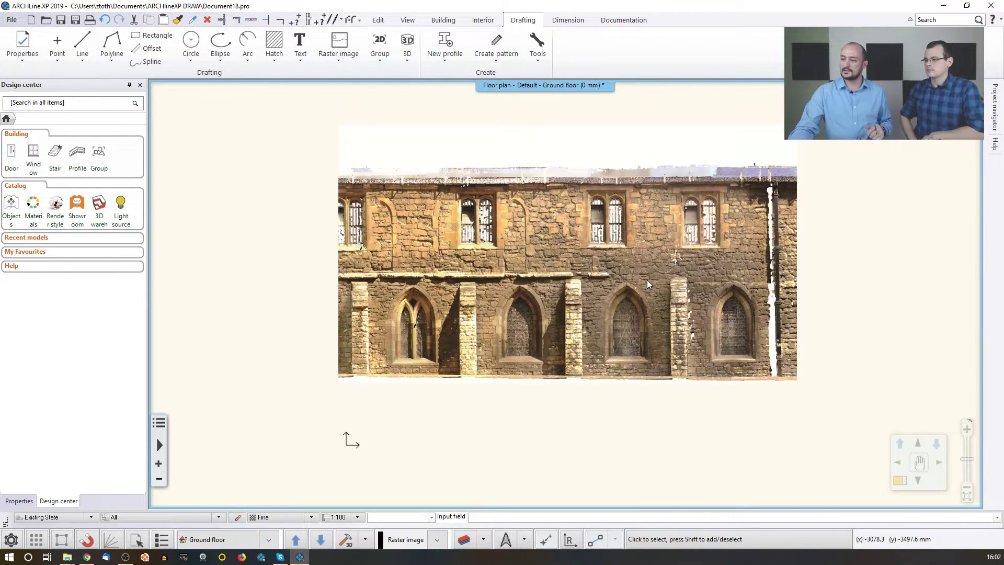
- Dismiss the facade photo's context menu and expand the Raster image Find edges options
right_click(564, 266)
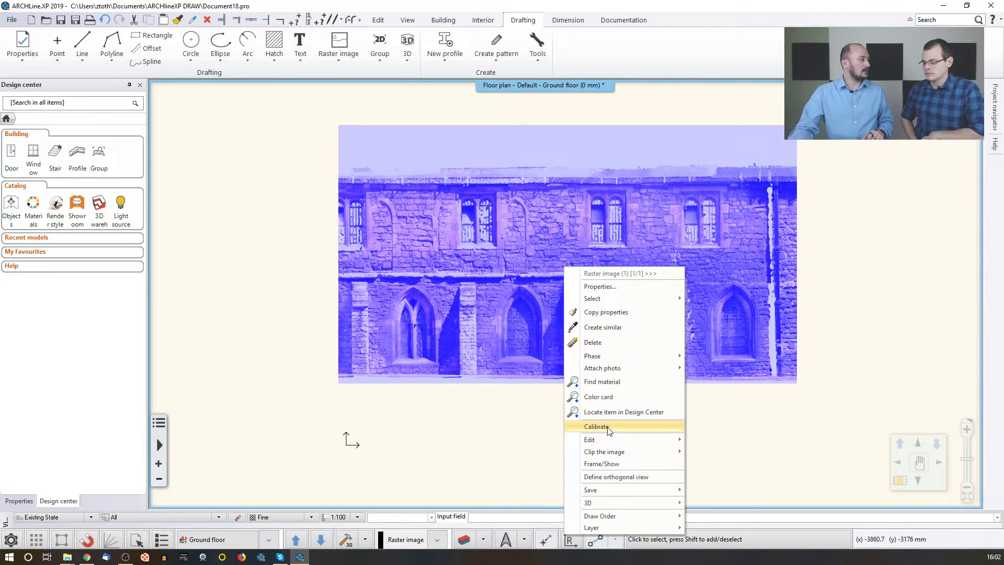
left_click(307, 263)
left_click(308, 261)
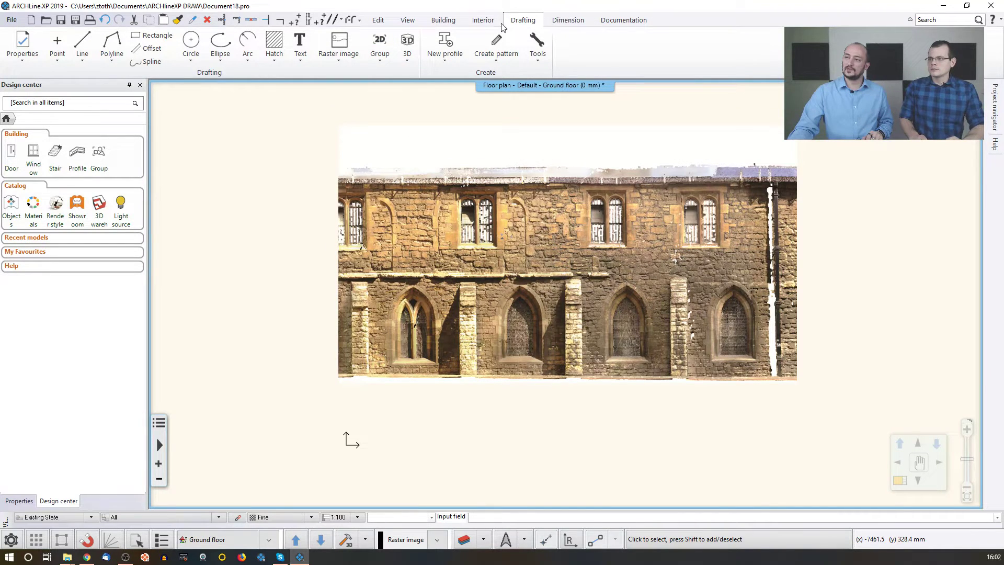
left_click(338, 55)
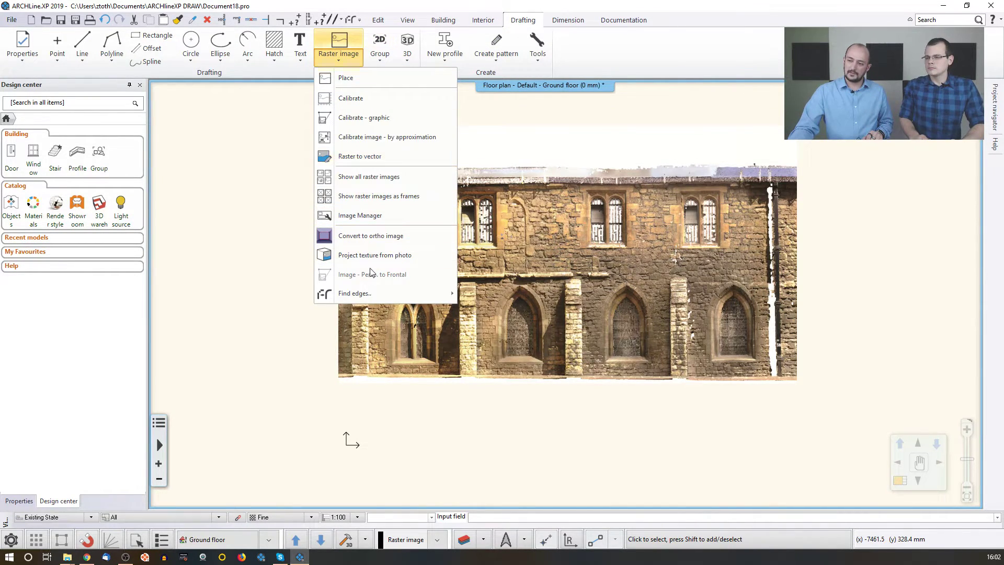
mouse_move(365, 293)
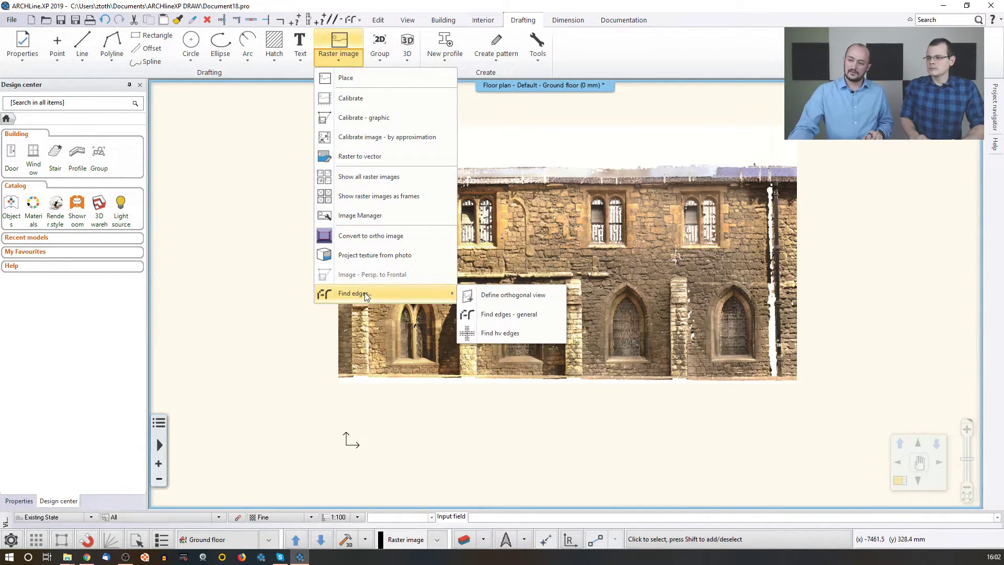
- Run general edge detection on the facade photo to trace its black edge lines
left_click(503, 314)
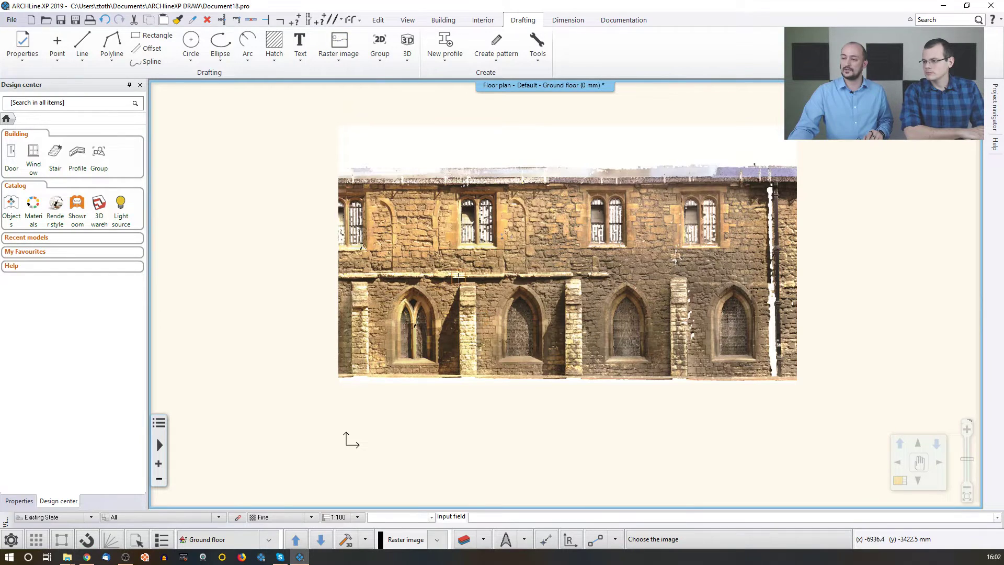
left_click(553, 218)
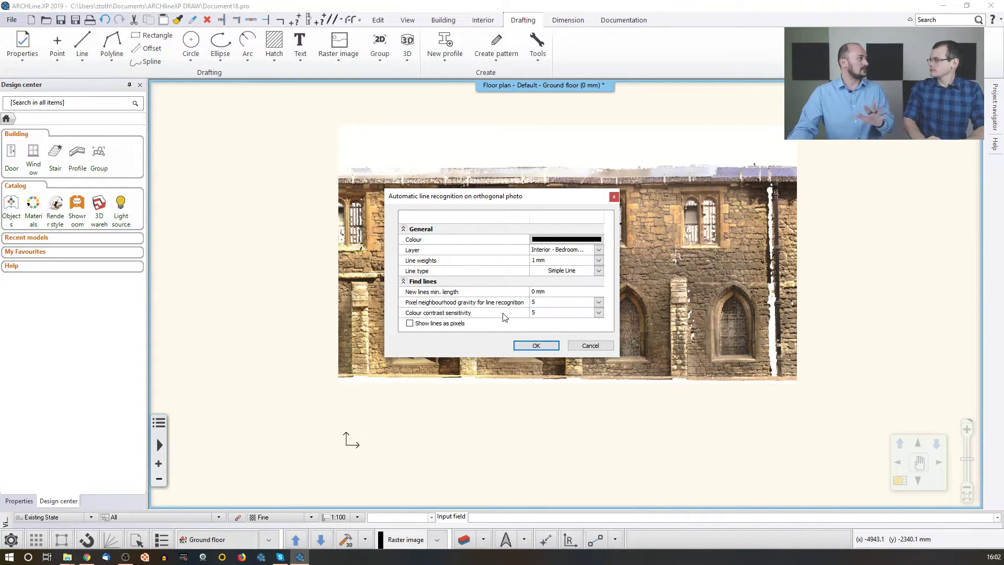
left_click(536, 347)
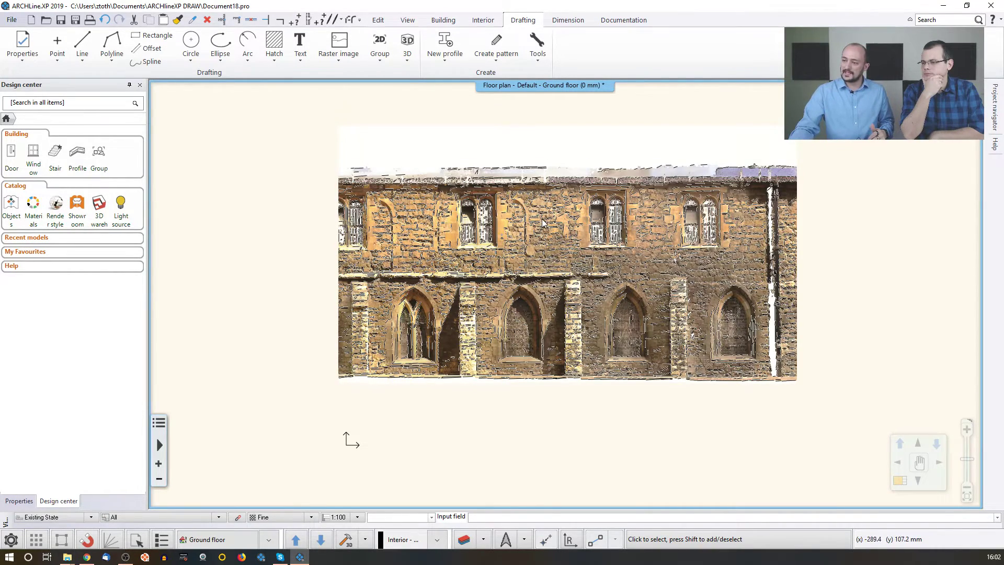
- Select the facade photo to show its properties (9405.7 x 5290.7 mm, 0° angle, transparency 0)
scroll(542, 218, "up", 3)
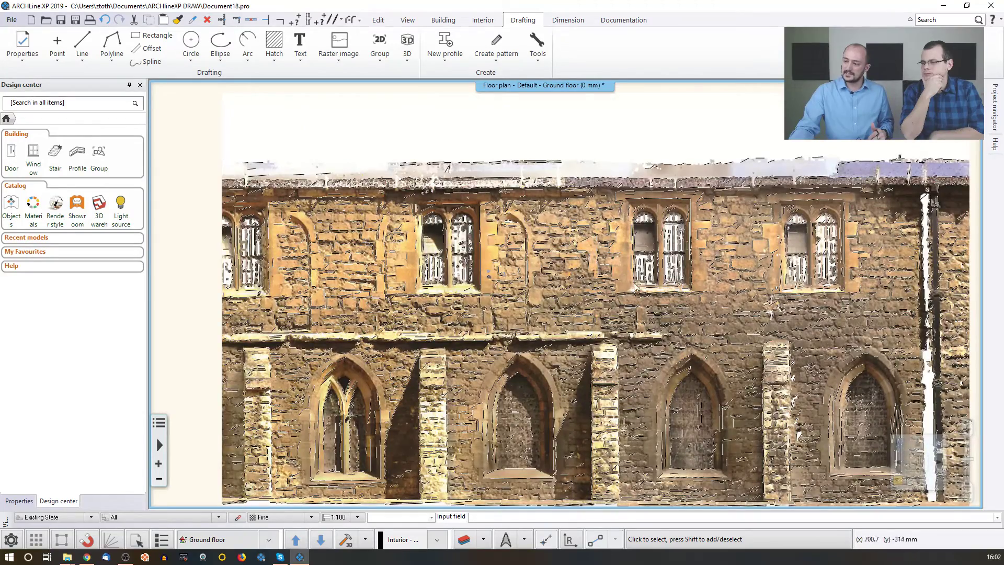
scroll(878, 323, "down", 3)
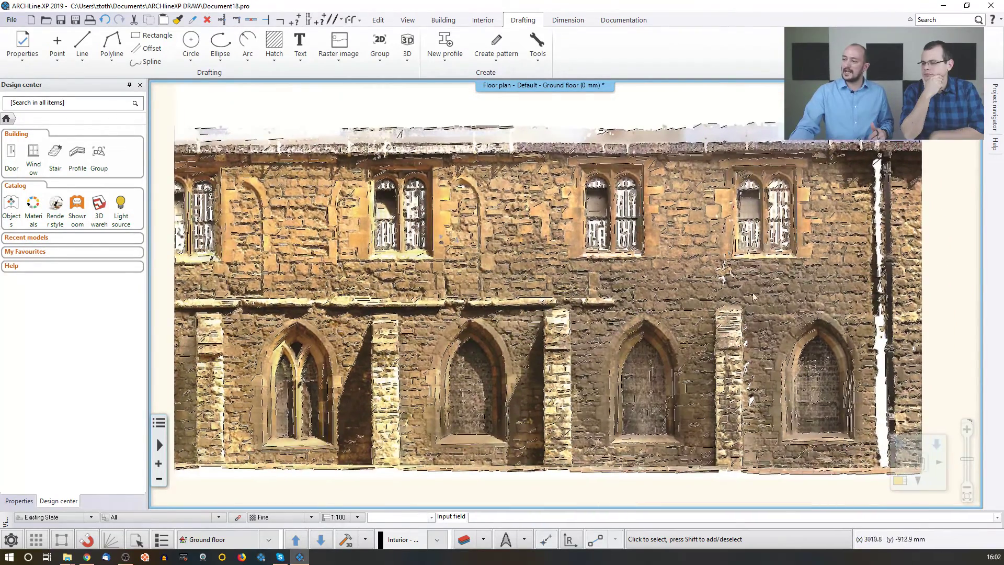
left_click(272, 266)
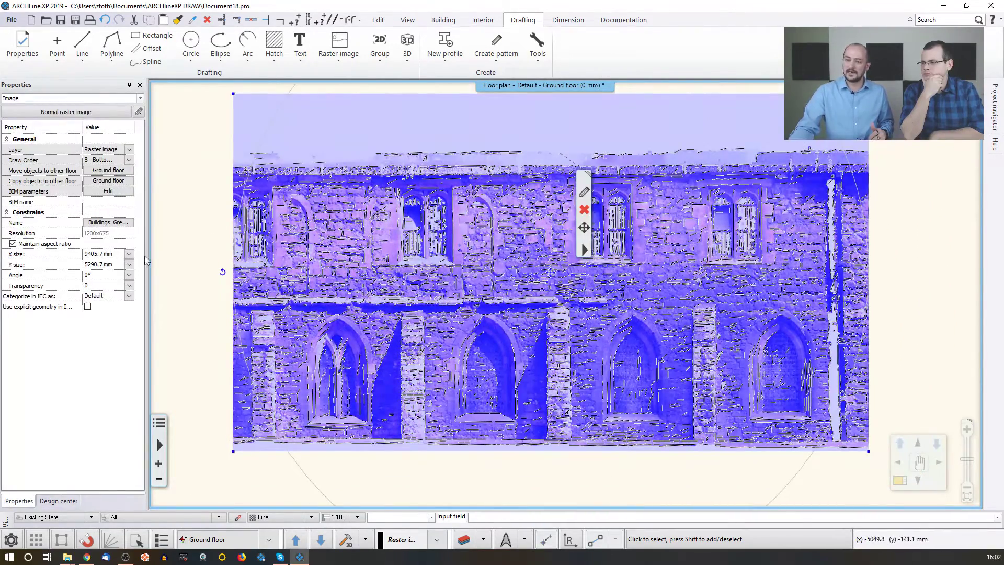
- Fade the facade photo to transparency 150, then deselect it
left_click(129, 285)
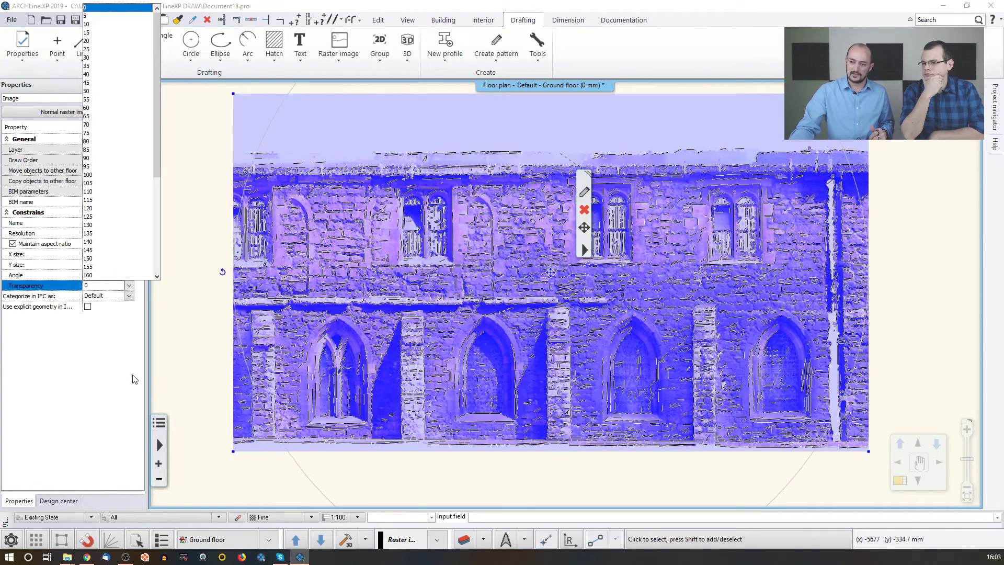
left_click(104, 257)
left_click(181, 227)
left_click(204, 249)
scroll(330, 282, "down", 3)
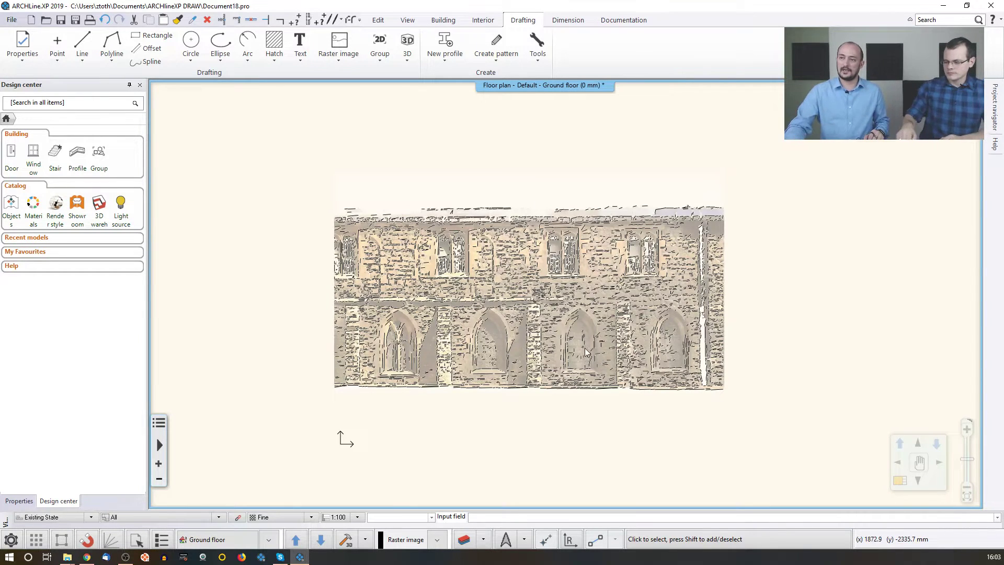
- Draw a three-point arc along the inner curve of a lower pointed window arch
left_click(248, 44)
scroll(557, 317, "up", 2)
scroll(559, 320, "up", 3)
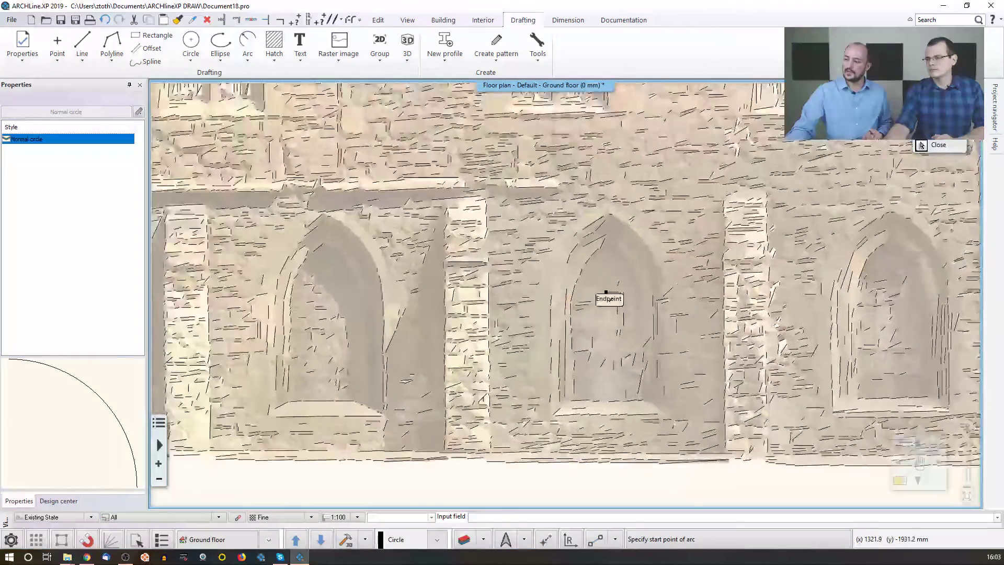
scroll(640, 296, "up", 2)
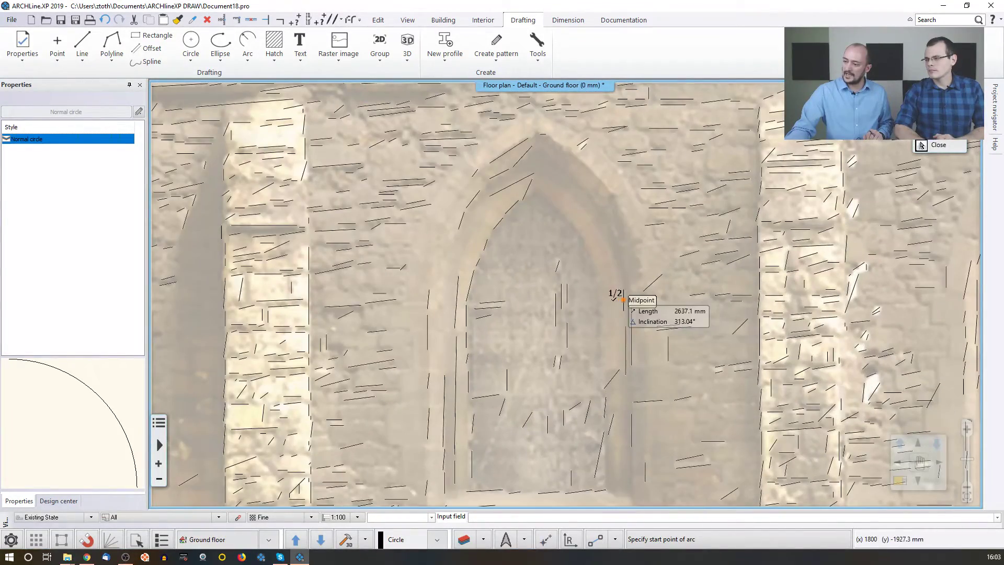
left_click(600, 301)
left_click(529, 186)
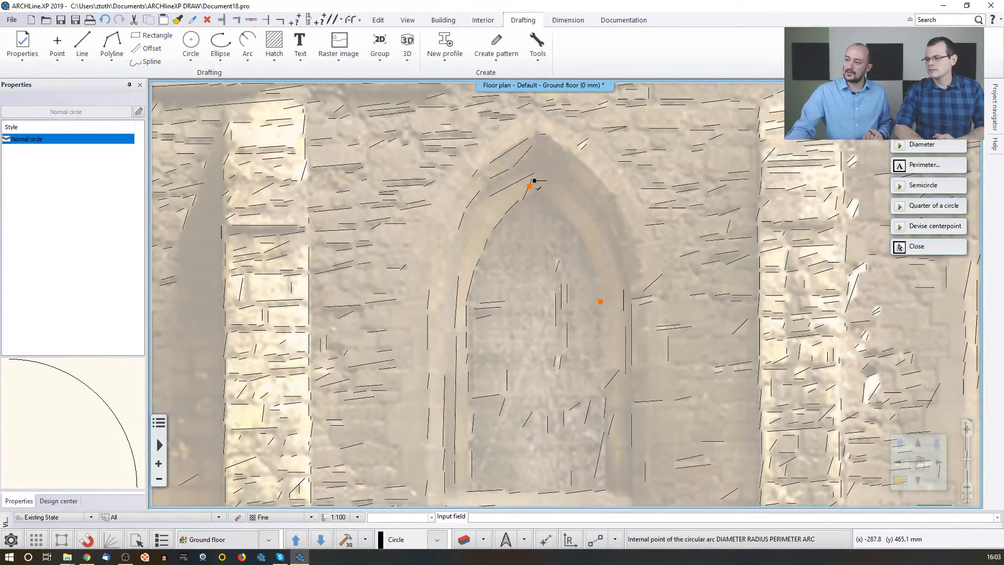
left_click(574, 231)
key("Return")
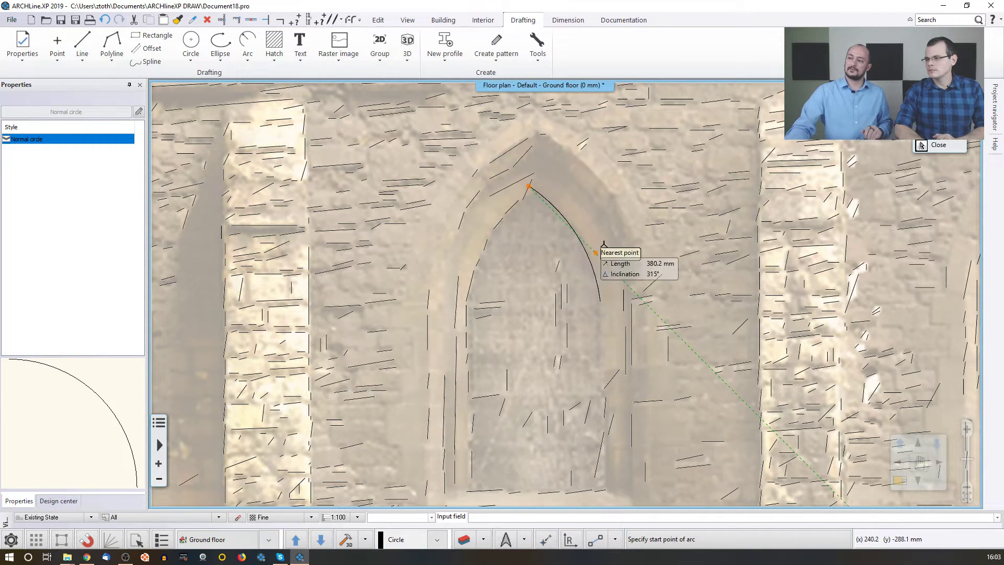
key("Escape")
- Offset the window arc by 83 mm to make a parallel copy beside it
left_click(150, 49)
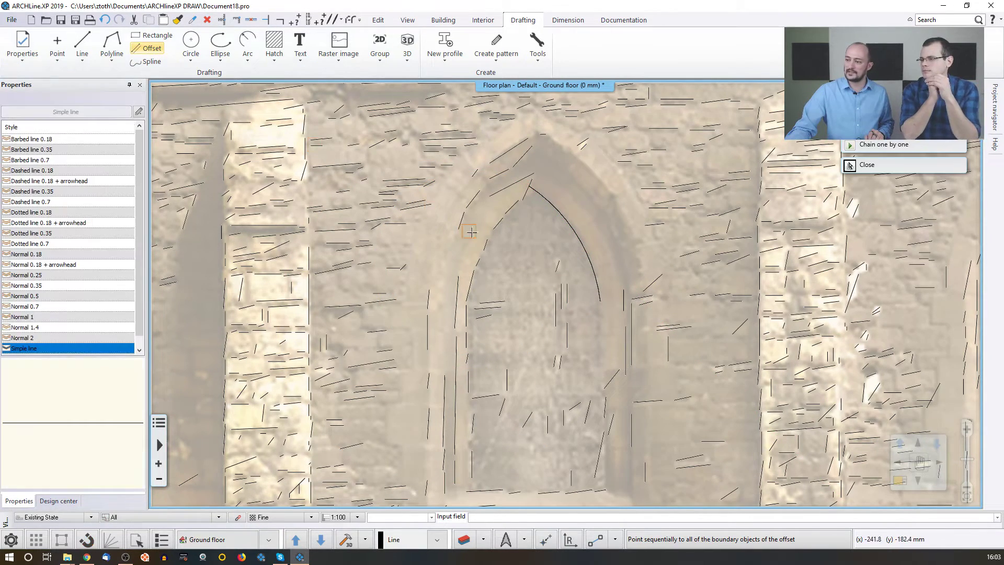
left_click(575, 233)
left_click(591, 219)
key("Escape")
scroll(527, 302, "down", 2)
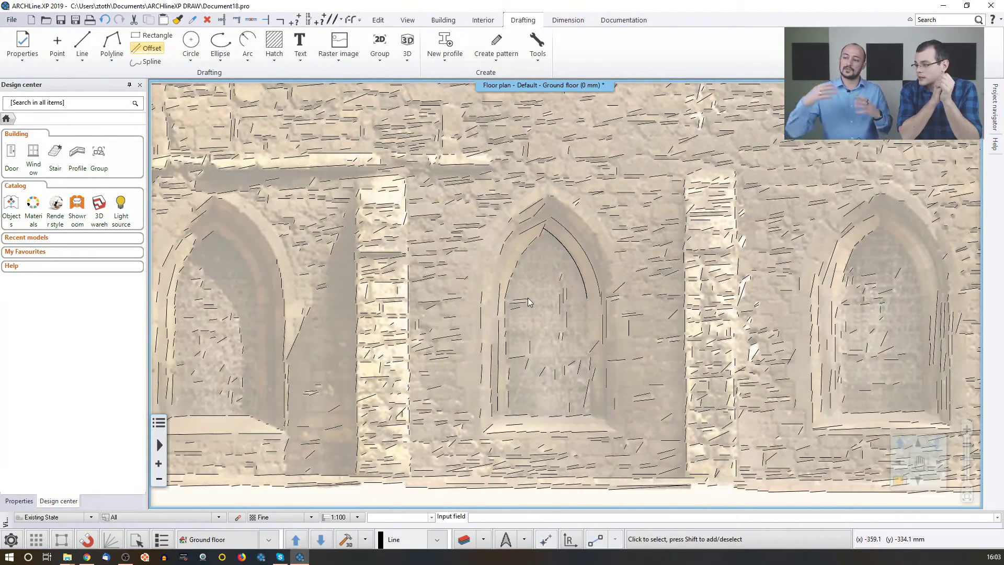
scroll(566, 311, "down", 2)
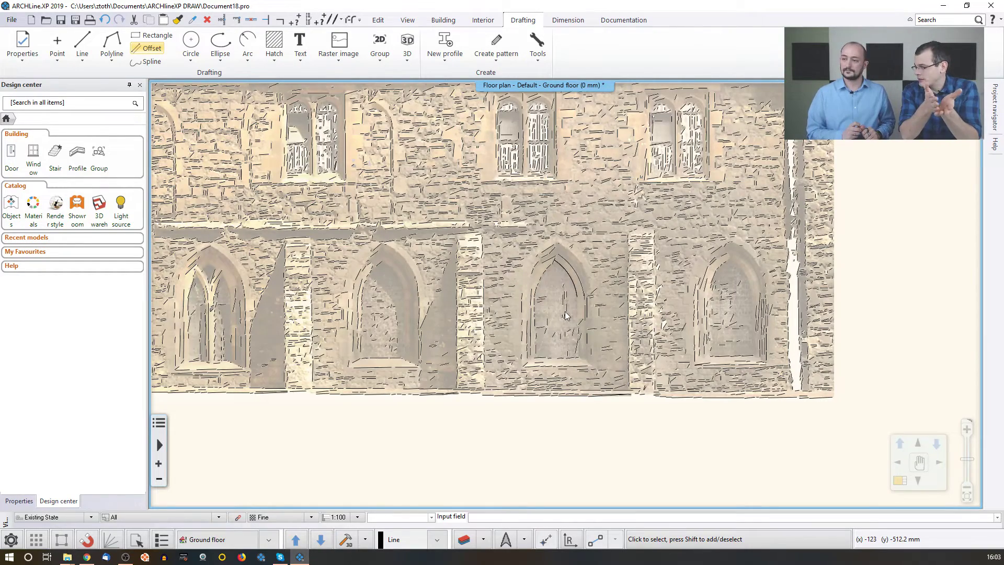
scroll(539, 215, "down", 3)
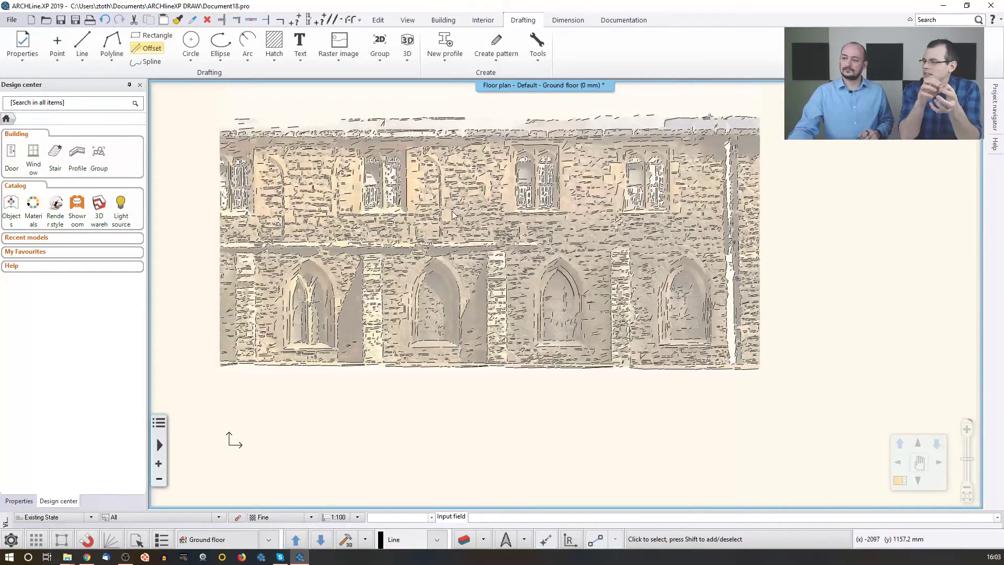
scroll(538, 214, "up", 1)
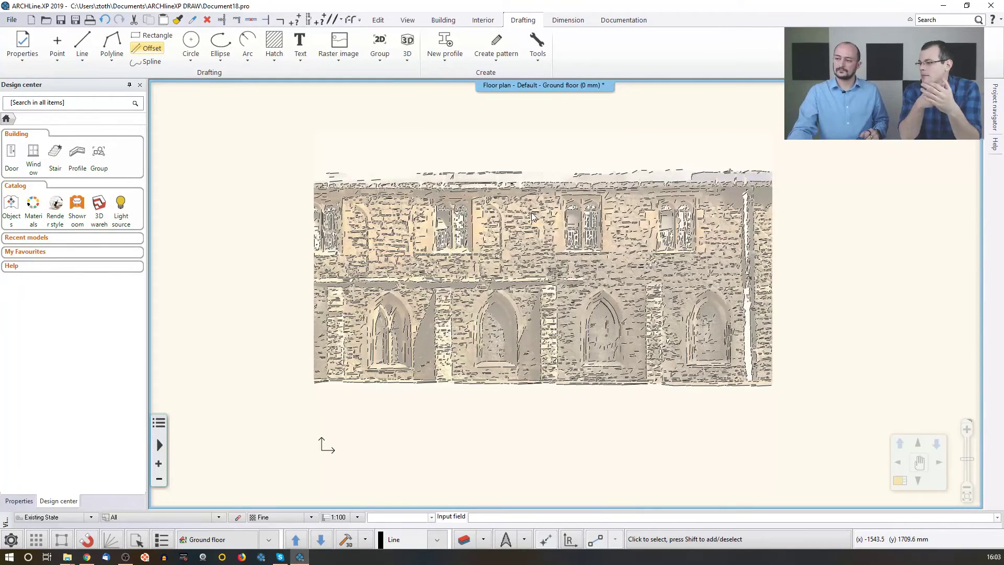